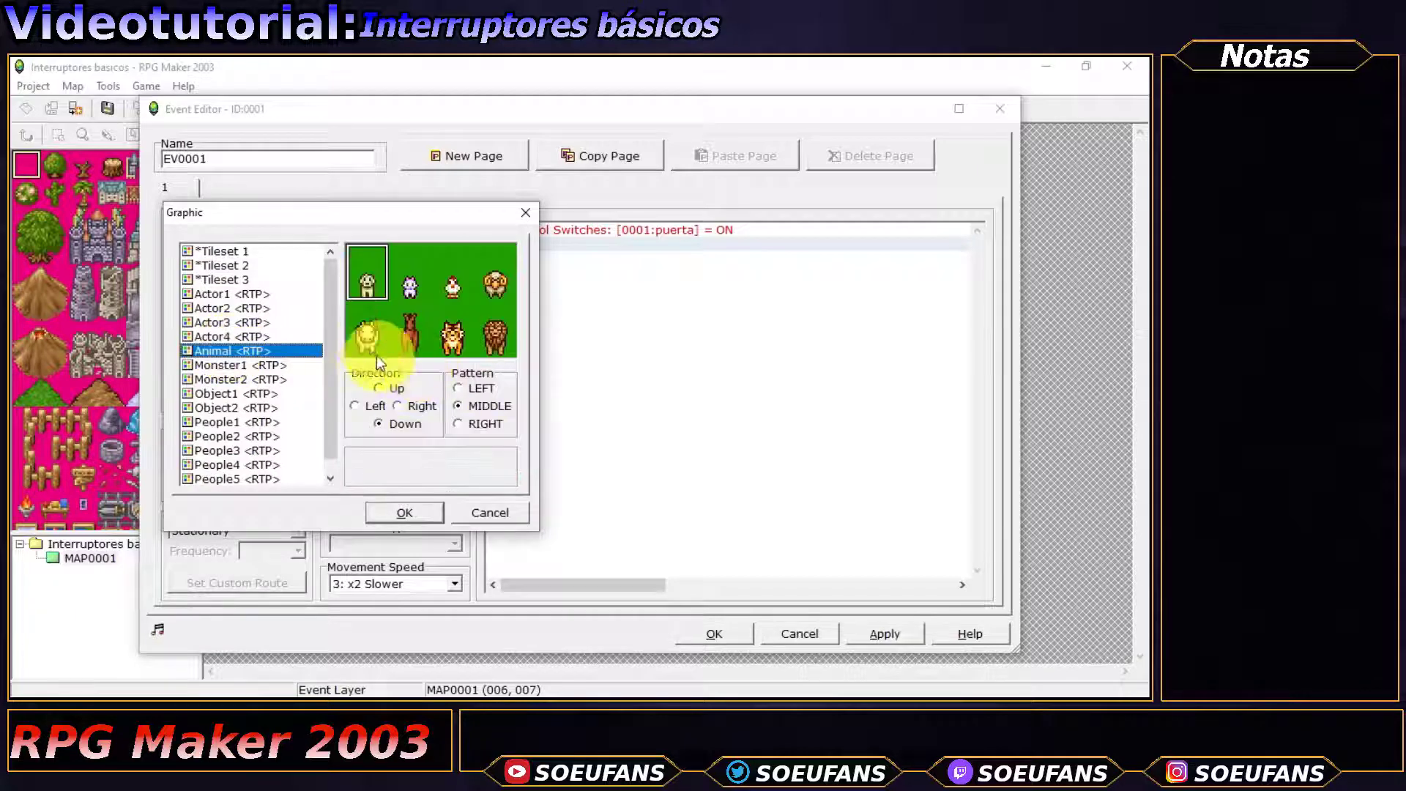
Step: Give EV0001 the white animal graphic from the lower row of Animal <RTP> and remove its puerta switch condition
{"action": "double_click", "coordinate": [369, 340]}
{"action": "left_click", "coordinate": [721, 635]}
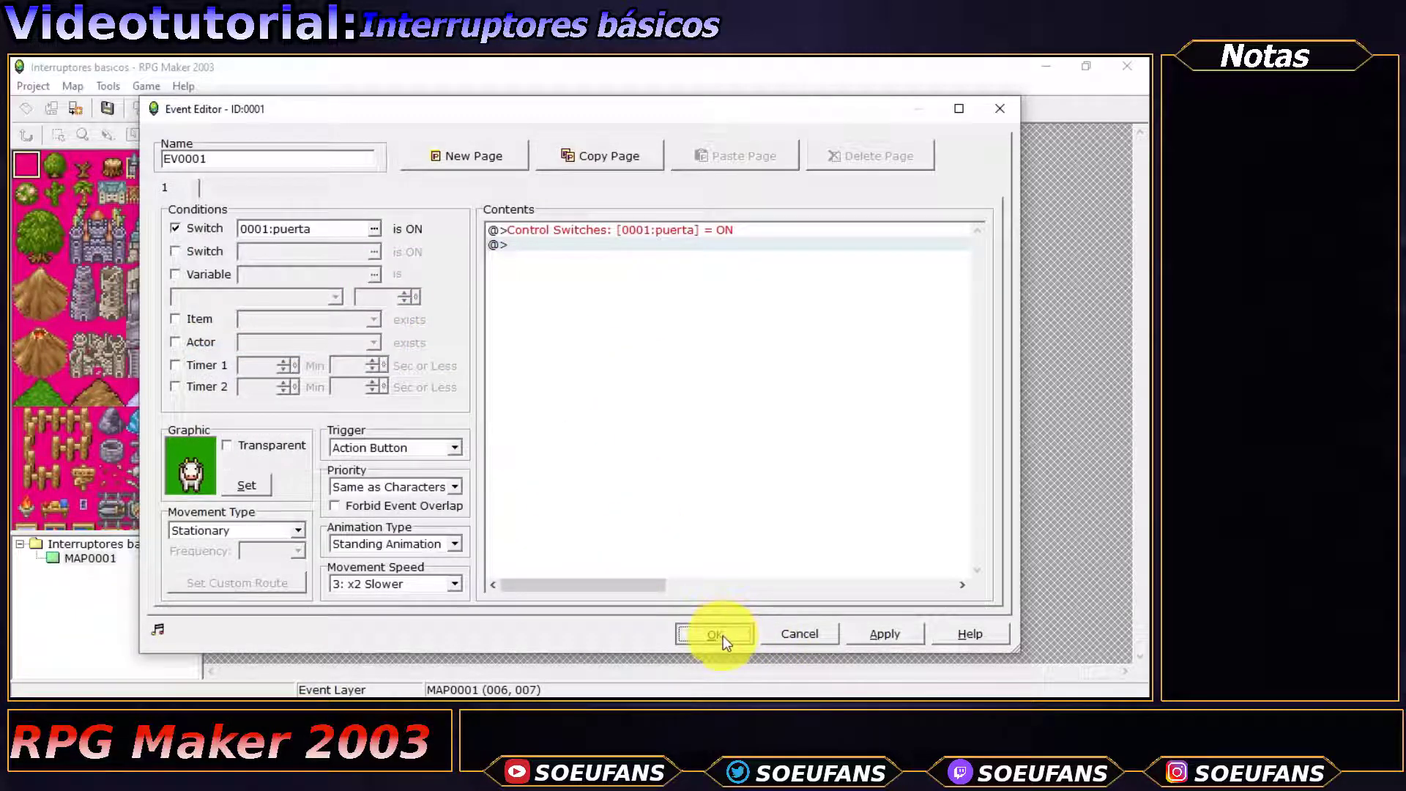
{"action": "left_click", "coordinate": [194, 234]}
{"action": "left_click", "coordinate": [819, 637]}
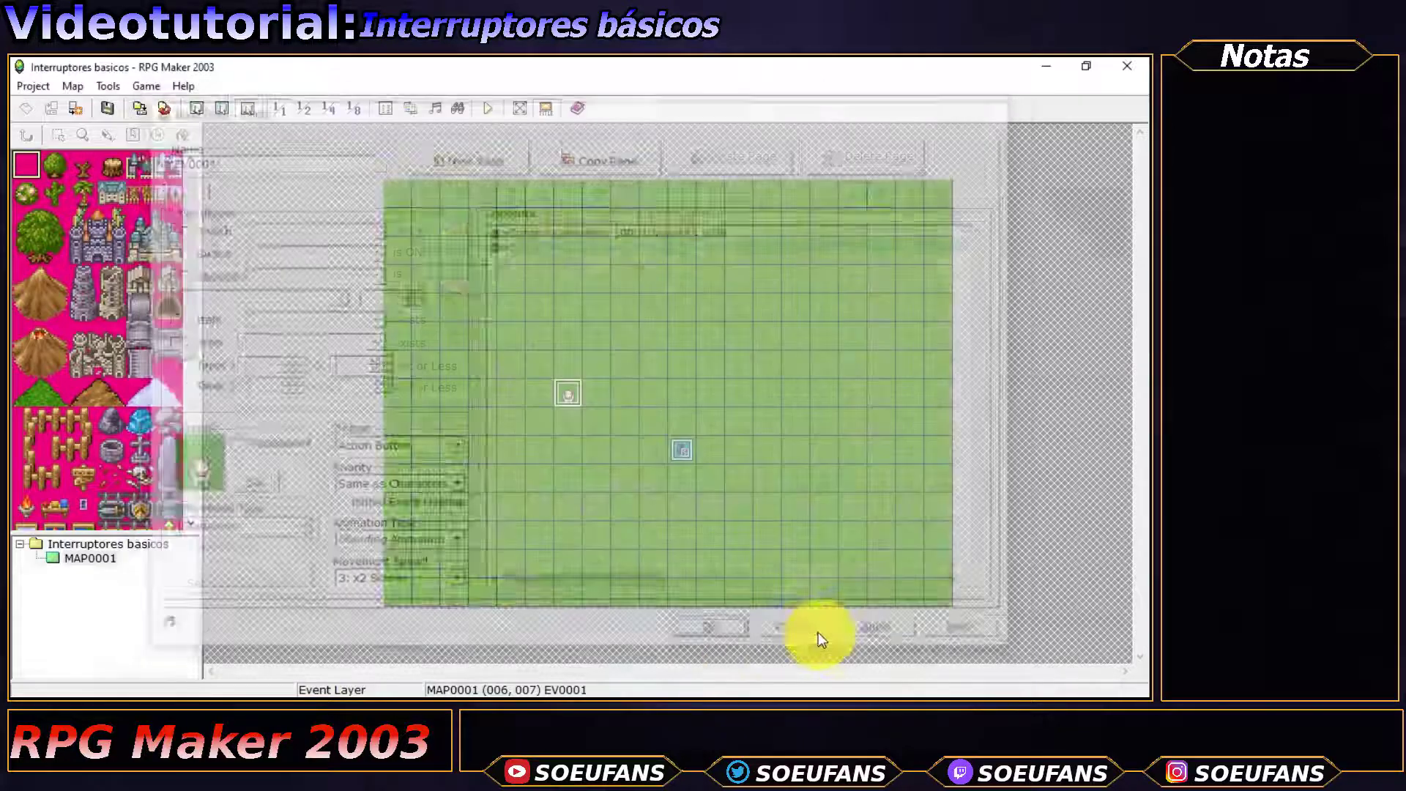
Step: Save the project, start a playtest with a new game, and walk the hero toward the white animal
{"action": "left_click", "coordinate": [486, 108]}
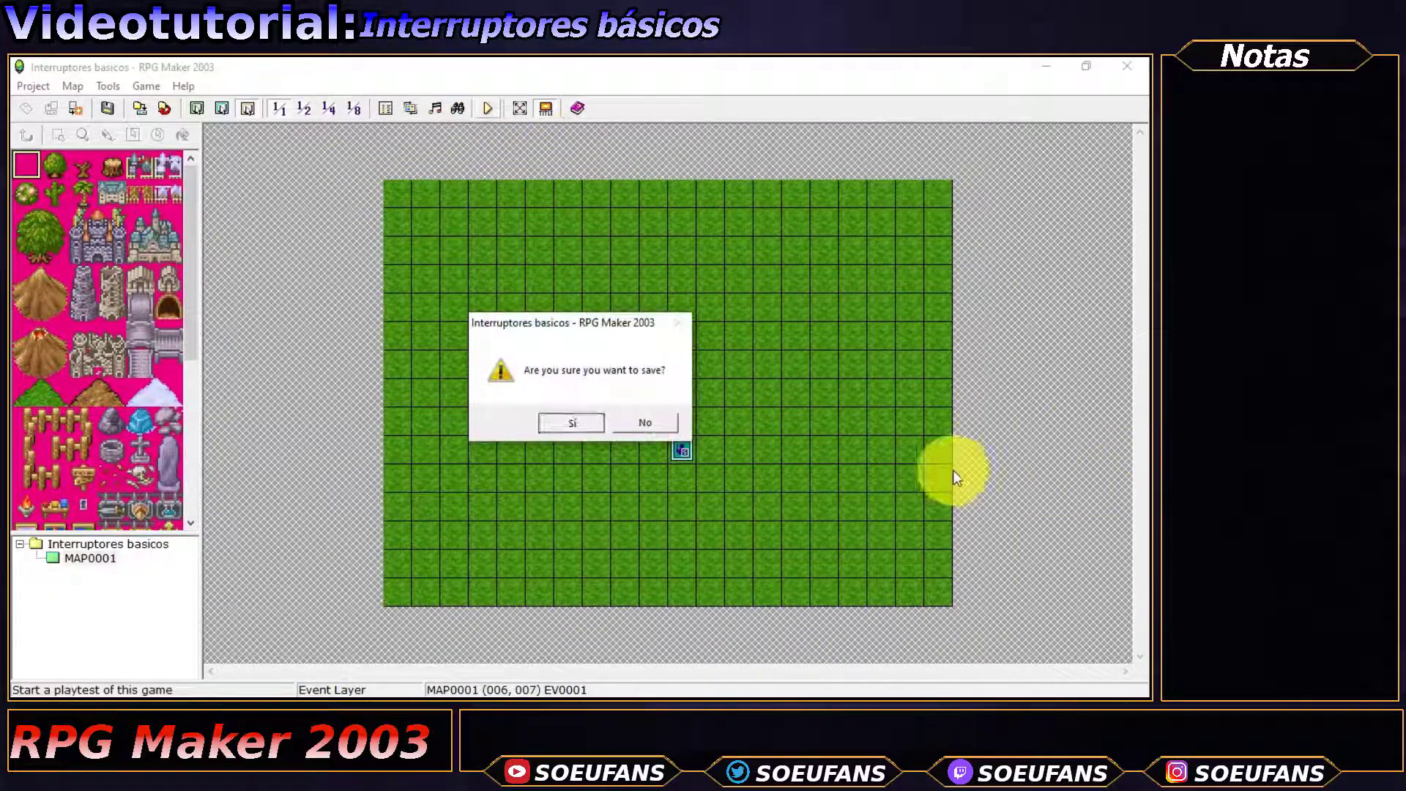
{"action": "key", "text": "Return"}
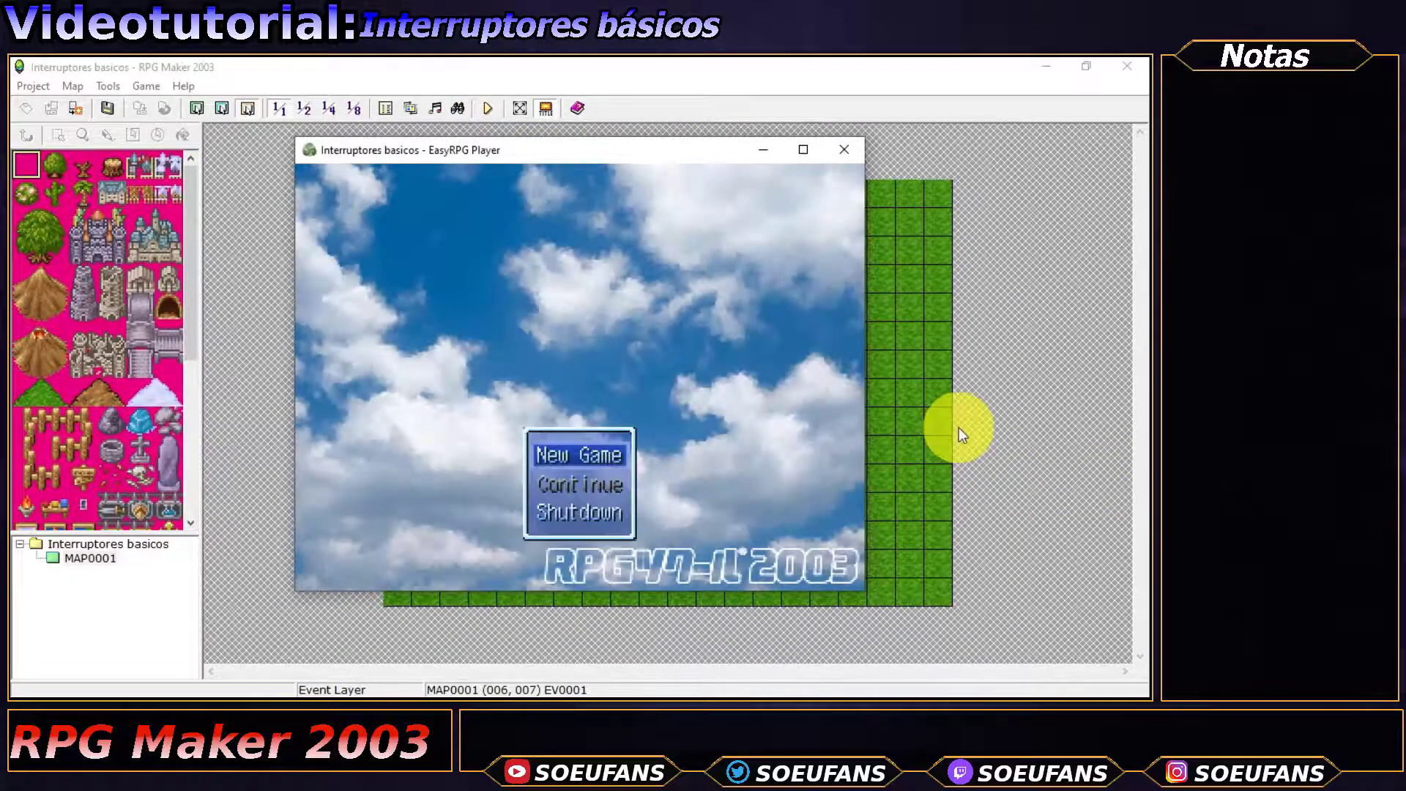
{"action": "key", "text": "Return"}
{"action": "key", "text": "Up"}
{"action": "key", "text": "Up"}
{"action": "key", "text": "Left"}
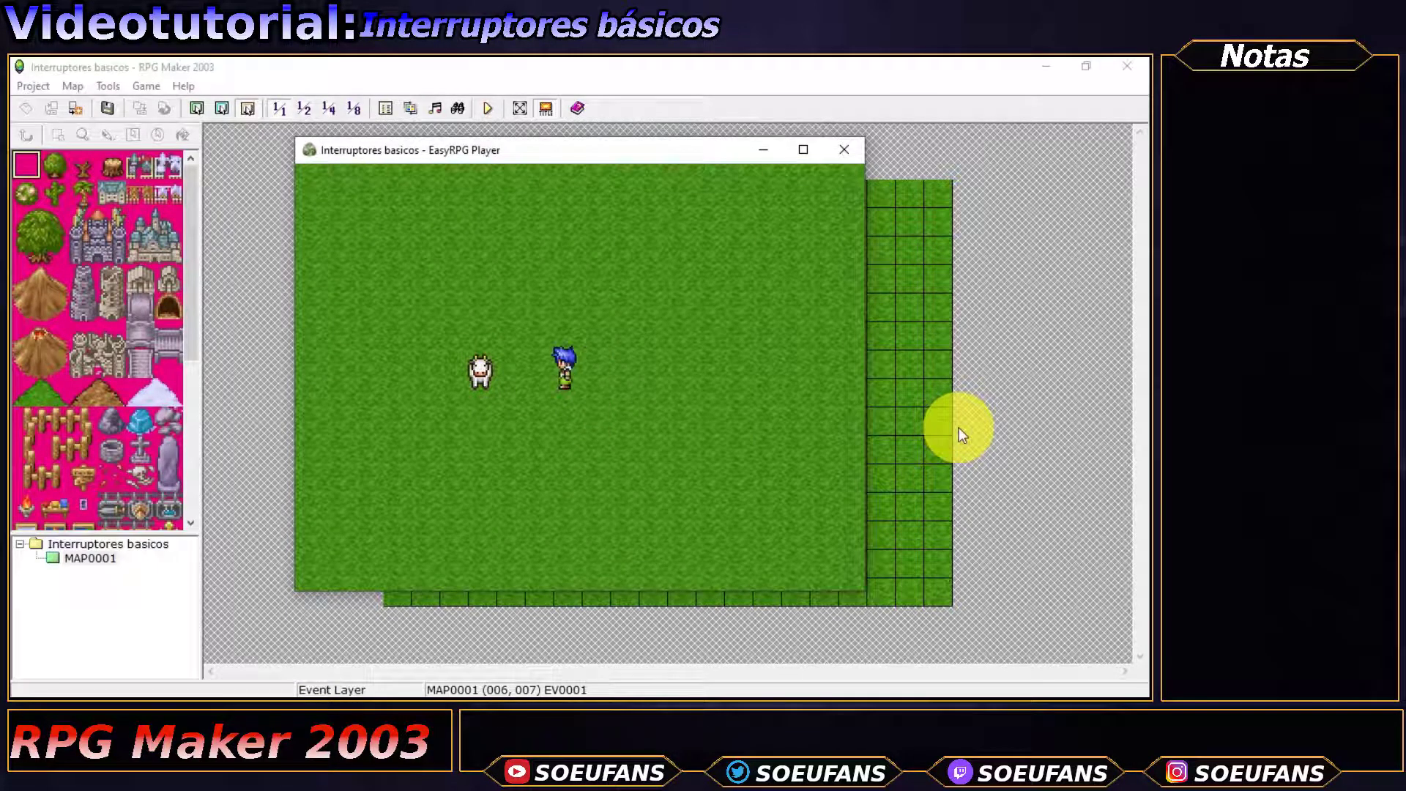
Step: Check the state of switch 0001:puerta in the playtest's debug switch list, and return to the map
{"action": "key", "text": "F9"}
{"action": "key", "text": "Down"}
{"action": "key", "text": "Down"}
{"action": "key", "text": "Return"}
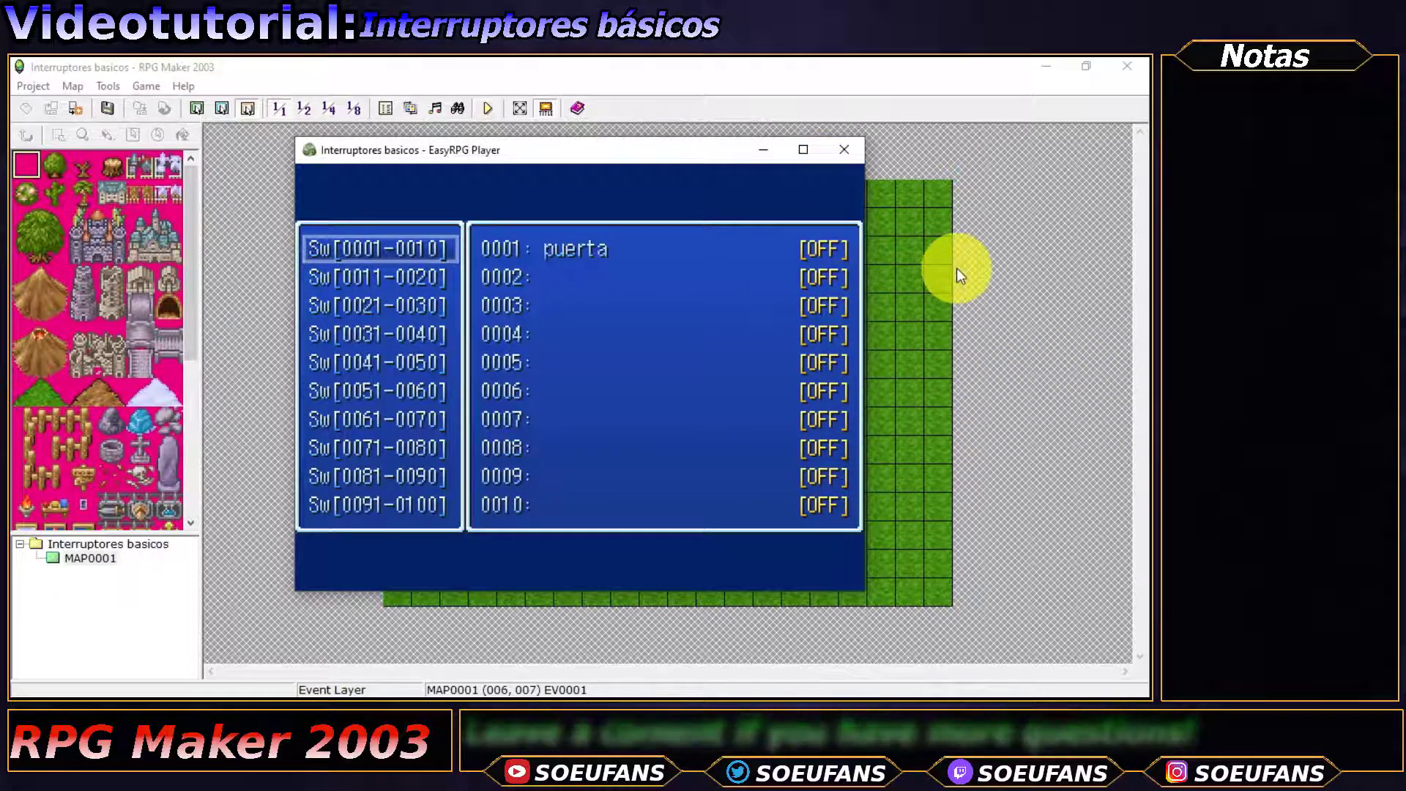
{"action": "key", "text": "Escape"}
{"action": "key", "text": "Escape"}
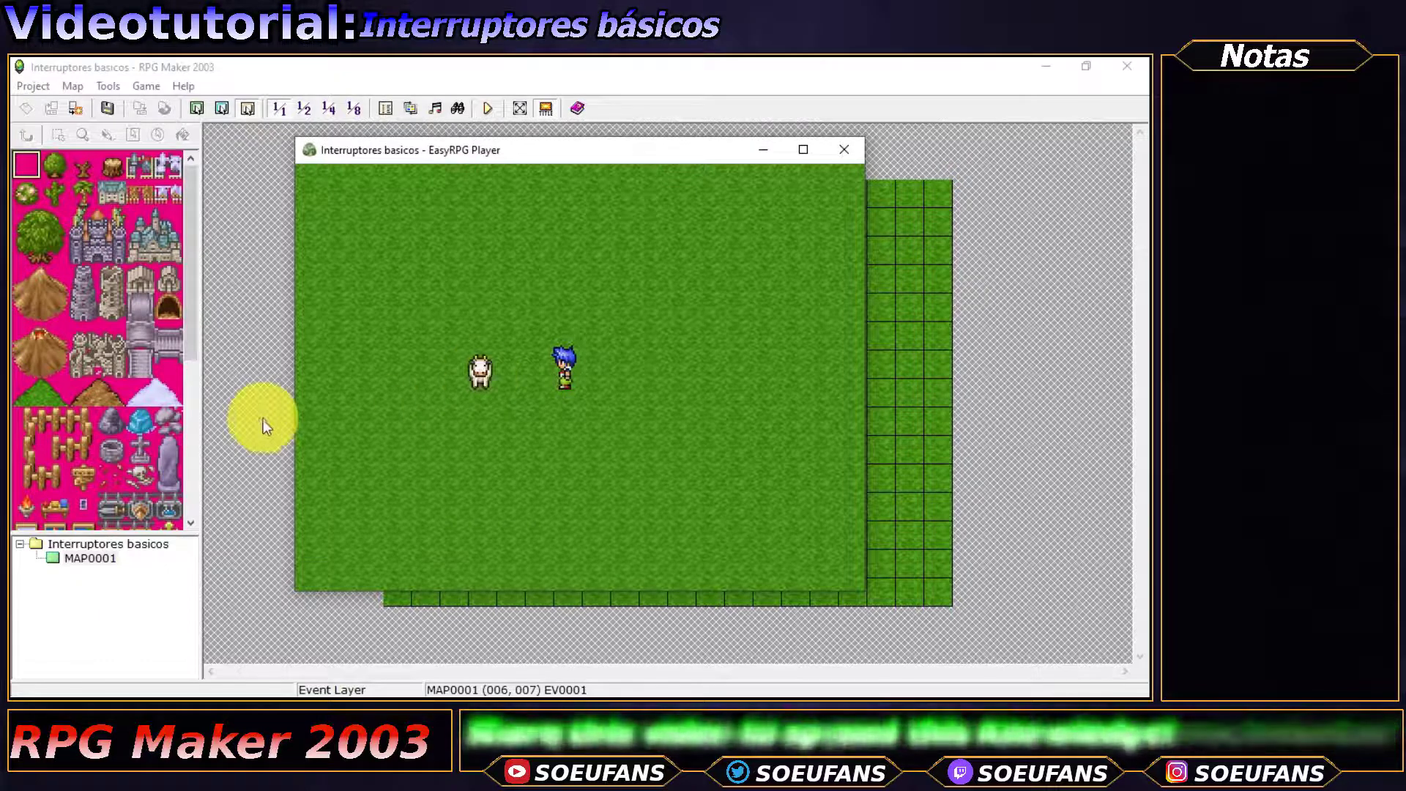
Step: Walk up to the white animal, activate it, and inspect the puerta switch in the debug list before returning to the map
{"action": "key", "text": "Left"}
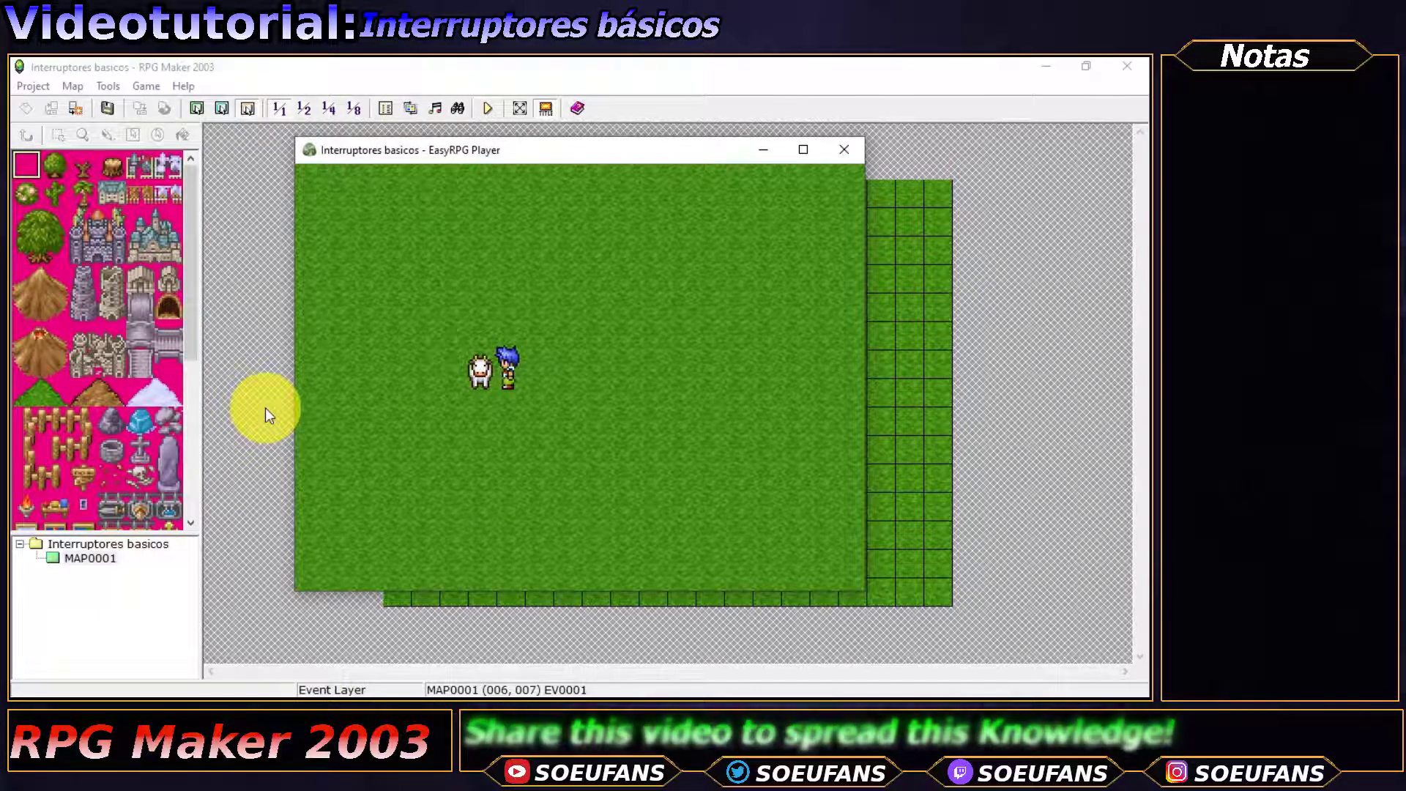
{"action": "key", "text": "F9"}
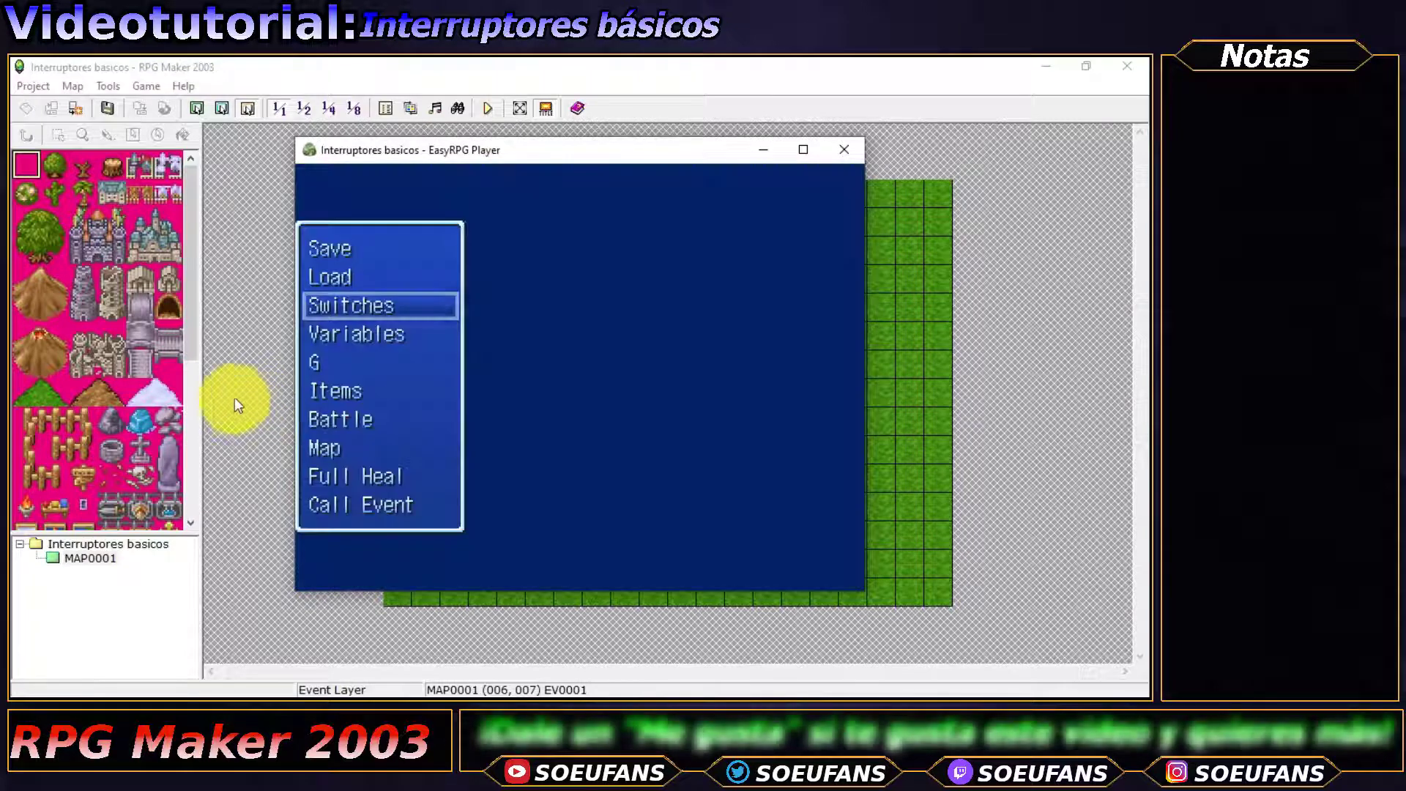
{"action": "key", "text": "Return"}
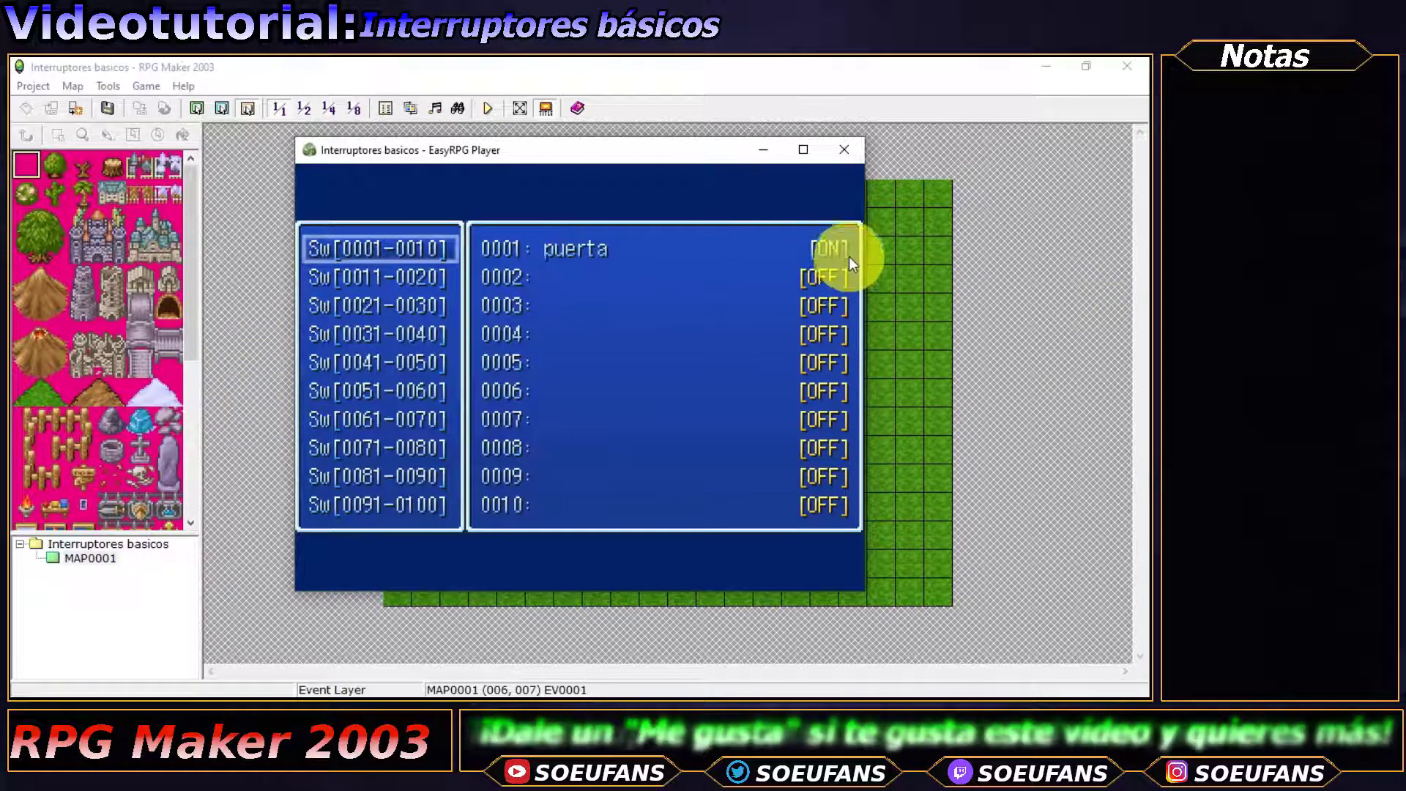
{"action": "key", "text": "Escape"}
{"action": "key", "text": "Escape"}
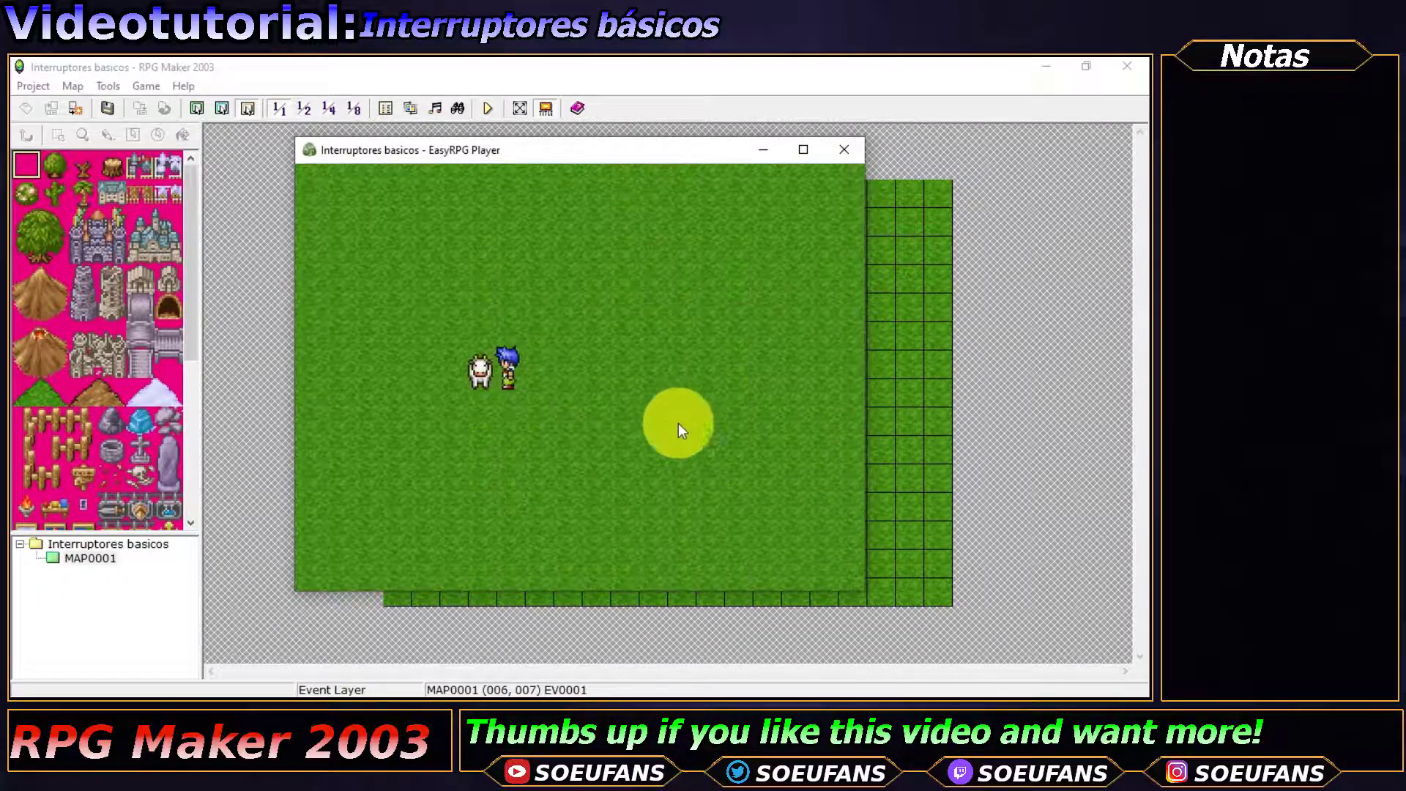
Step: Move the hero around the map, recheck the puerta switch in the debug list, and end the playtest
{"action": "key", "text": "Up"}
{"action": "key", "text": "Left"}
{"action": "key", "text": "Right"}
{"action": "key", "text": "Down"}
{"action": "key", "text": "F9"}
{"action": "key", "text": "Return"}
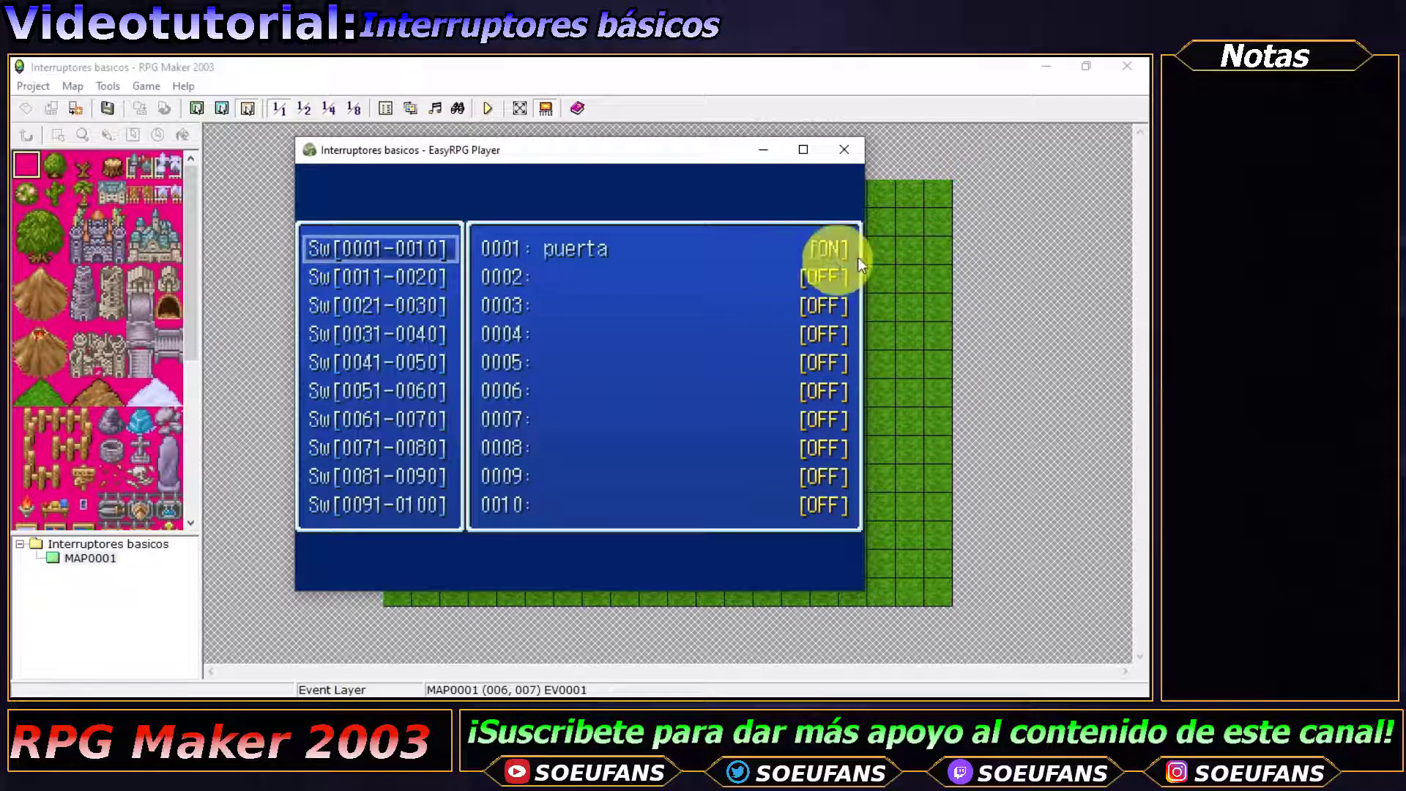
{"action": "left_click", "coordinate": [855, 155]}
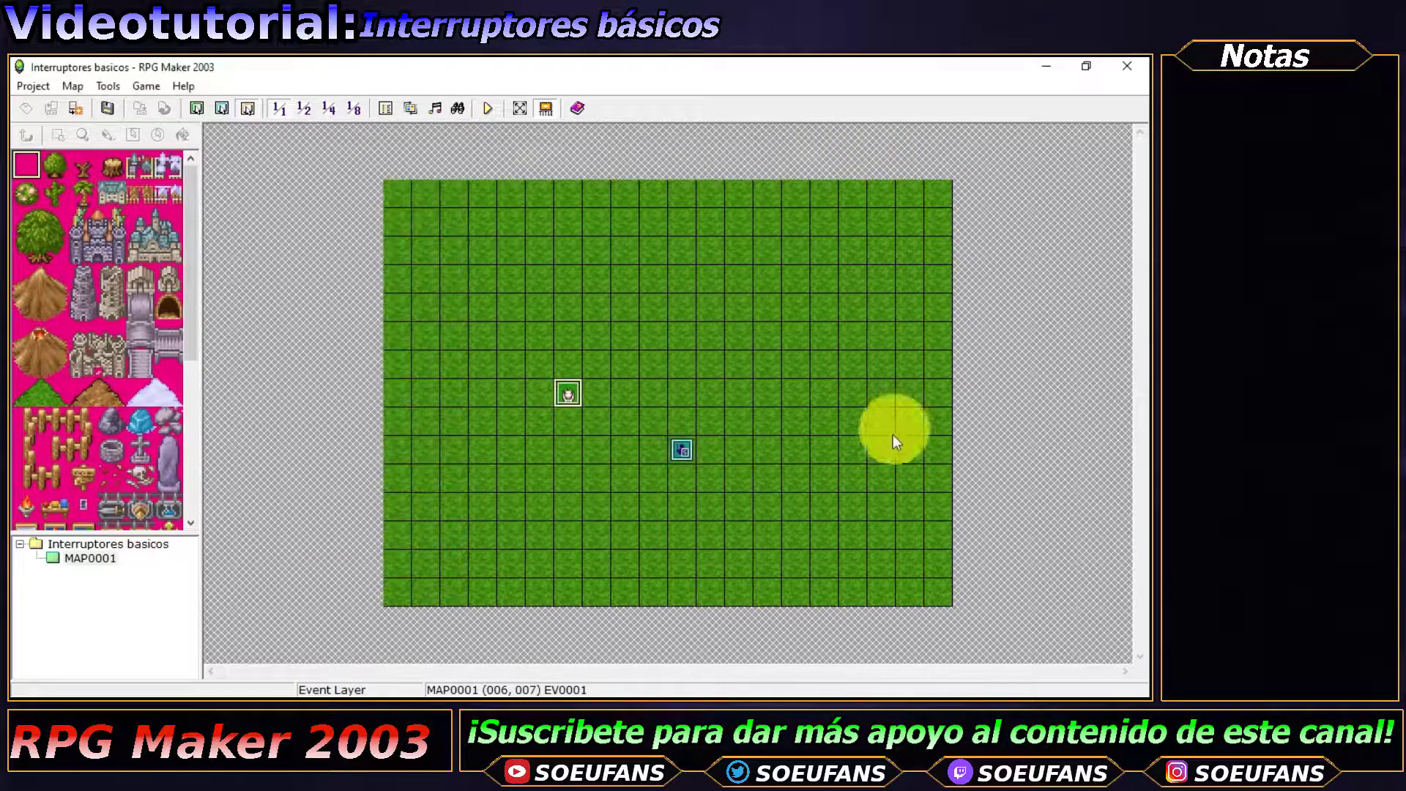
Step: Create an event at map tile (011, 007) with the green-haired winged character from Monster2 <RTP> as its graphic
{"action": "double_click", "coordinate": [711, 396]}
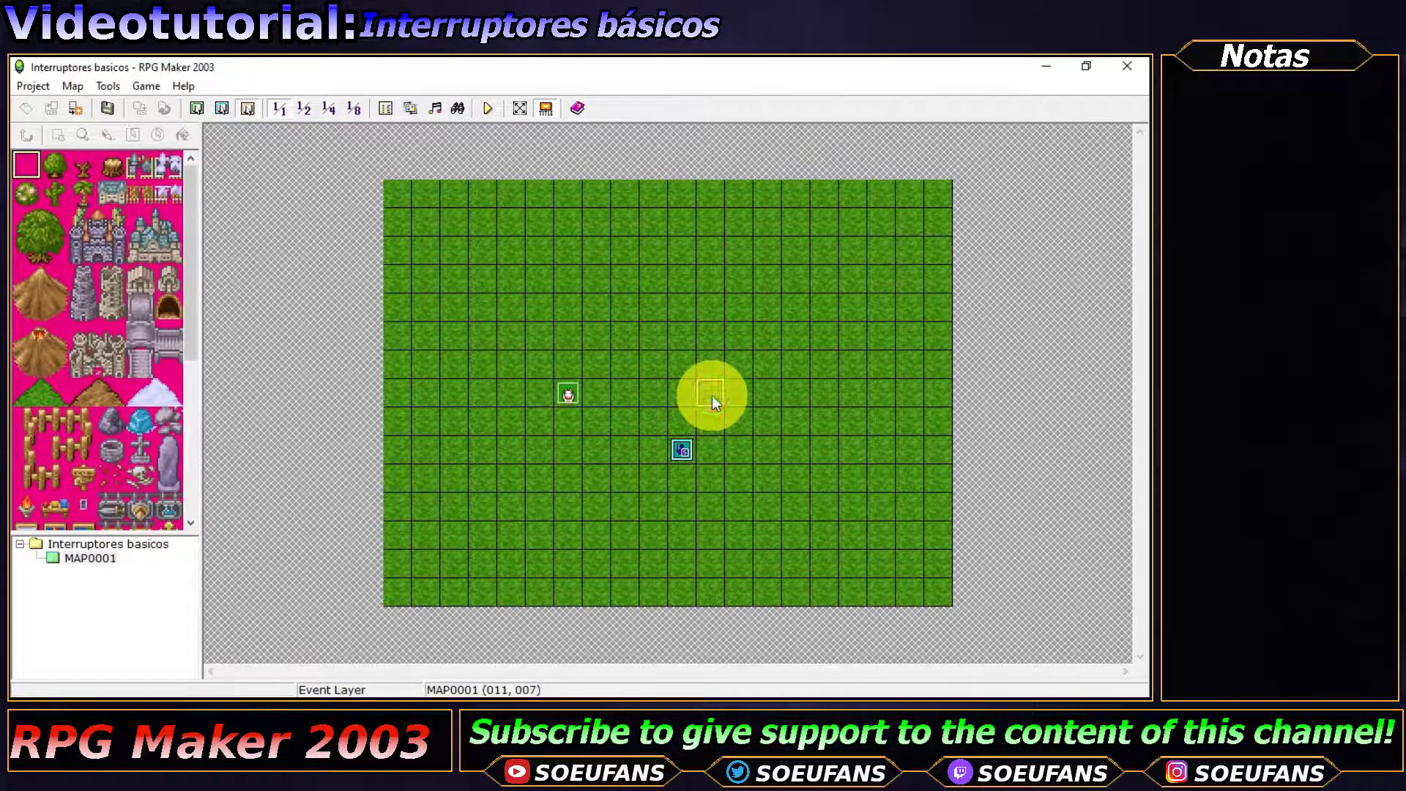
{"action": "left_click", "coordinate": [244, 484]}
{"action": "left_click", "coordinate": [242, 377]}
{"action": "left_click", "coordinate": [372, 273]}
{"action": "double_click", "coordinate": [372, 273]}
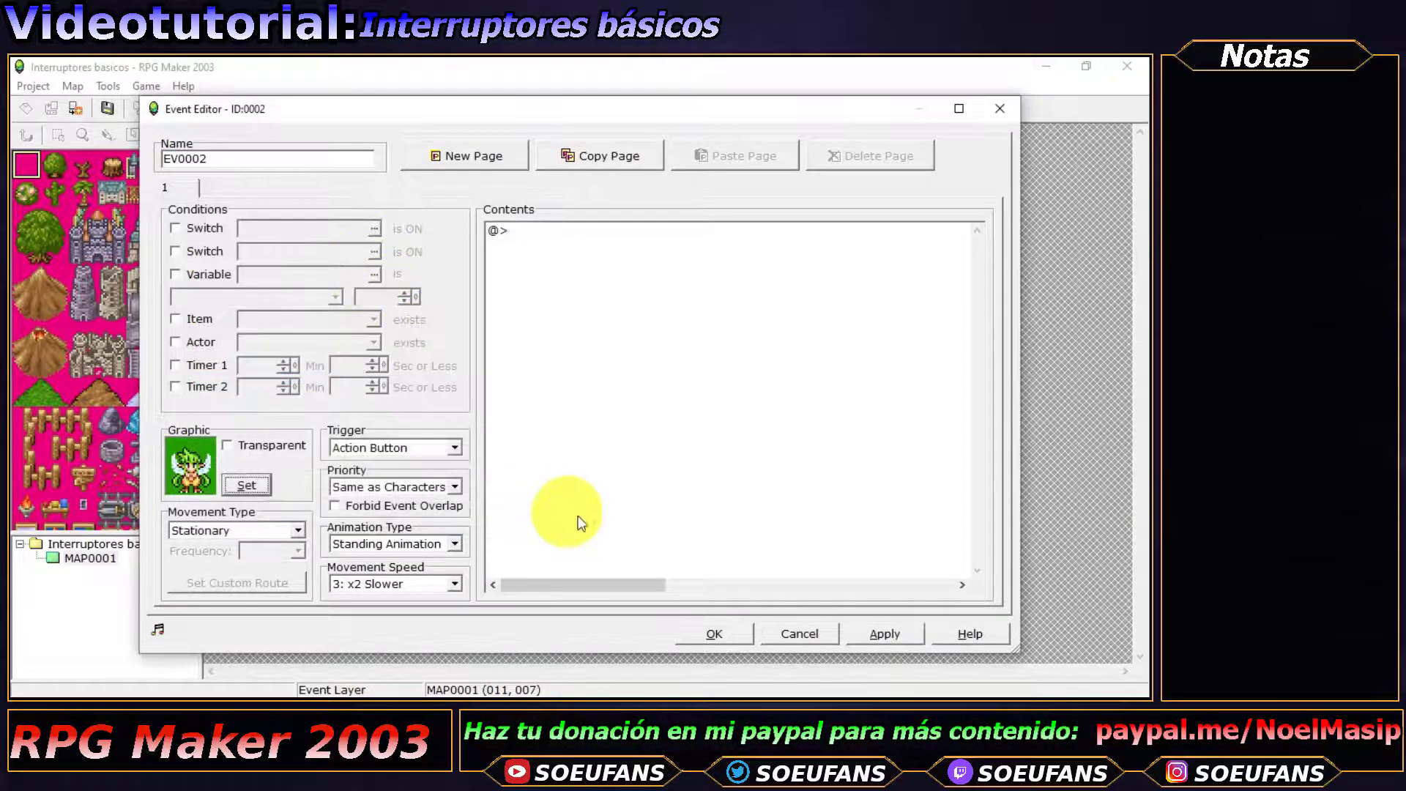
Step: Add a Control Switches command to EV0002 that turns single switch 0001:puerta OFF, and save the event
{"action": "double_click", "coordinate": [570, 270]}
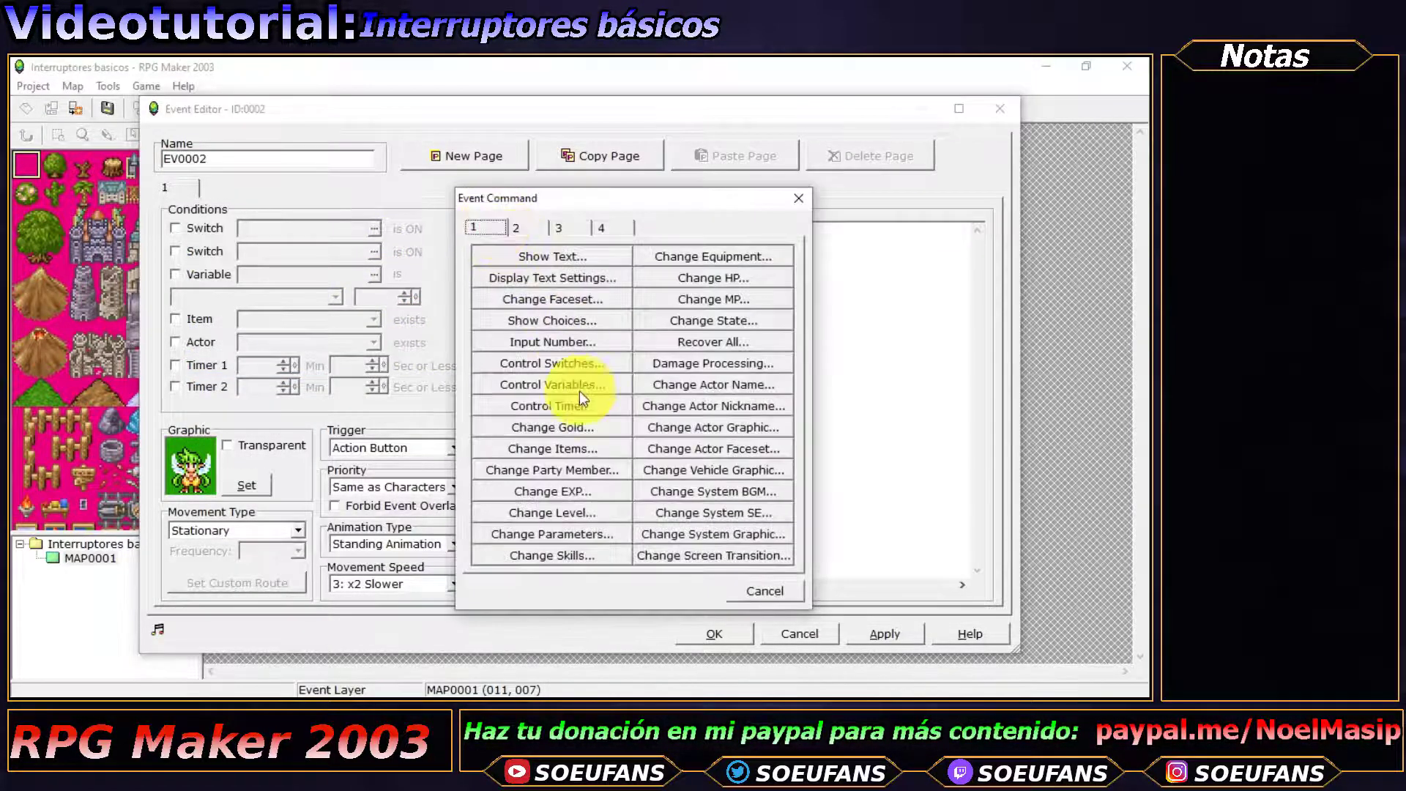
{"action": "left_click", "coordinate": [551, 361]}
{"action": "left_click", "coordinate": [734, 360]}
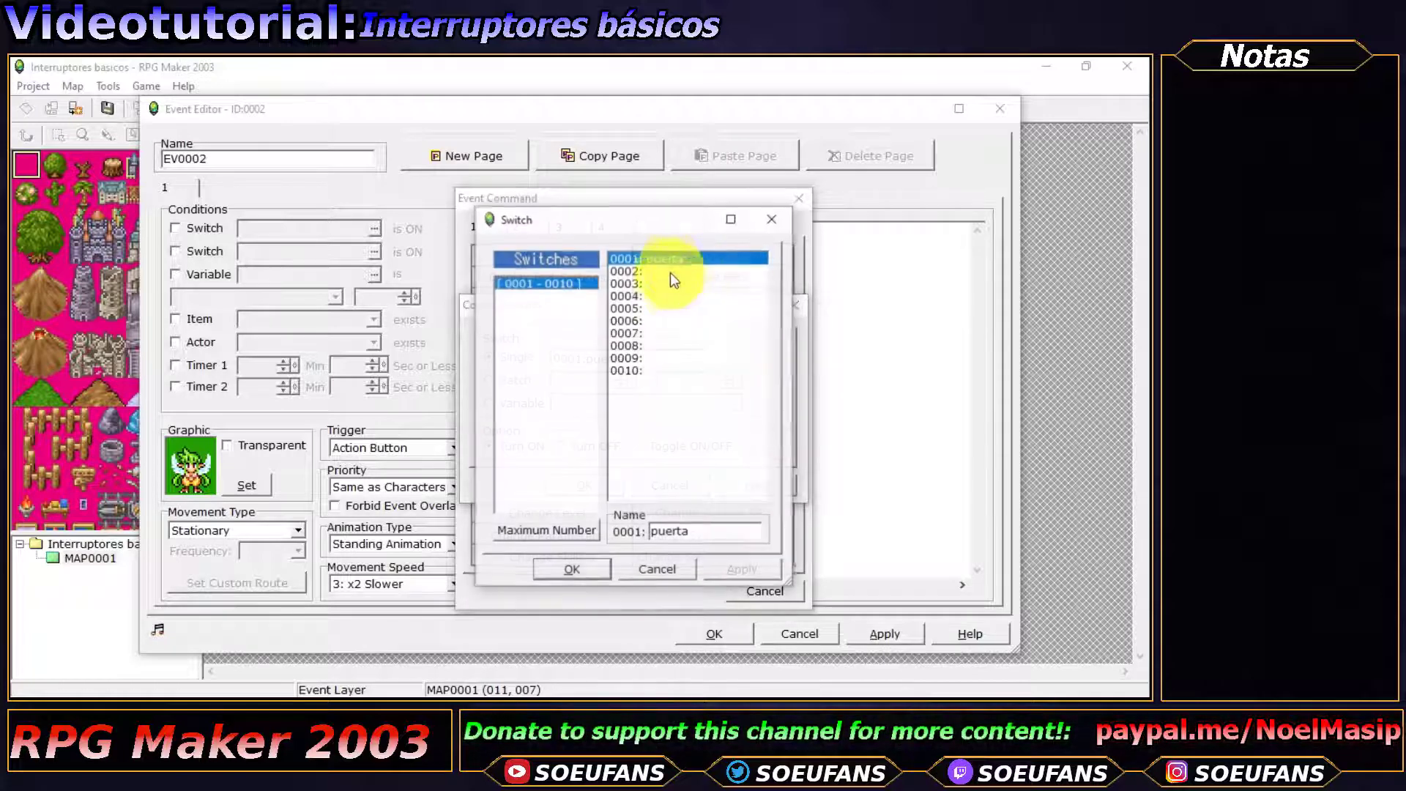
{"action": "double_click", "coordinate": [674, 258]}
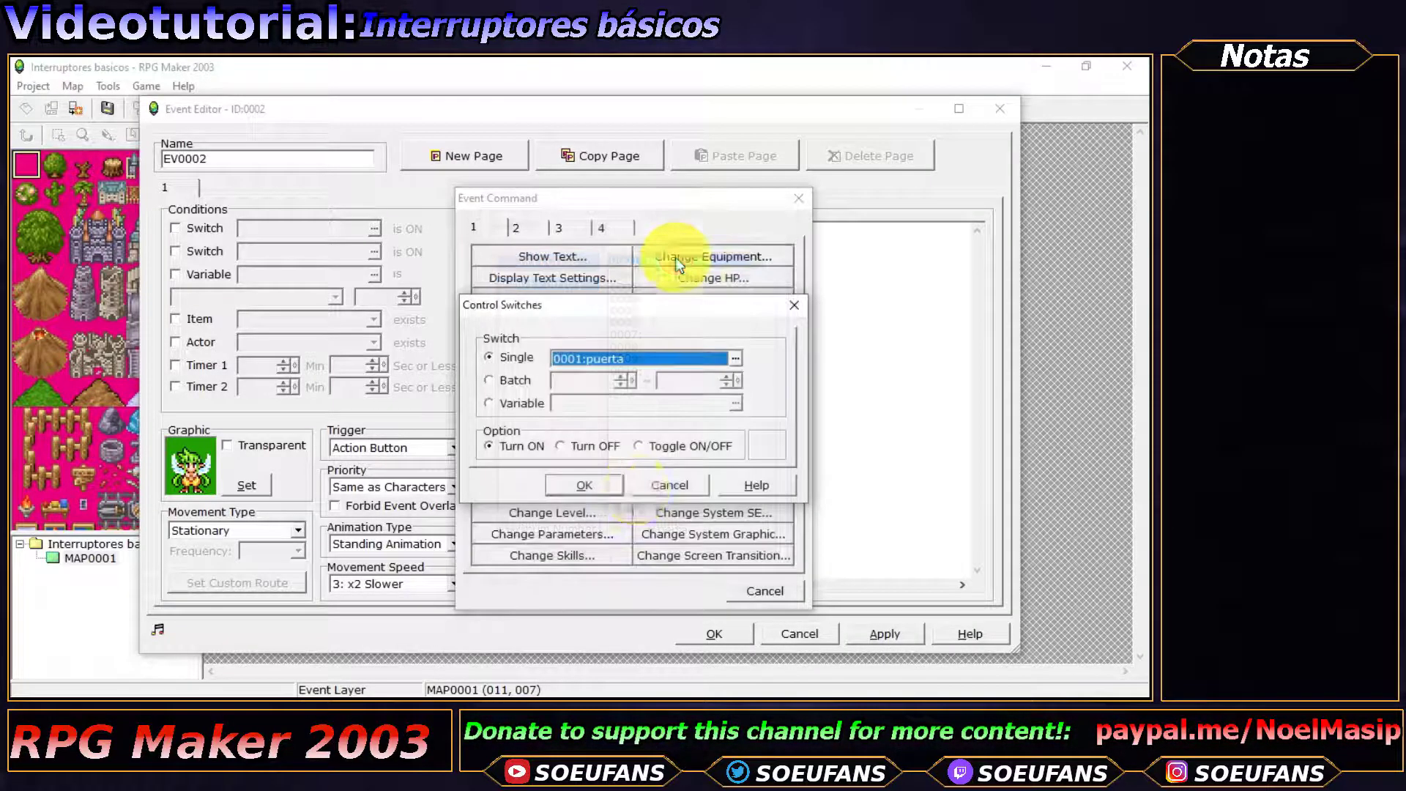
{"action": "left_click", "coordinate": [591, 449]}
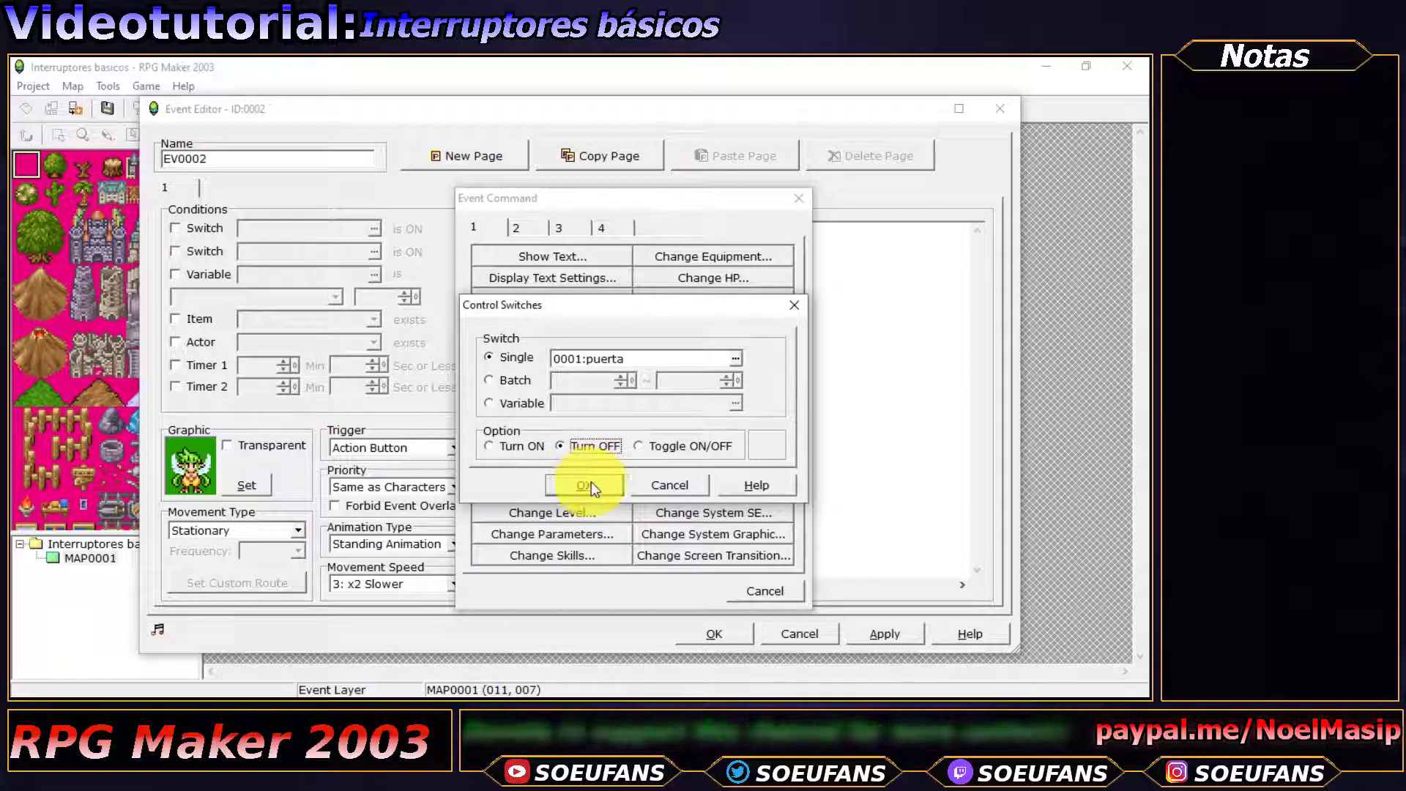
{"action": "left_click", "coordinate": [586, 483]}
{"action": "left_click", "coordinate": [714, 634]}
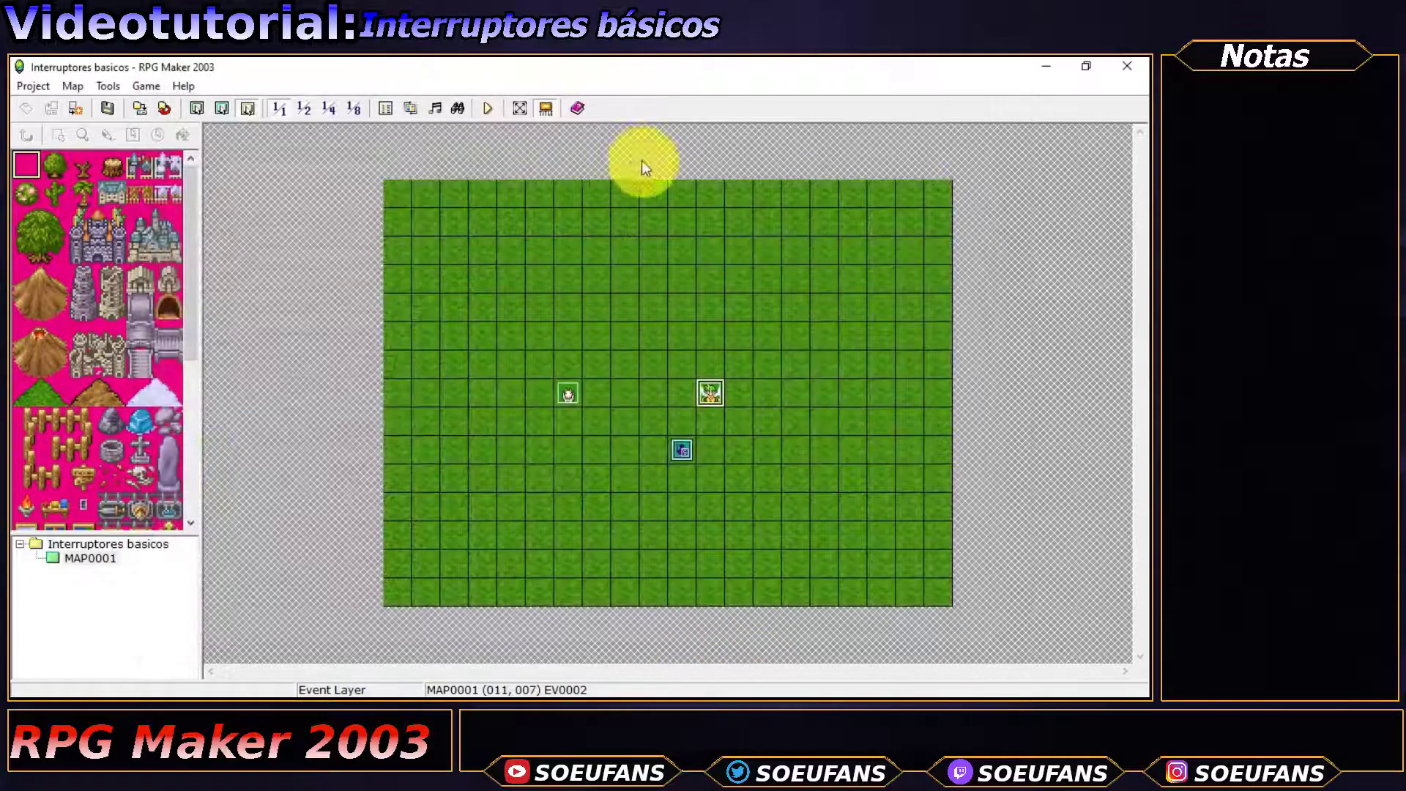
Step: Save the project, start a new game in playtest, and walk the hero up beside the white animal
{"action": "left_click", "coordinate": [491, 109]}
{"action": "left_click", "coordinate": [564, 420]}
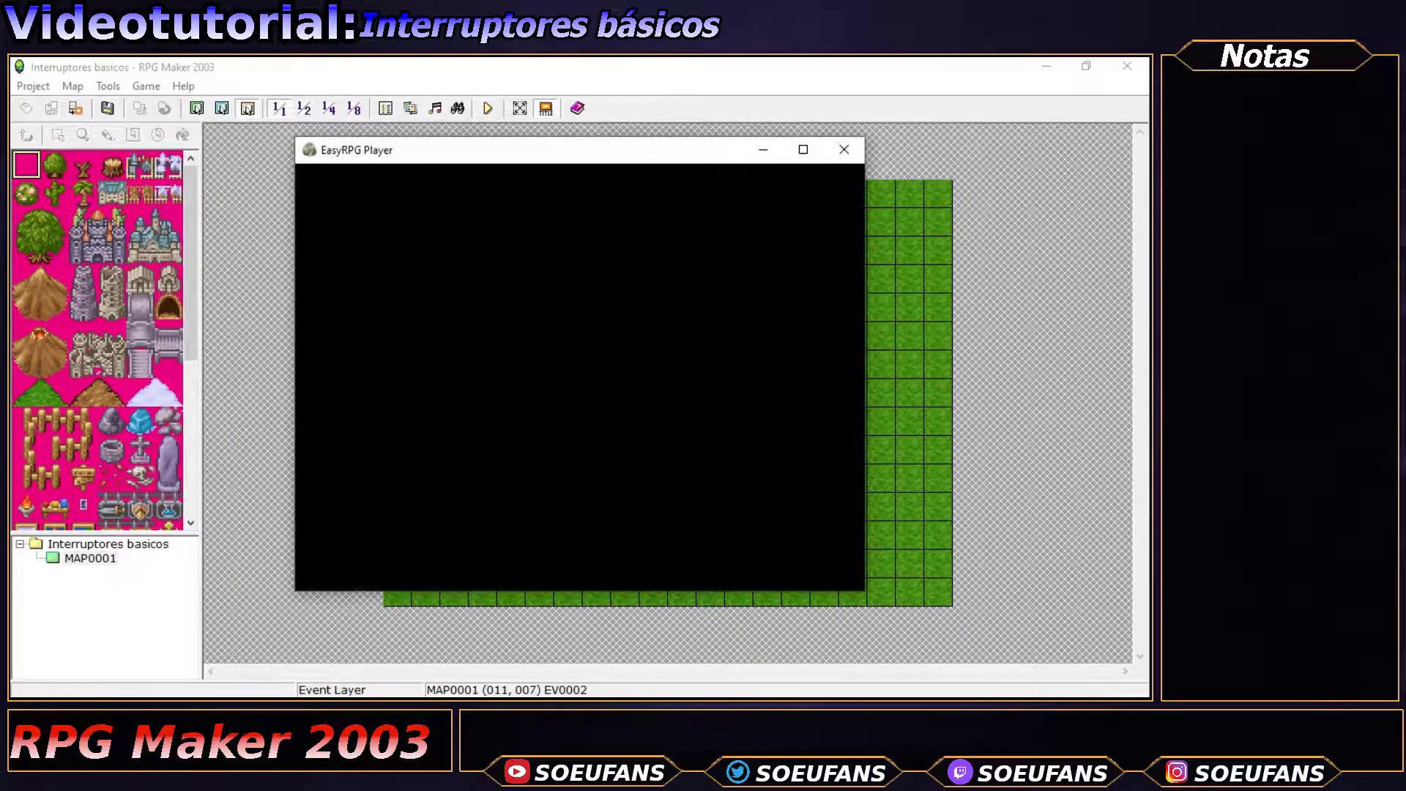
{"action": "key", "text": "Return"}
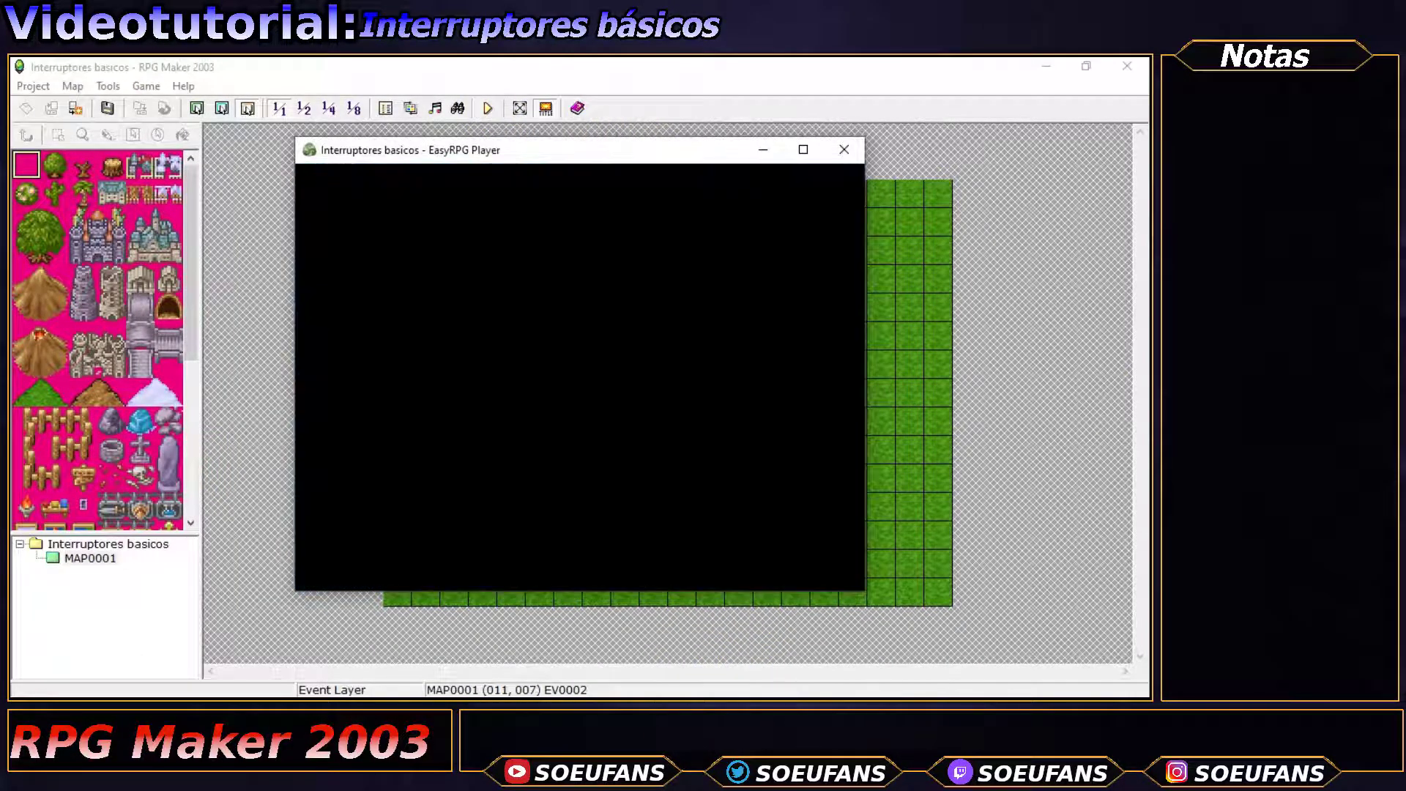
{"action": "key", "text": "Up"}
{"action": "key", "text": "Left"}
Step: View the puerta switch in the debug list before activating the white animal, and return to the map
{"action": "key", "text": "F9"}
{"action": "key", "text": "Down"}
{"action": "key", "text": "Down"}
{"action": "key", "text": "Return"}
{"action": "key", "text": "Escape"}
{"action": "key", "text": "Escape"}
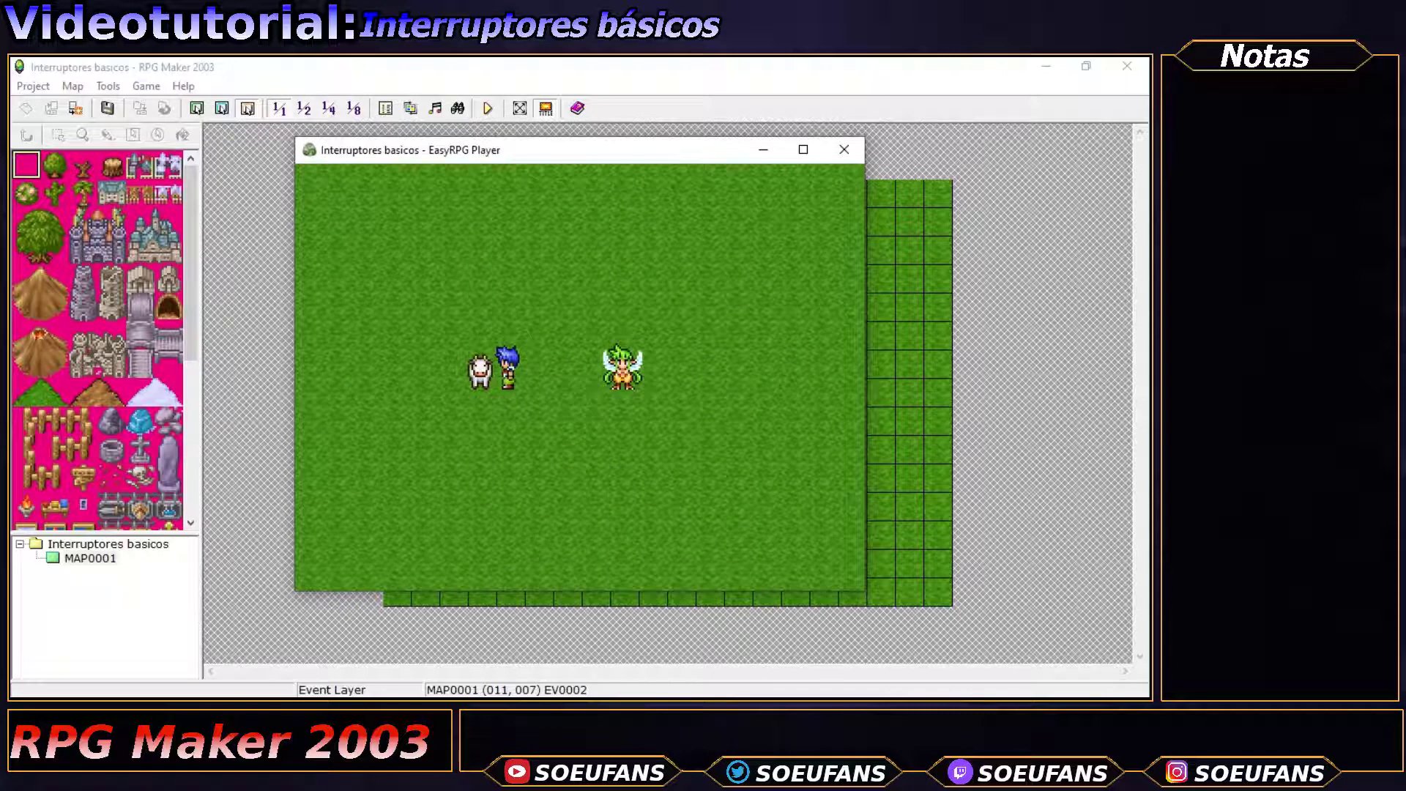
Step: Activate the white animal's event and view the puerta switch in the debug list again
{"action": "key", "text": "F9"}
{"action": "key", "text": "Return"}
{"action": "key", "text": "Escape"}
{"action": "key", "text": "Escape"}
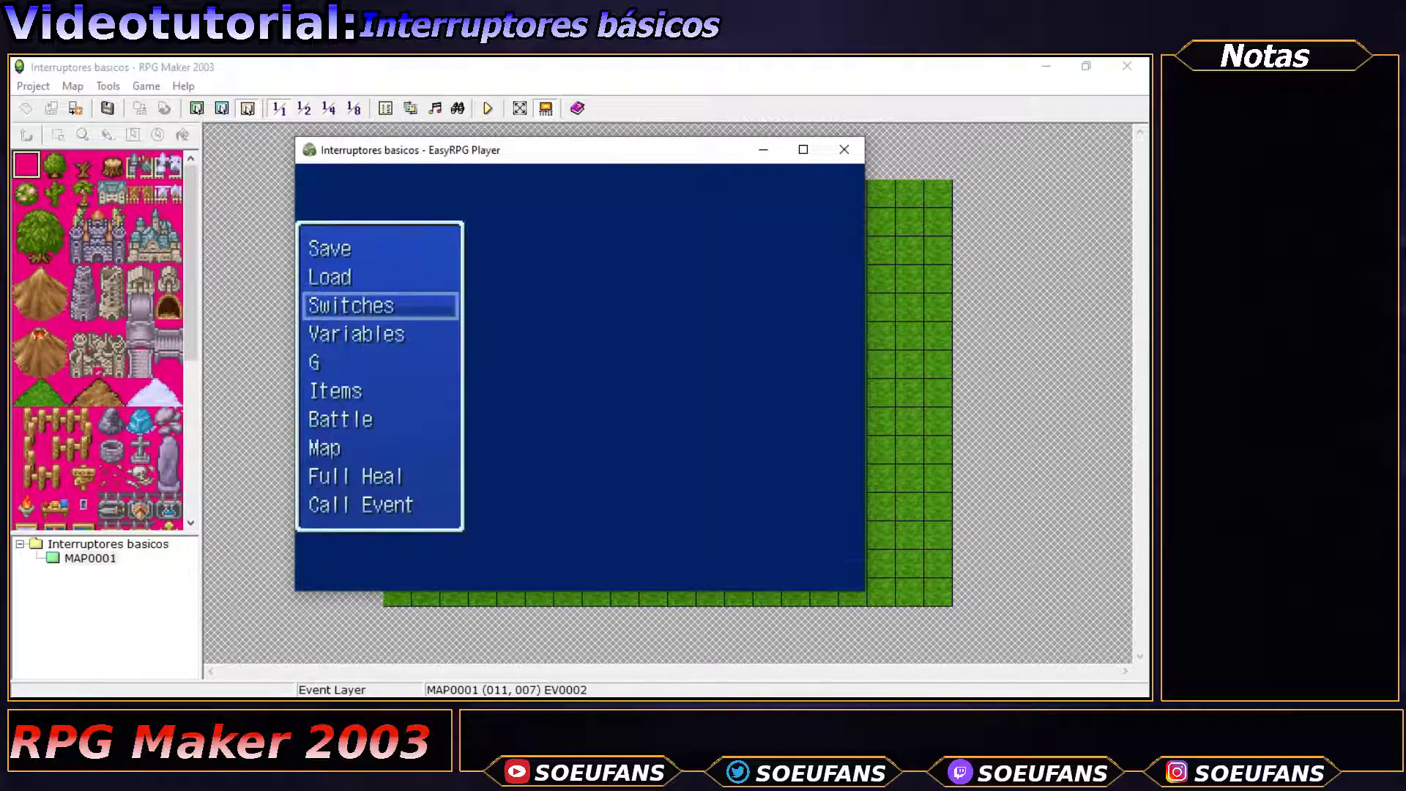
Step: Walk the hero to the winged character and check the puerta switch in the debug list
{"action": "key", "text": "Right"}
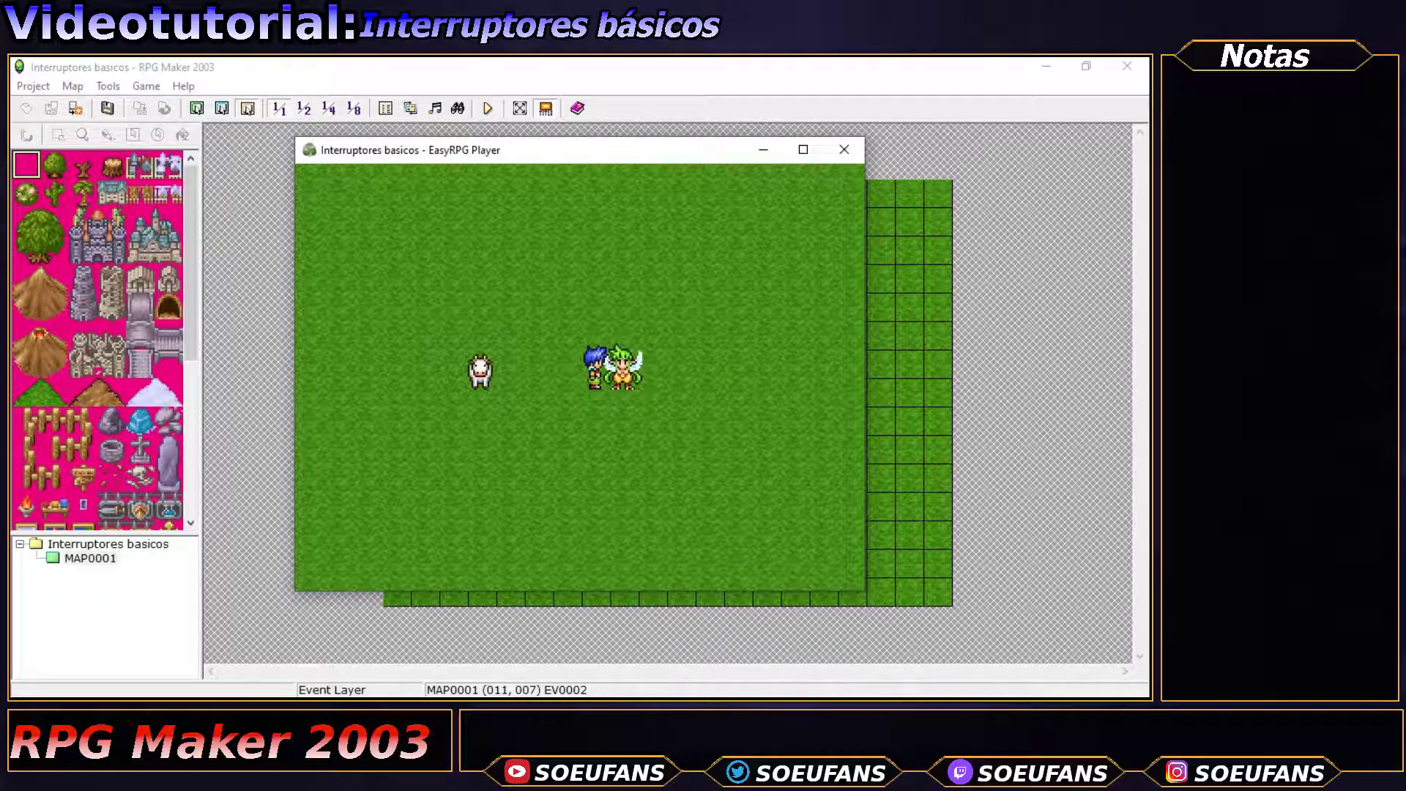
{"action": "key", "text": "F9"}
{"action": "key", "text": "Return"}
{"action": "key", "text": "Escape"}
{"action": "key", "text": "Escape"}
Step: Activate the winged character's event and recheck the puerta switch in the debug list
{"action": "key", "text": "F9"}
{"action": "key", "text": "Return"}
{"action": "key", "text": "Escape"}
{"action": "key", "text": "Escape"}
Step: Return to the white animal and activate it, inspect the puerta switch once more, and close the playtest
{"action": "key", "text": "Left"}
{"action": "key", "text": "Left"}
{"action": "key", "text": "F9"}
{"action": "key", "text": "Return"}
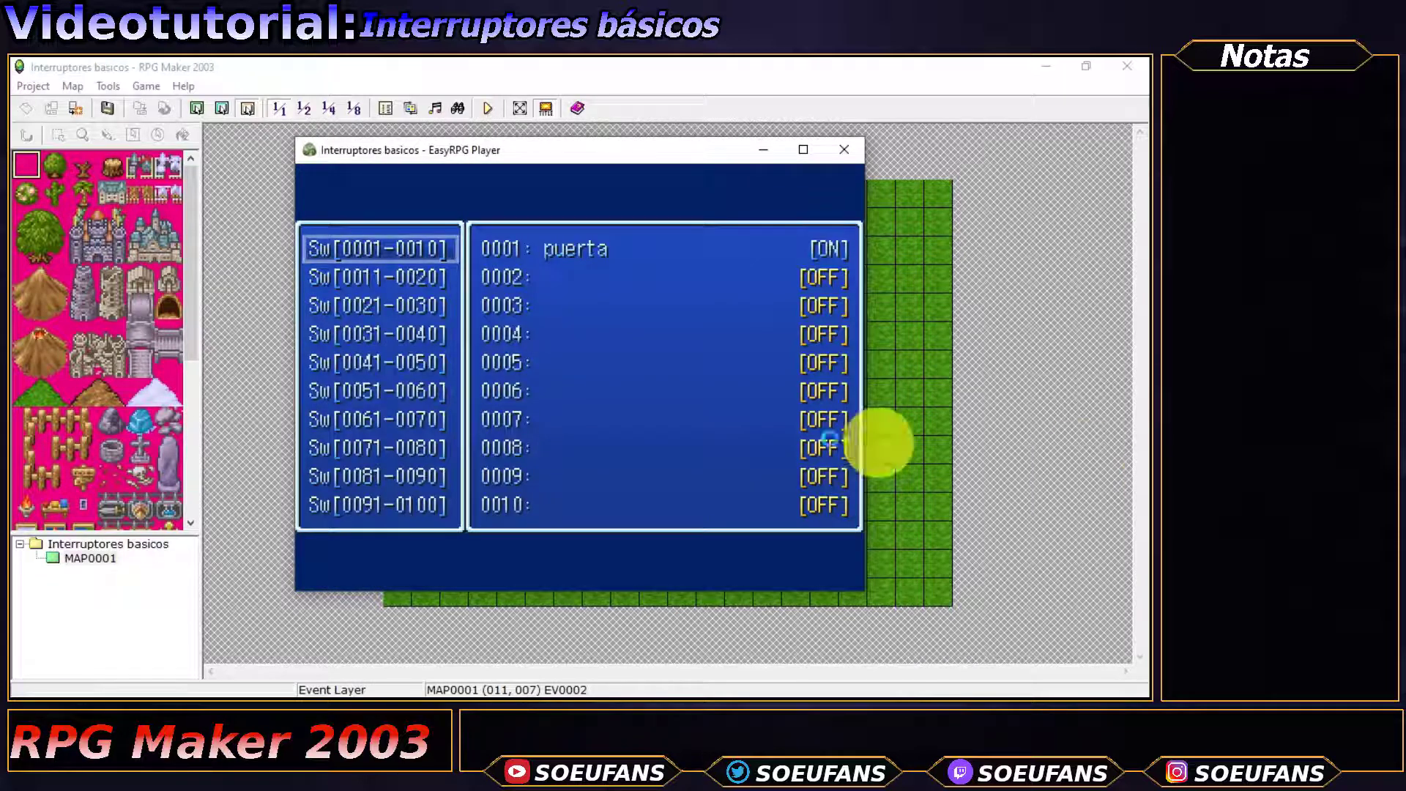
{"action": "left_click", "coordinate": [843, 149]}
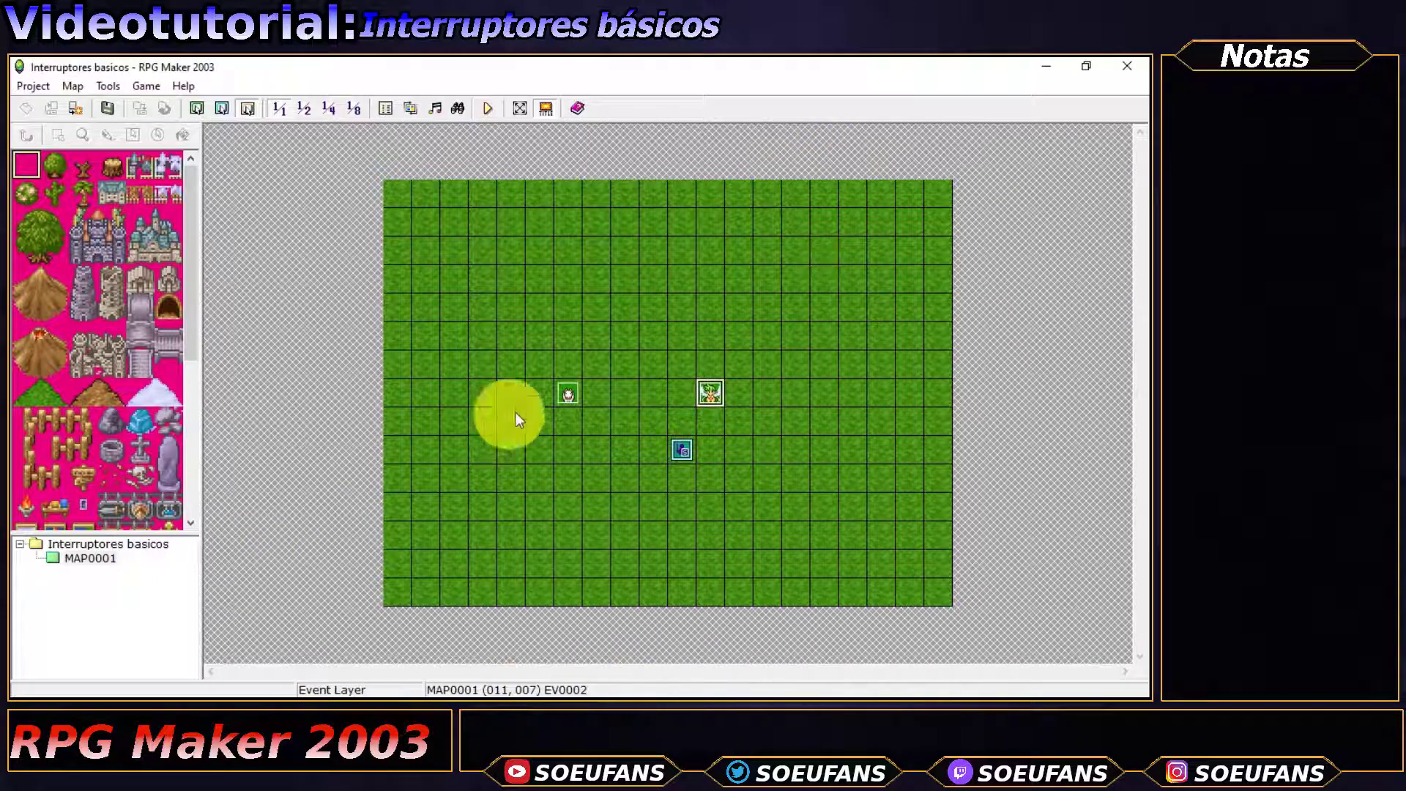
Step: Create an event at map tile (009, 005) with the jester character from the lower row of Monster2 <RTP> as its graphic
{"action": "double_click", "coordinate": [652, 336]}
{"action": "left_click", "coordinate": [252, 486]}
{"action": "left_click", "coordinate": [270, 379]}
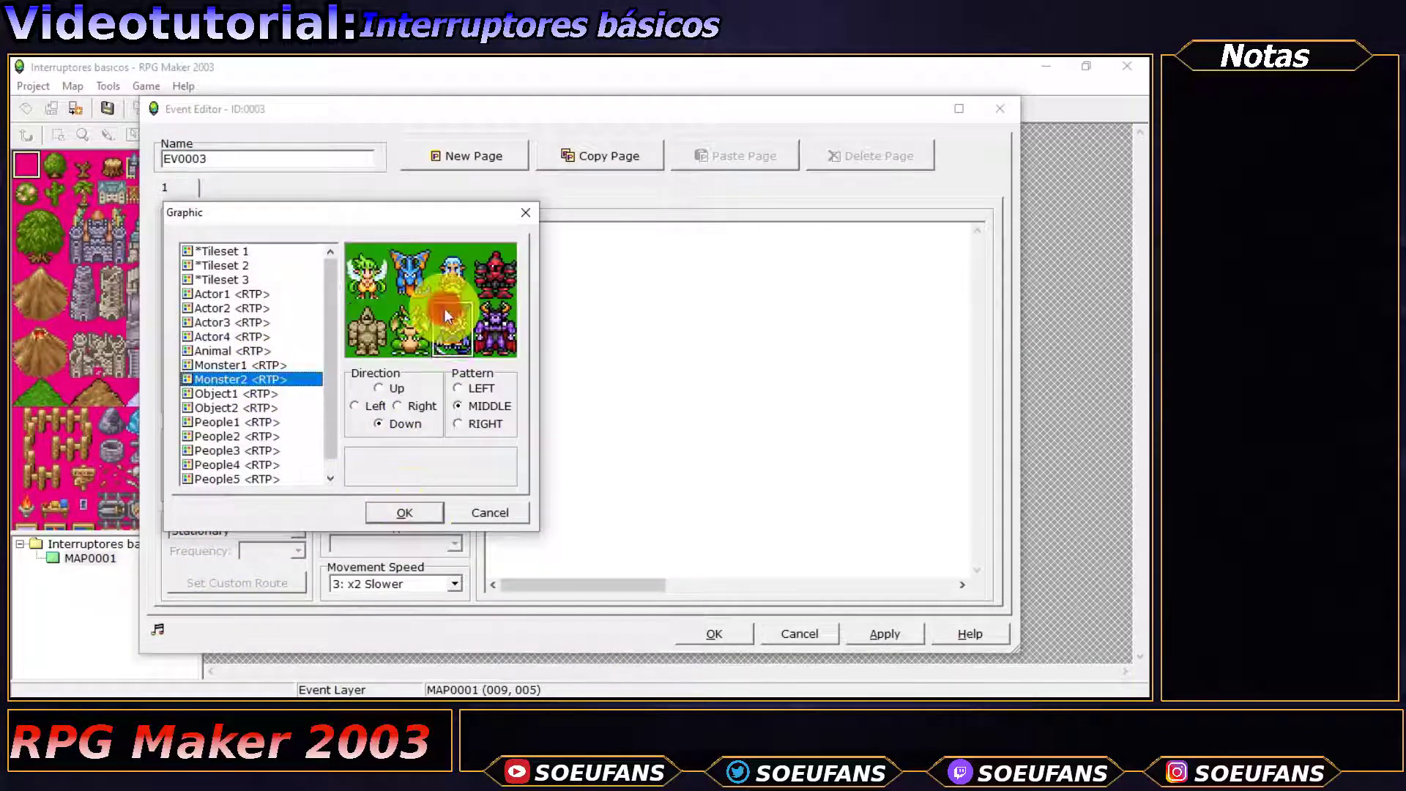
{"action": "double_click", "coordinate": [468, 304]}
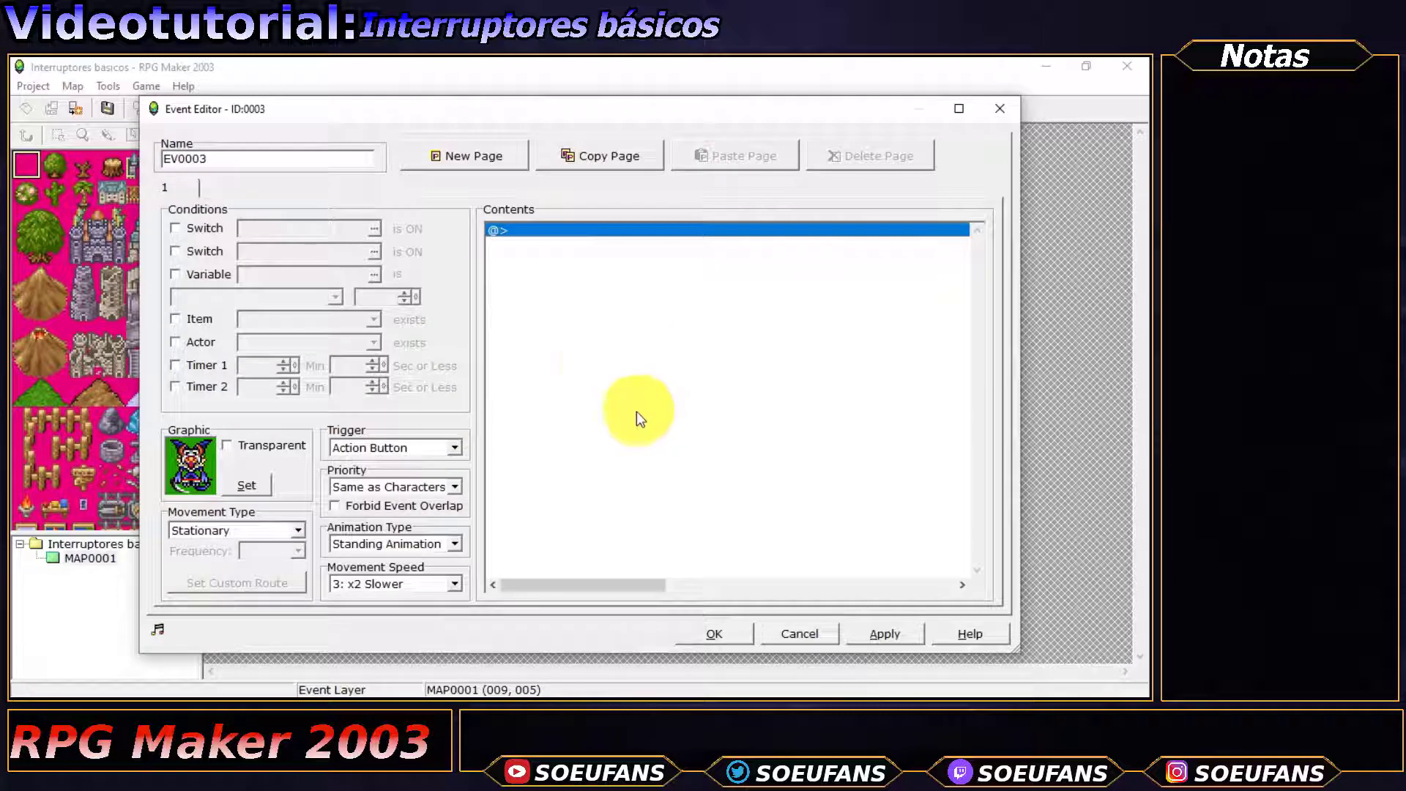
Step: Add a Control Switches command to EV0003 that sets 0001:puerta to Toggle ON/OFF, and save the event
{"action": "double_click", "coordinate": [566, 268]}
{"action": "left_click", "coordinate": [573, 368]}
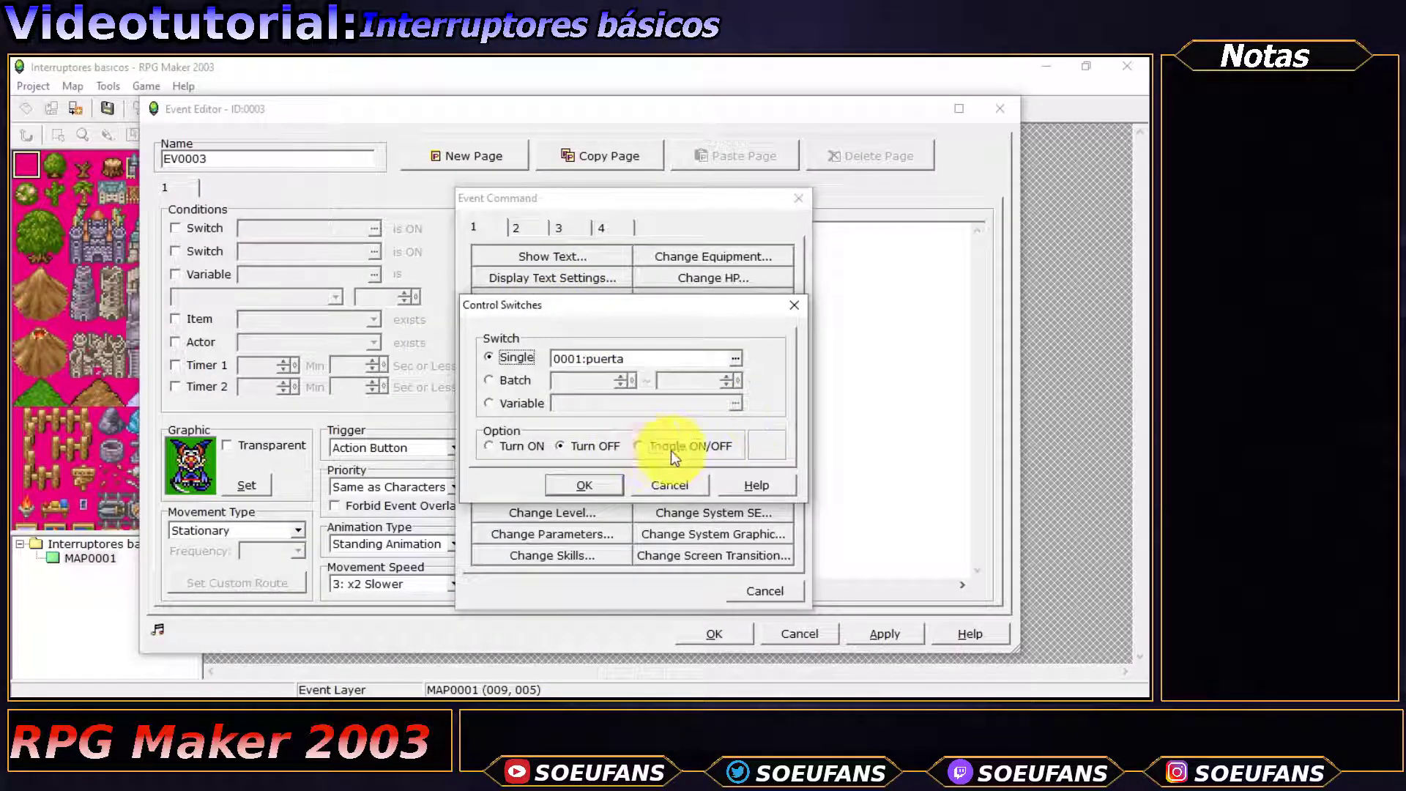
{"action": "left_click", "coordinate": [599, 483]}
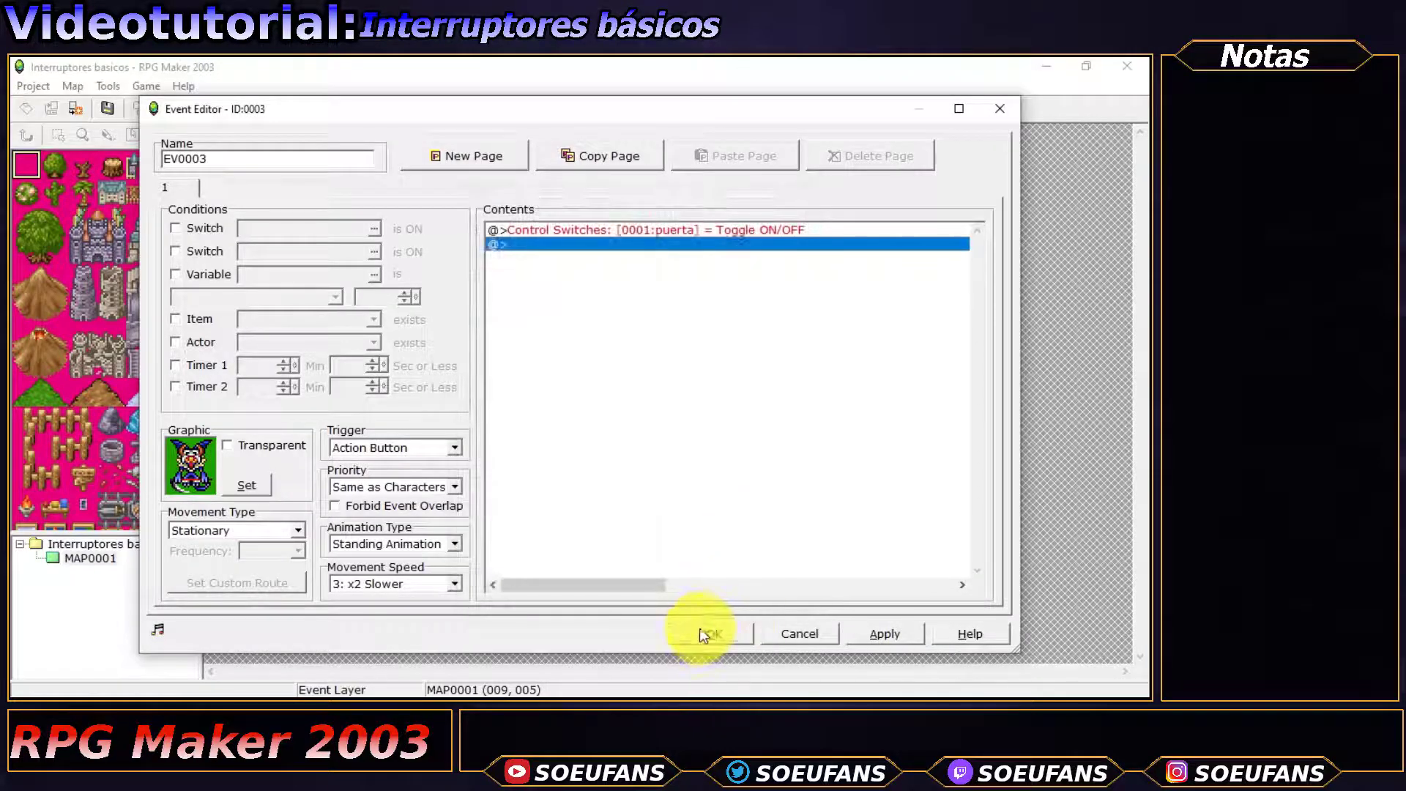
{"action": "left_click", "coordinate": [711, 633]}
Step: Save the project, start a new game in playtest, and walk the hero up to the jester character
{"action": "left_click", "coordinate": [486, 109]}
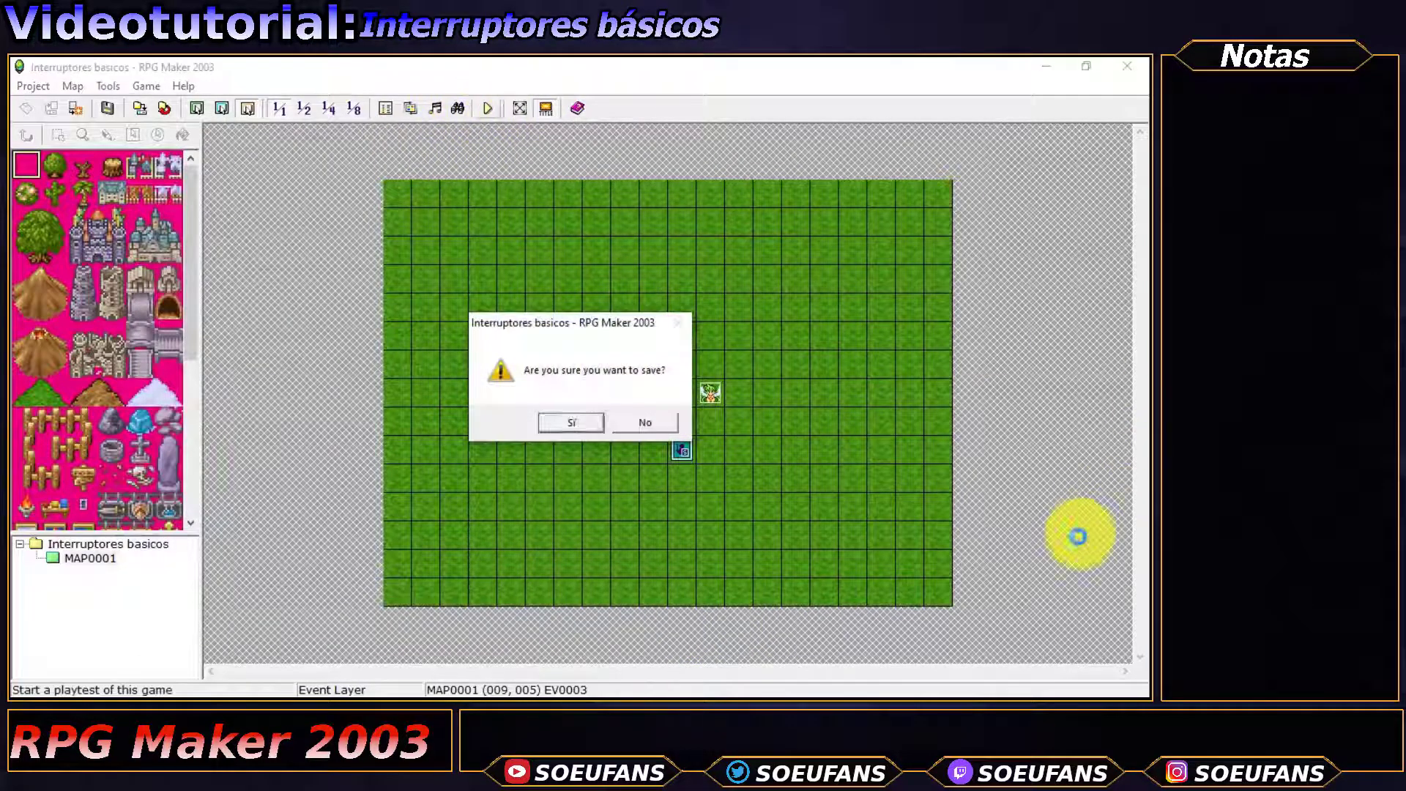
{"action": "key", "text": "Return"}
{"action": "key", "text": "Return"}
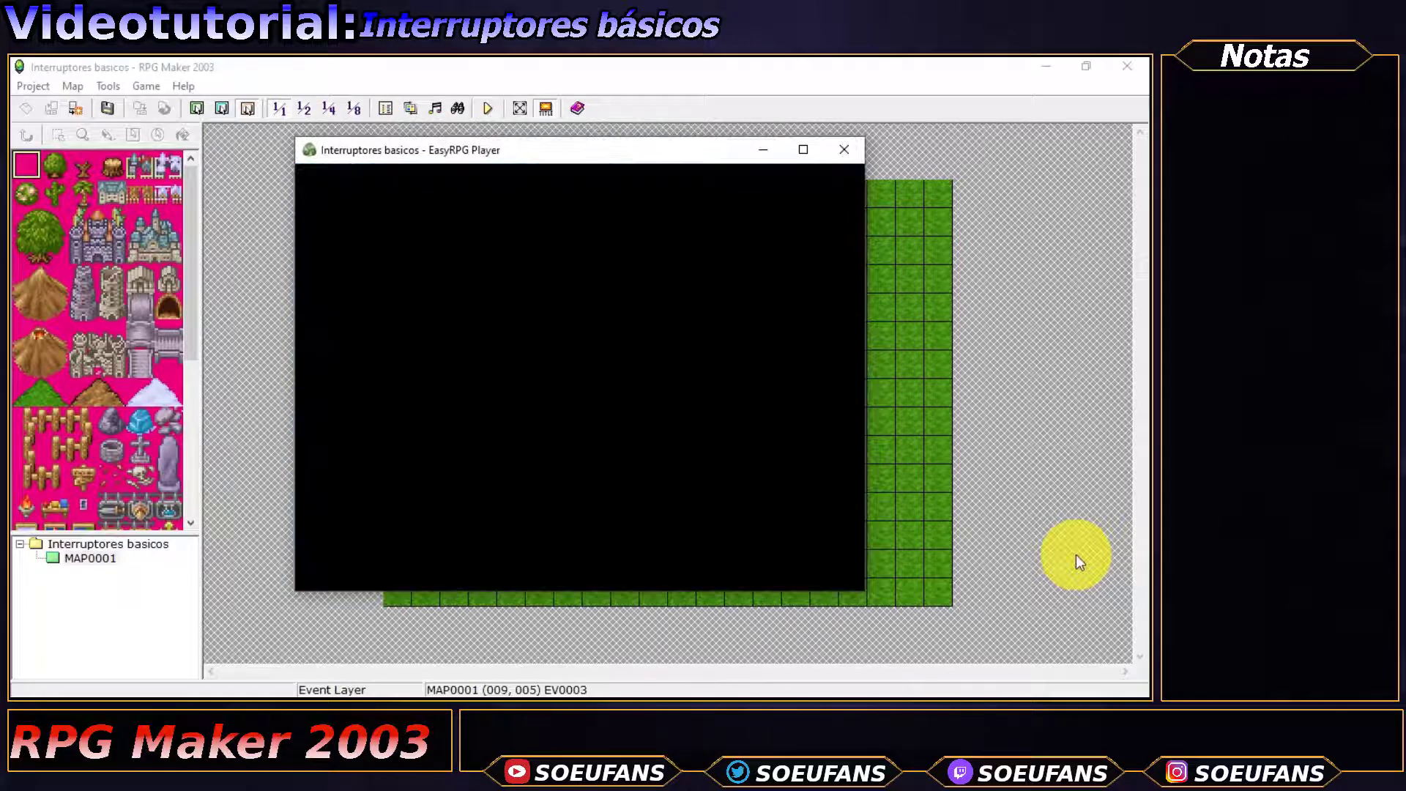
{"action": "key", "text": "Left"}
{"action": "key", "text": "Up"}
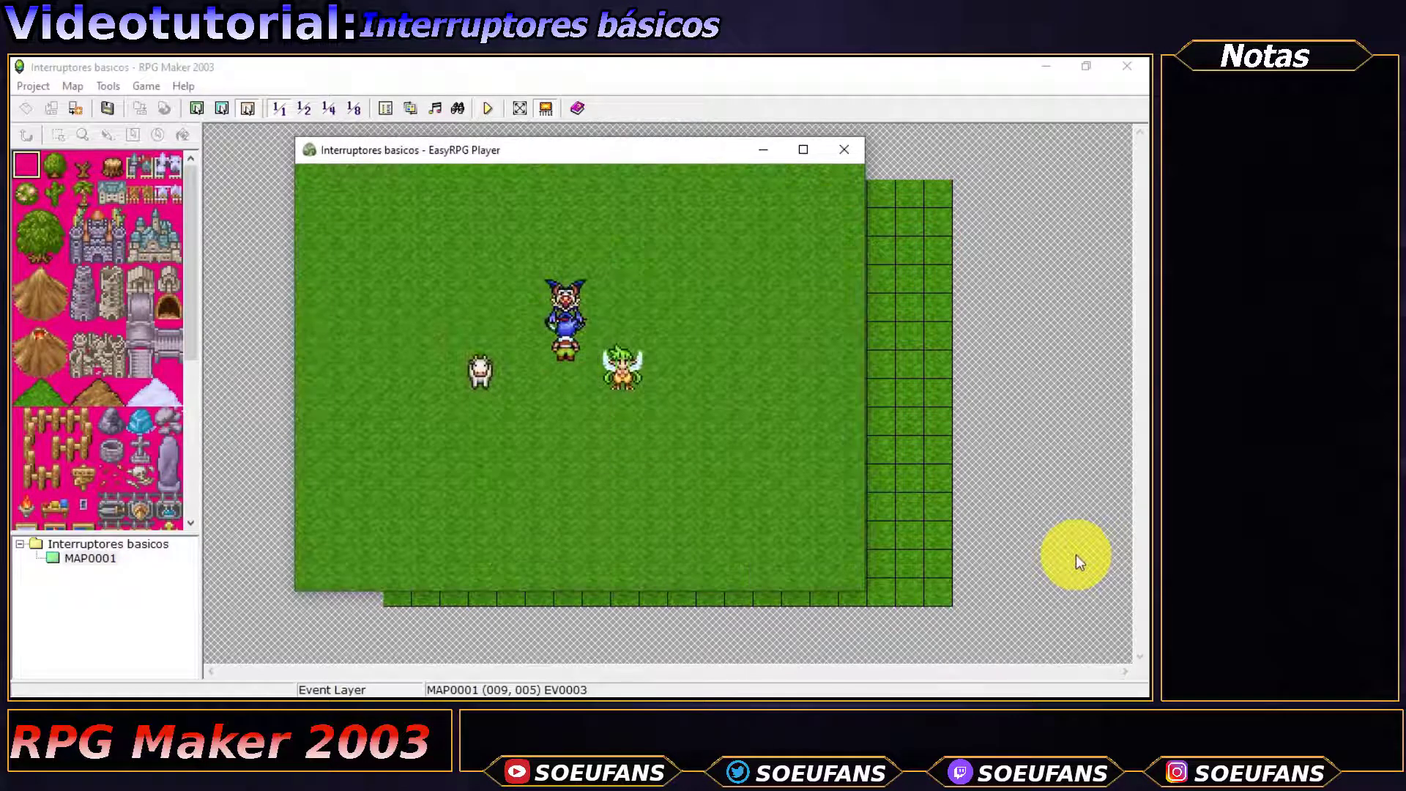
Step: Inspect the puerta switch in the playtest debug menu and return to the map
{"action": "key", "text": "F9"}
{"action": "key", "text": "Down"}
{"action": "key", "text": "Down"}
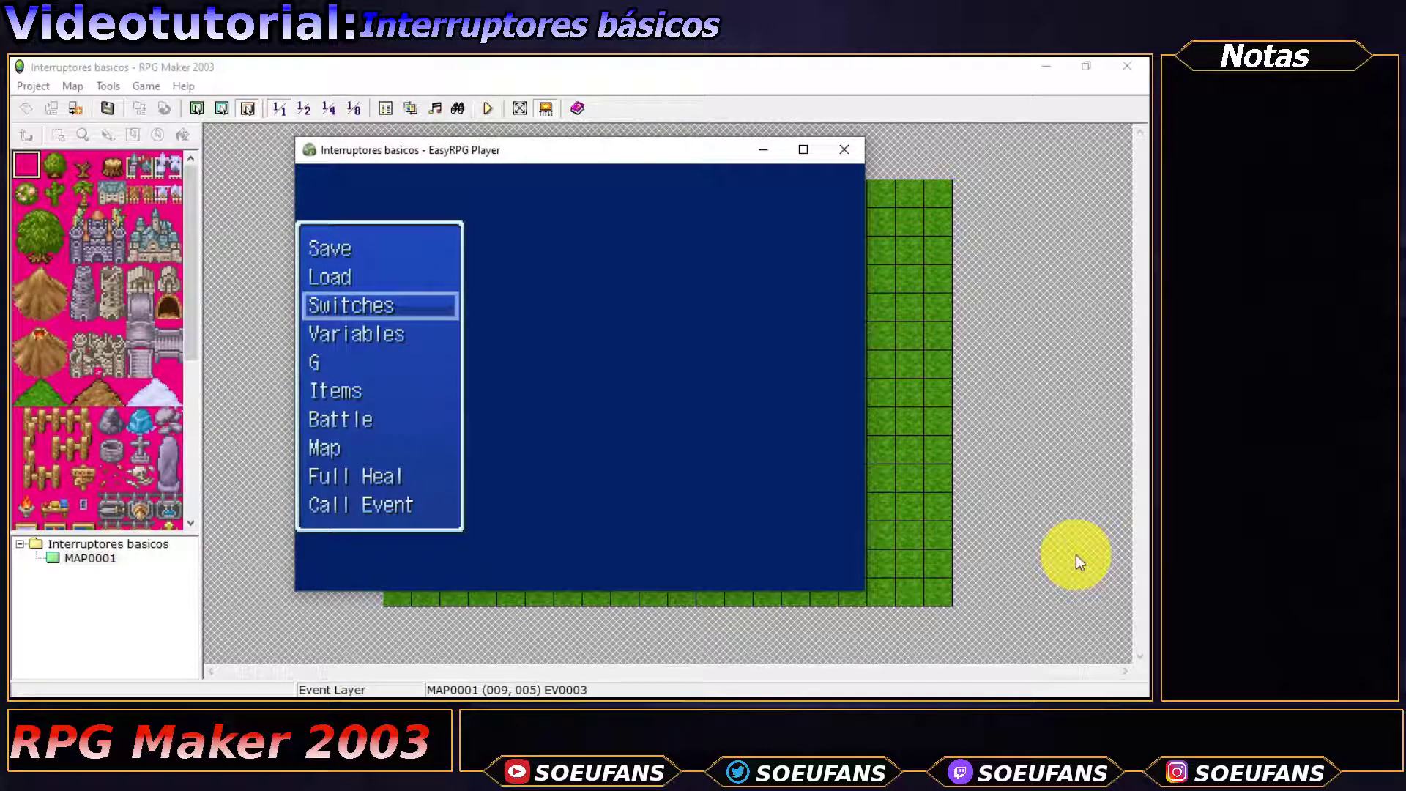
{"action": "key", "text": "Return"}
{"action": "key", "text": "Escape"}
{"action": "key", "text": "Escape"}
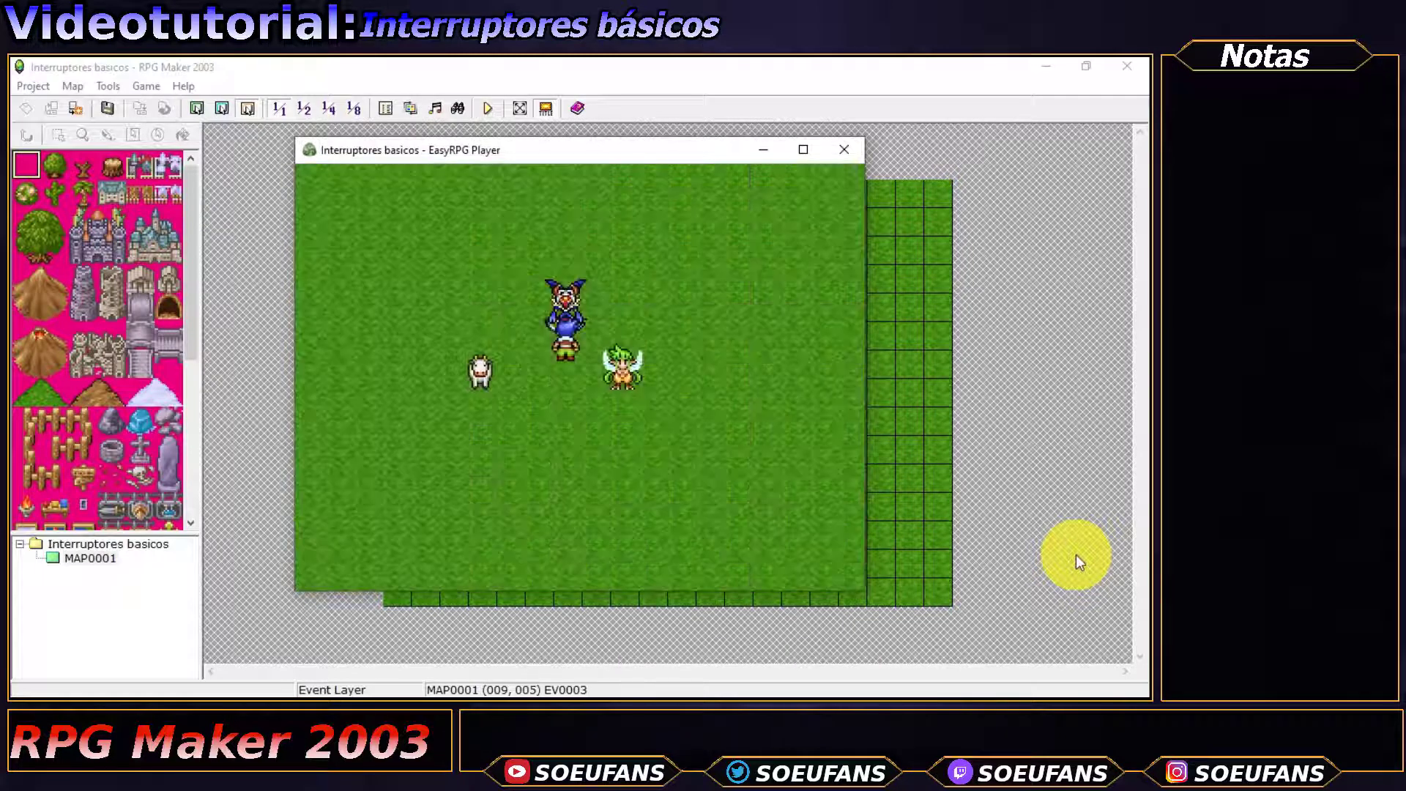
Step: Activate the jester character repeatedly, inspecting the puerta switch in the debug menu after each activation
{"action": "key", "text": "F9"}
{"action": "key", "text": "Return"}
{"action": "key", "text": "Escape"}
{"action": "key", "text": "Escape"}
{"action": "key", "text": "F9"}
{"action": "key", "text": "Return"}
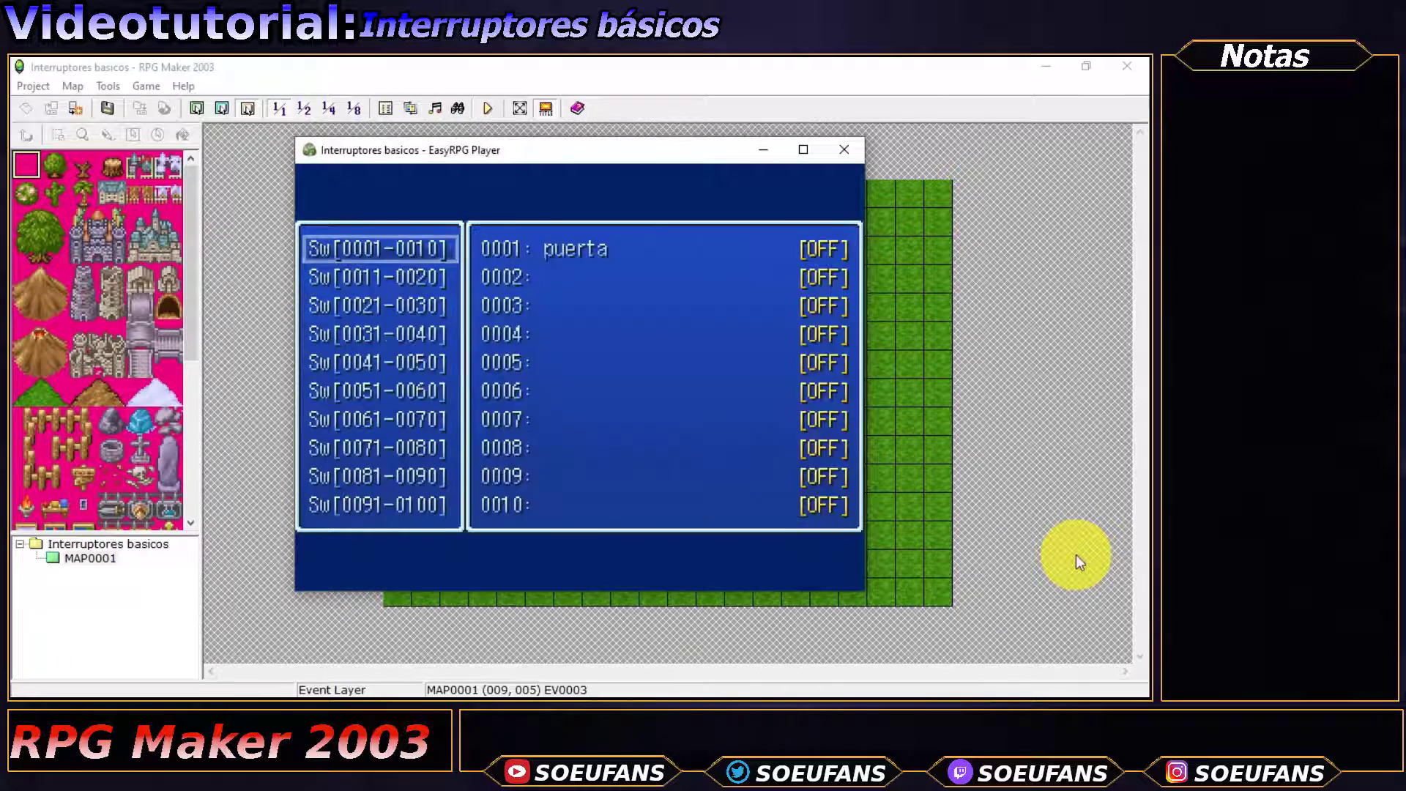
{"action": "key", "text": "Escape"}
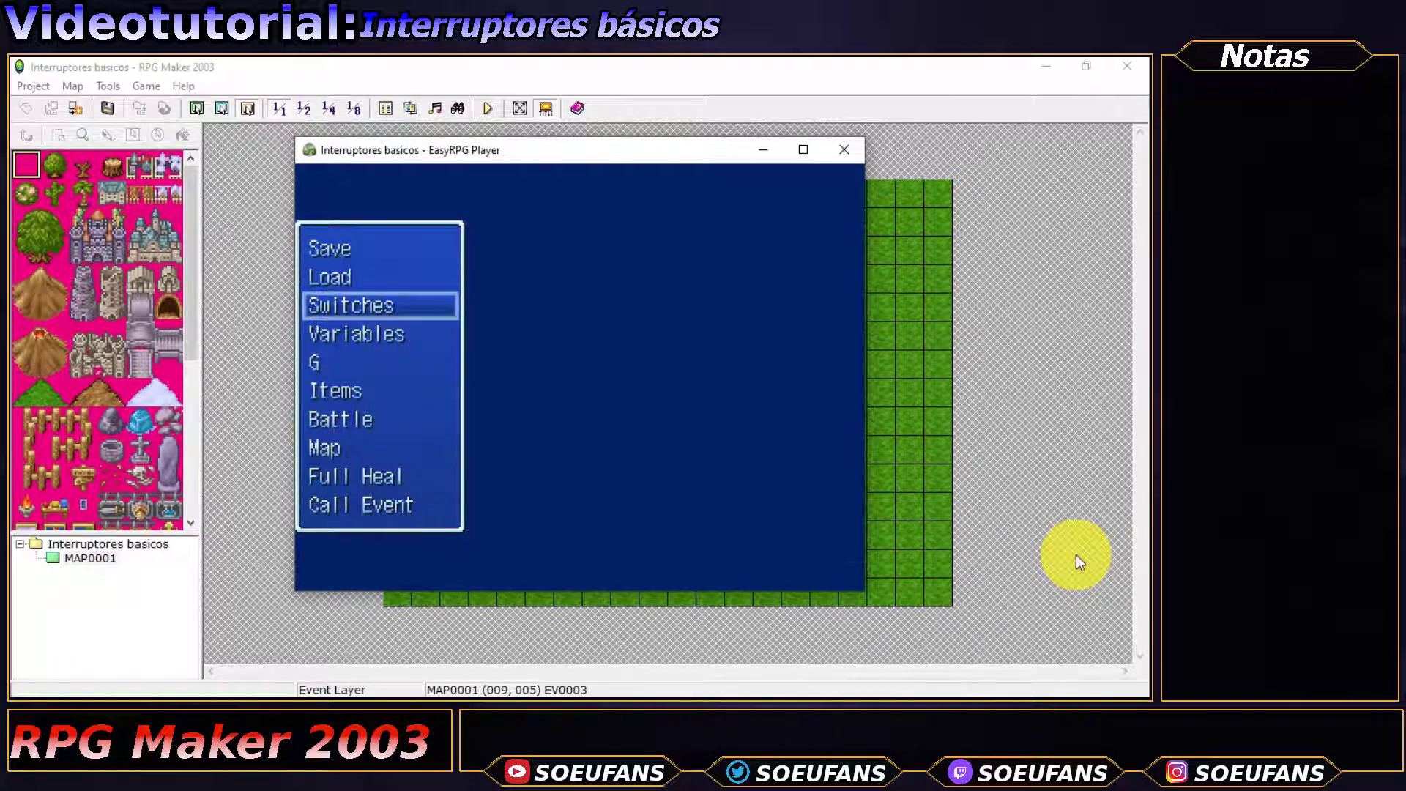
{"action": "key", "text": "Escape"}
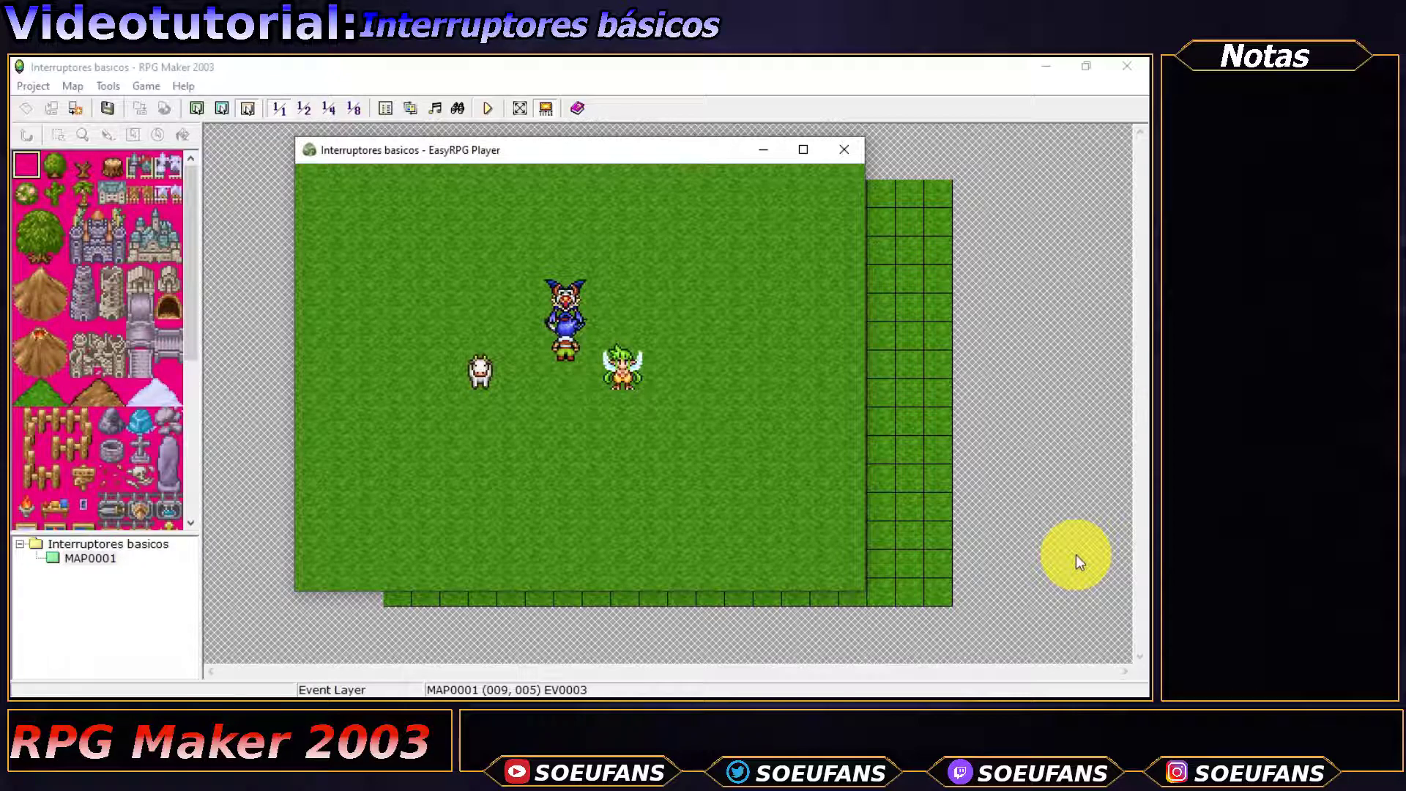
Step: Toggle the puerta switch through the jester again, recheck it in the debug menu, and close the playtest
{"action": "key", "text": "F9"}
{"action": "key", "text": "Return"}
{"action": "key", "text": "Escape"}
{"action": "key", "text": "Escape"}
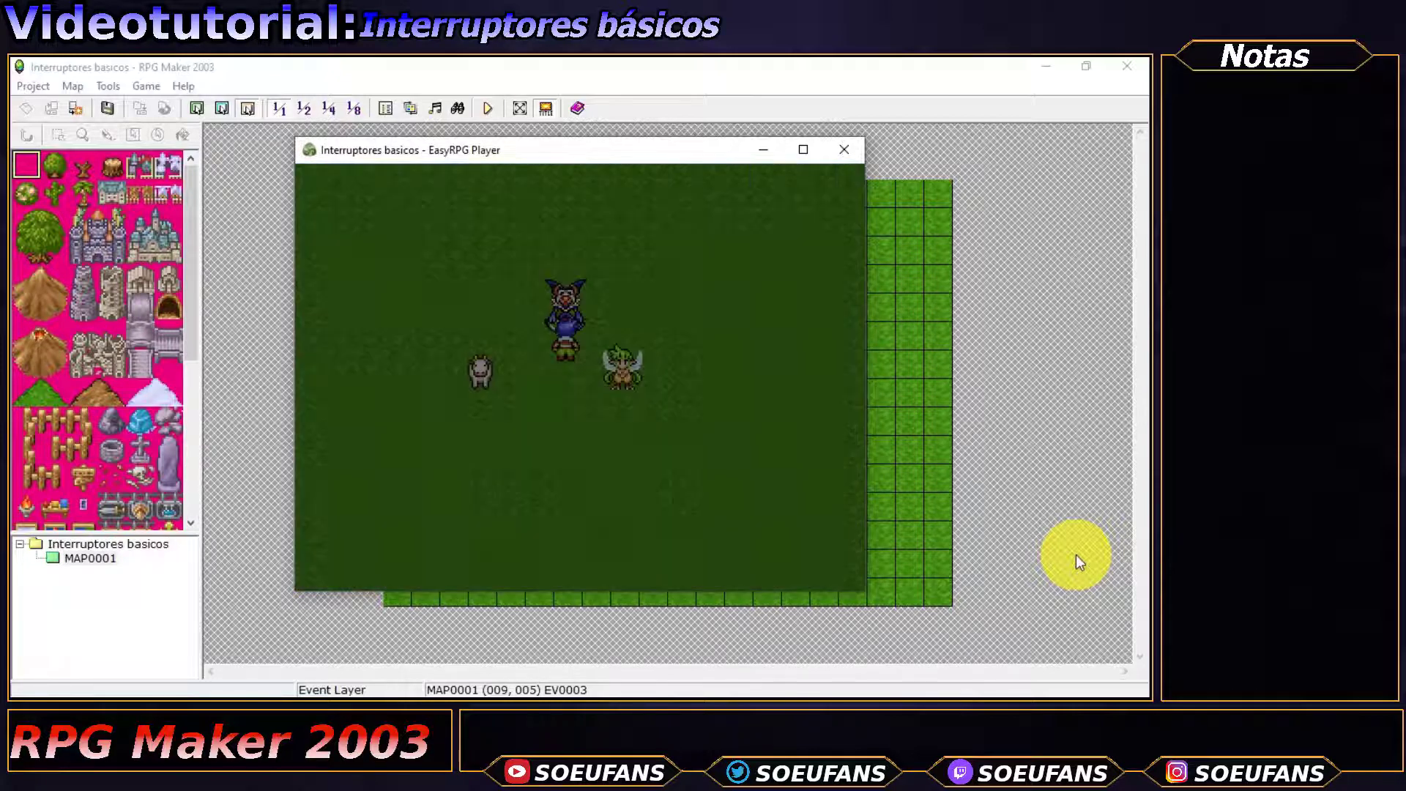
{"action": "key", "text": "F9"}
{"action": "key", "text": "Return"}
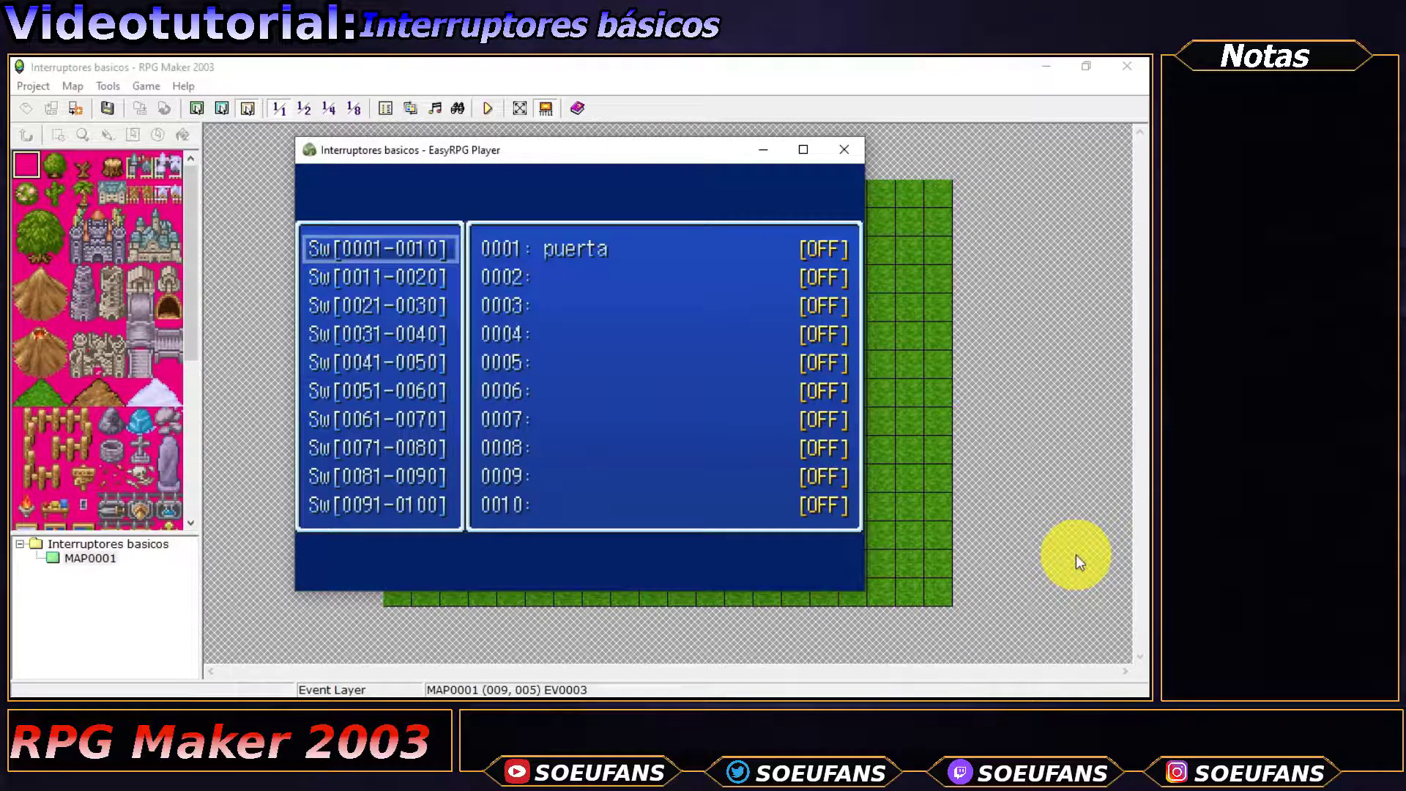
{"action": "key", "text": "Escape"}
{"action": "key", "text": "Escape"}
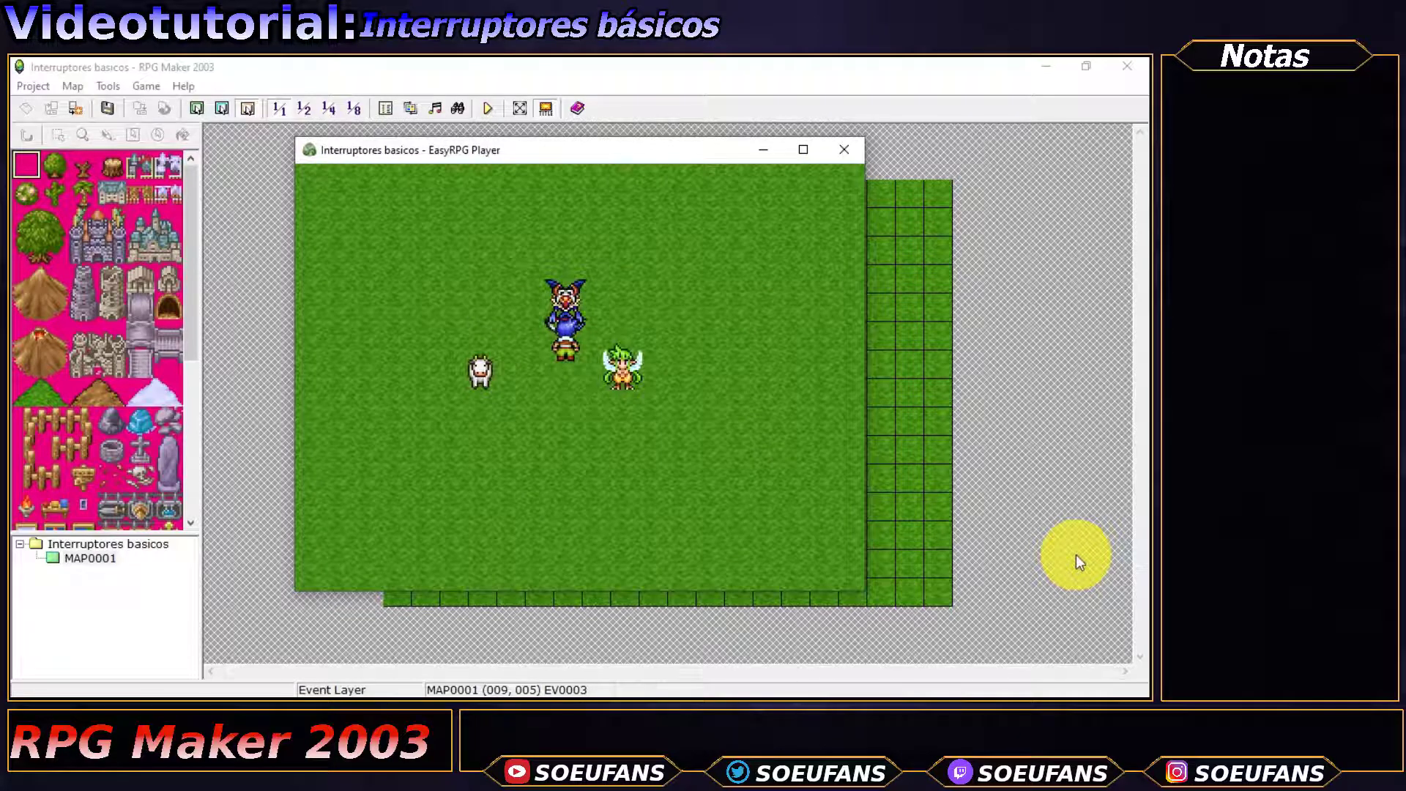
{"action": "key", "text": "F9"}
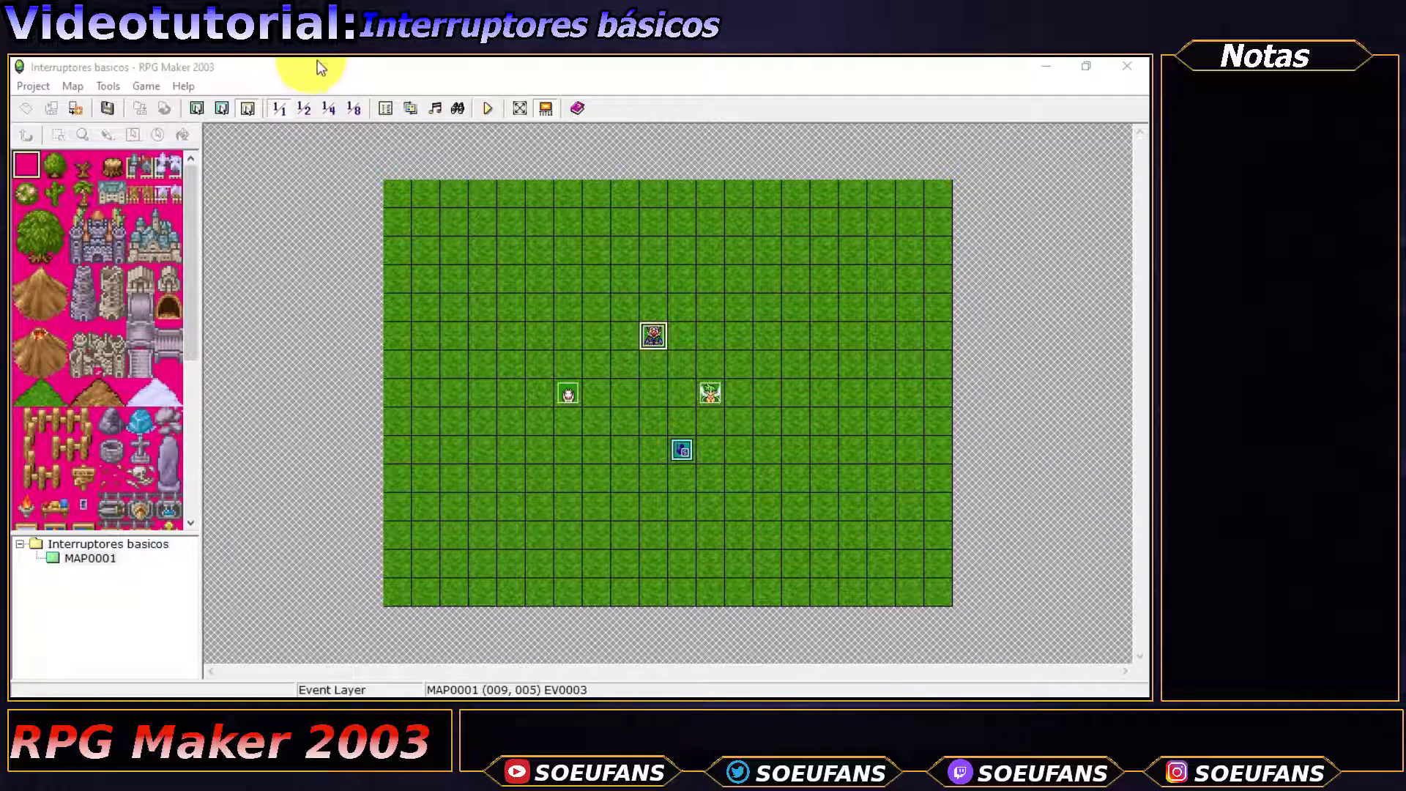
Step: Draw a two-tile-high brick wall across the map's second and third rows, leaving a one-tile grass gap at column 010
{"action": "left_click", "coordinate": [198, 109]}
{"action": "left_click_drag", "start_coordinate": [111, 251], "coordinate": [111, 279]}
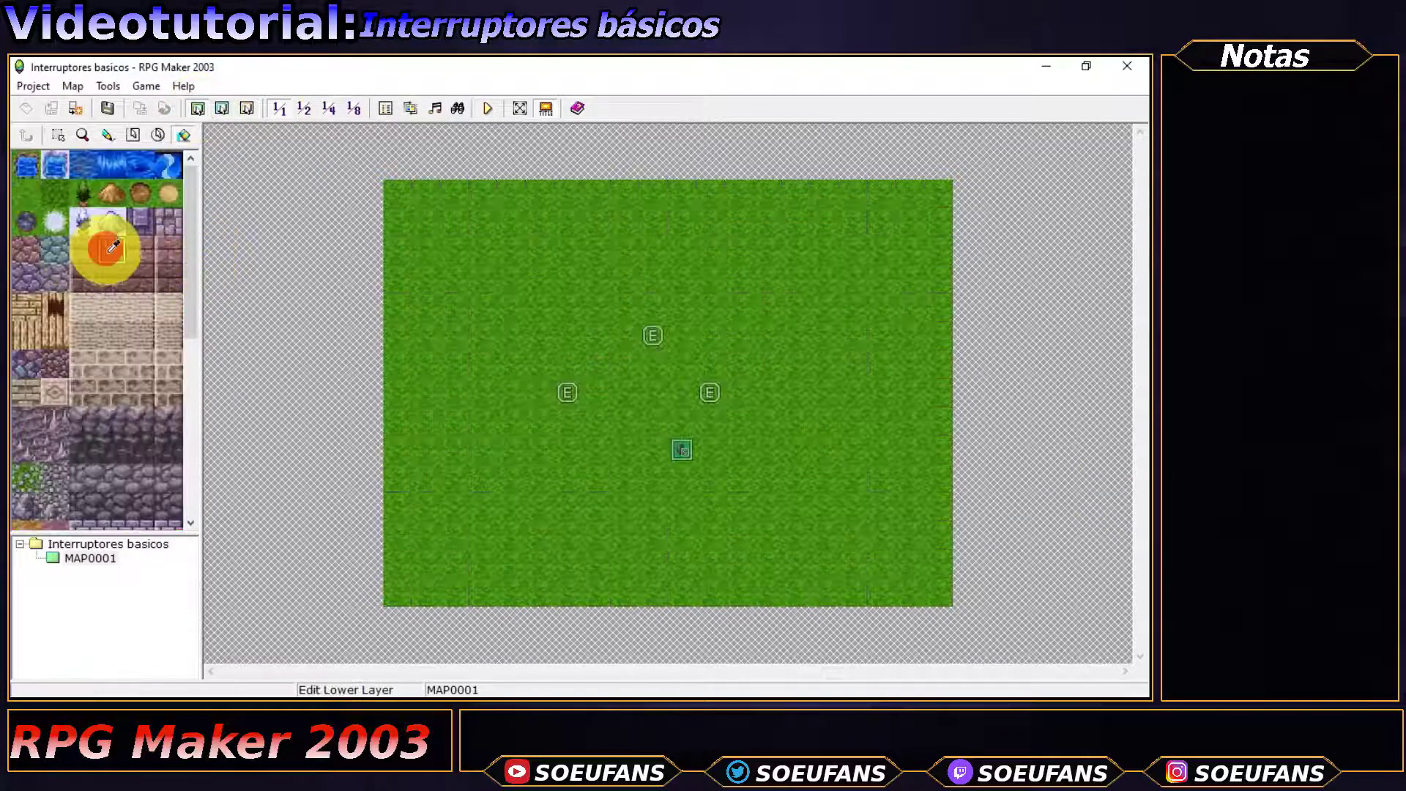
{"action": "left_click", "coordinate": [109, 135]}
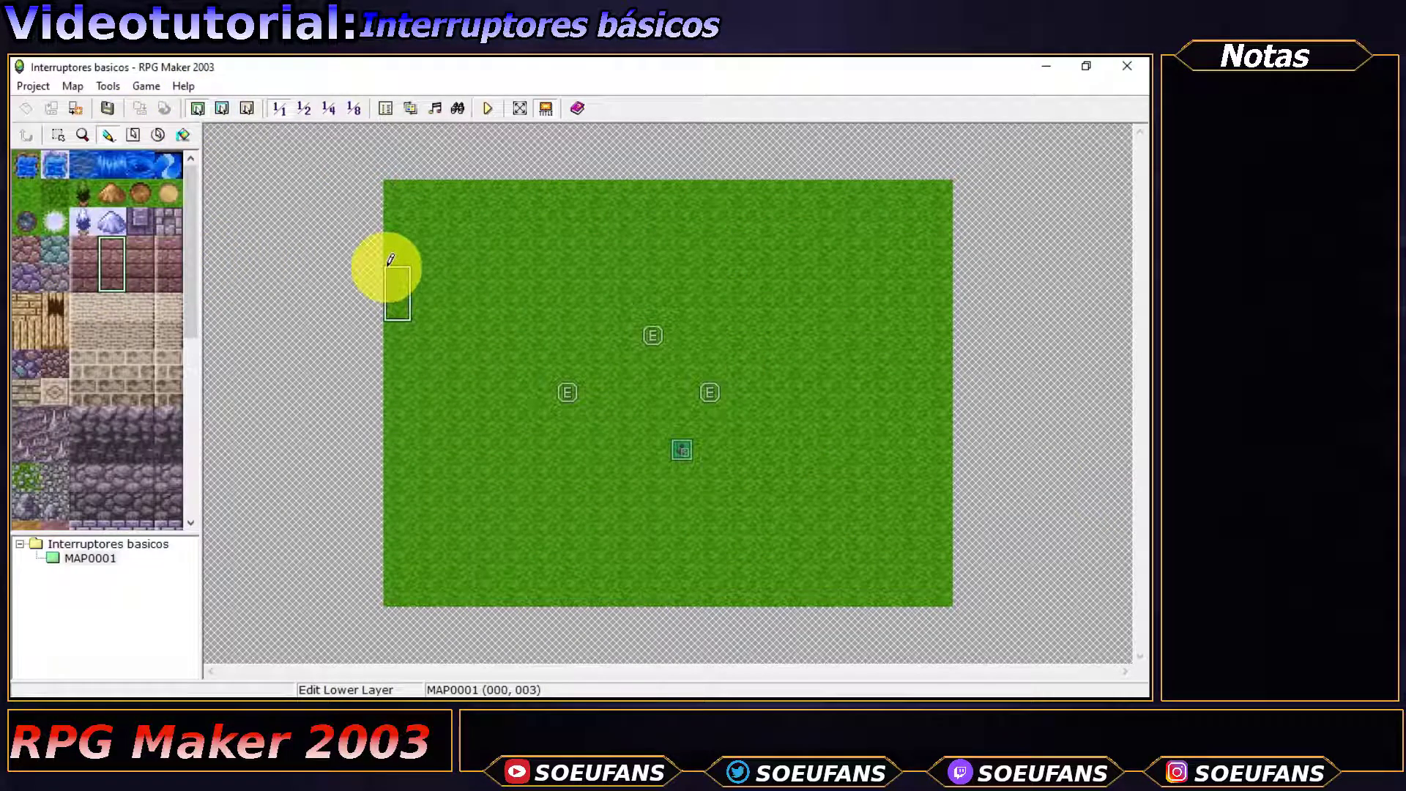
{"action": "left_click", "coordinate": [134, 135]}
{"action": "left_click_drag", "start_coordinate": [396, 240], "coordinate": [959, 249]}
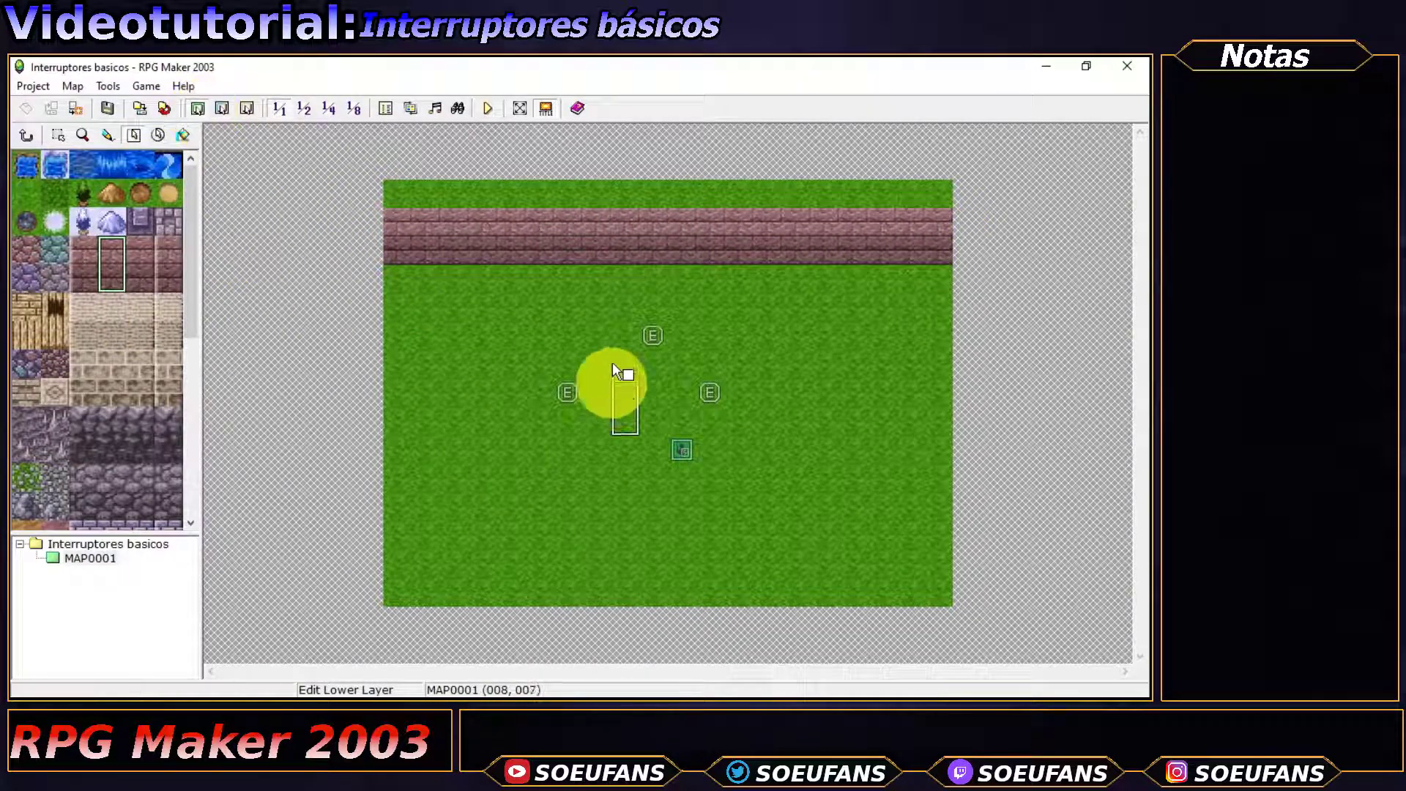
{"action": "right_click", "coordinate": [619, 388]}
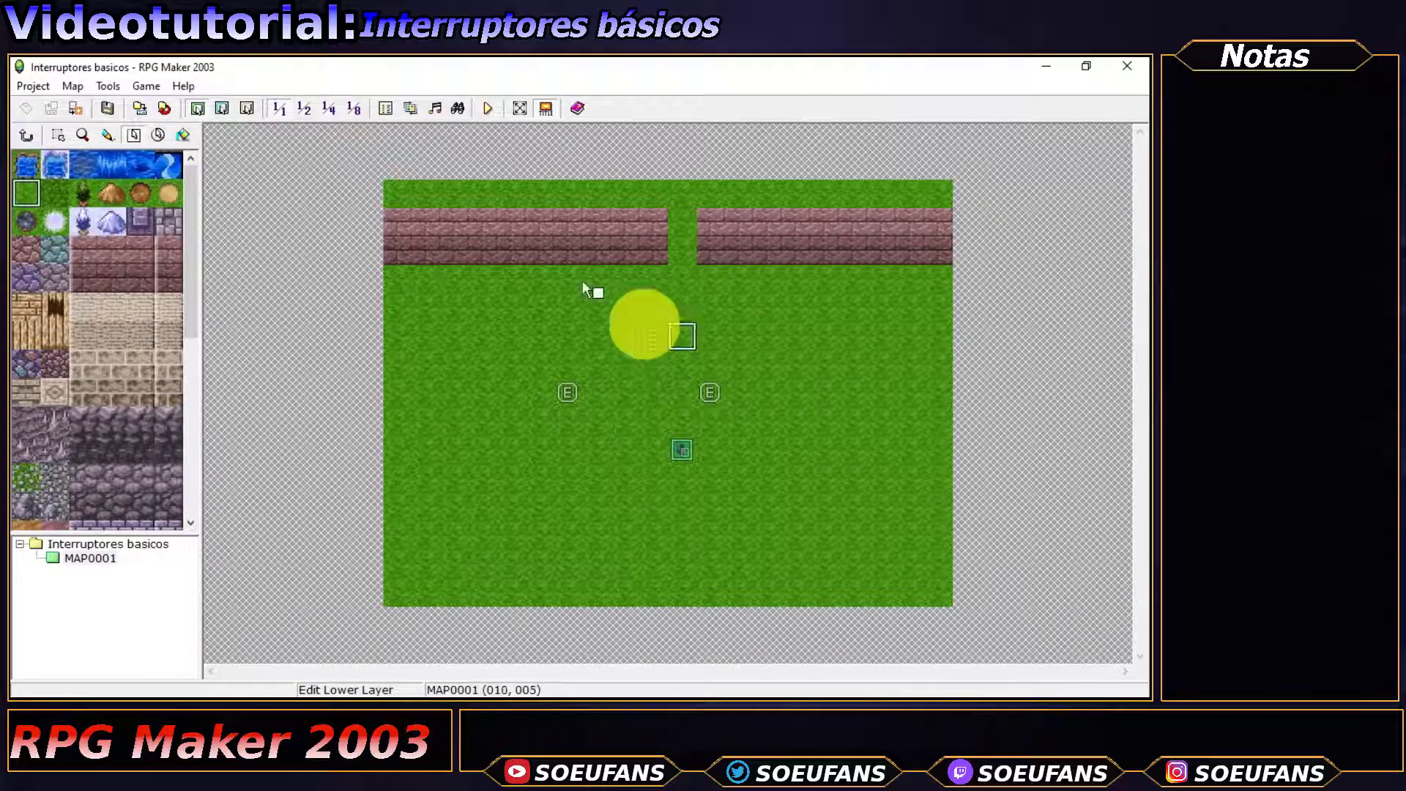
Step: Create an event at map tile (010, 002) in the wall gap with a brown wooden door as its graphic
{"action": "left_click", "coordinate": [247, 109]}
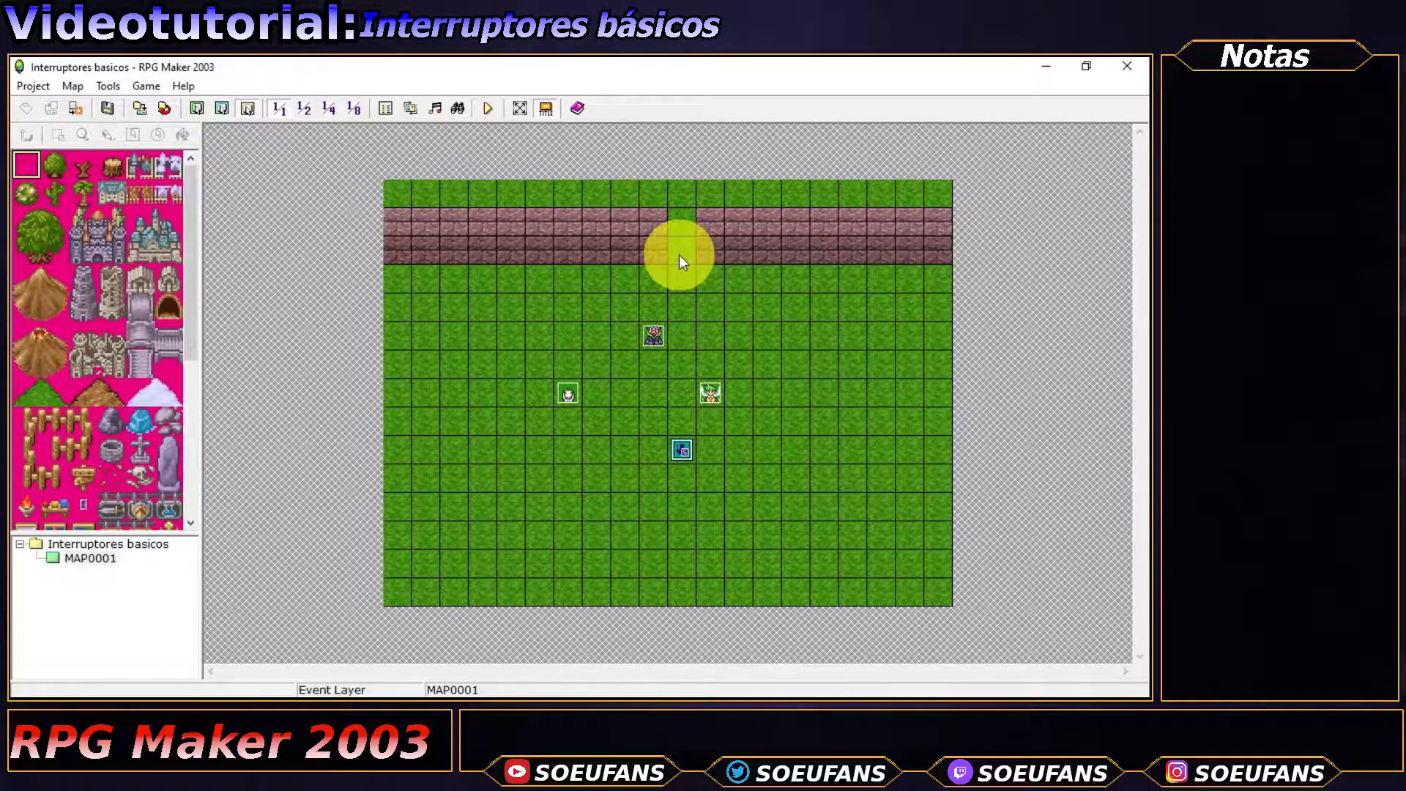
{"action": "double_click", "coordinate": [678, 255]}
{"action": "left_click", "coordinate": [192, 463]}
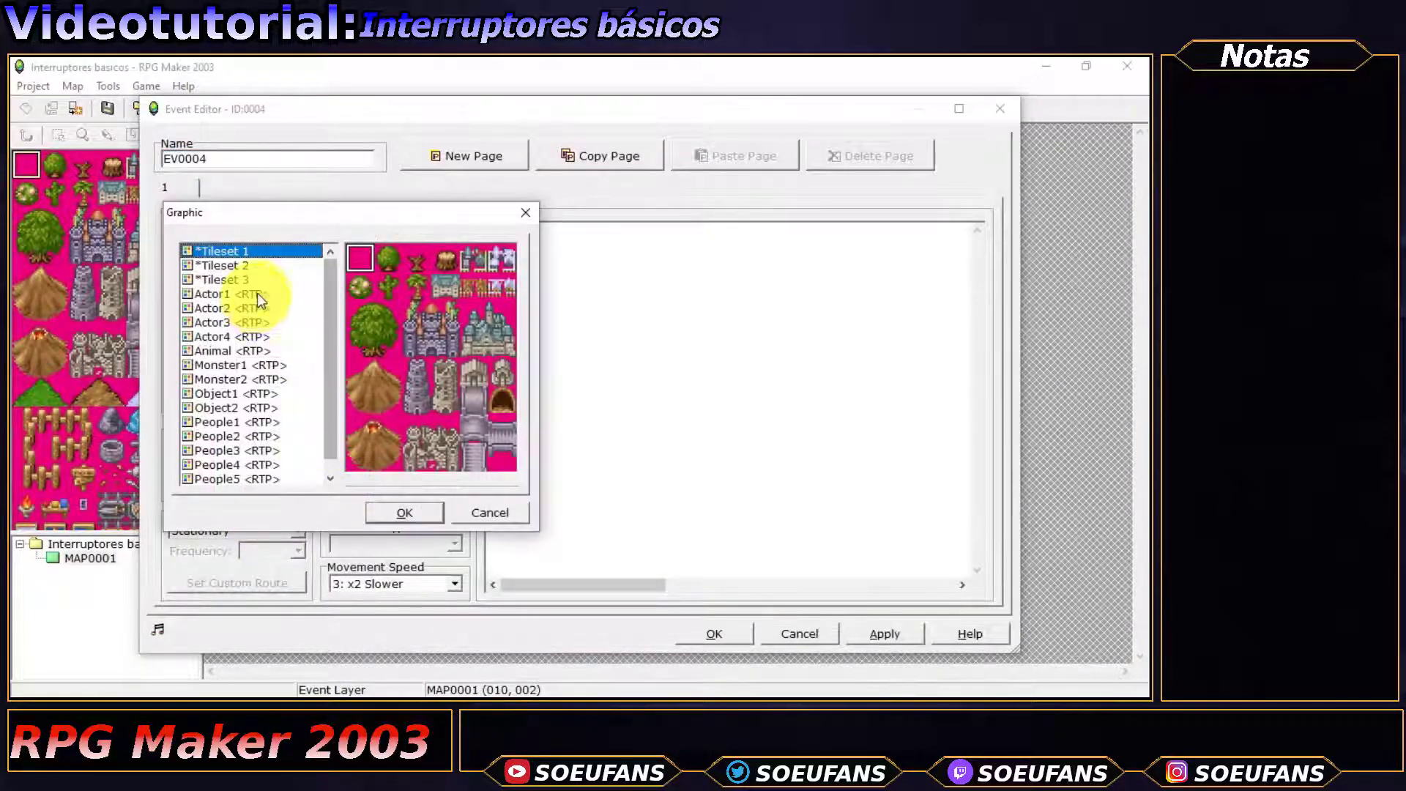
{"action": "left_click", "coordinate": [286, 350]}
{"action": "scroll", "coordinate": [286, 350], "scroll_direction": "down", "scroll_amount": 1}
{"action": "left_click", "coordinate": [247, 392]}
{"action": "left_click", "coordinate": [248, 379]}
{"action": "double_click", "coordinate": [378, 274]}
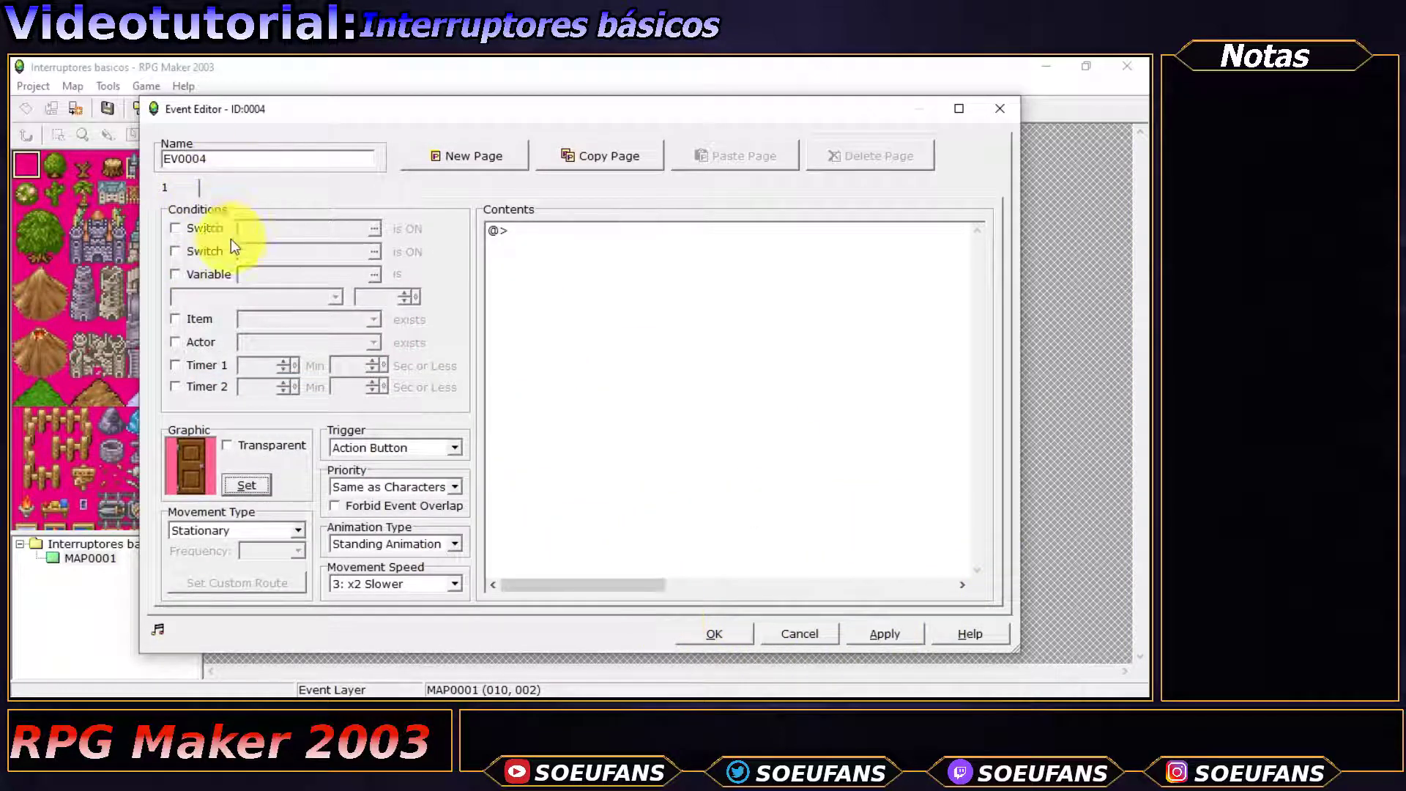
Step: Add a second page to EV0004 with the condition that switch 0001:puerta is ON
{"action": "left_click", "coordinate": [468, 157]}
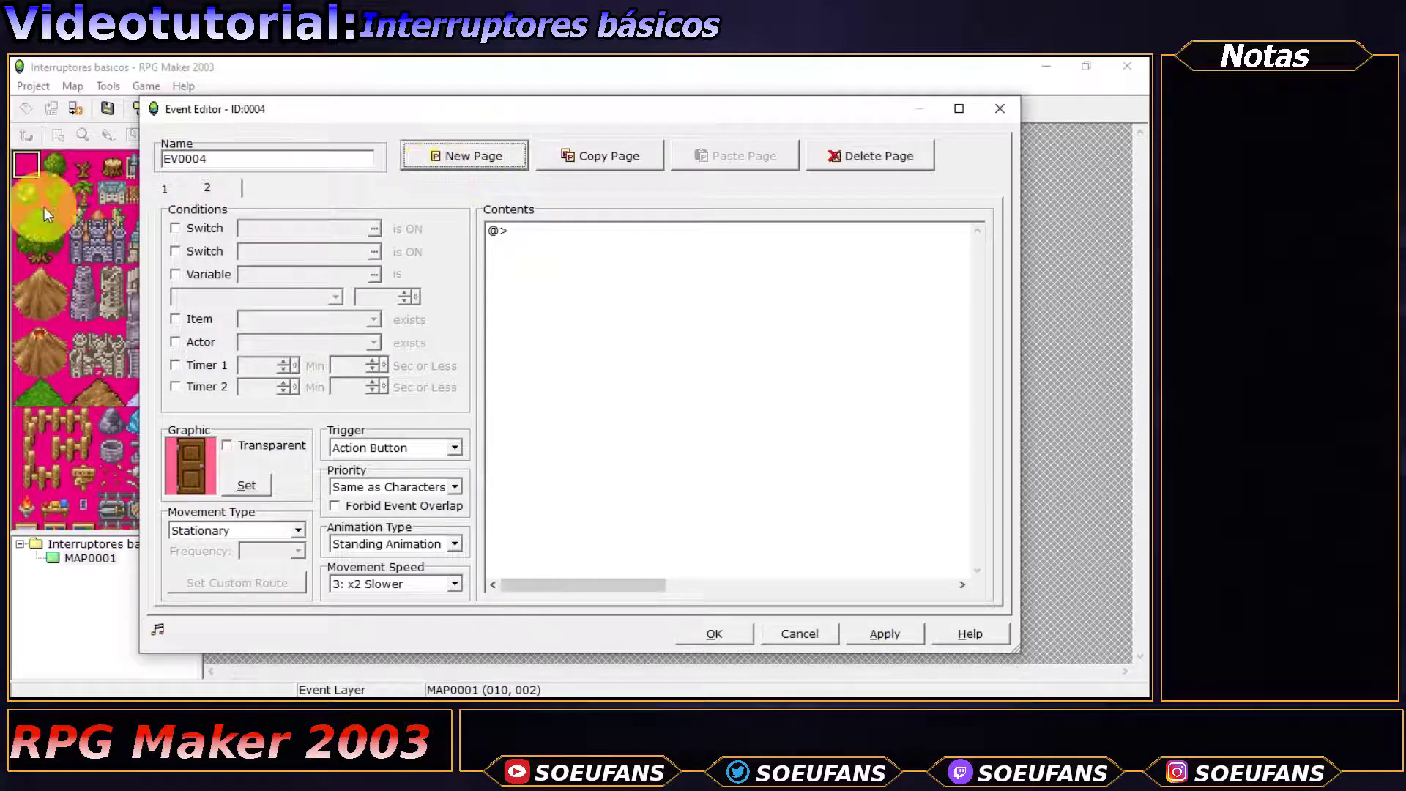
{"action": "left_click", "coordinate": [196, 229]}
{"action": "left_click", "coordinate": [374, 229]}
{"action": "double_click", "coordinate": [618, 236]}
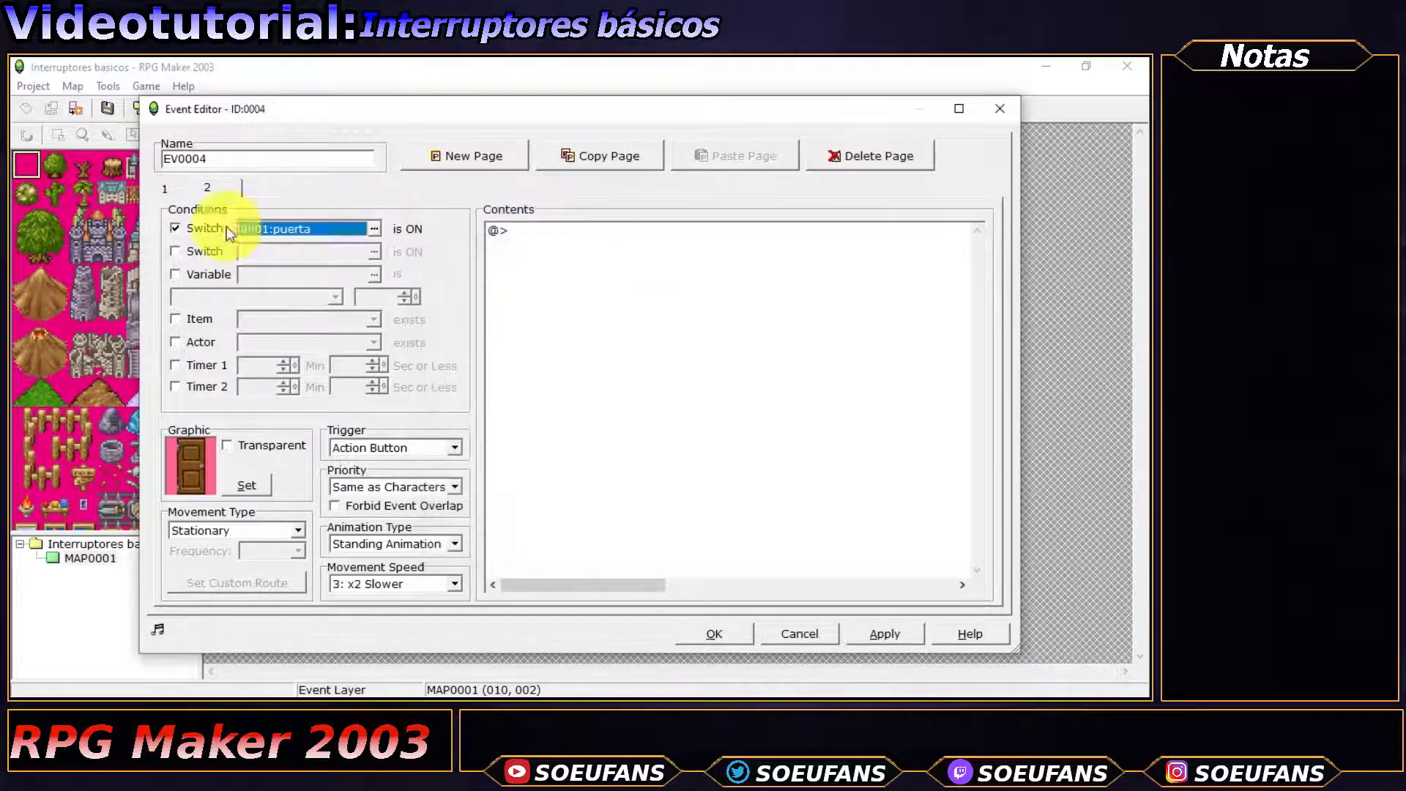
Step: Set the graphic of EV0004's second page to the empty first tile of the tileset
{"action": "left_click", "coordinate": [250, 486]}
{"action": "left_click", "coordinate": [282, 252]}
{"action": "left_click", "coordinate": [293, 265]}
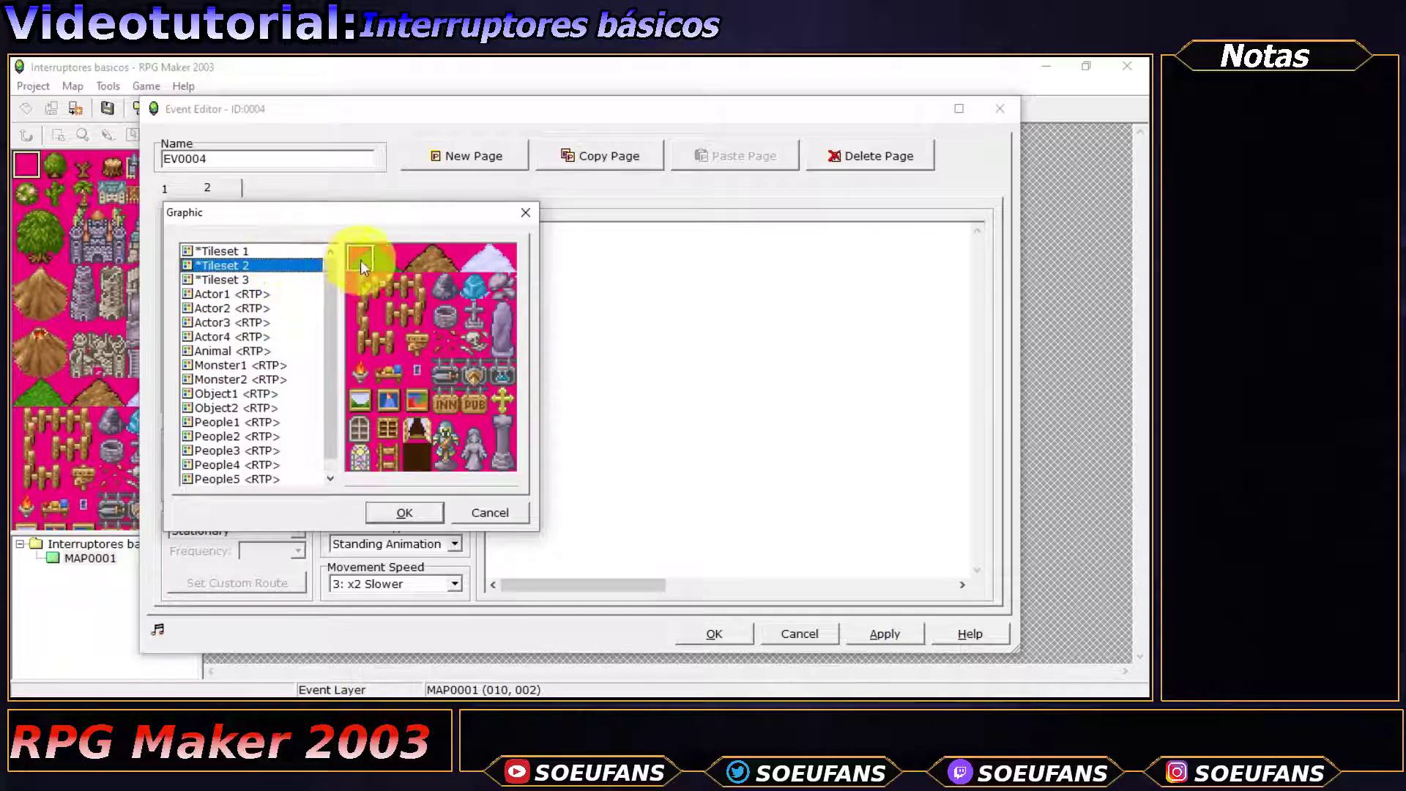
{"action": "left_click", "coordinate": [305, 257]}
{"action": "double_click", "coordinate": [359, 260]}
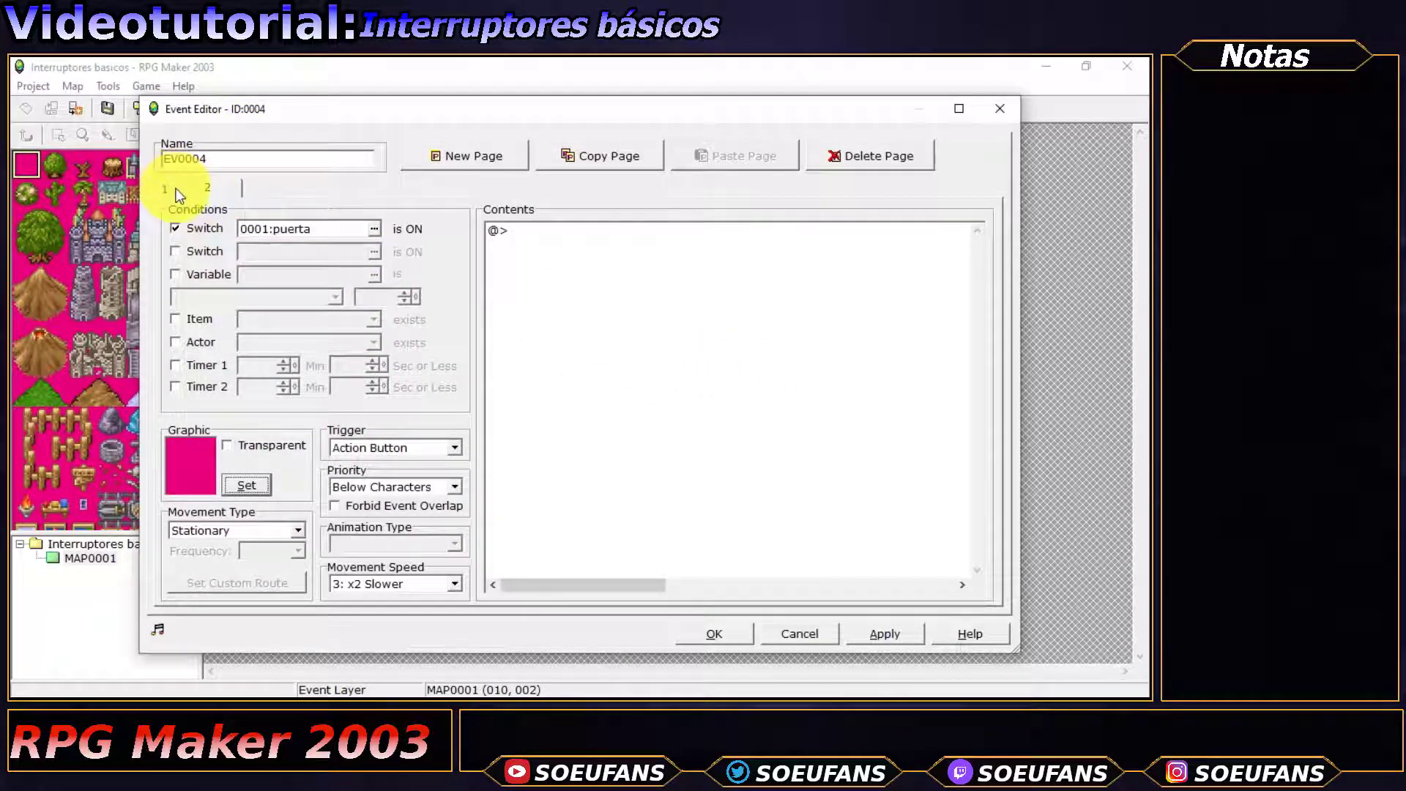
Step: Review pages 1 and 2 of EV0004 and save the event
{"action": "left_click", "coordinate": [176, 190]}
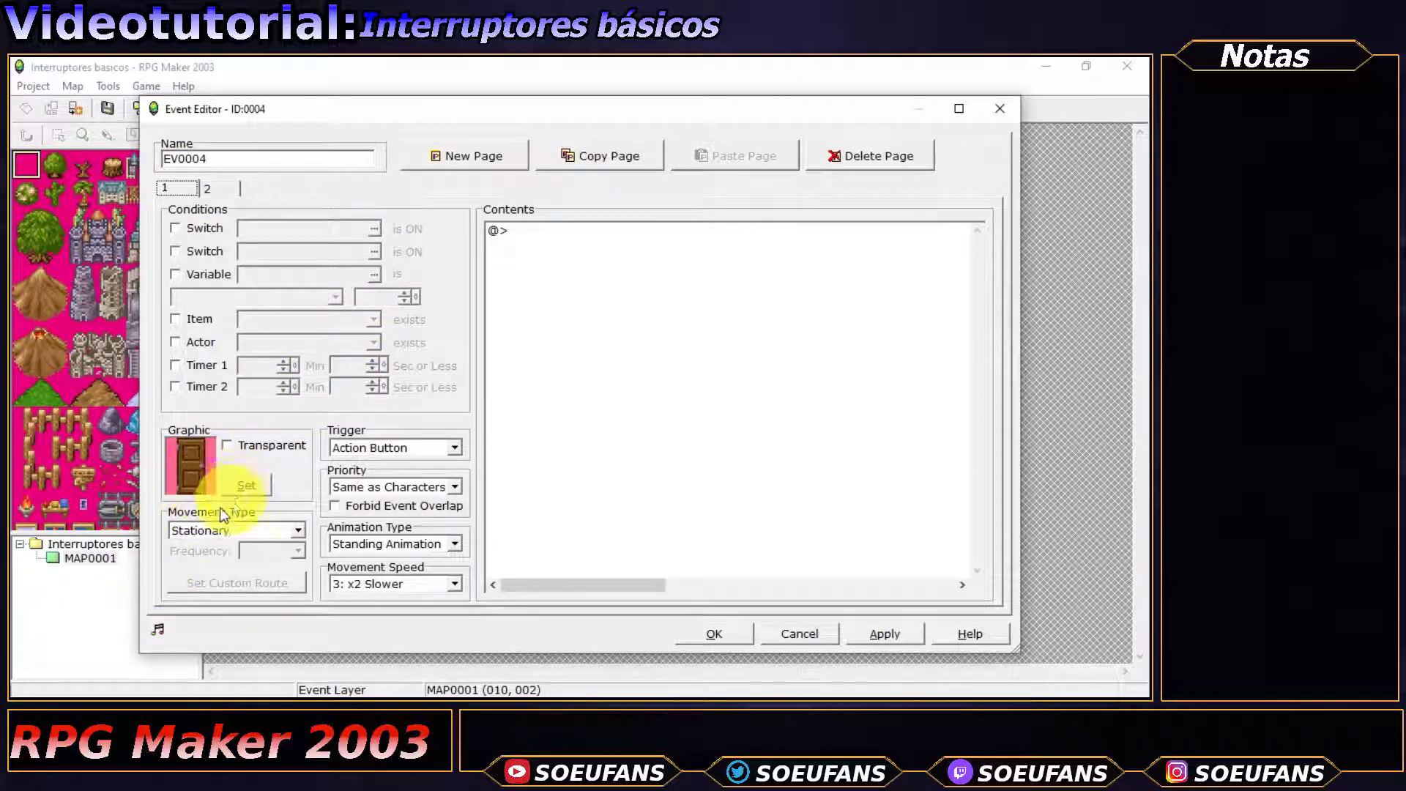
{"action": "left_click", "coordinate": [212, 188]}
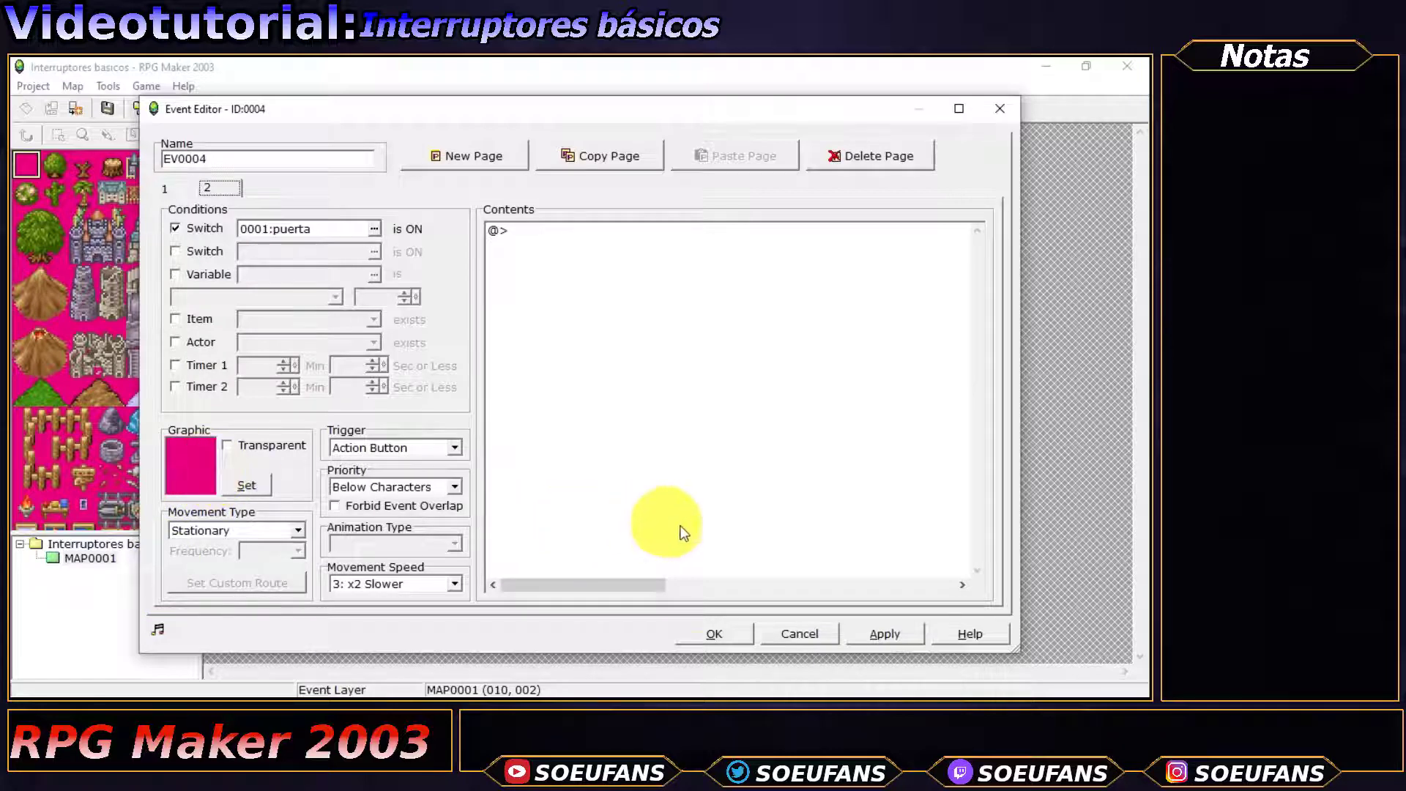
{"action": "left_click", "coordinate": [715, 635]}
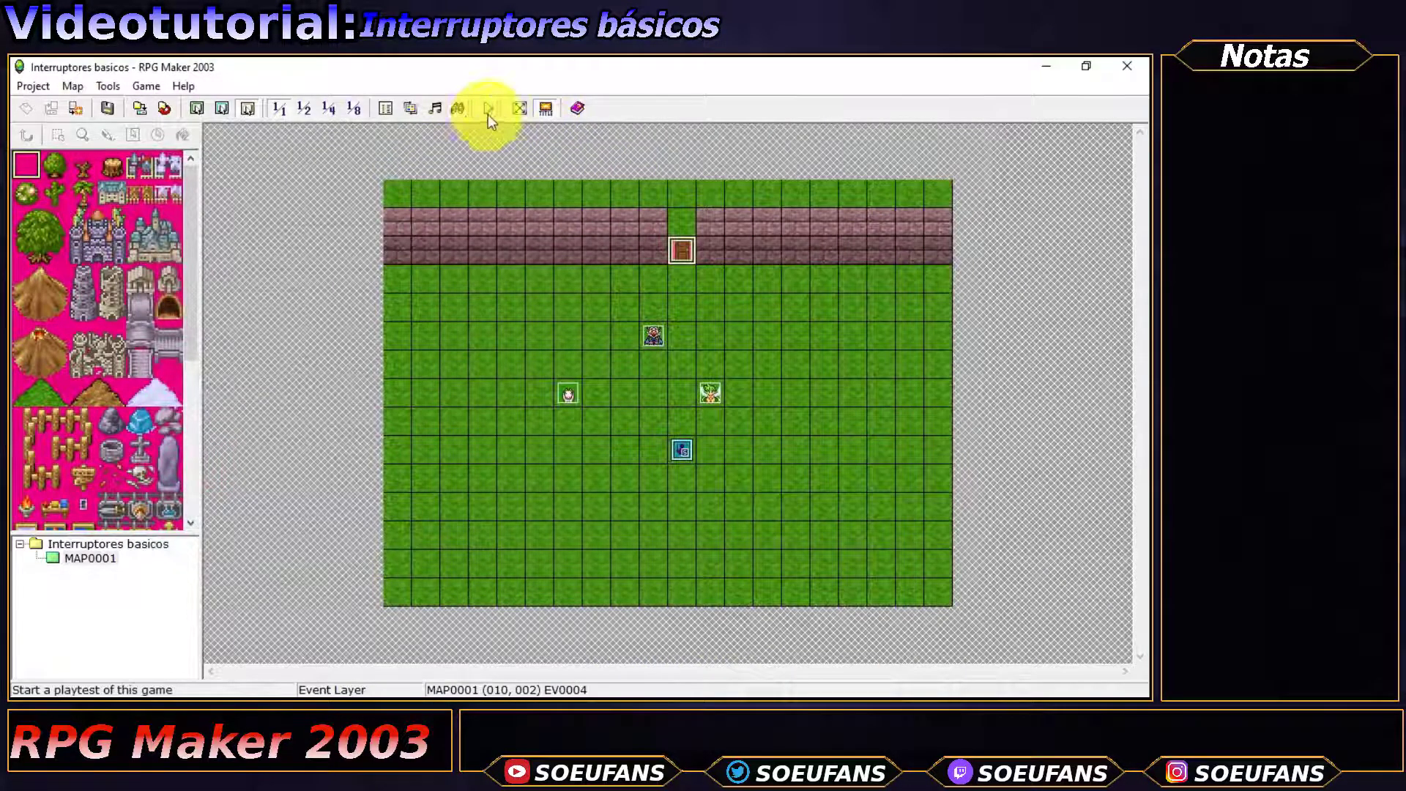
Step: Start a new game in playtest and walk the hero up to the door in the wall
{"action": "left_click", "coordinate": [488, 108]}
{"action": "key", "text": "Return"}
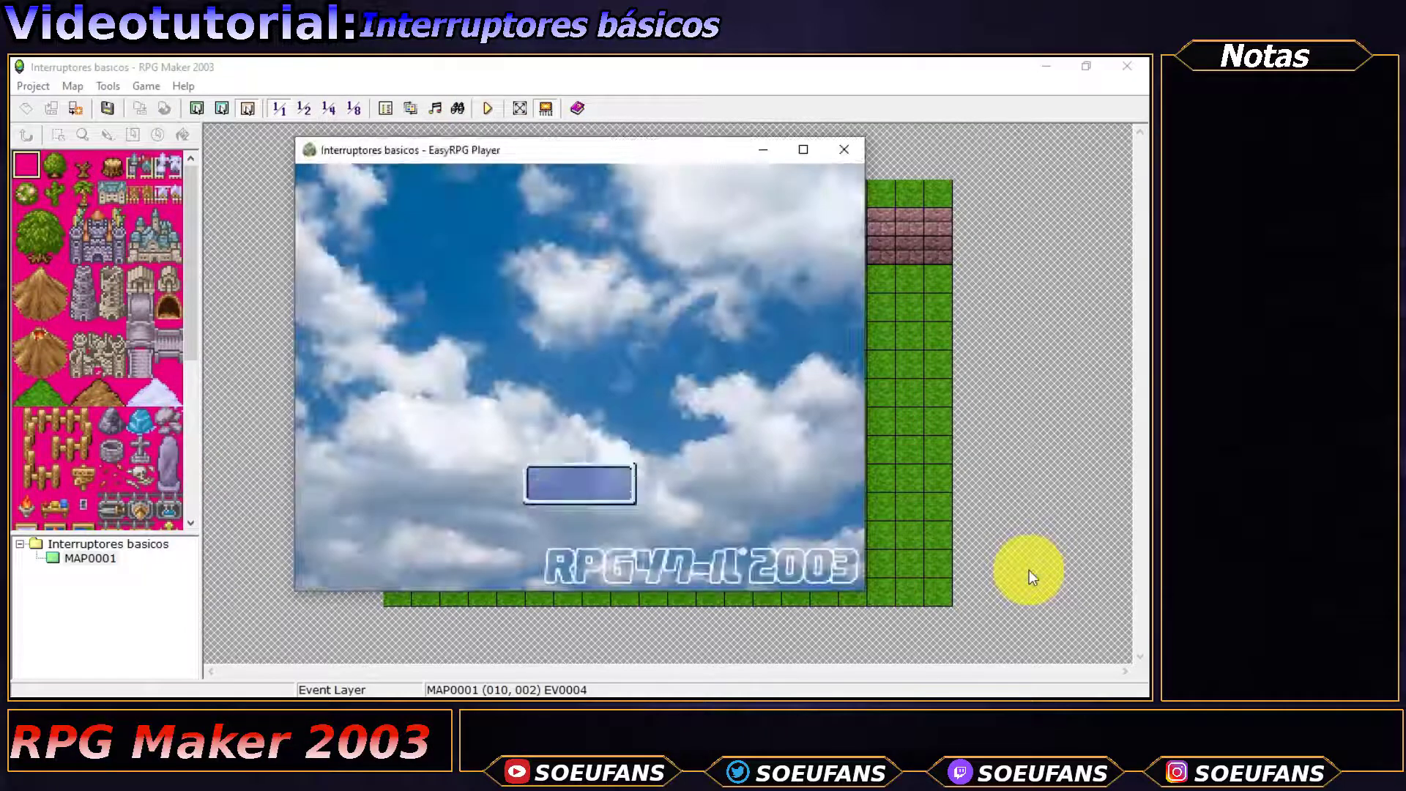
{"action": "key", "text": "Up"}
{"action": "key", "text": "Up"}
{"action": "key", "text": "Up"}
{"action": "key", "text": "Up"}
{"action": "key", "text": "Up"}
{"action": "key", "text": "Up"}
{"action": "key", "text": "Right"}
{"action": "key", "text": "Left"}
{"action": "key", "text": "Right"}
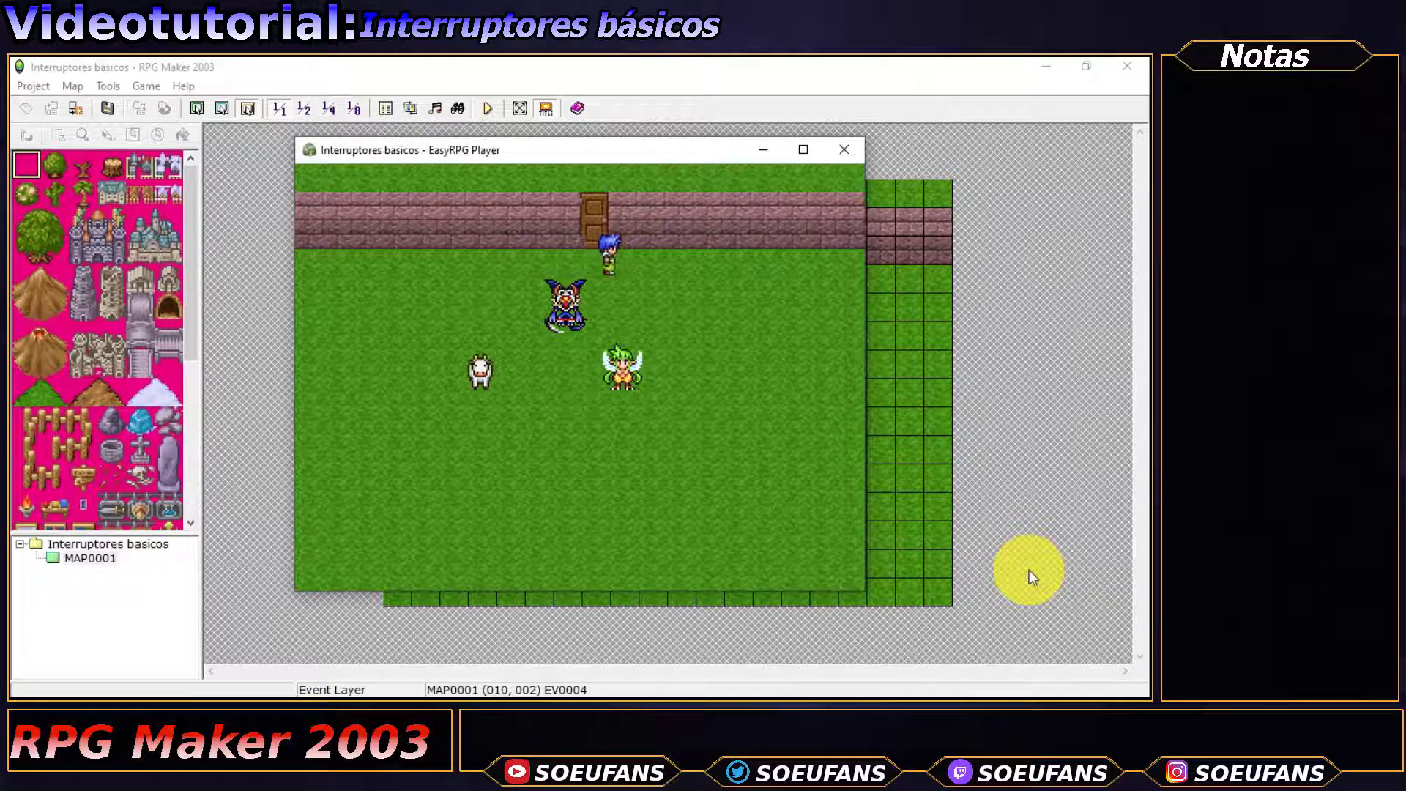
Step: Walk the hero down to the white animal and activate it to turn the puerta switch ON
{"action": "key", "text": "Left"}
{"action": "key", "text": "Down"}
{"action": "key", "text": "Down"}
{"action": "key", "text": "Down"}
{"action": "key", "text": "Down"}
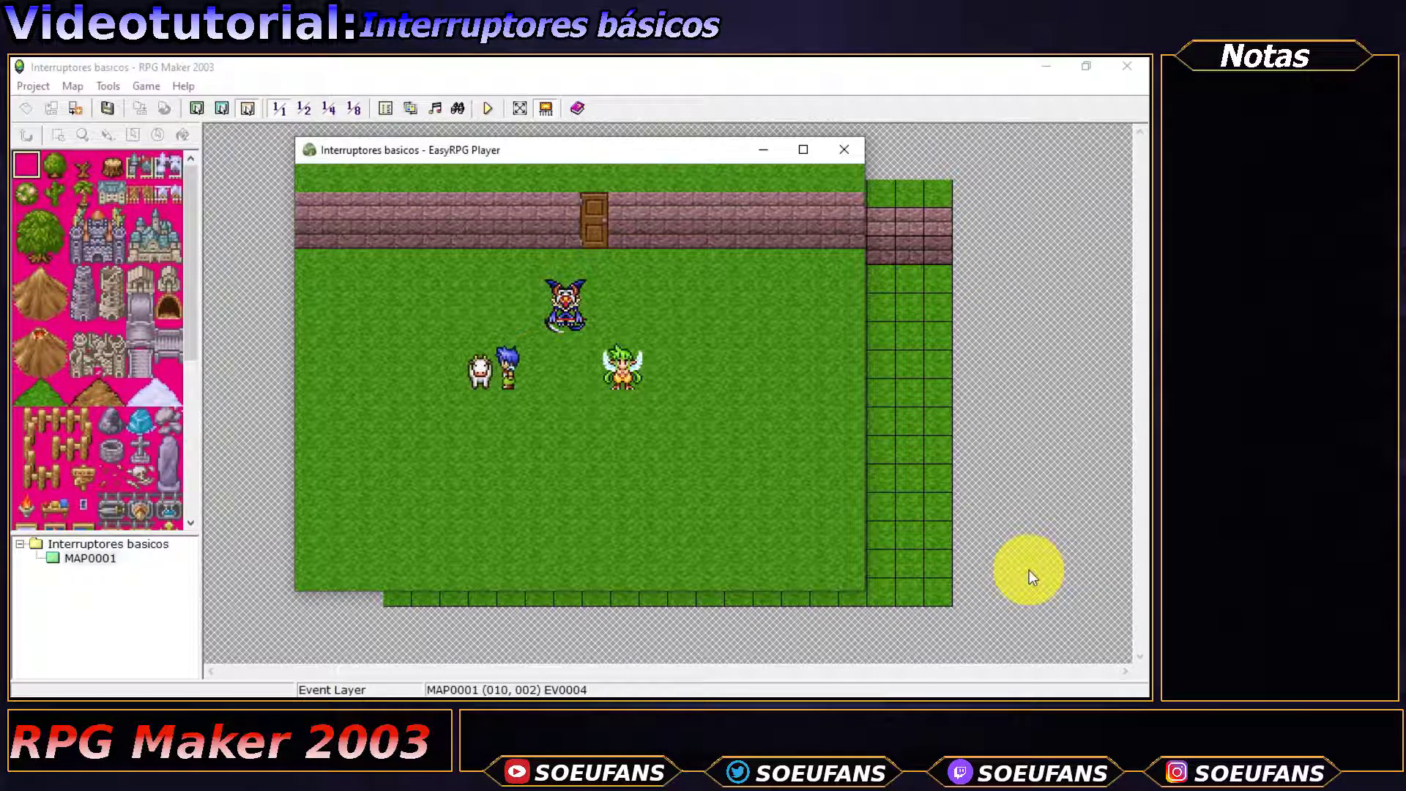
{"action": "key", "text": "Right"}
{"action": "key", "text": "Left"}
Step: Walk the hero back up to the wall and test the doorway
{"action": "key", "text": "Up"}
{"action": "key", "text": "Up"}
{"action": "key", "text": "Right"}
{"action": "key", "text": "Right"}
{"action": "key", "text": "Up"}
{"action": "key", "text": "Up"}
{"action": "key", "text": "Up"}
{"action": "key", "text": "Left"}
{"action": "key", "text": "Right"}
{"action": "key", "text": "Right"}
{"action": "key", "text": "Left"}
Step: Walk the hero down to the green fairy and activate it to turn the puerta switch OFF
{"action": "key", "text": "Down"}
{"action": "key", "text": "Down"}
{"action": "key", "text": "Down"}
{"action": "key", "text": "Down"}
{"action": "key", "text": "Right"}
{"action": "key", "text": "Right"}
{"action": "key", "text": "Down"}
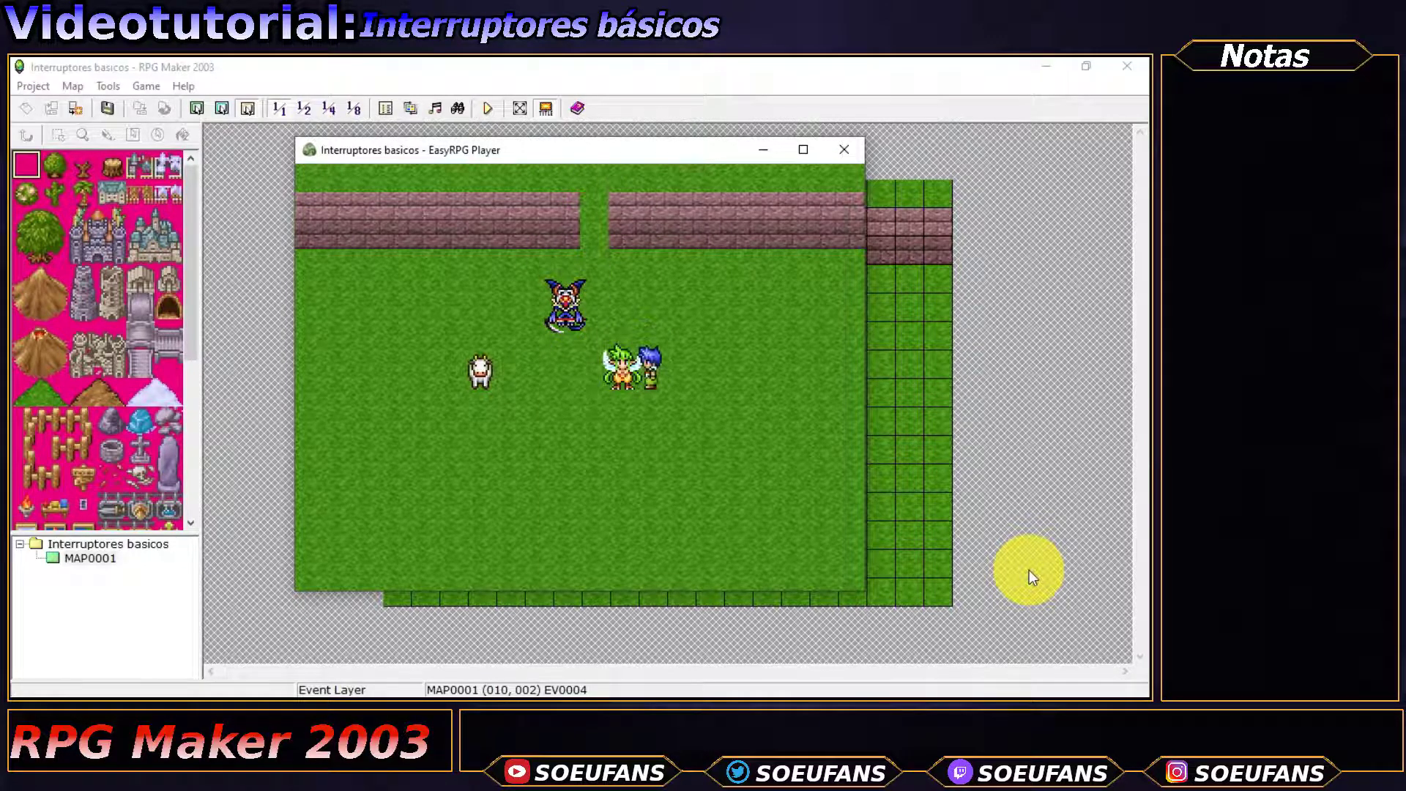
Step: Return the hero to the wall to check the door after activating the fairy
{"action": "key", "text": "Up"}
{"action": "key", "text": "Up"}
{"action": "key", "text": "Up"}
{"action": "key", "text": "Up"}
{"action": "key", "text": "Left"}
{"action": "key", "text": "Left"}
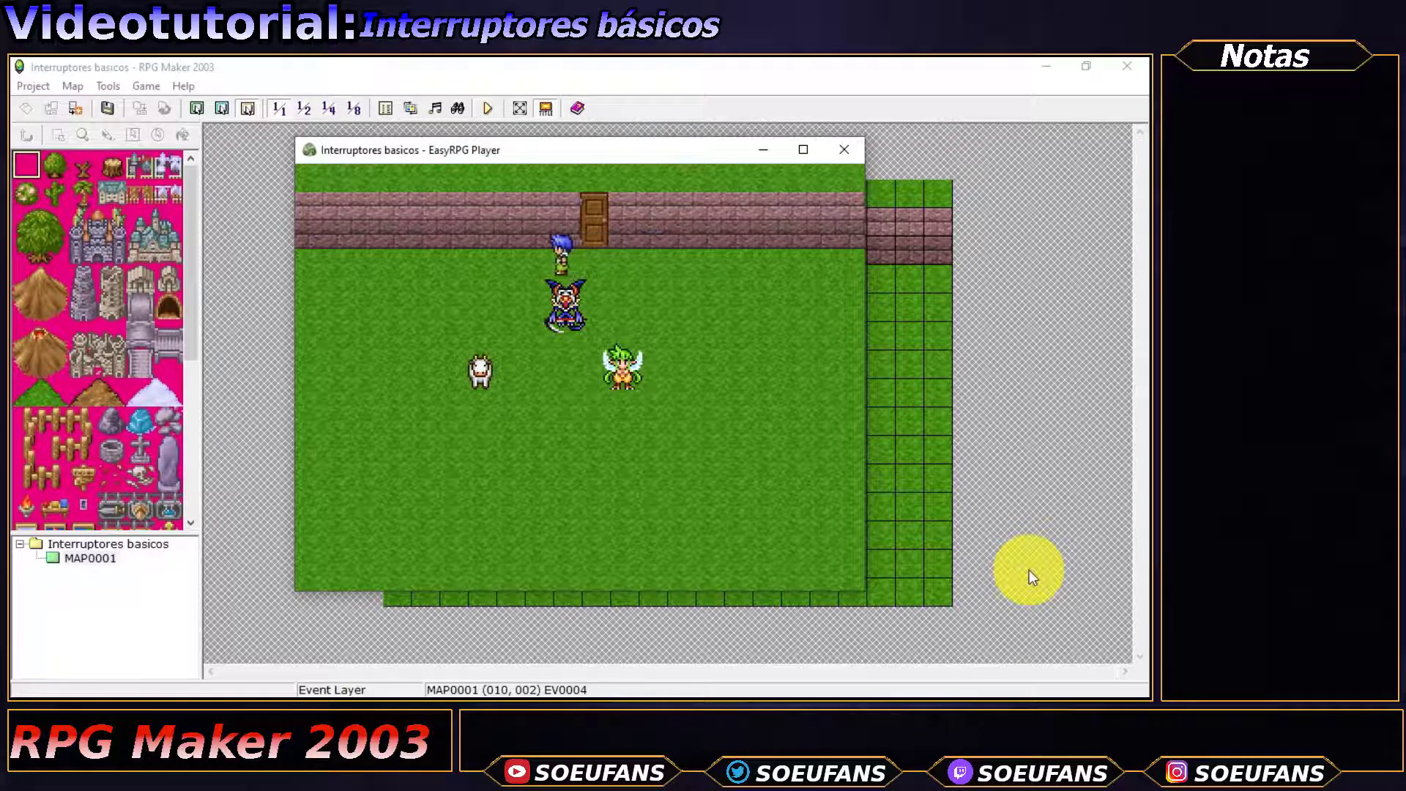
Step: Walk the hero below the jester character and activate it to toggle the puerta switch
{"action": "key", "text": "Right"}
{"action": "key", "text": "Right"}
{"action": "key", "text": "Down"}
{"action": "key", "text": "Down"}
{"action": "key", "text": "Left"}
{"action": "key", "text": "Left"}
{"action": "key", "text": "Down"}
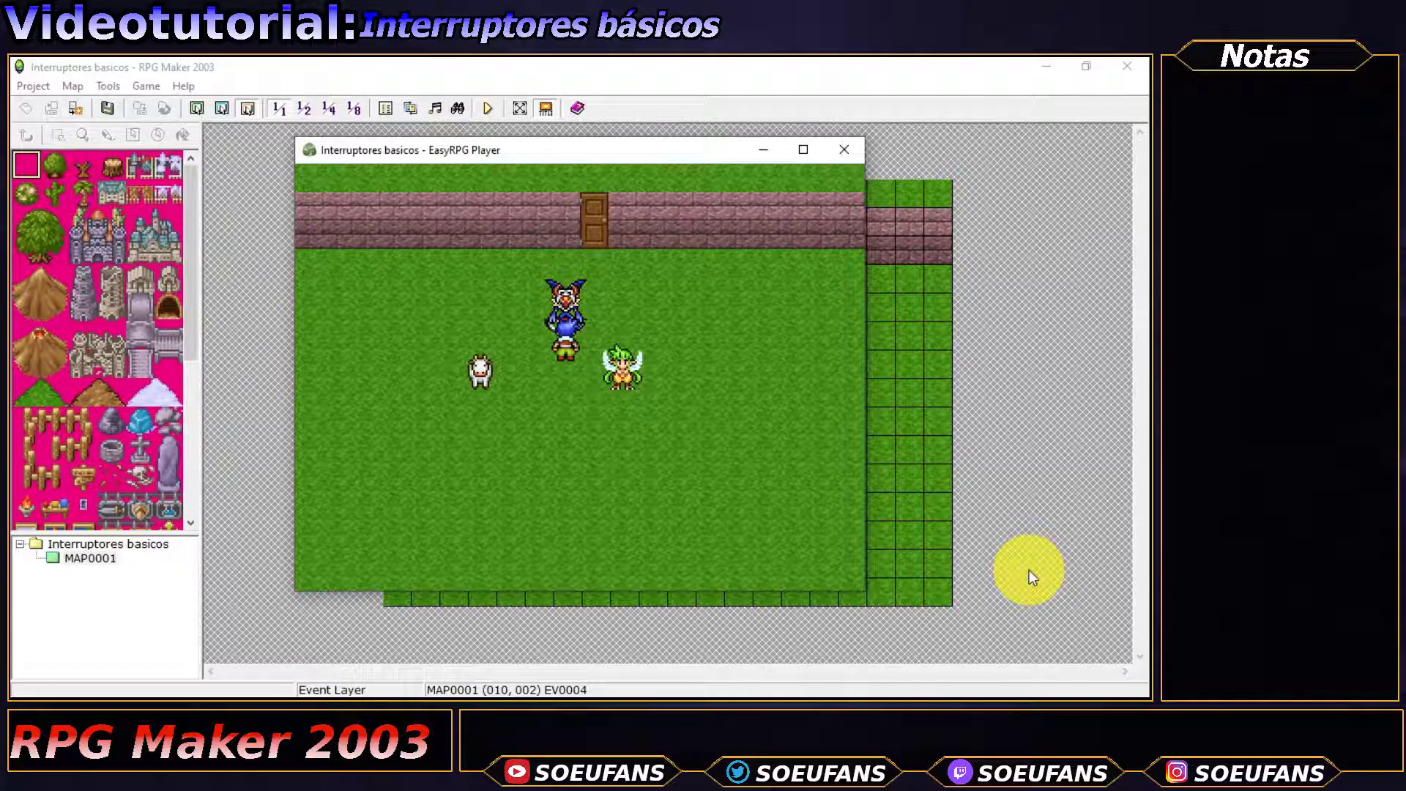
Step: Walk the hero past the jester toward the doorway to test it, and close the playtest
{"action": "key", "text": "Right"}
{"action": "key", "text": "Up"}
{"action": "key", "text": "Up"}
{"action": "key", "text": "Up"}
{"action": "key", "text": "Up"}
{"action": "key", "text": "Up"}
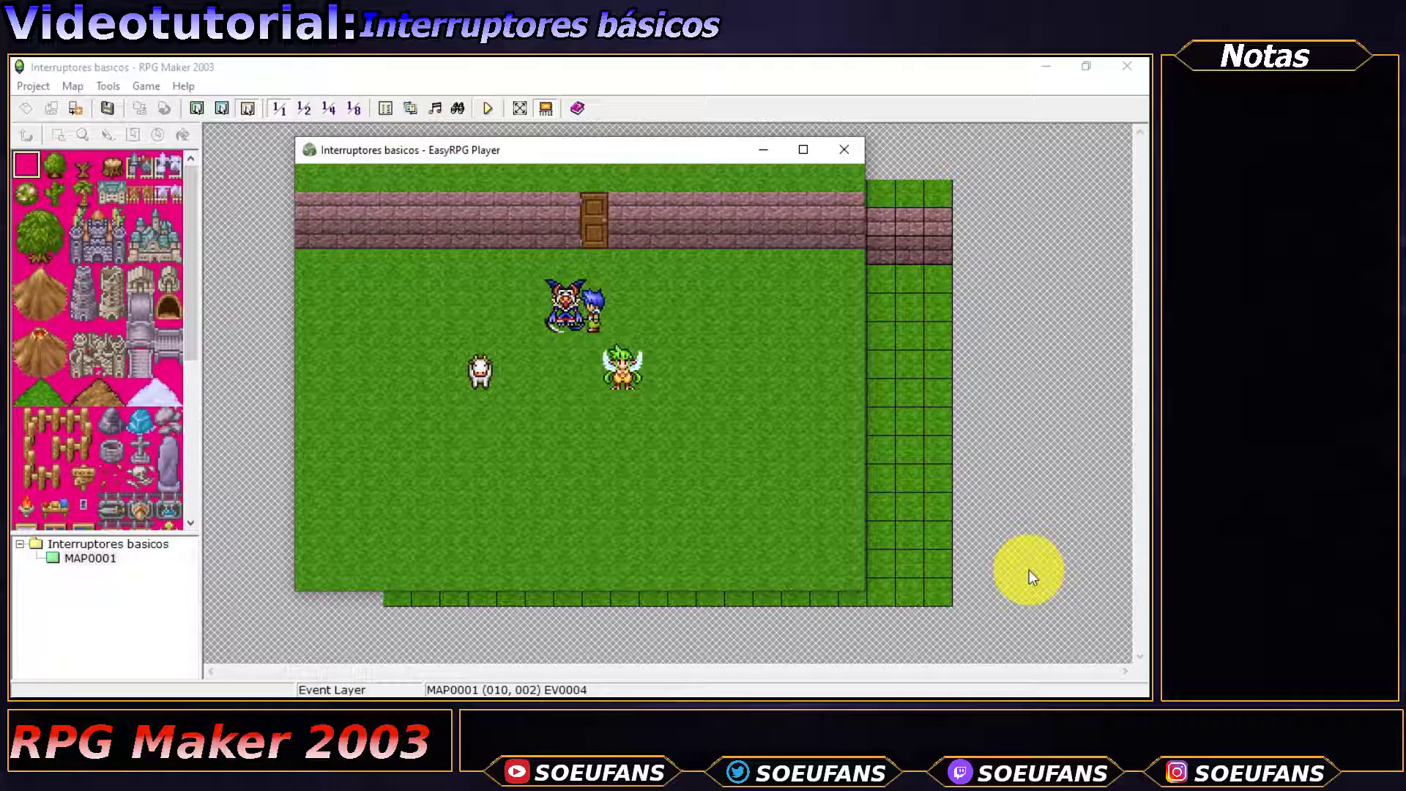
{"action": "key", "text": "alt+F4"}
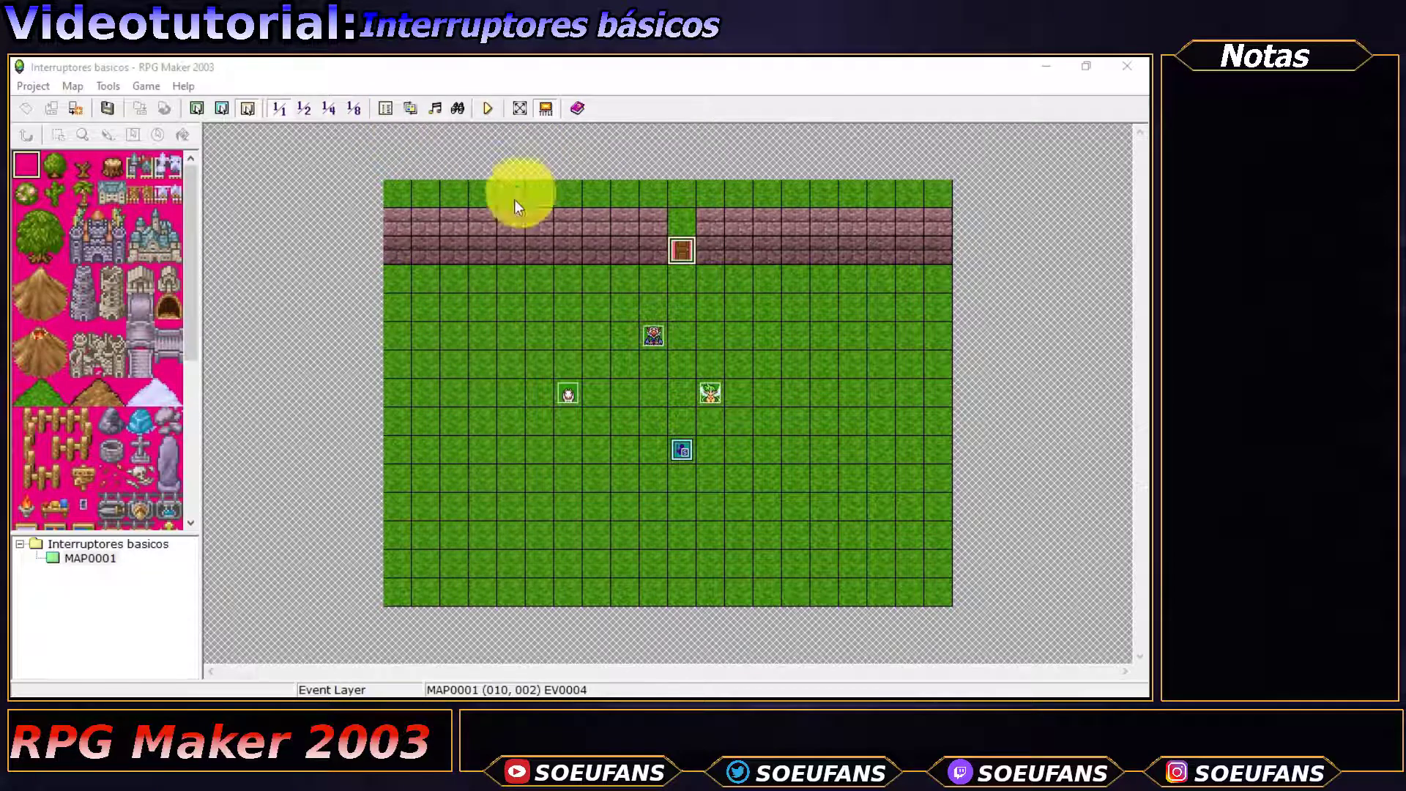
Step: Create an event at map tile (000, 000) and set its trigger to Parallel Process
{"action": "double_click", "coordinate": [399, 194]}
{"action": "left_click", "coordinate": [410, 448]}
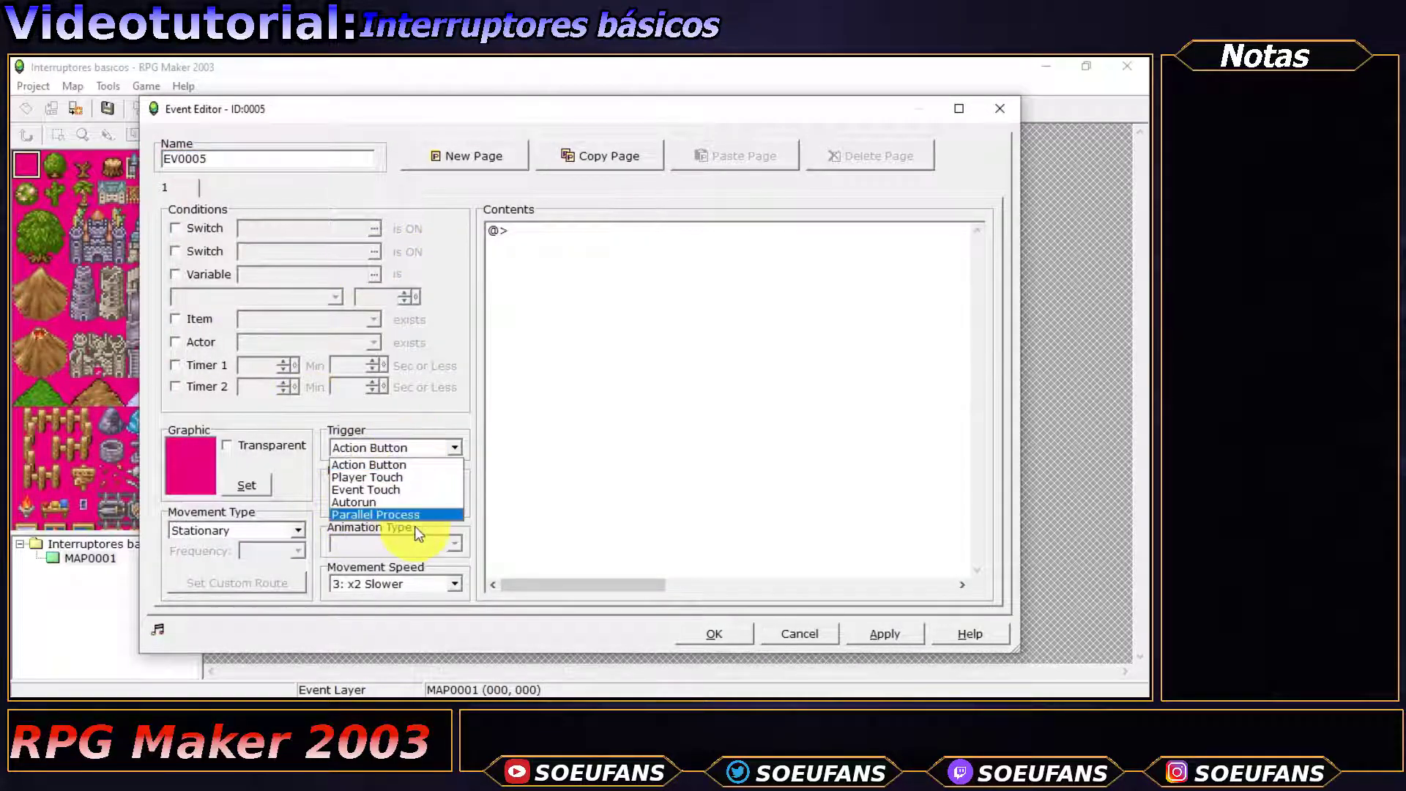
{"action": "left_click", "coordinate": [402, 514]}
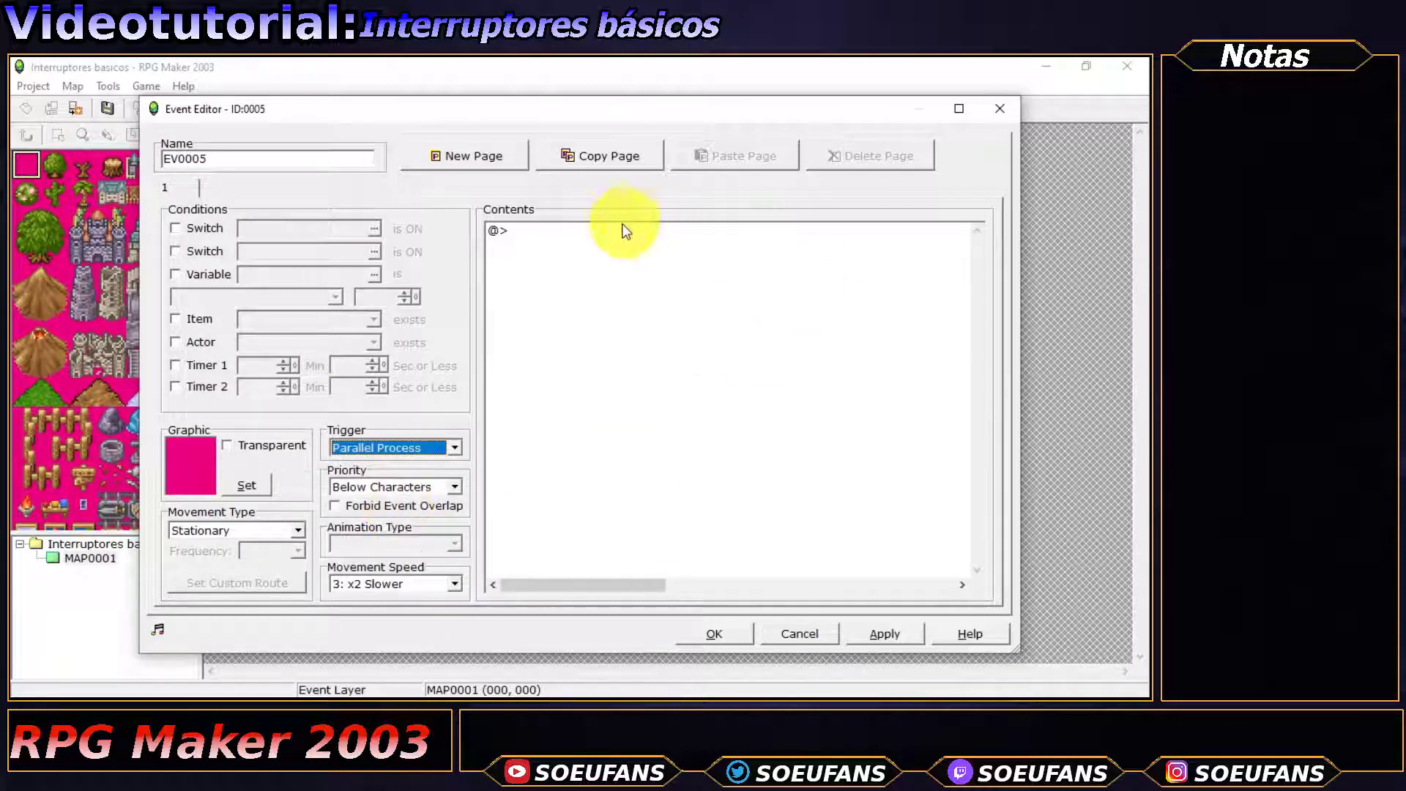
Step: Add a conditional branch for switch 0002, named luz, being ON, with handling for when the condition does not apply
{"action": "double_click", "coordinate": [584, 282]}
{"action": "left_click", "coordinate": [560, 227]}
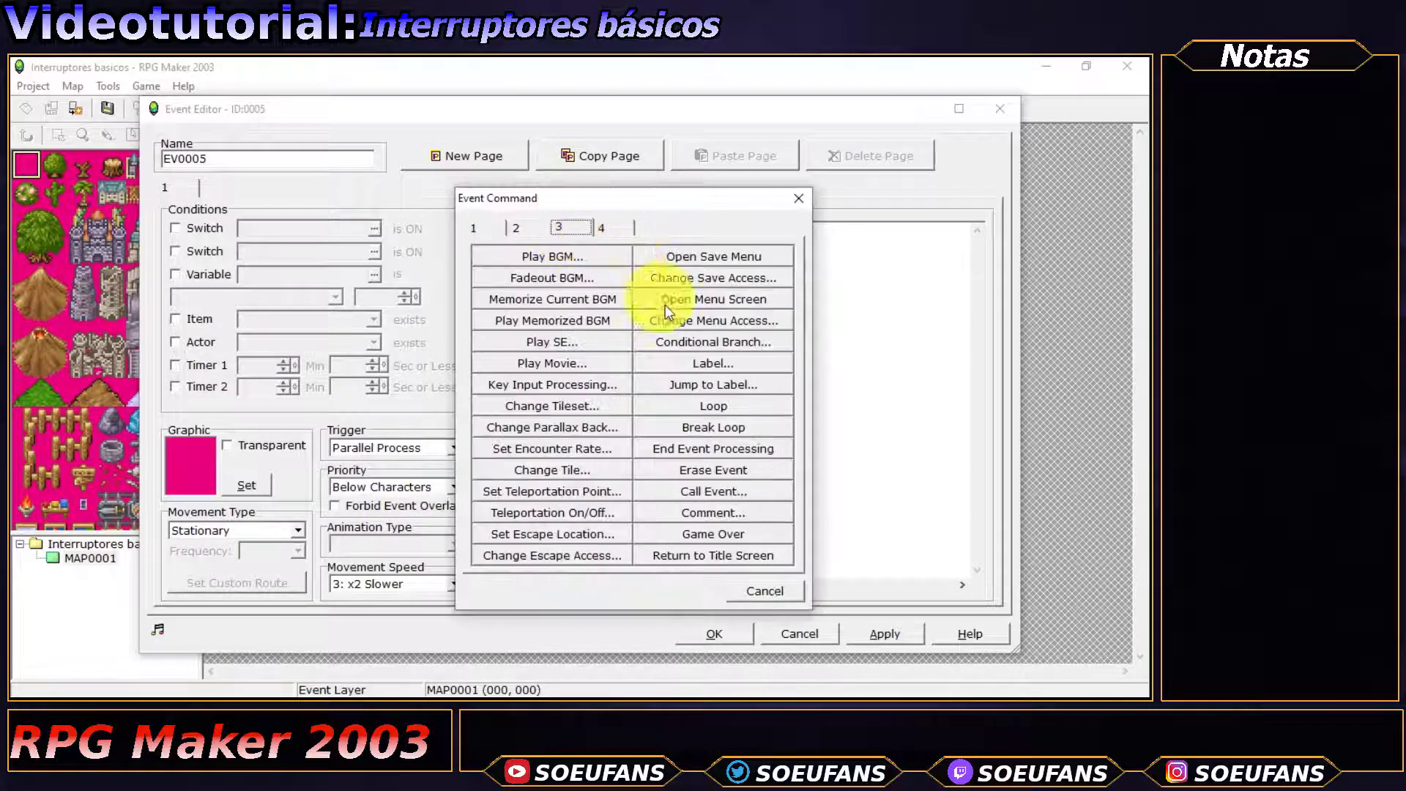
{"action": "left_click", "coordinate": [753, 343]}
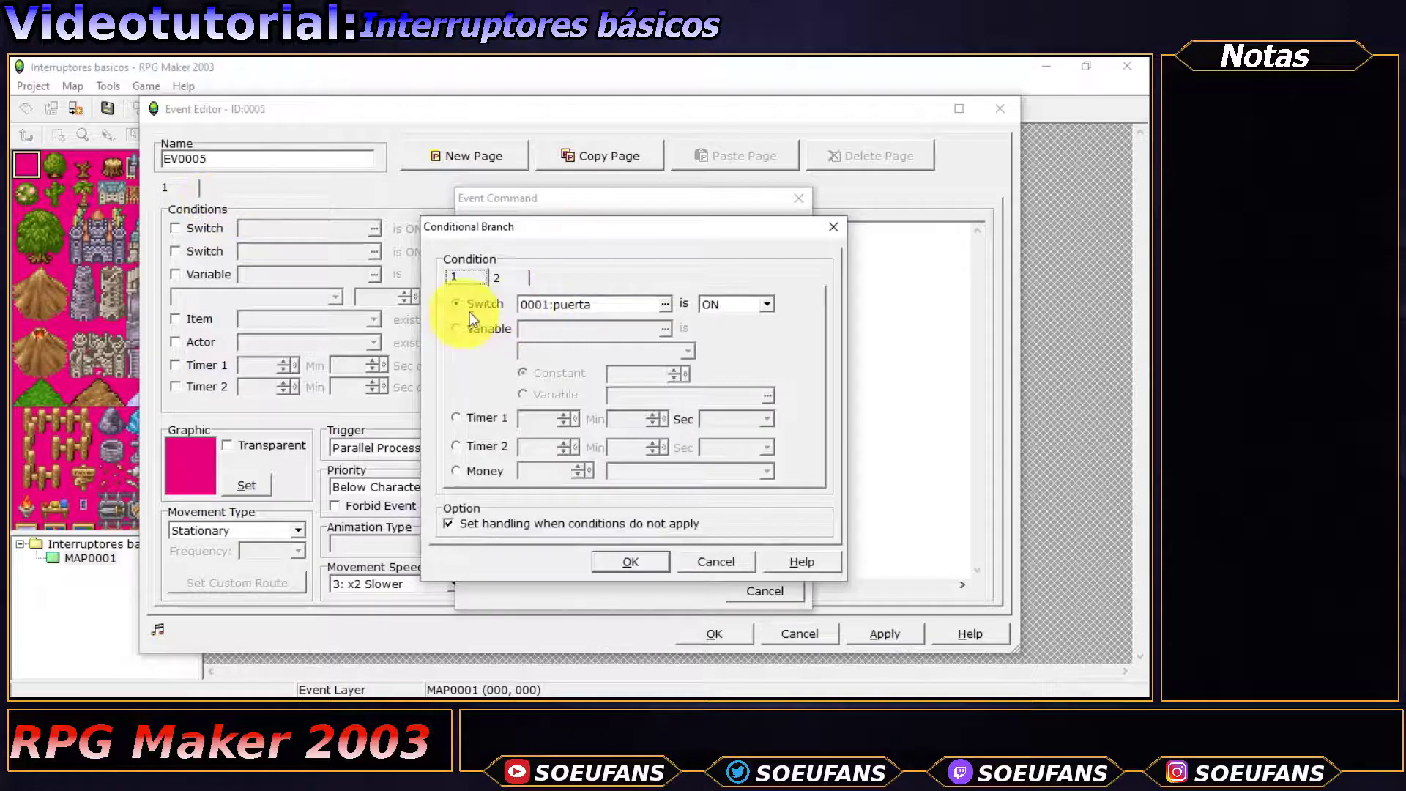
{"action": "left_click", "coordinate": [666, 305]}
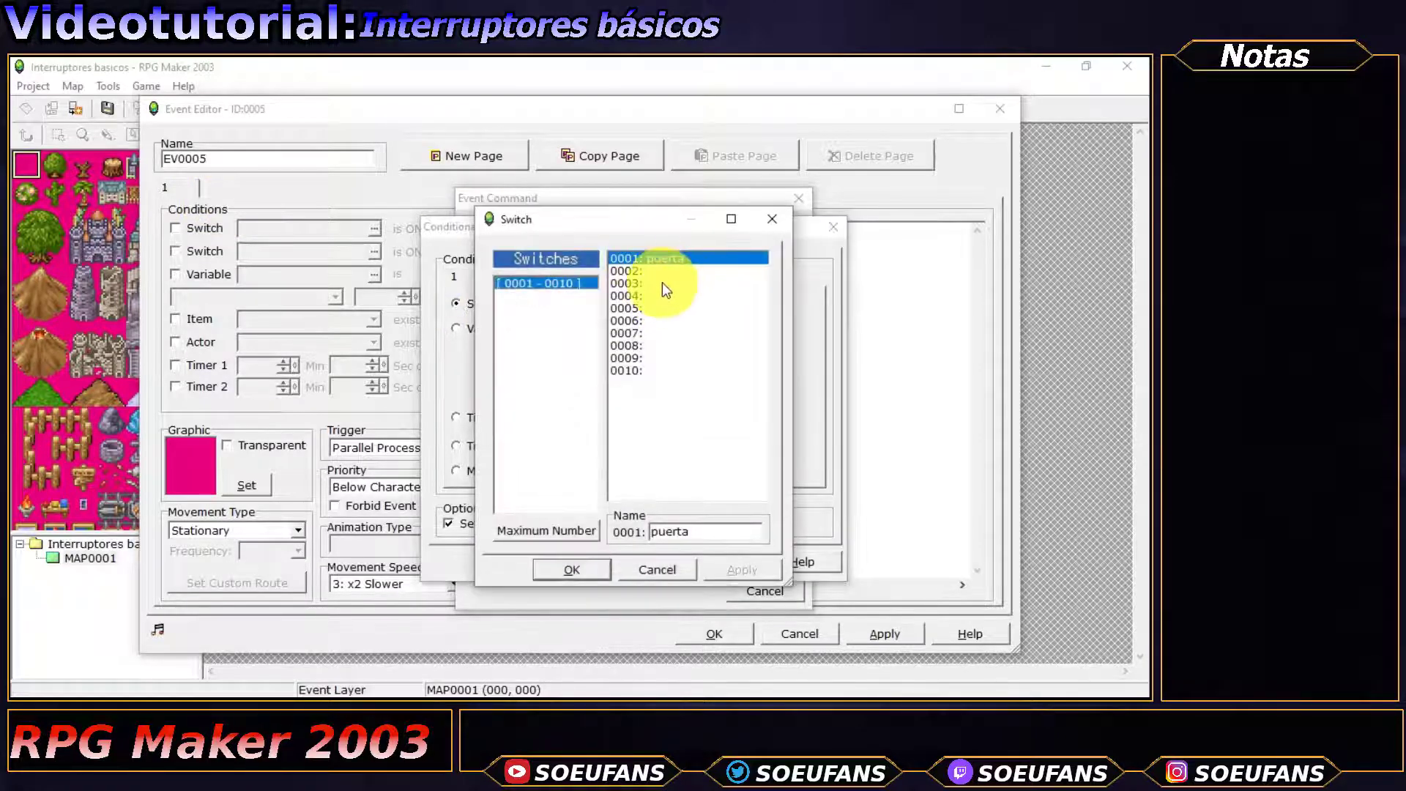
{"action": "left_click", "coordinate": [671, 271]}
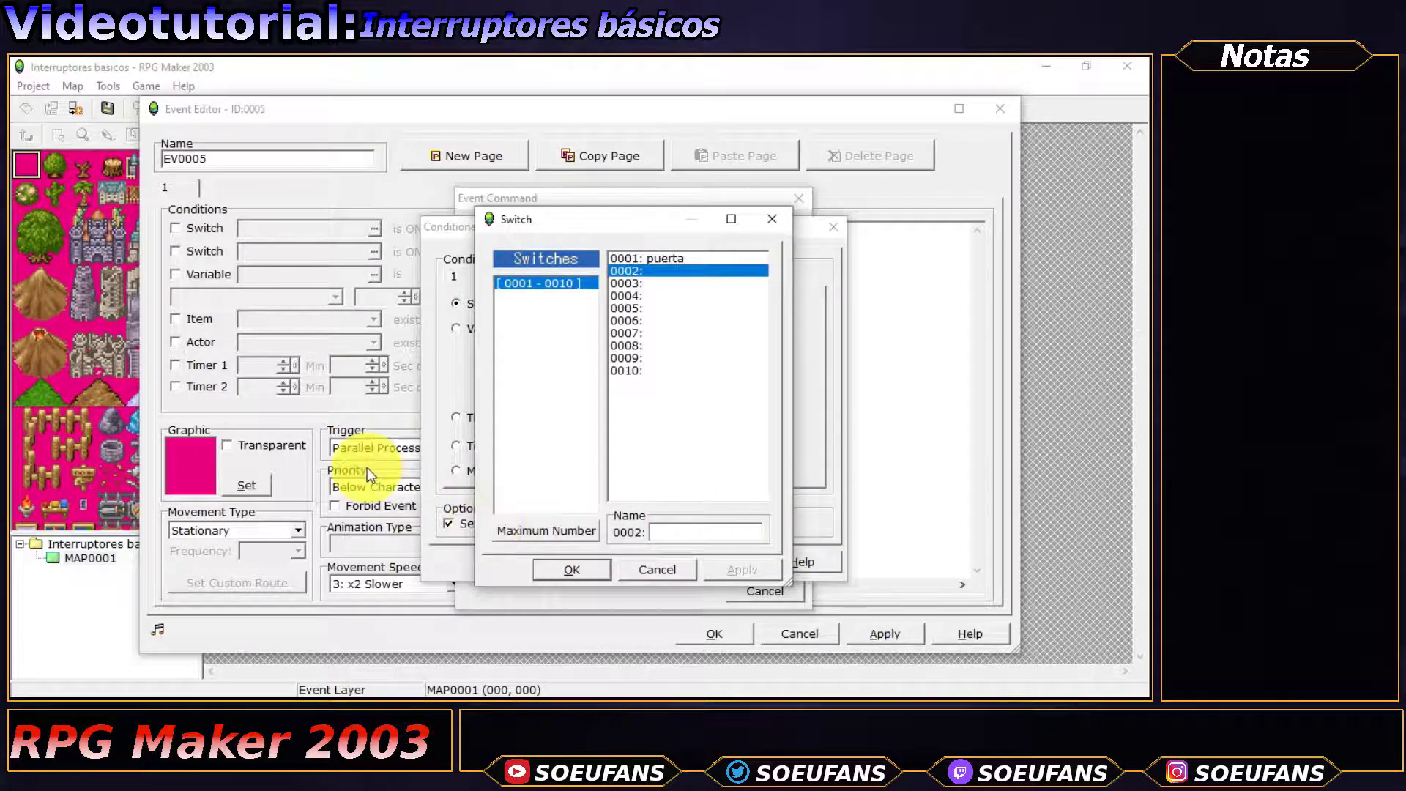
{"action": "type", "text": "luz"}
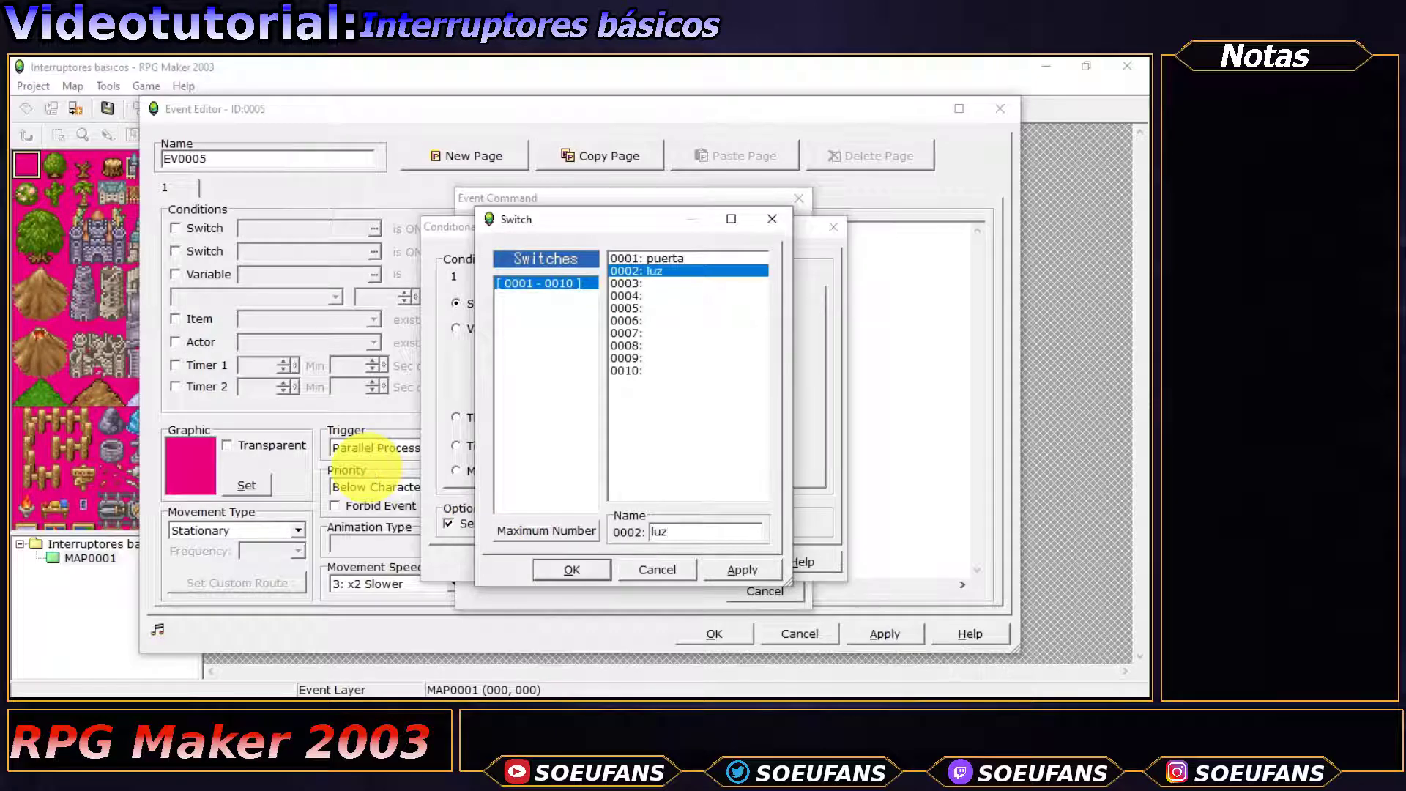
{"action": "key", "text": "Return"}
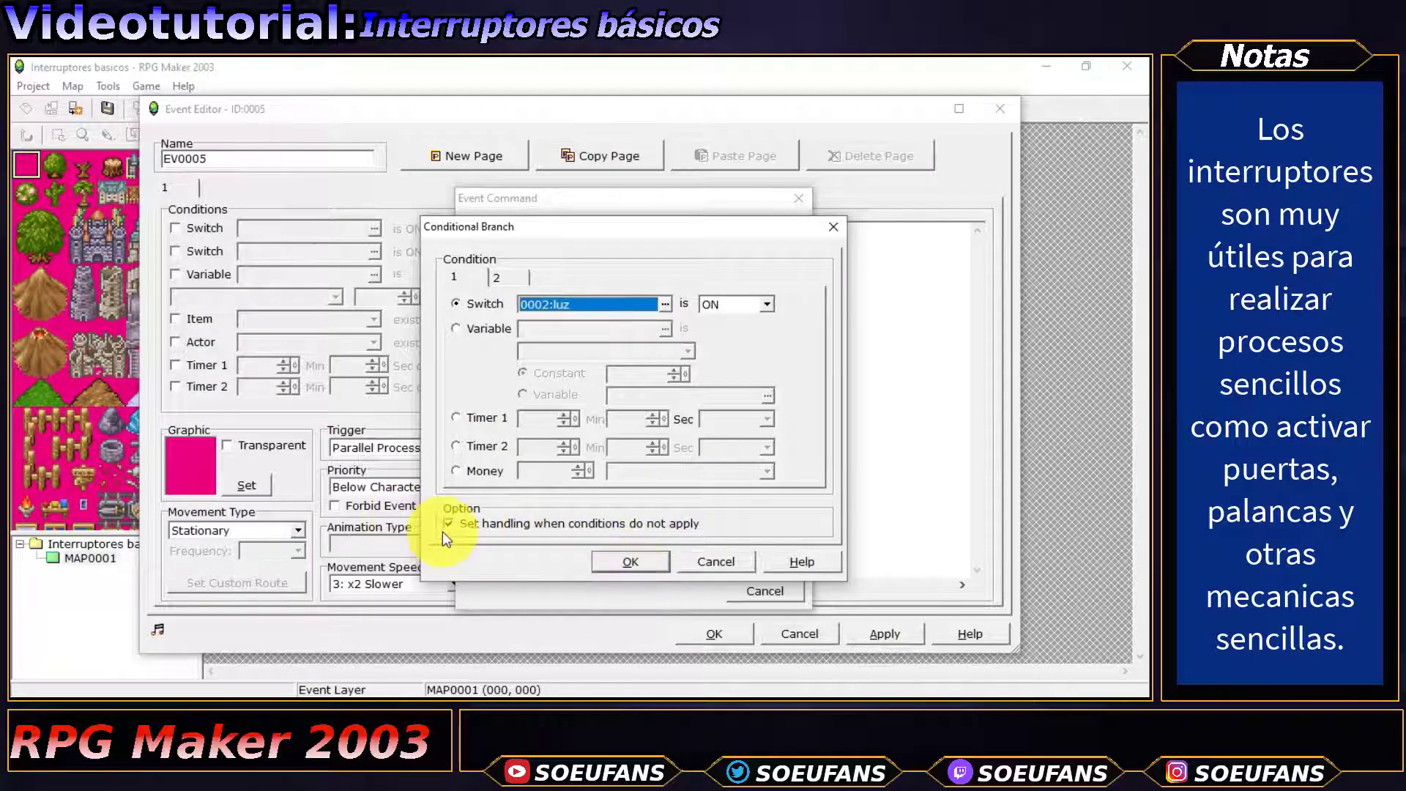
{"action": "left_click", "coordinate": [632, 562]}
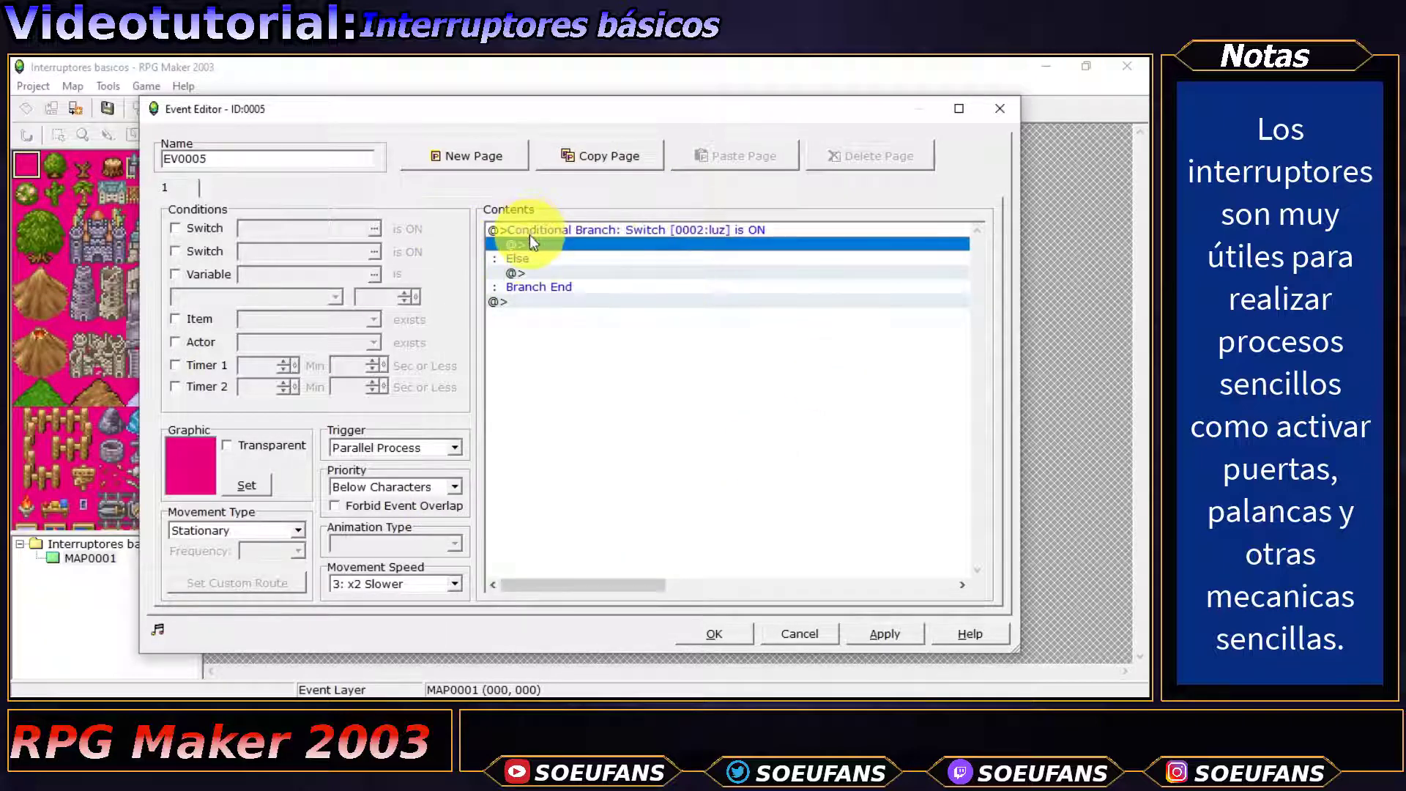
Step: Inside the luz ON branch, add a Tint Screen command with Green at 0% and wait for completion
{"action": "double_click", "coordinate": [546, 246]}
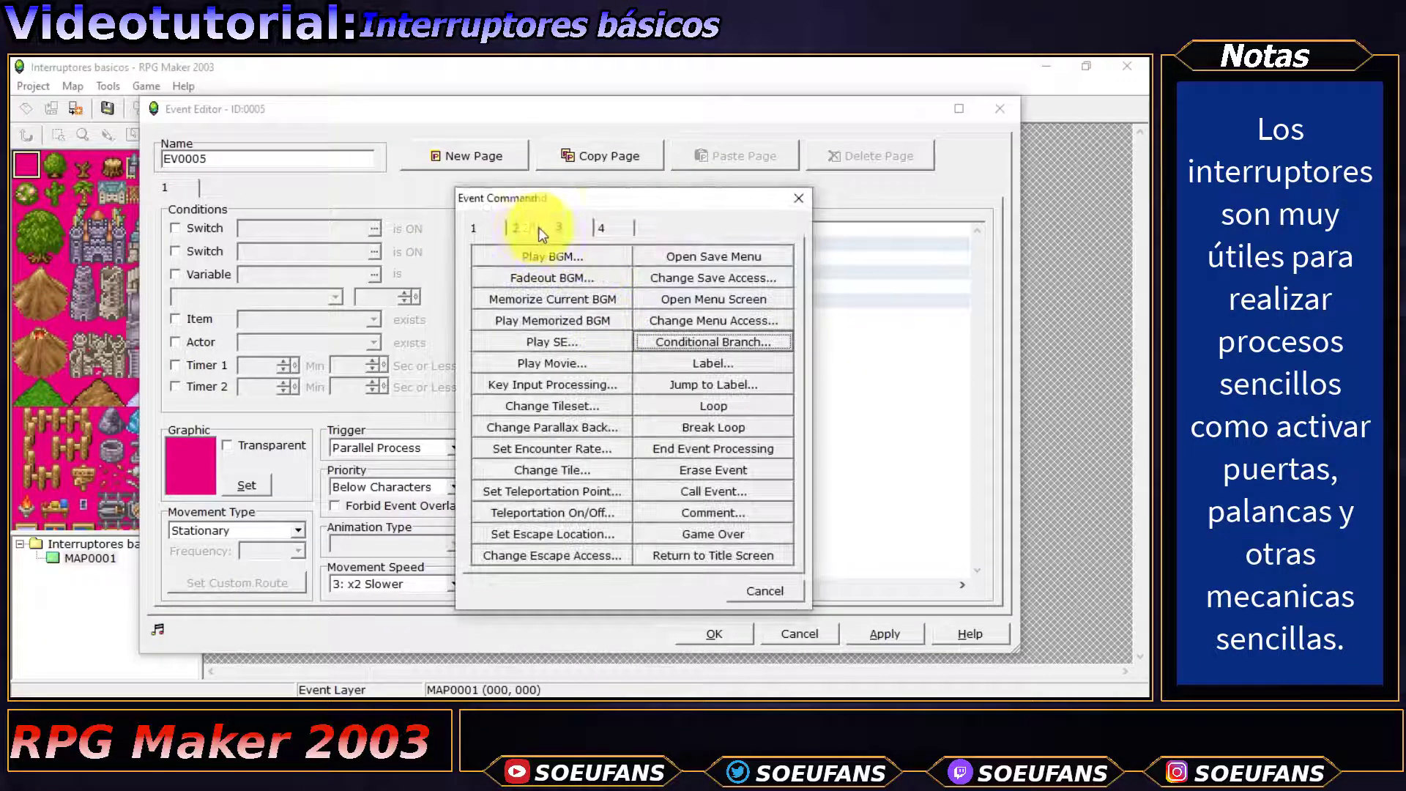
{"action": "left_click", "coordinate": [527, 227]}
{"action": "left_click", "coordinate": [749, 258]}
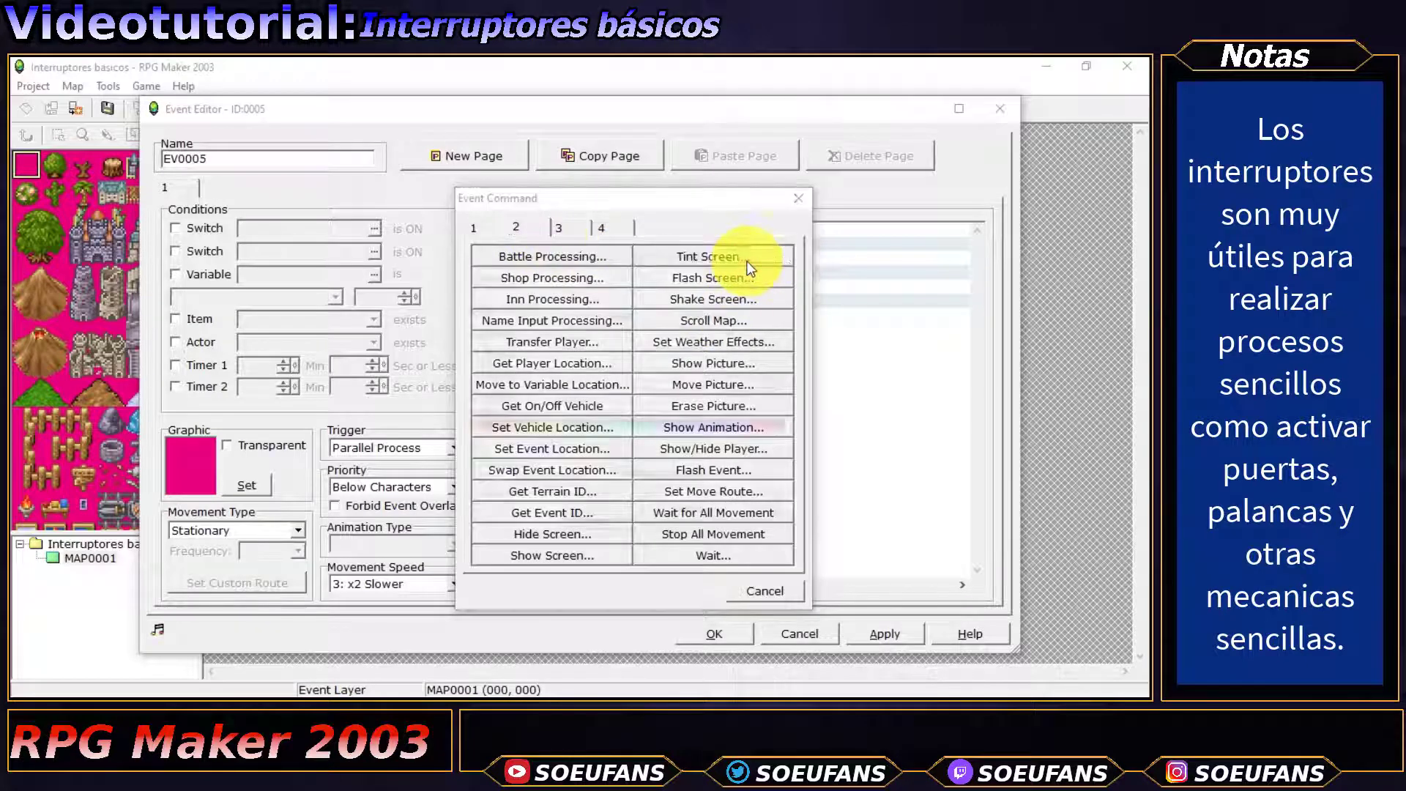
{"action": "double_click", "coordinate": [750, 346]}
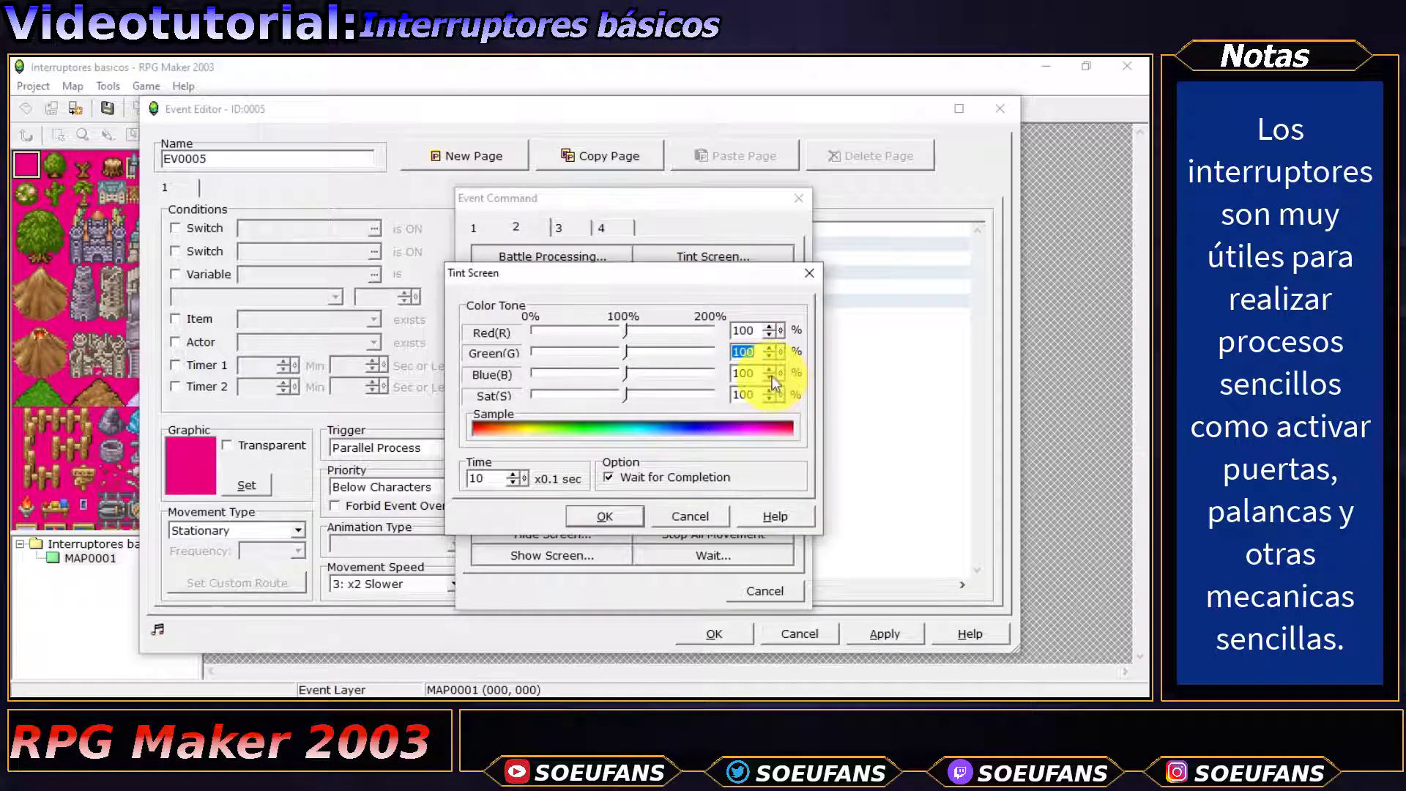
{"action": "type", "text": "0"}
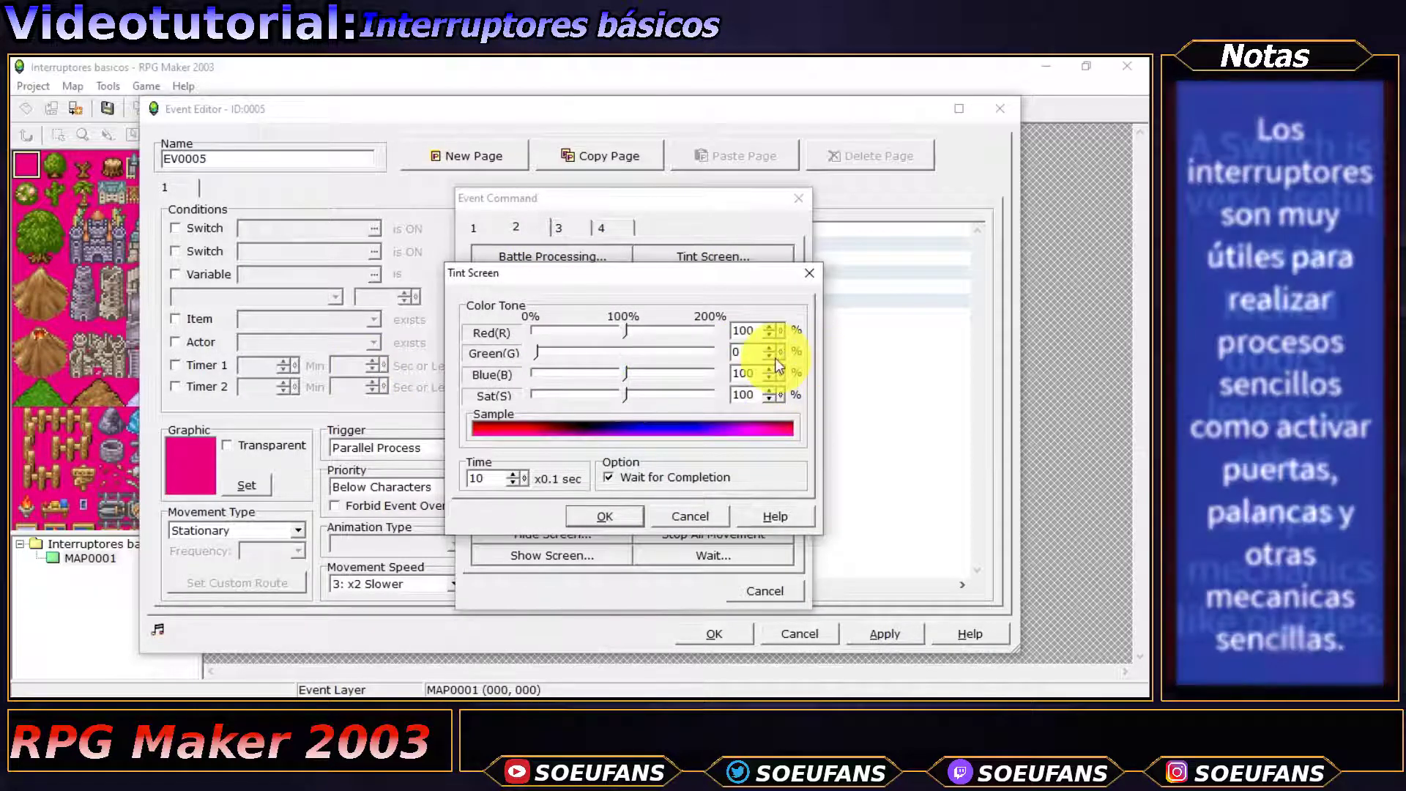
{"action": "left_click", "coordinate": [623, 515]}
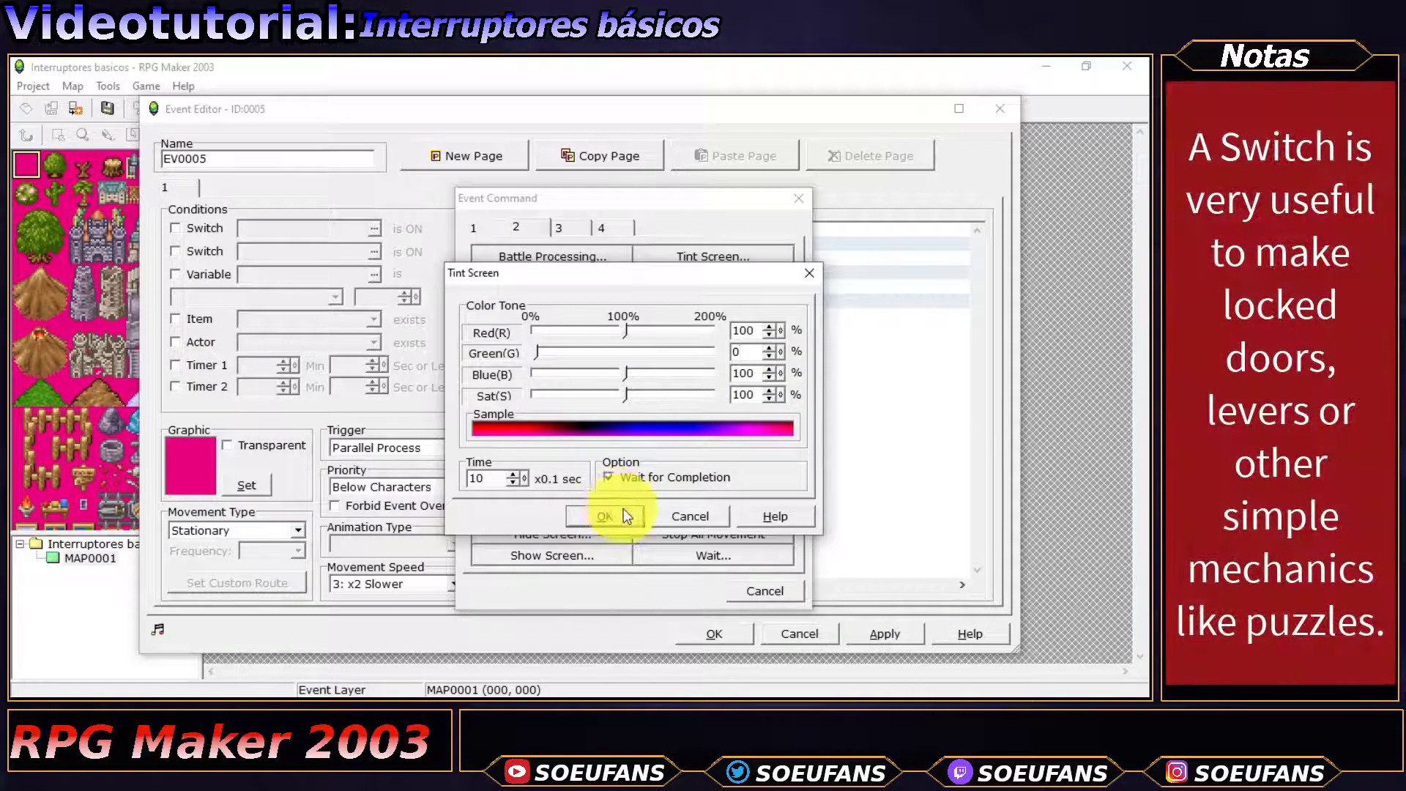
Step: Copy the Tint Screen command into the Else branch, set its Green to 100%, and save the event
{"action": "left_click", "coordinate": [557, 243]}
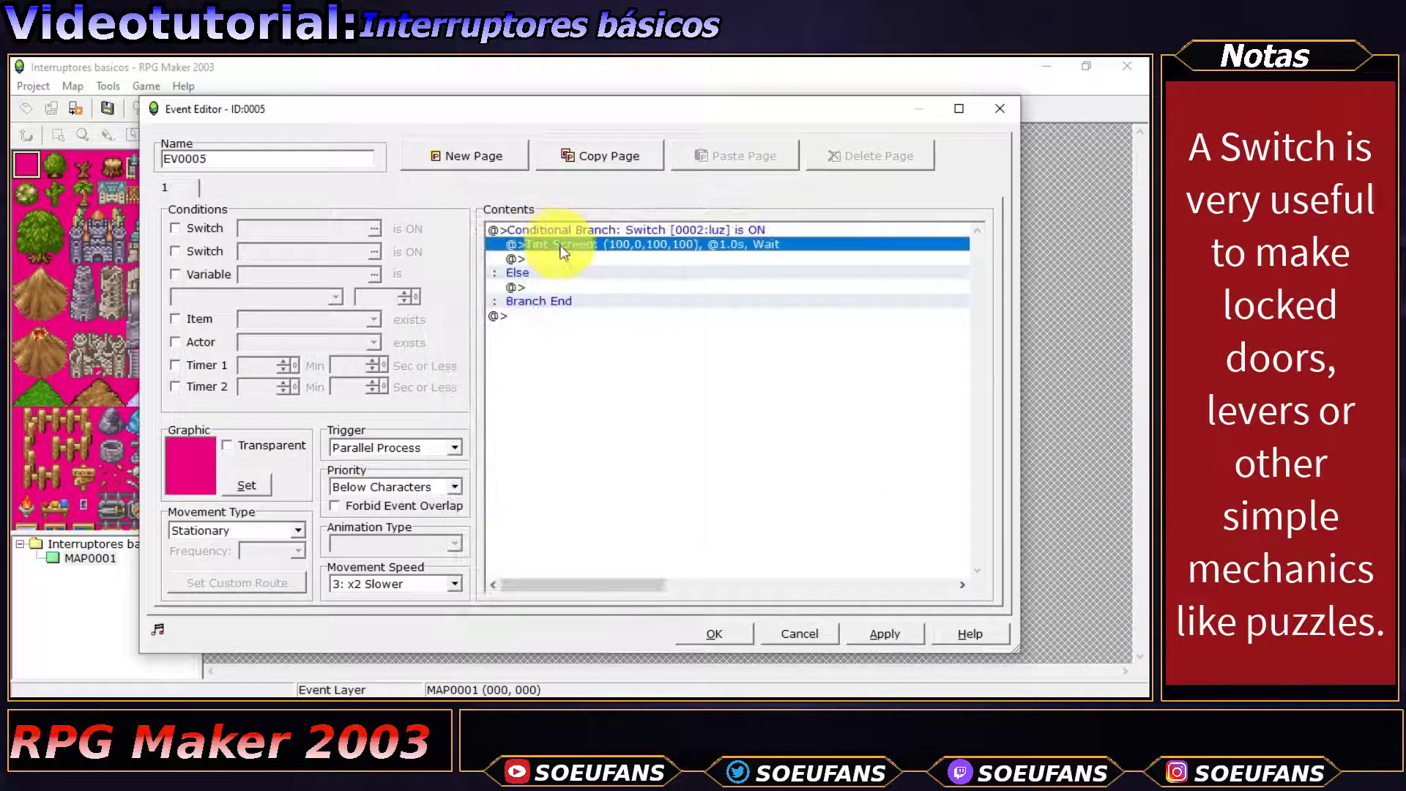
{"action": "left_click", "coordinate": [544, 288]}
{"action": "key", "text": "ctrl+v"}
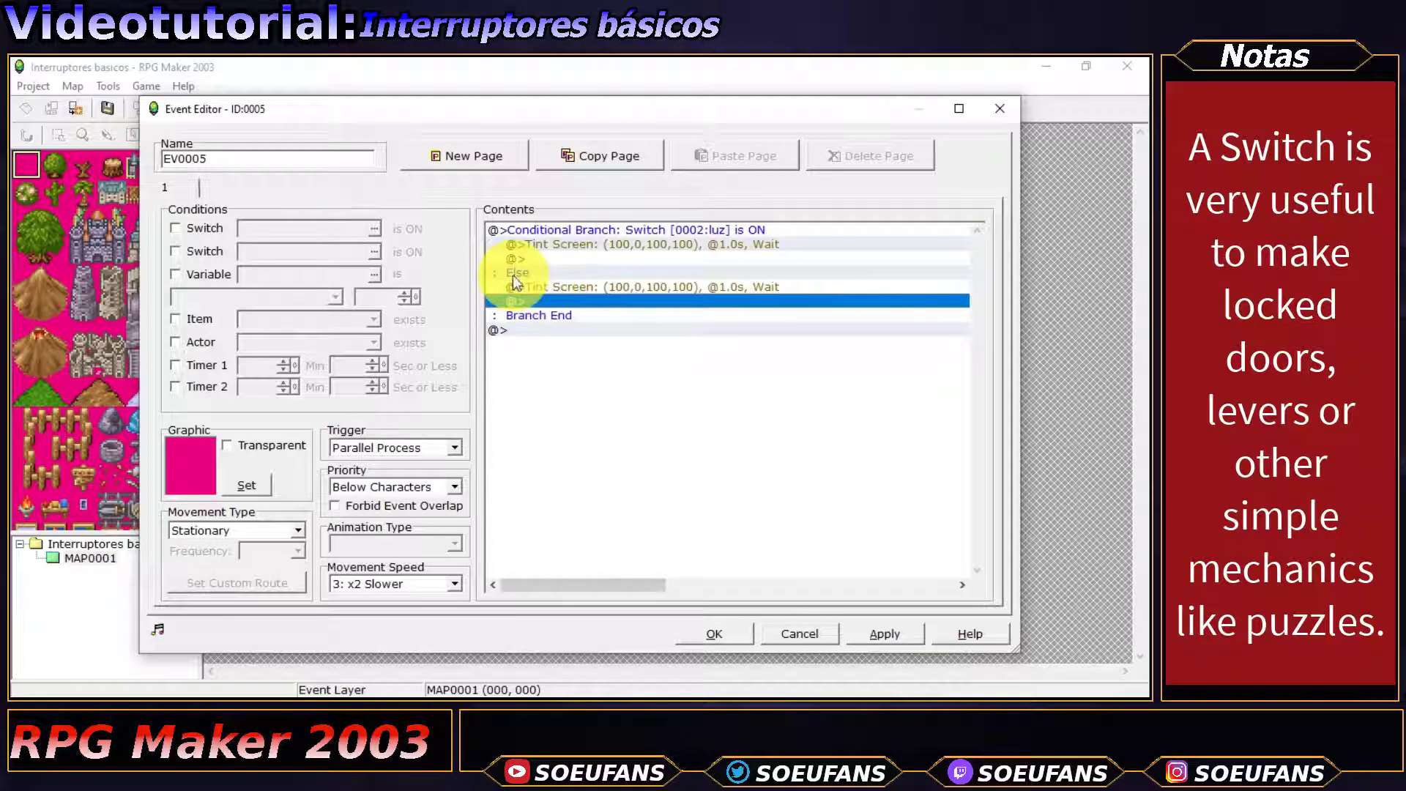
{"action": "double_click", "coordinate": [558, 287]}
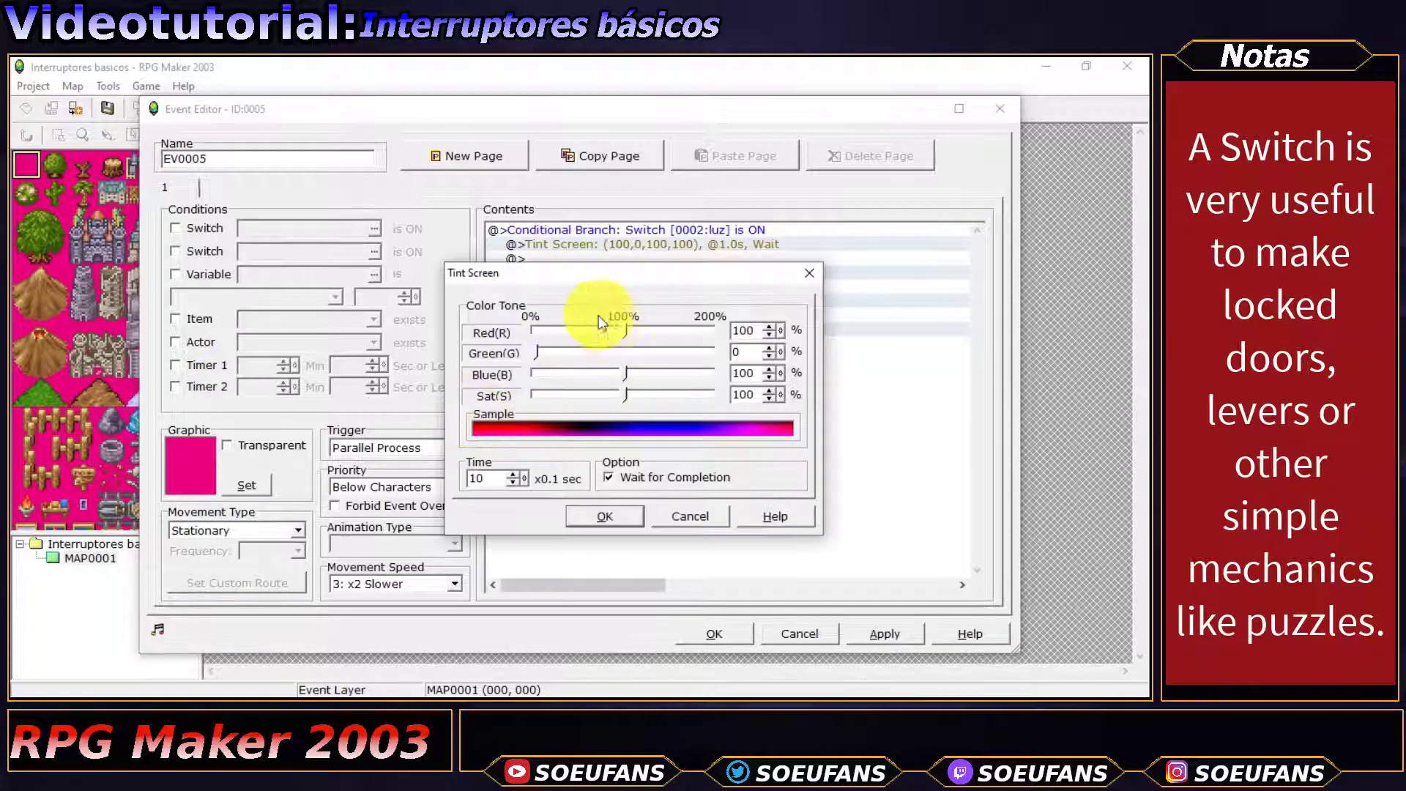
{"action": "type", "text": "100"}
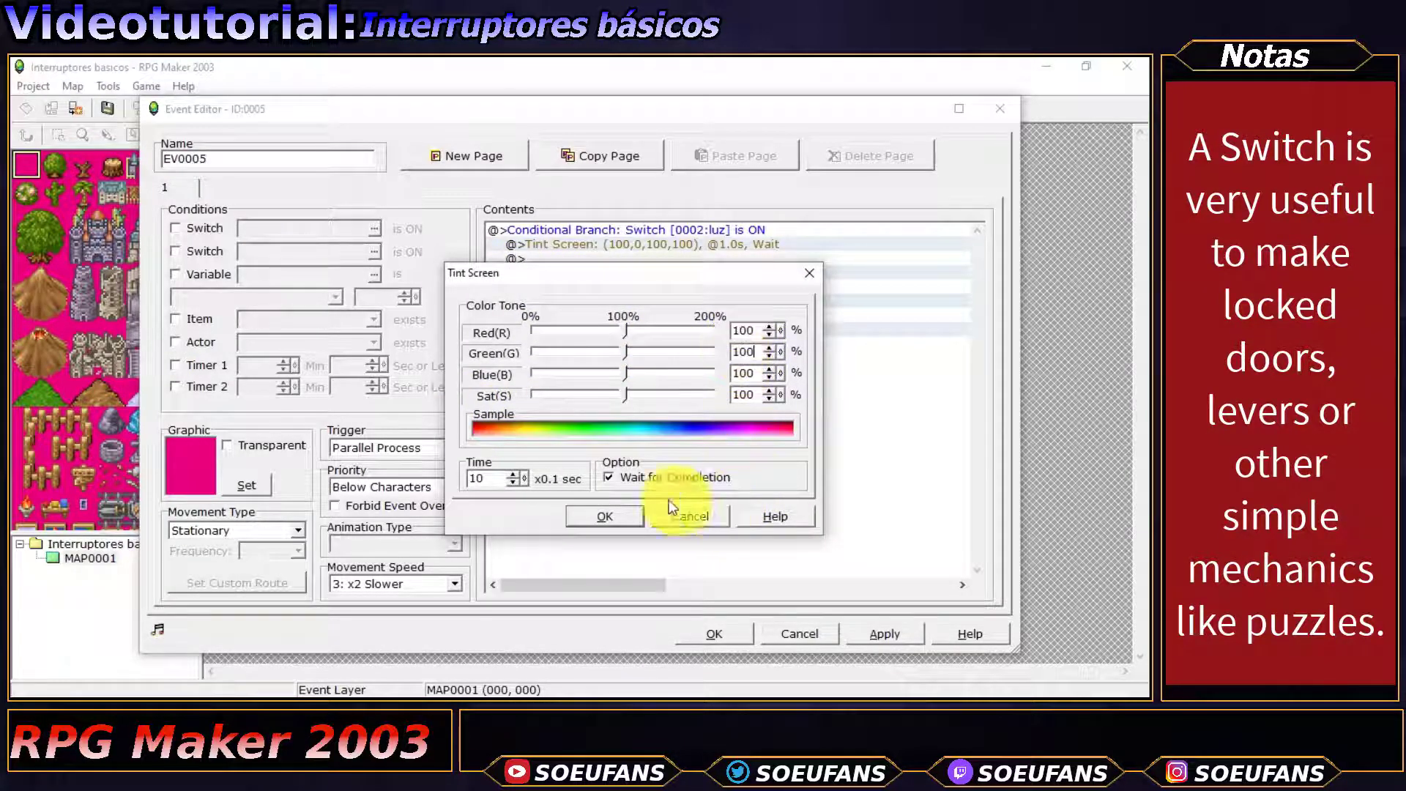
{"action": "left_click", "coordinate": [616, 515]}
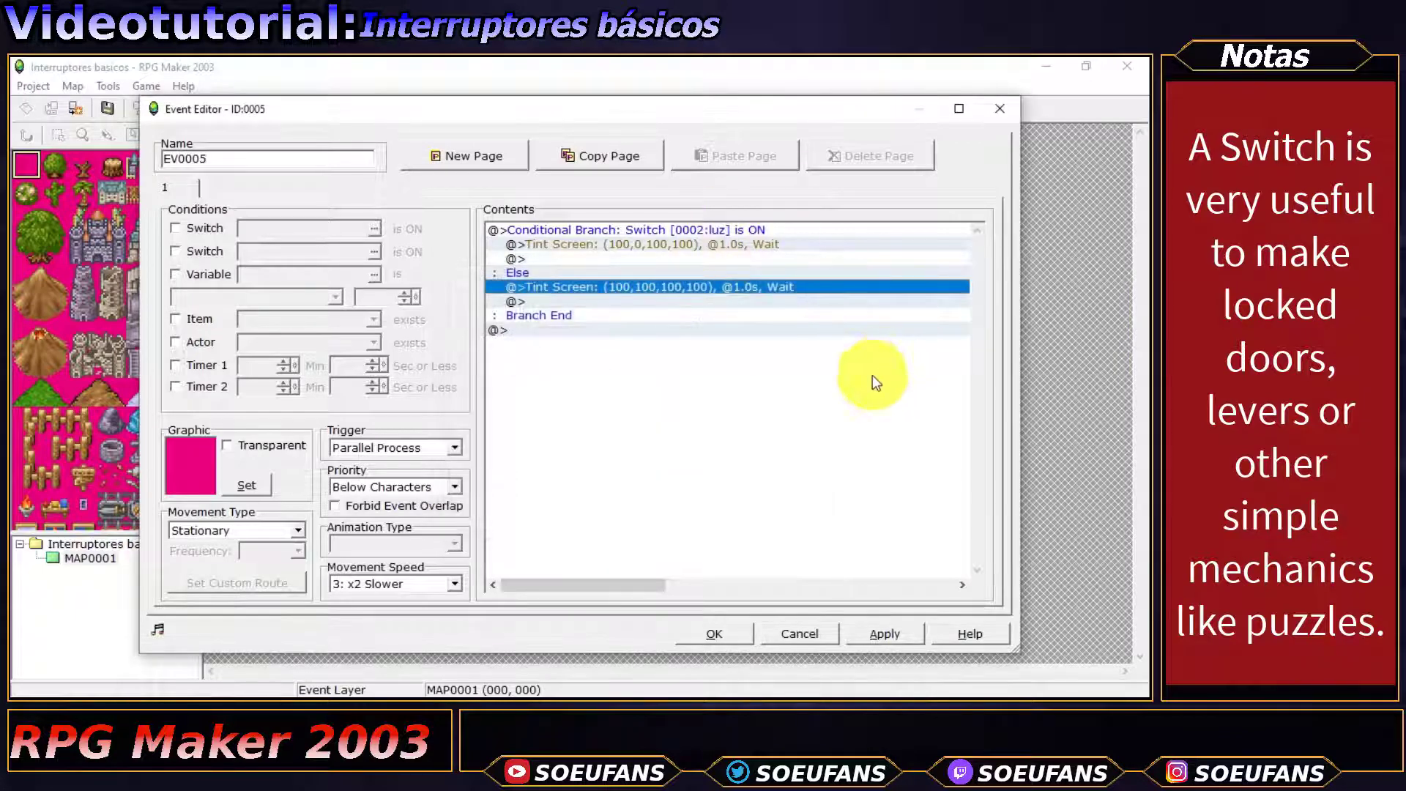
{"action": "left_click", "coordinate": [886, 632]}
{"action": "left_click", "coordinate": [707, 635]}
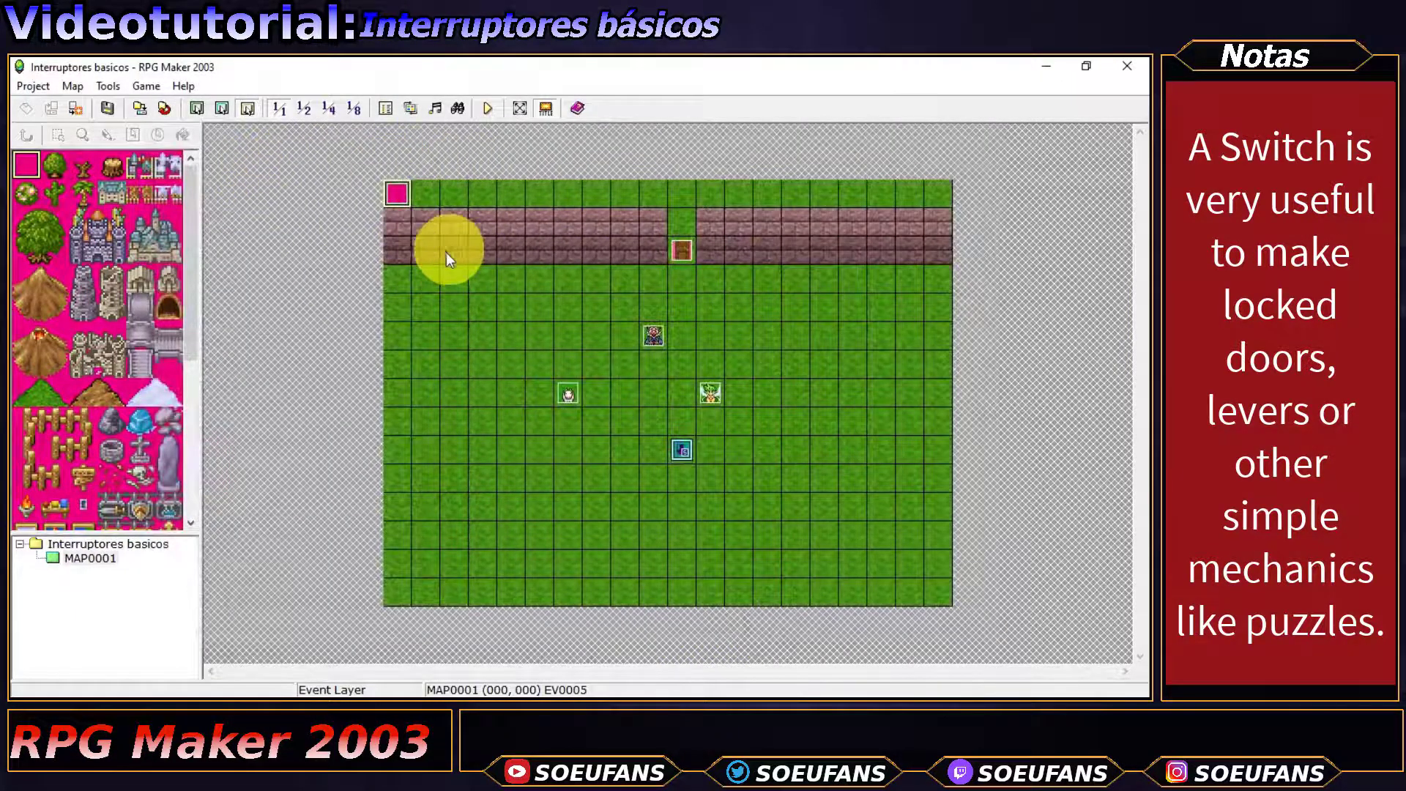
Step: Create an event on the wall at map tile (002, 002) with the first lever graphic from Object2
{"action": "double_click", "coordinate": [449, 248]}
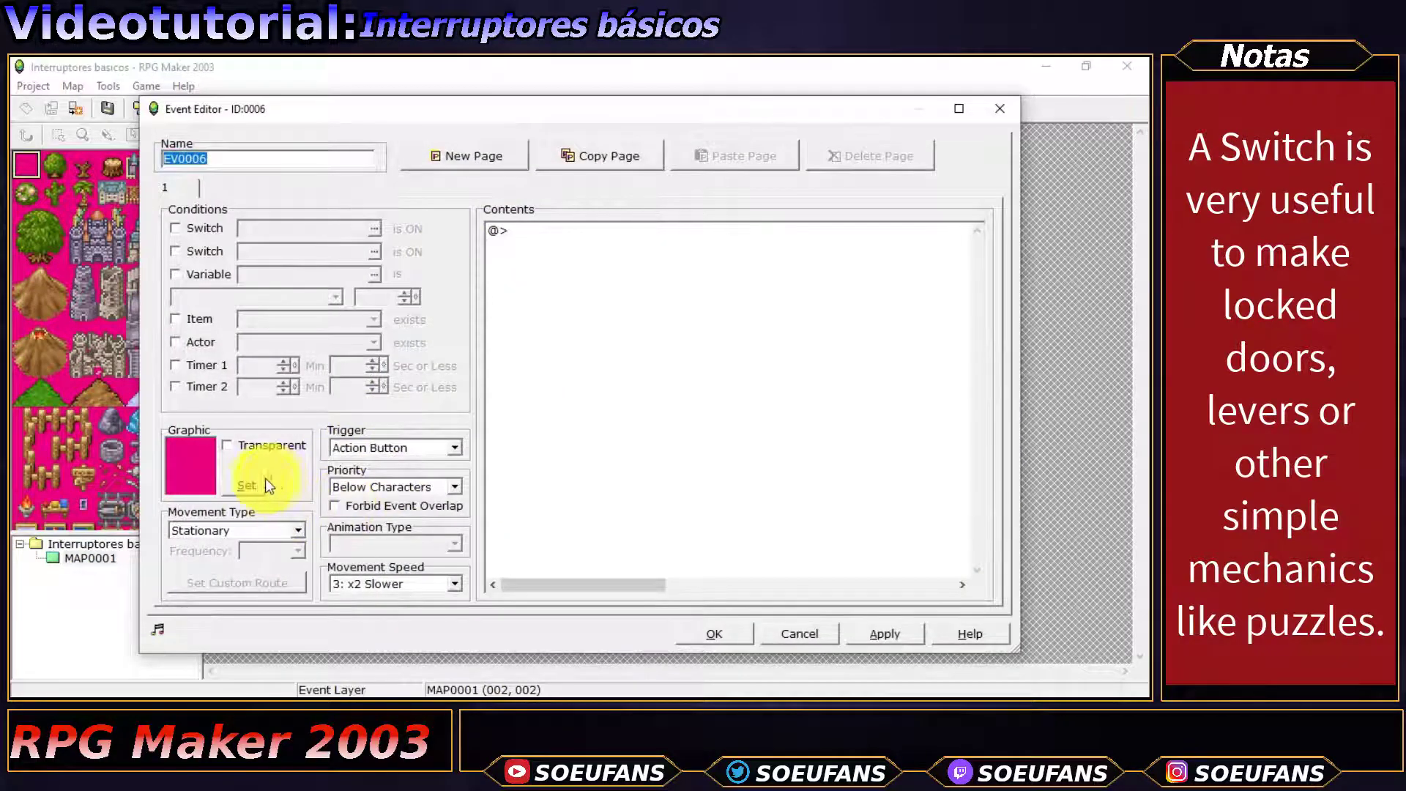
{"action": "left_click", "coordinate": [257, 485]}
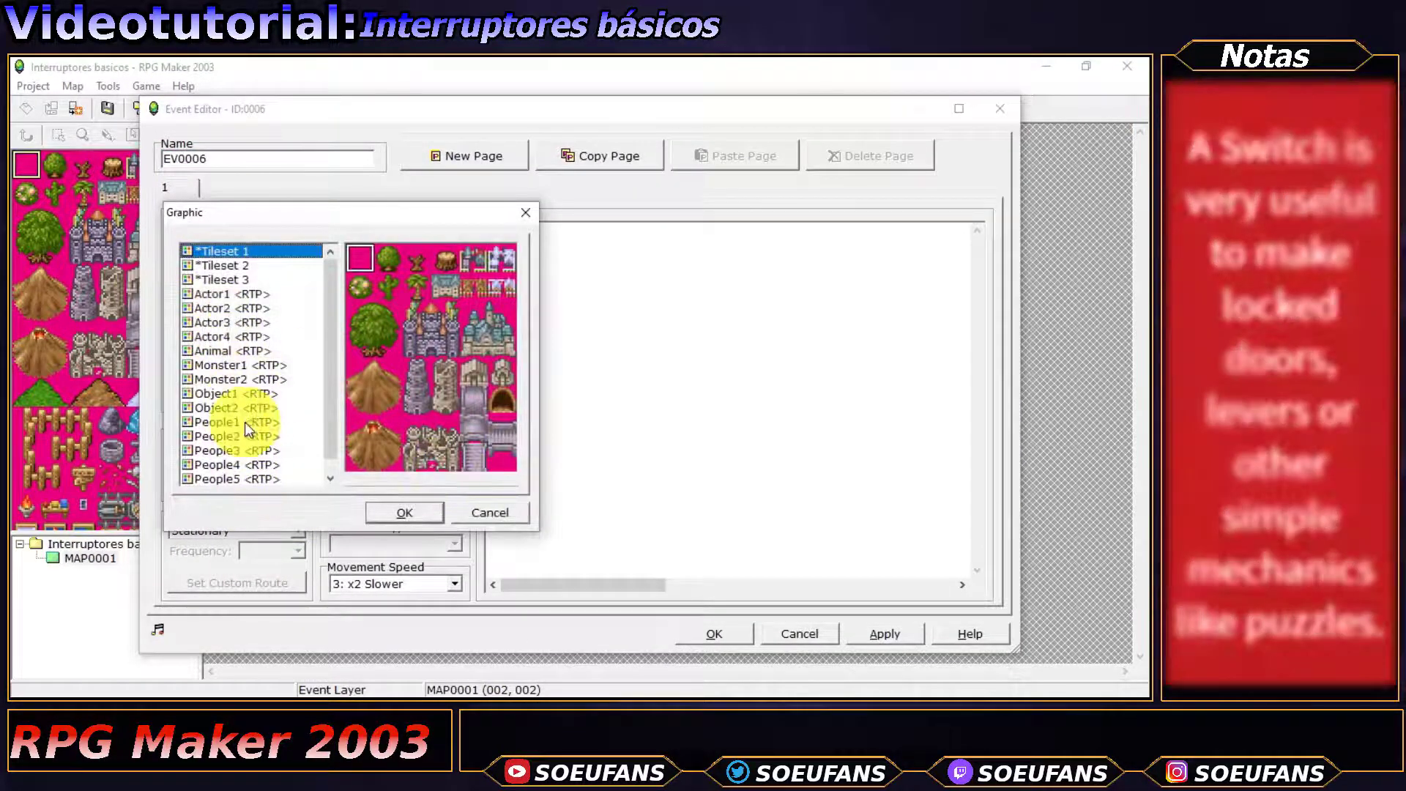
{"action": "left_click", "coordinate": [219, 407]}
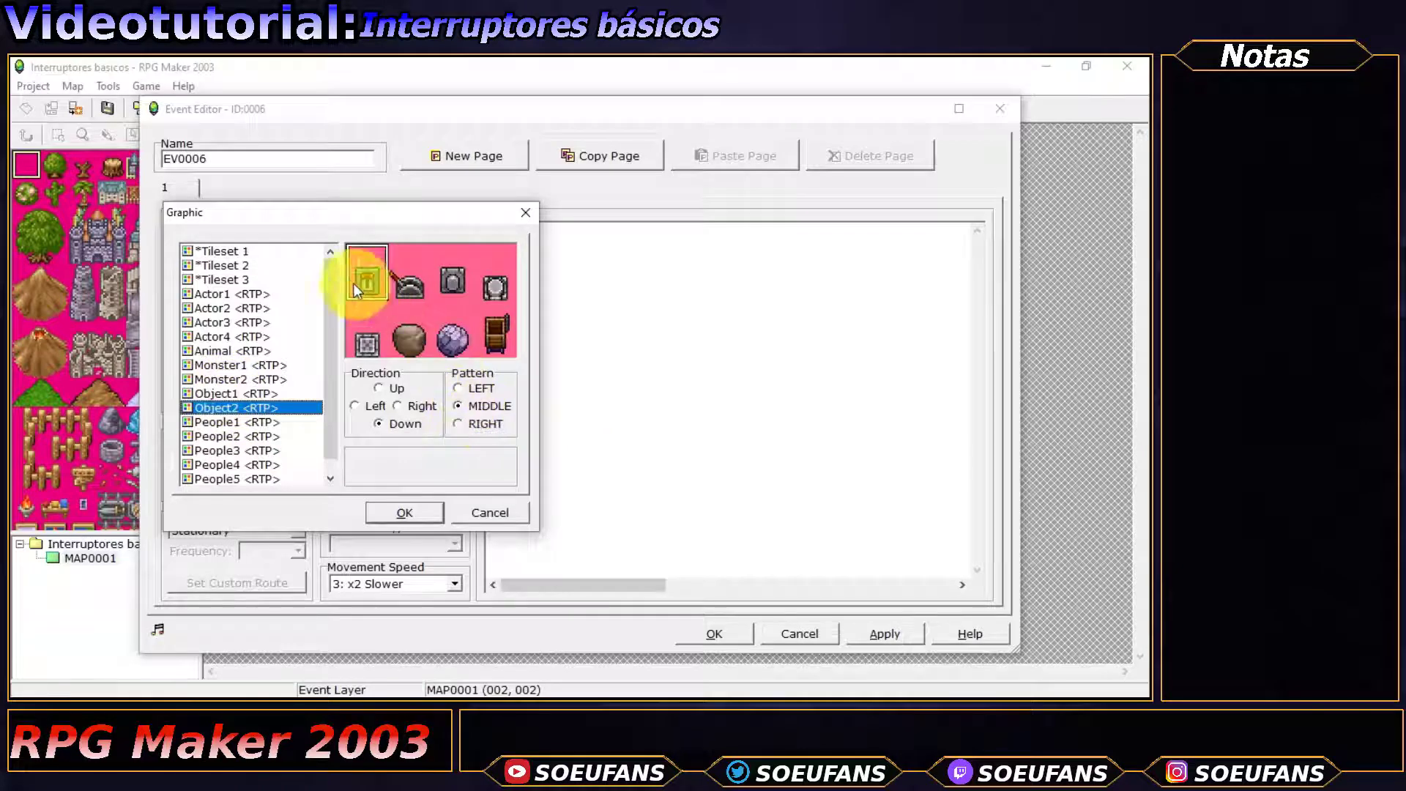
{"action": "double_click", "coordinate": [371, 283]}
Step: Add a Control Switches command that toggles 0002:luz ON/OFF to the lever event, and save the event
{"action": "double_click", "coordinate": [539, 251]}
{"action": "left_click", "coordinate": [475, 229]}
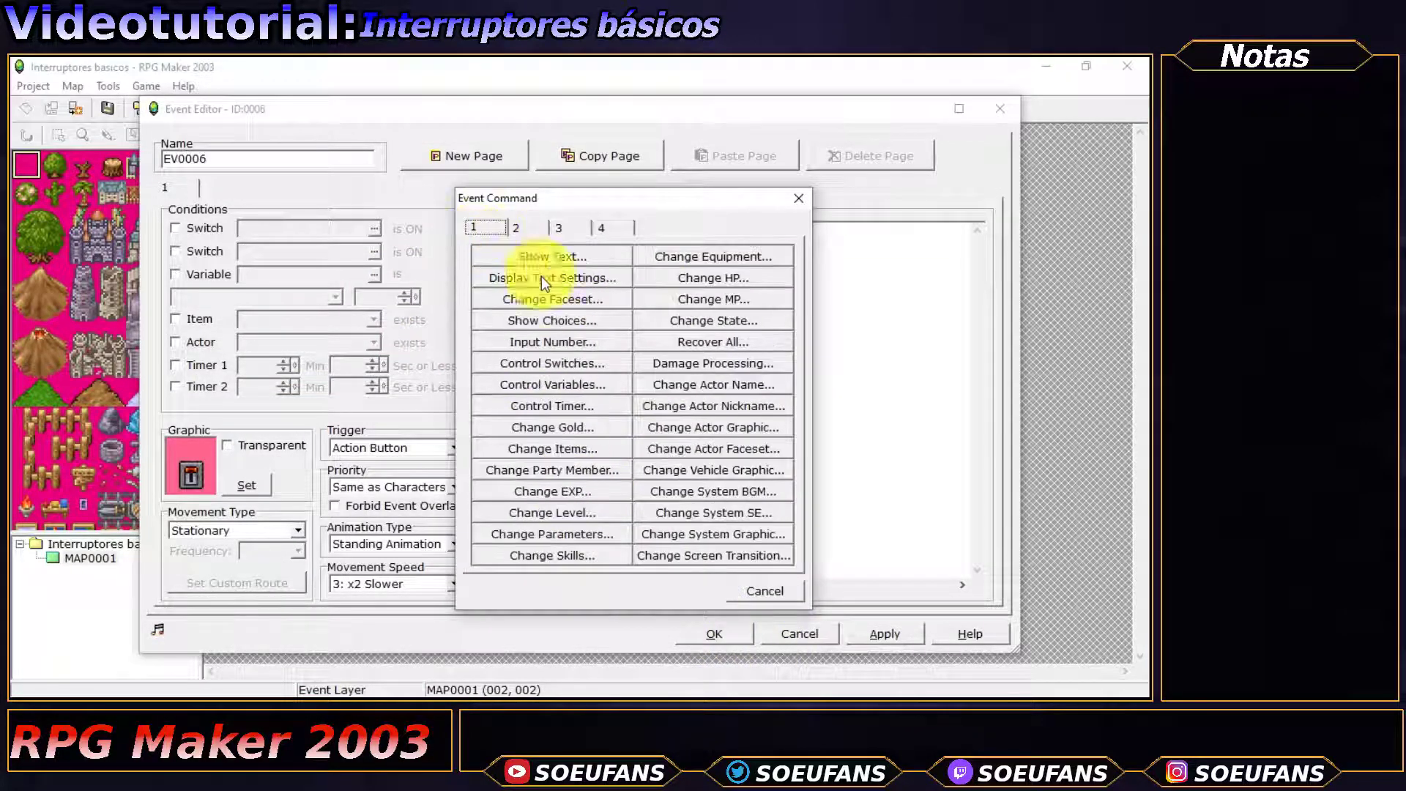
{"action": "left_click", "coordinate": [574, 365]}
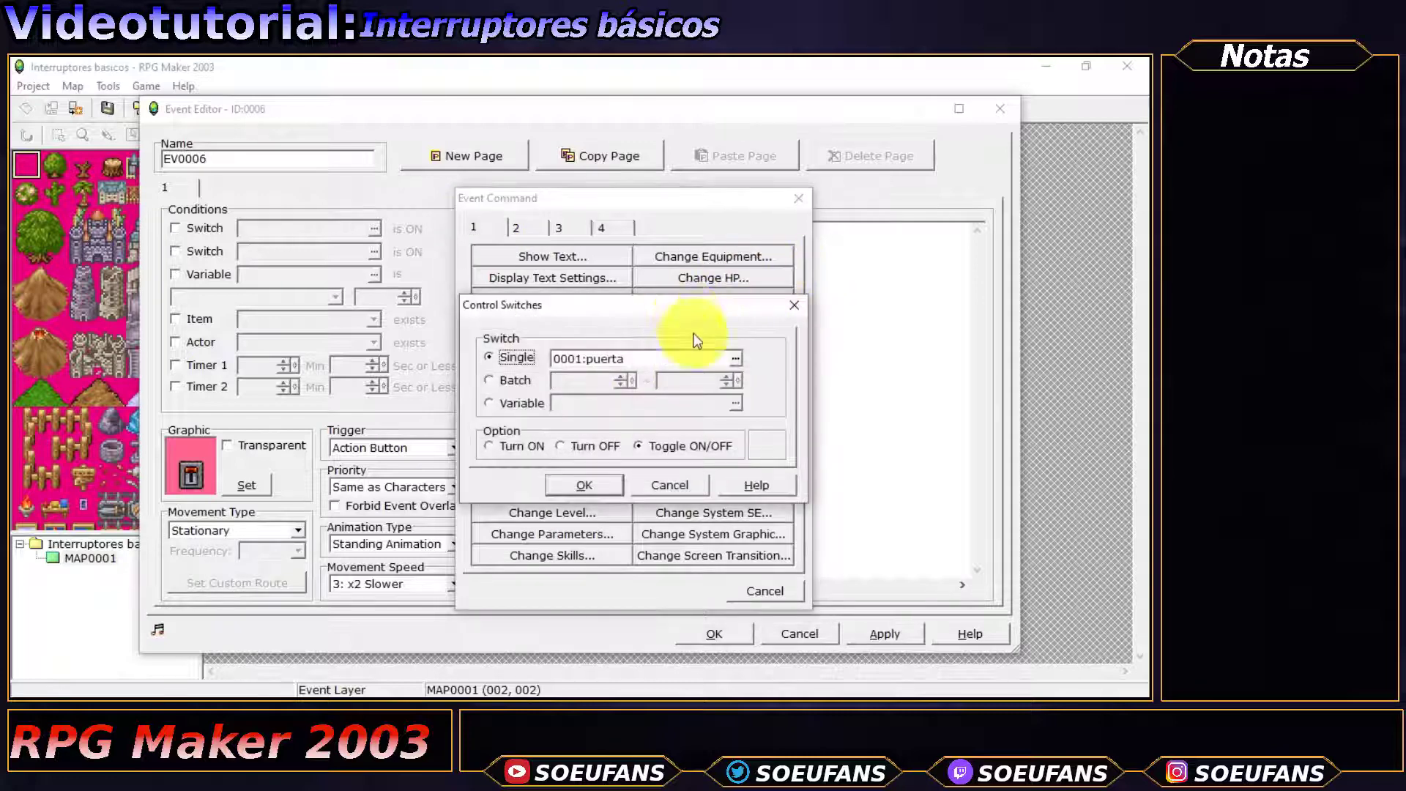
{"action": "left_click", "coordinate": [736, 360]}
{"action": "left_click", "coordinate": [733, 271]}
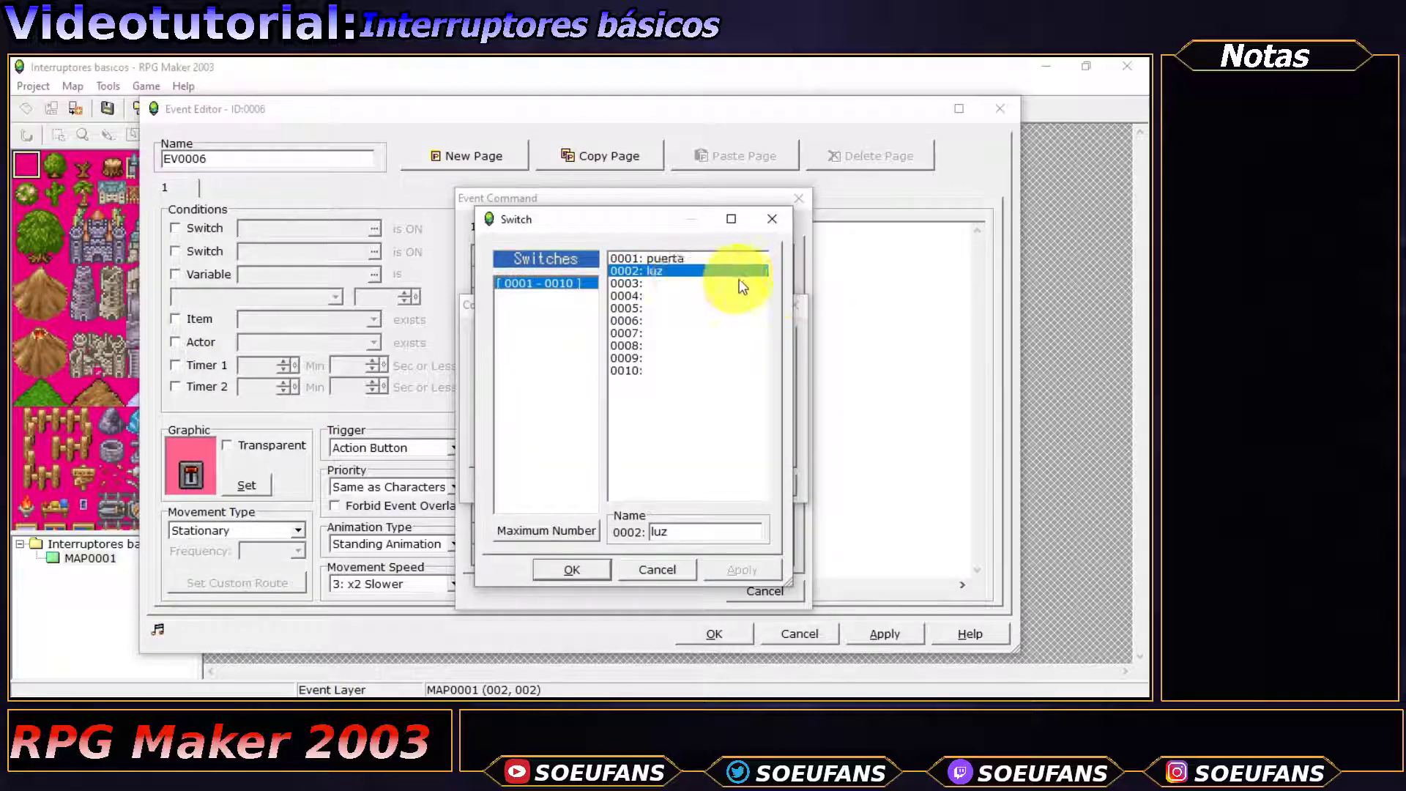
{"action": "double_click", "coordinate": [674, 271]}
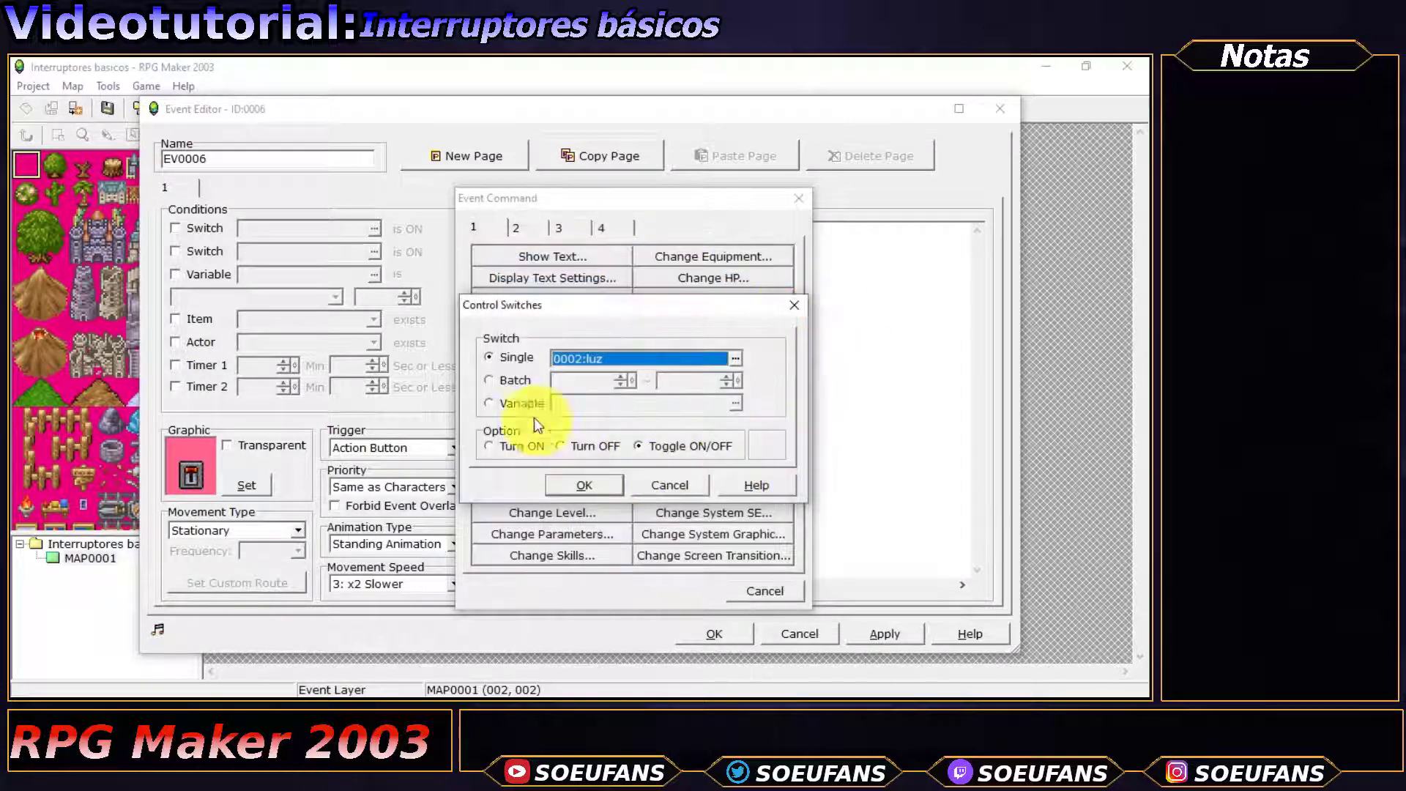
{"action": "left_click", "coordinate": [700, 448]}
{"action": "left_click", "coordinate": [604, 487]}
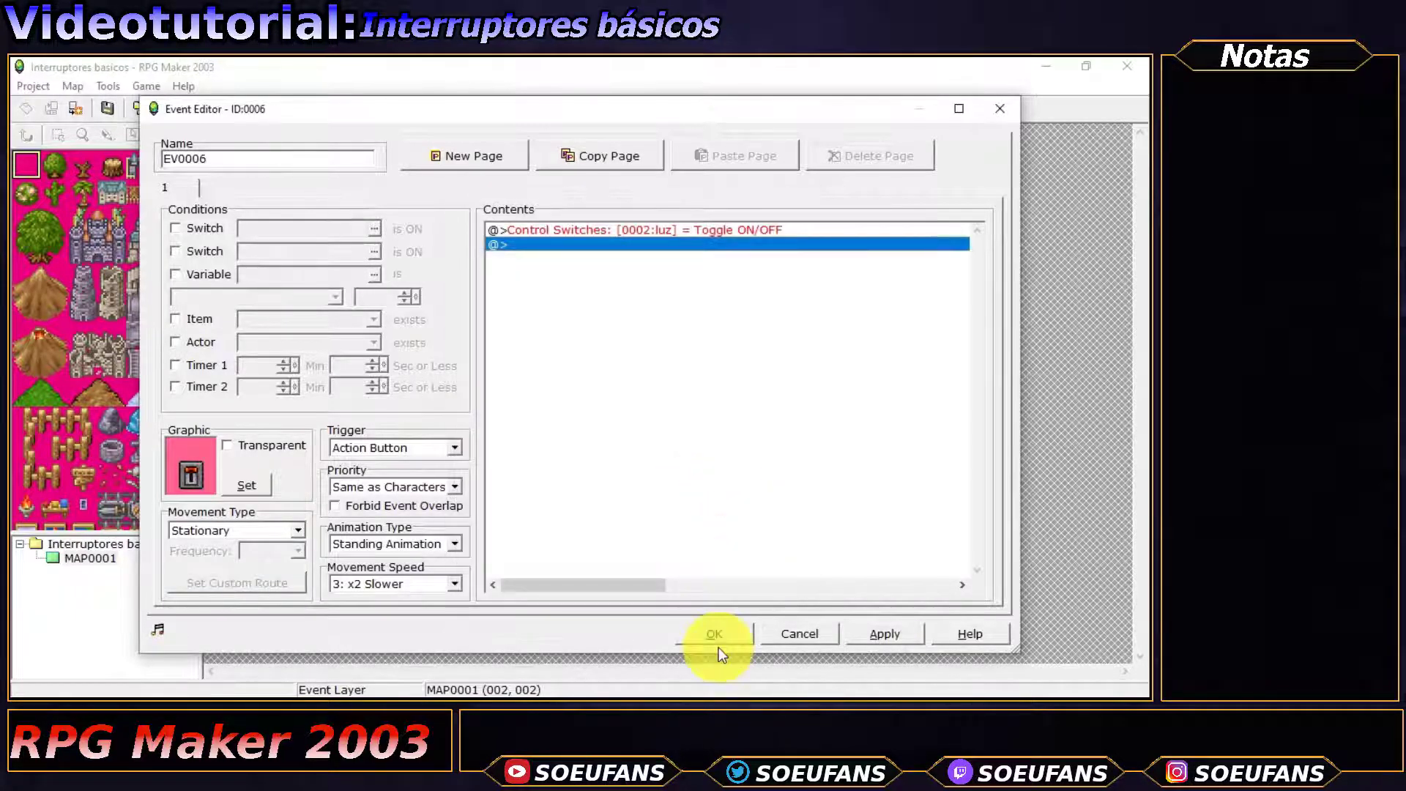
{"action": "left_click", "coordinate": [714, 634]}
Step: Start a playtest with a new game, walk the hero below the wall lever, and activate it
{"action": "left_click", "coordinate": [488, 108]}
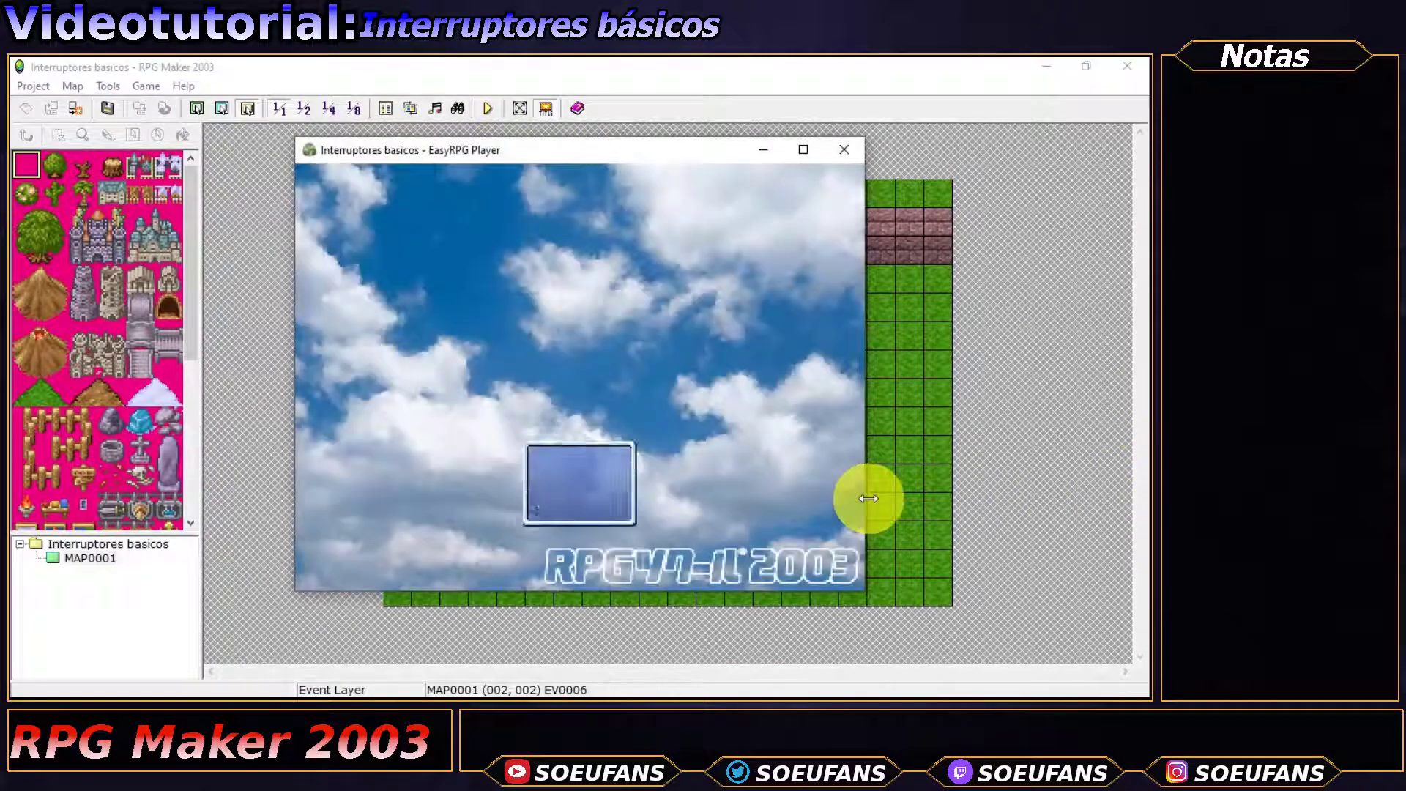
{"action": "key", "text": "Return"}
{"action": "key", "text": "Up"}
{"action": "key", "text": "Left"}
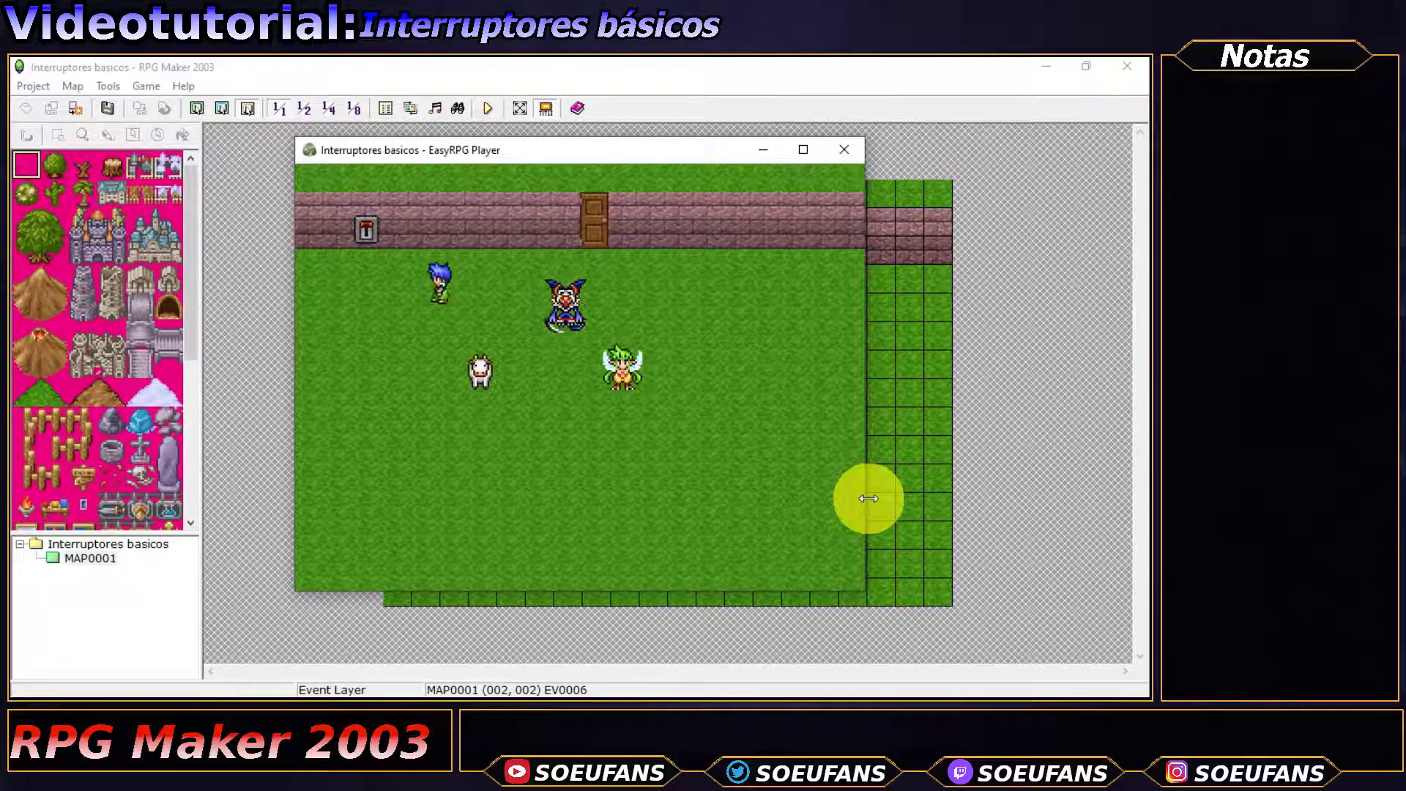
{"action": "key", "text": "Up"}
{"action": "key", "text": "Return"}
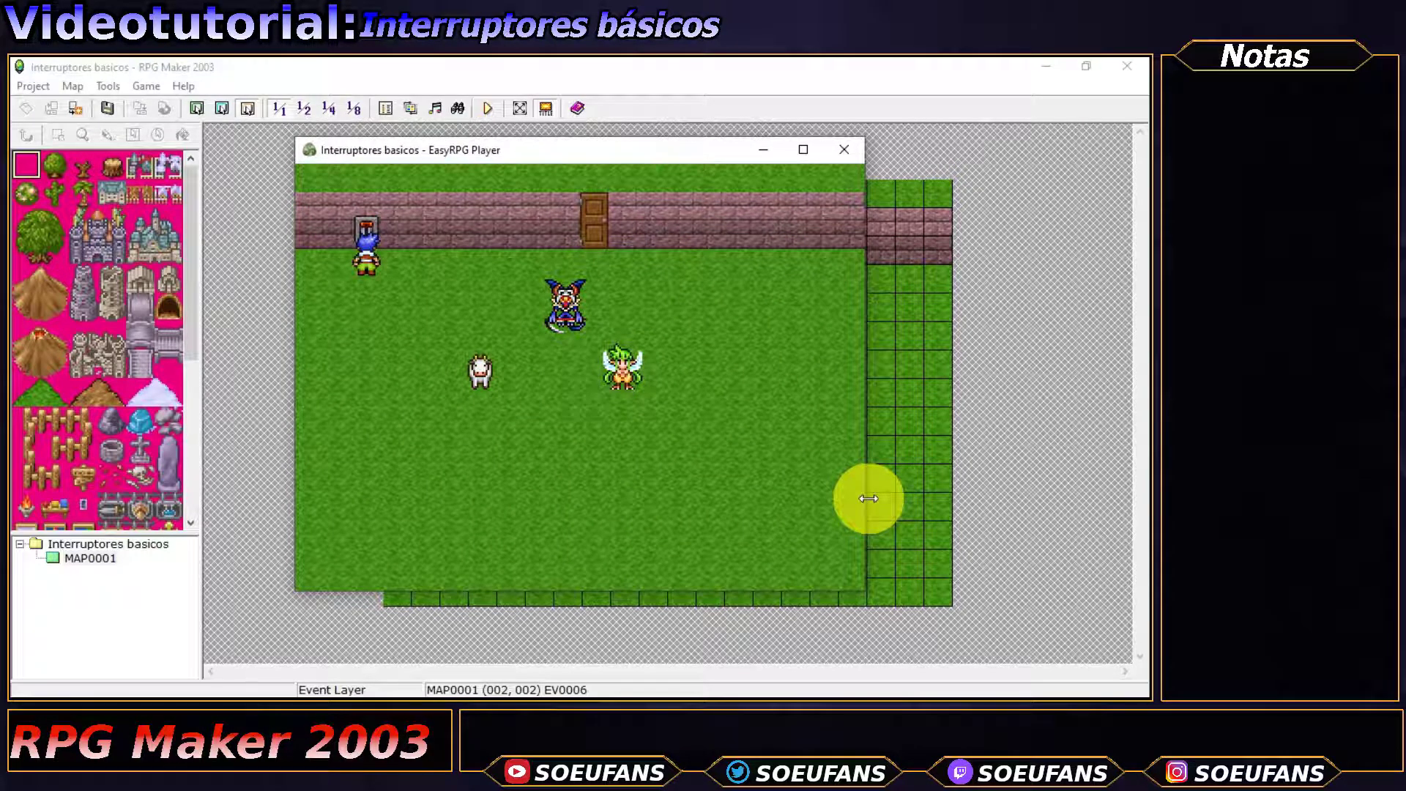
{"action": "key", "text": "Return"}
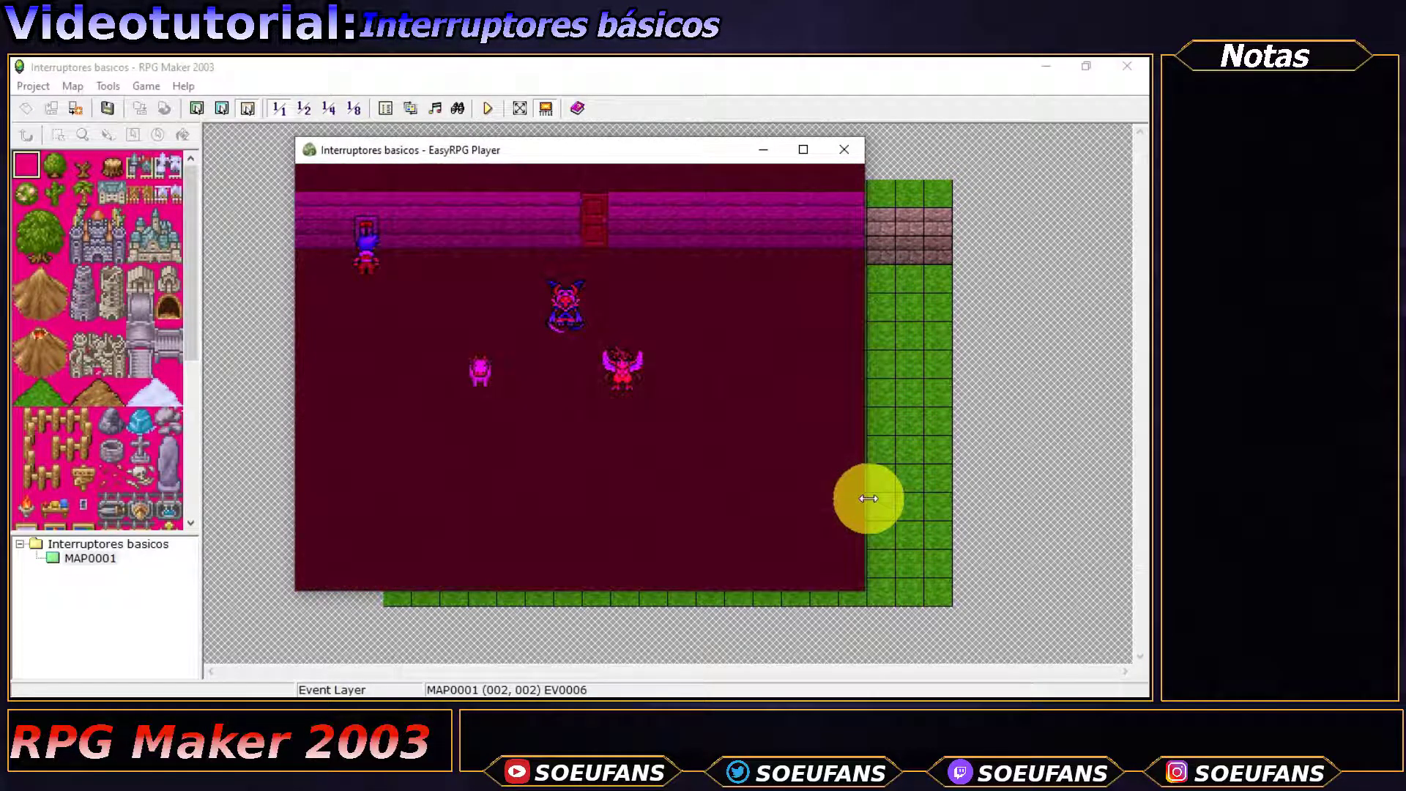
Step: Check the state of the luz switch in the playtest's debug switch list, and return to the map
{"action": "key", "text": "F9"}
{"action": "key", "text": "Down"}
{"action": "key", "text": "Down"}
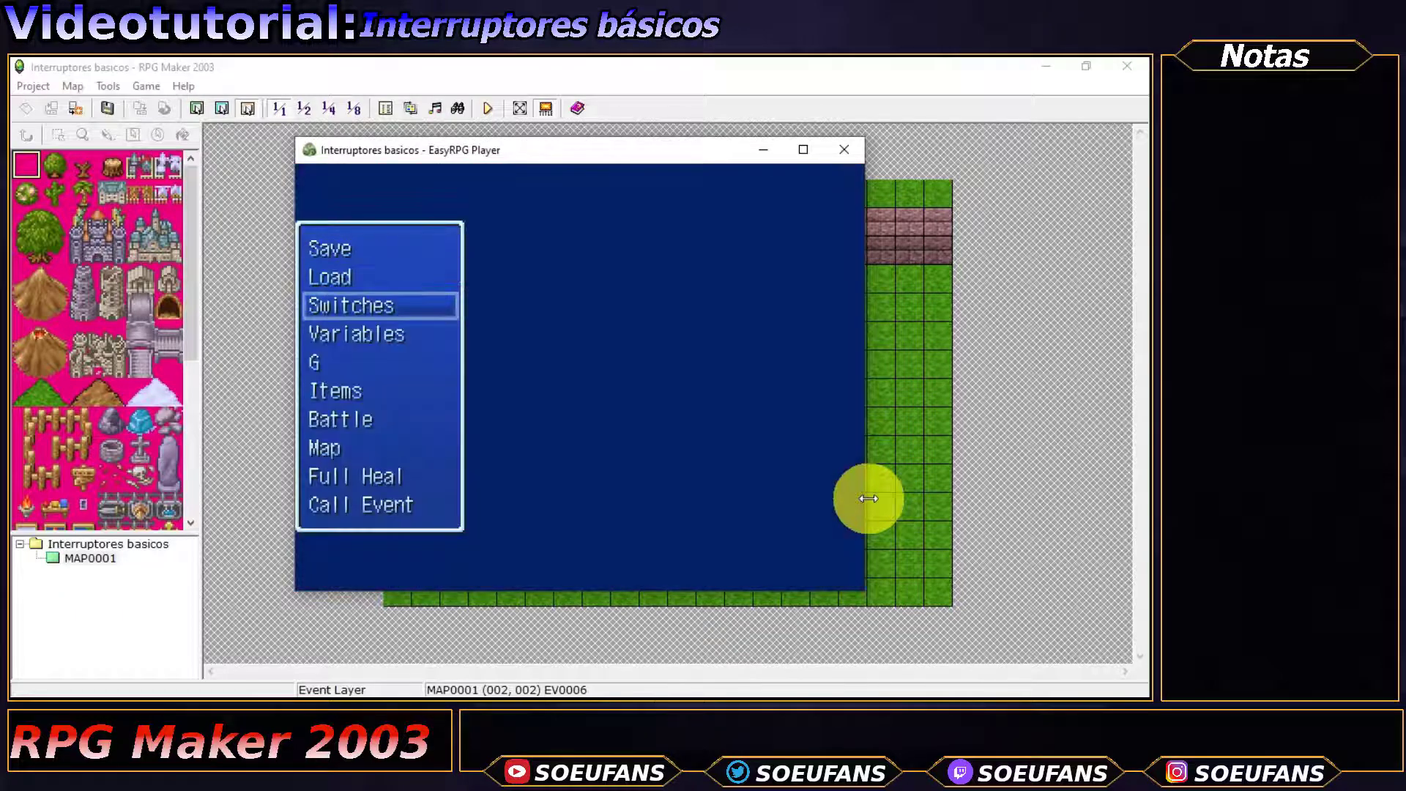
{"action": "key", "text": "Return"}
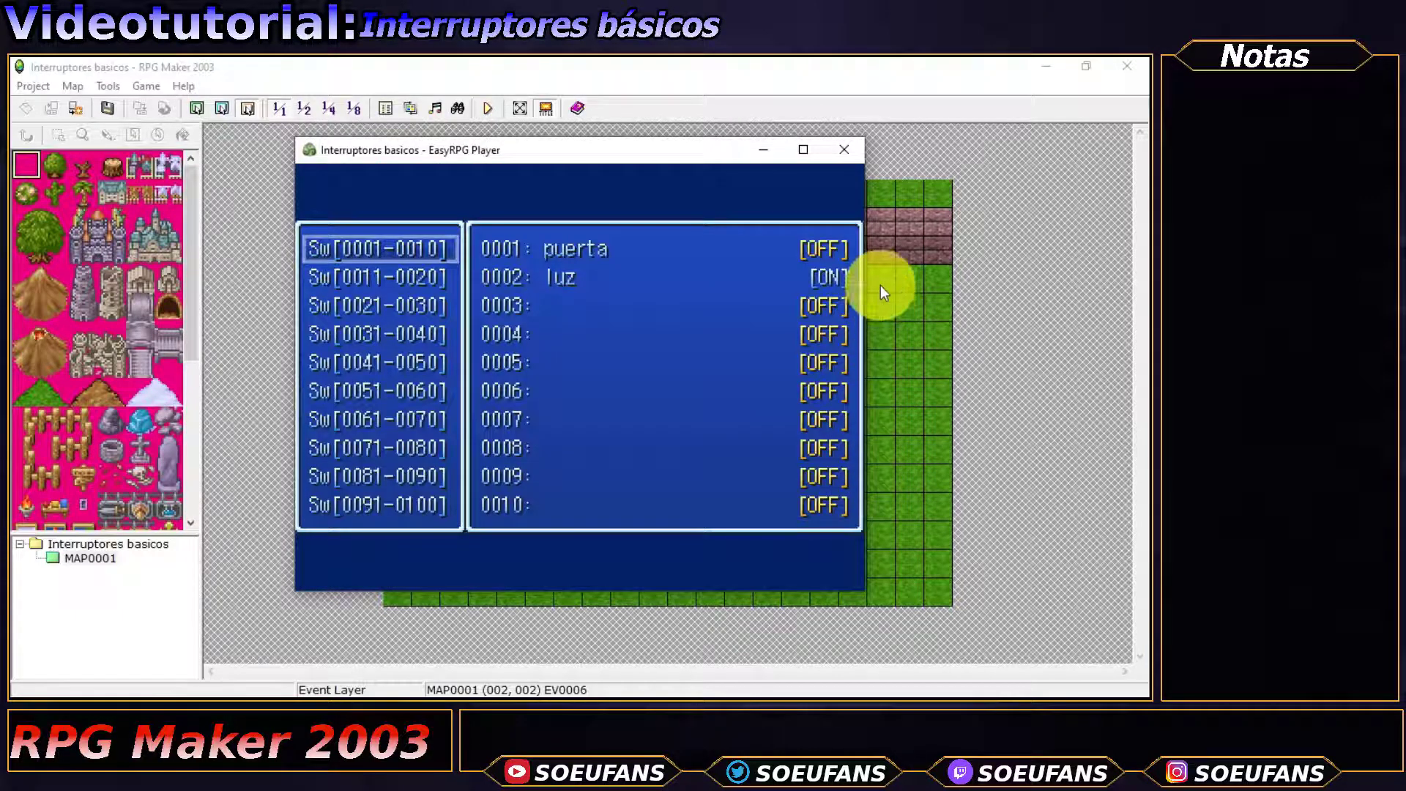
{"action": "key", "text": "Escape"}
{"action": "key", "text": "Escape"}
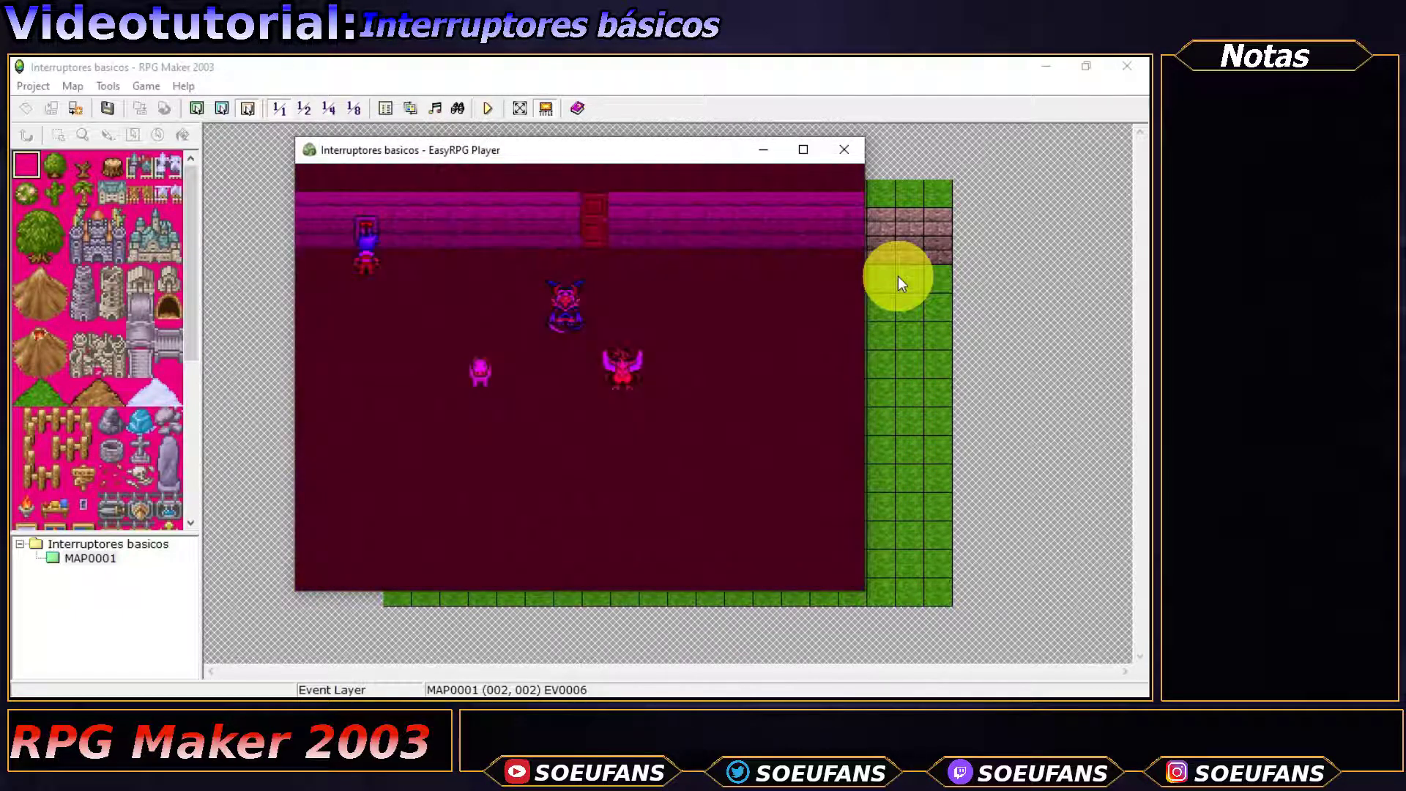
Step: Activate the wall lever again and recheck the luz switch in the debug switch list
{"action": "key", "text": "Return"}
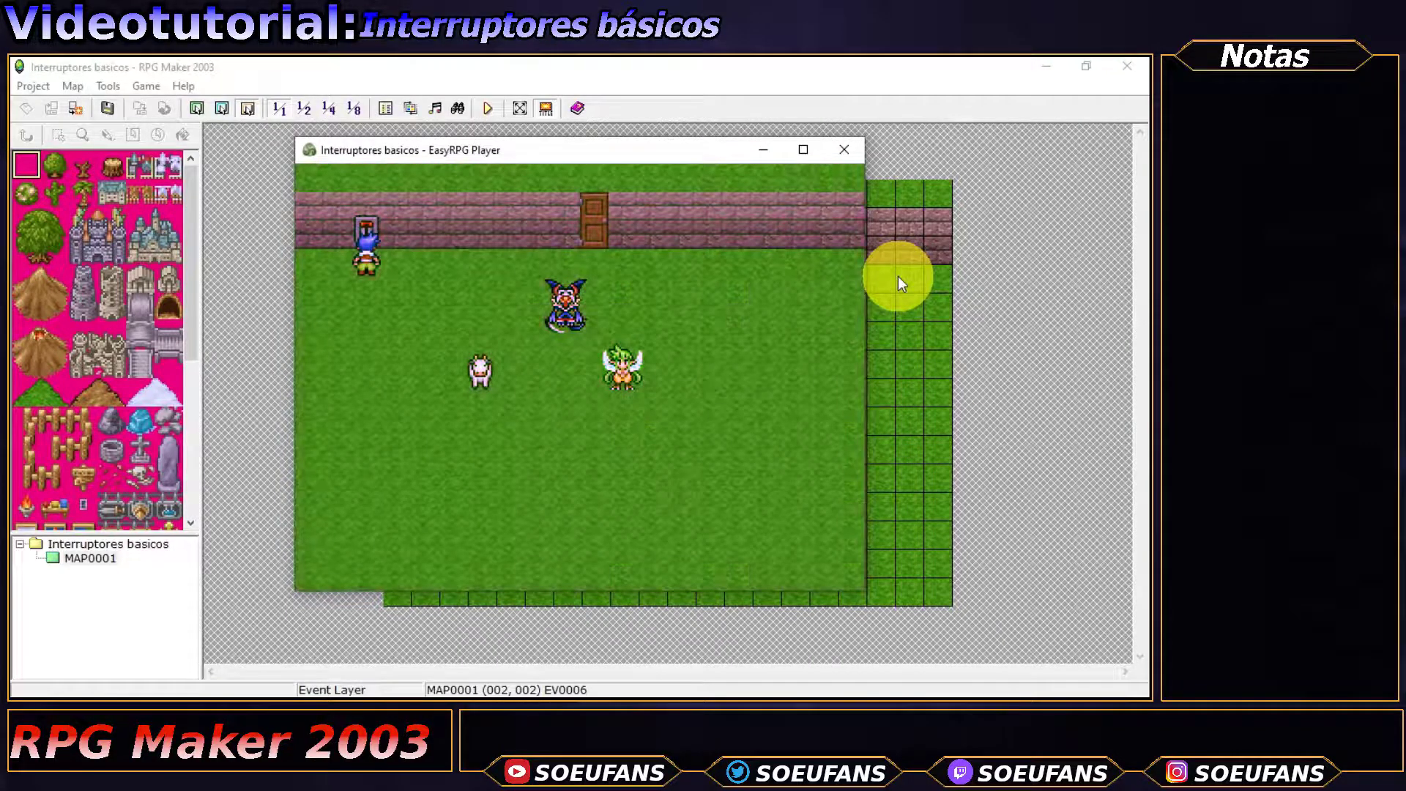
{"action": "key", "text": "F9"}
{"action": "key", "text": "Return"}
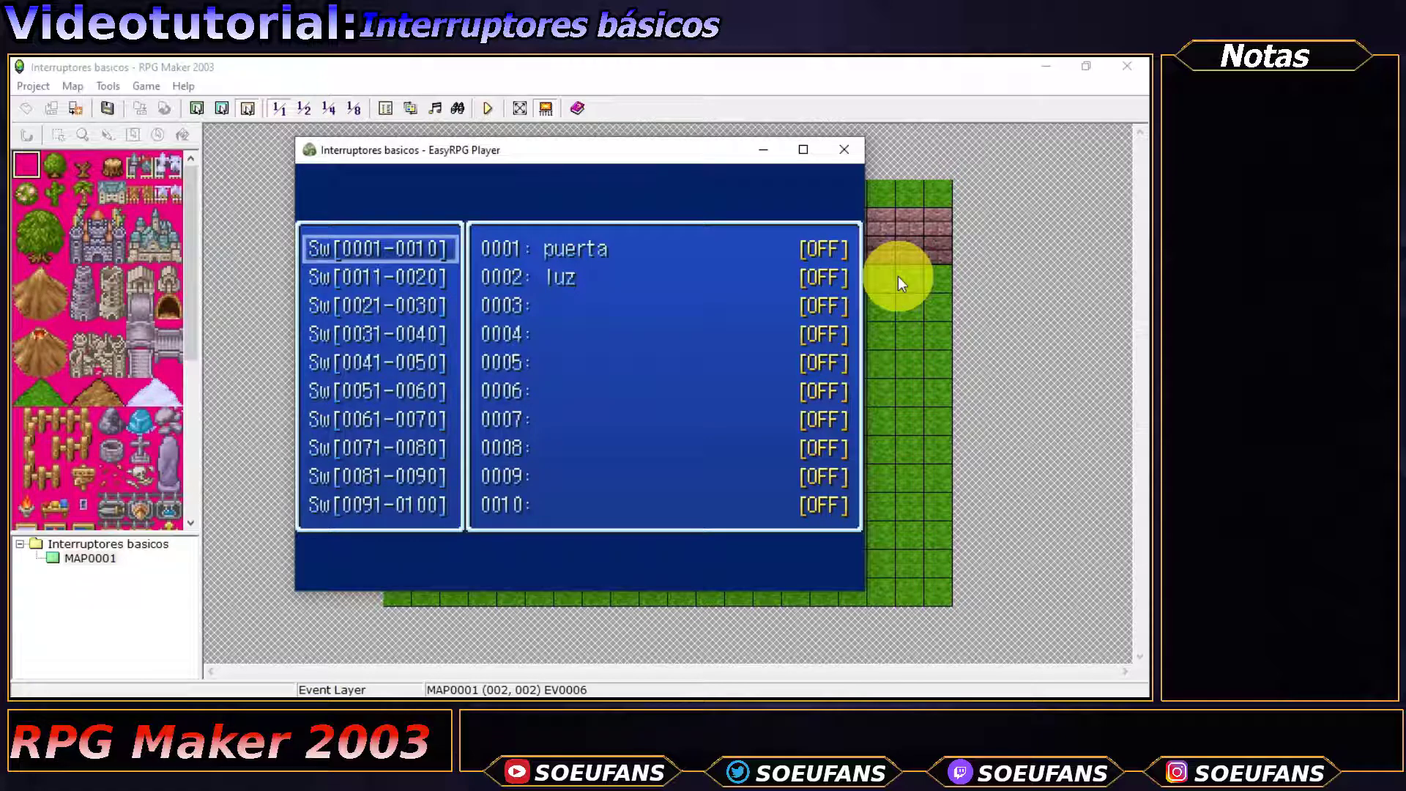
Step: Return to the playtest map, activate the wall lever repeatedly to test the screen tint, and close the playtest
{"action": "key", "text": "Escape"}
{"action": "key", "text": "Escape"}
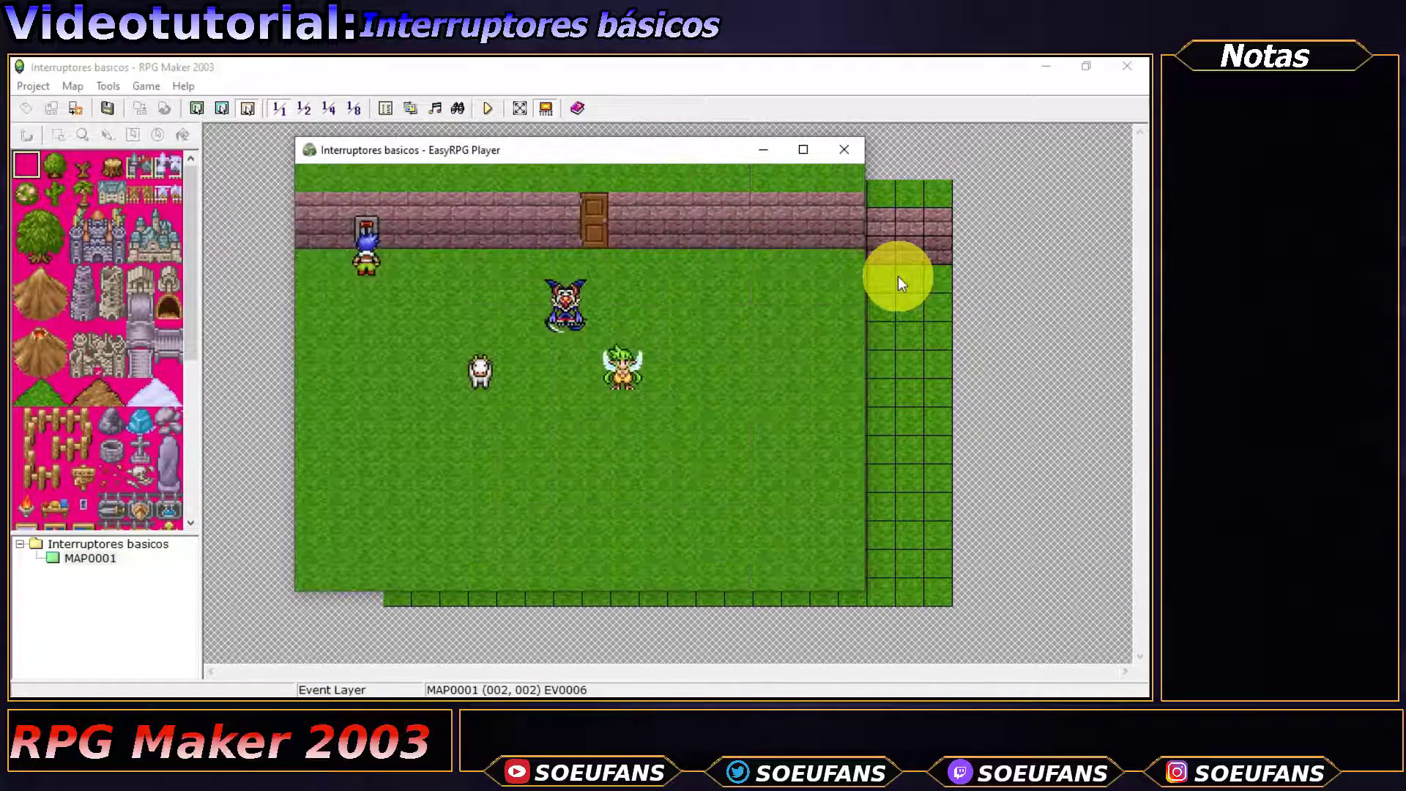
{"action": "key", "text": "Return"}
{"action": "key", "text": "Return"}
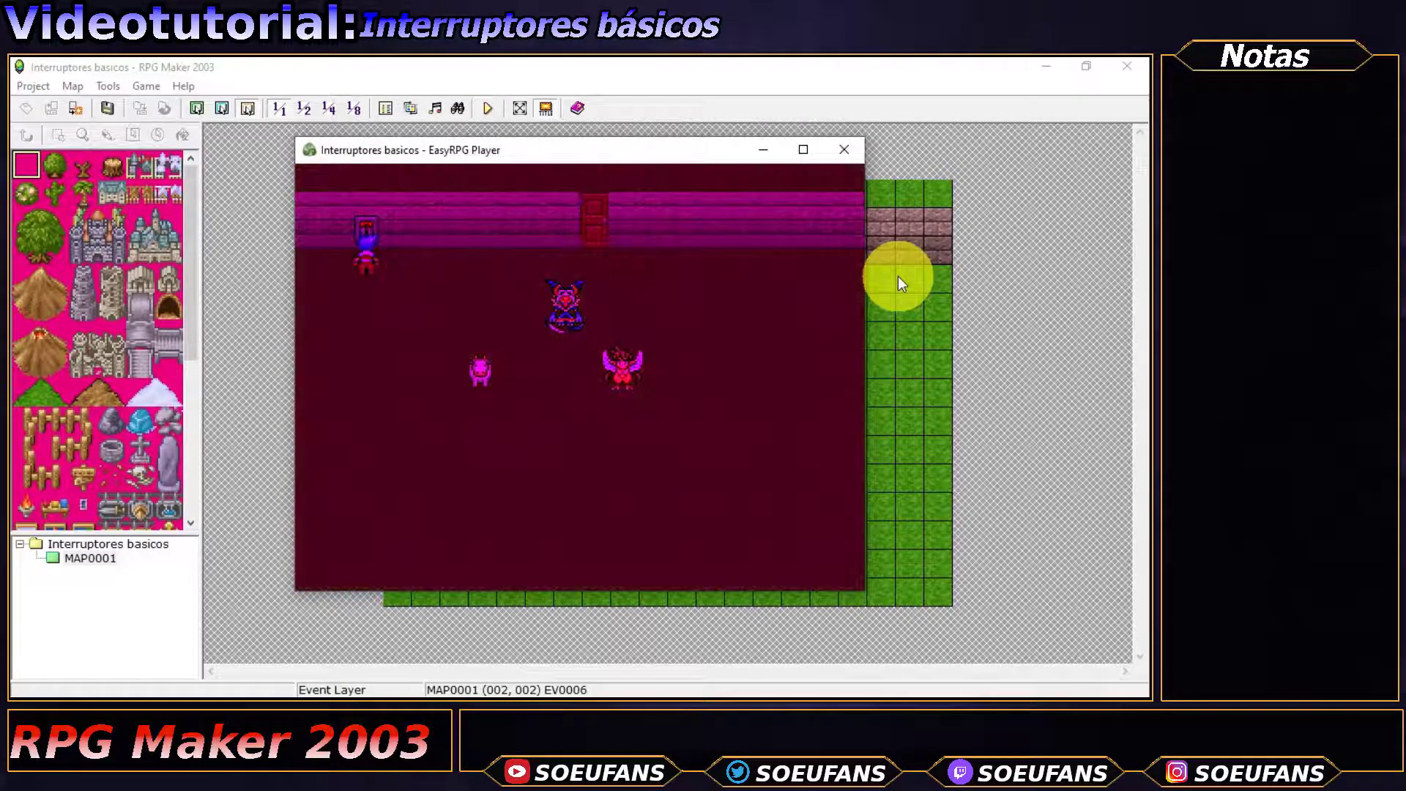
{"action": "key", "text": "Right"}
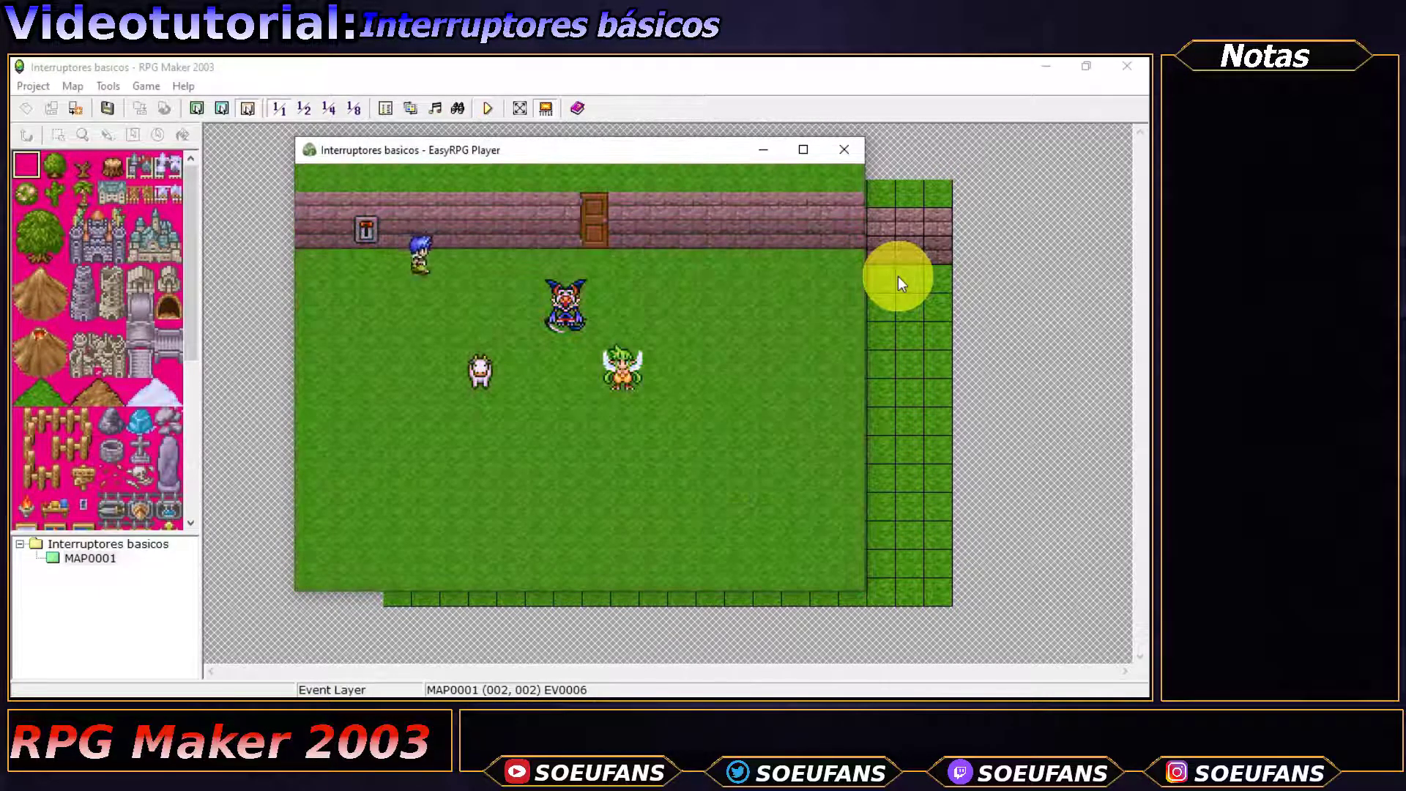
{"action": "key", "text": "Return"}
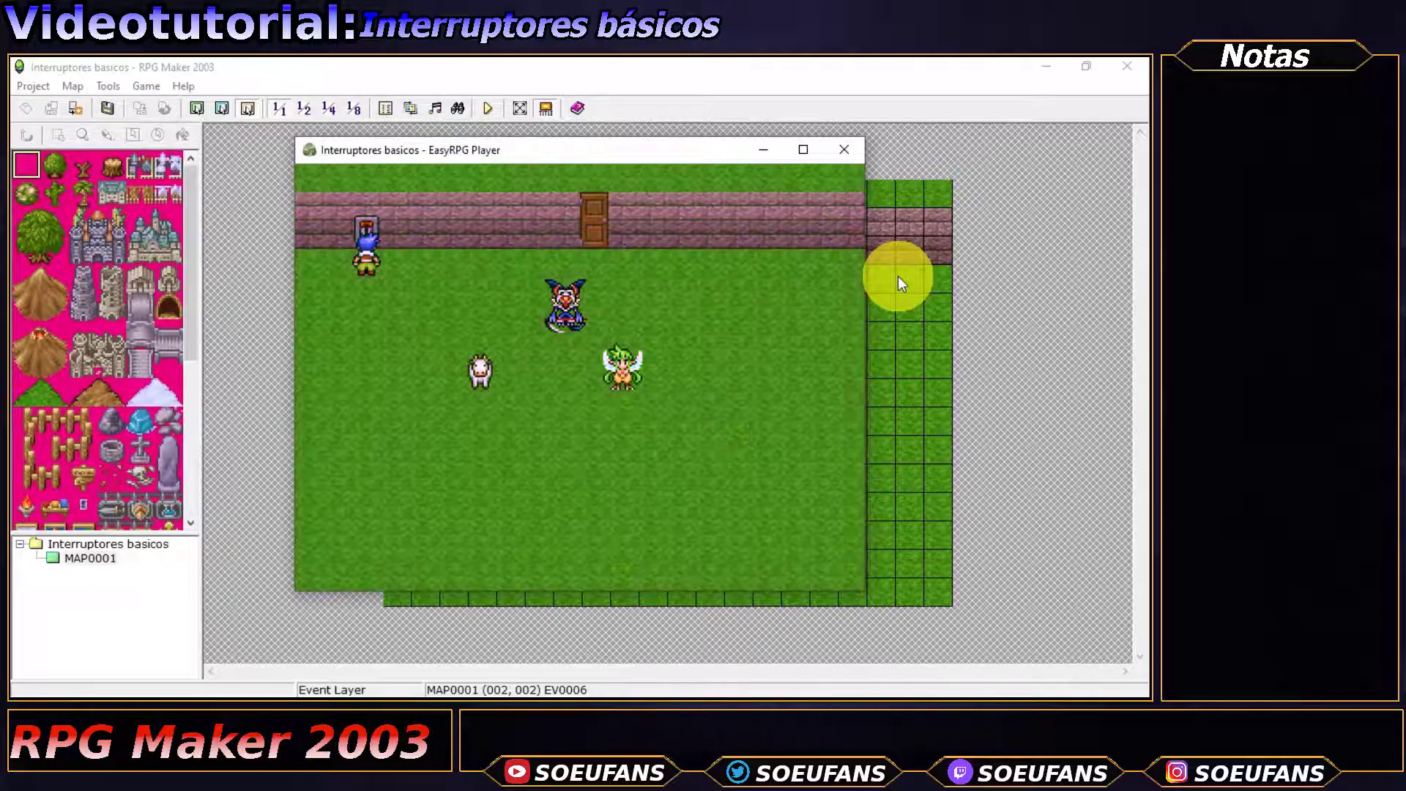
{"action": "key", "text": "alt+F4"}
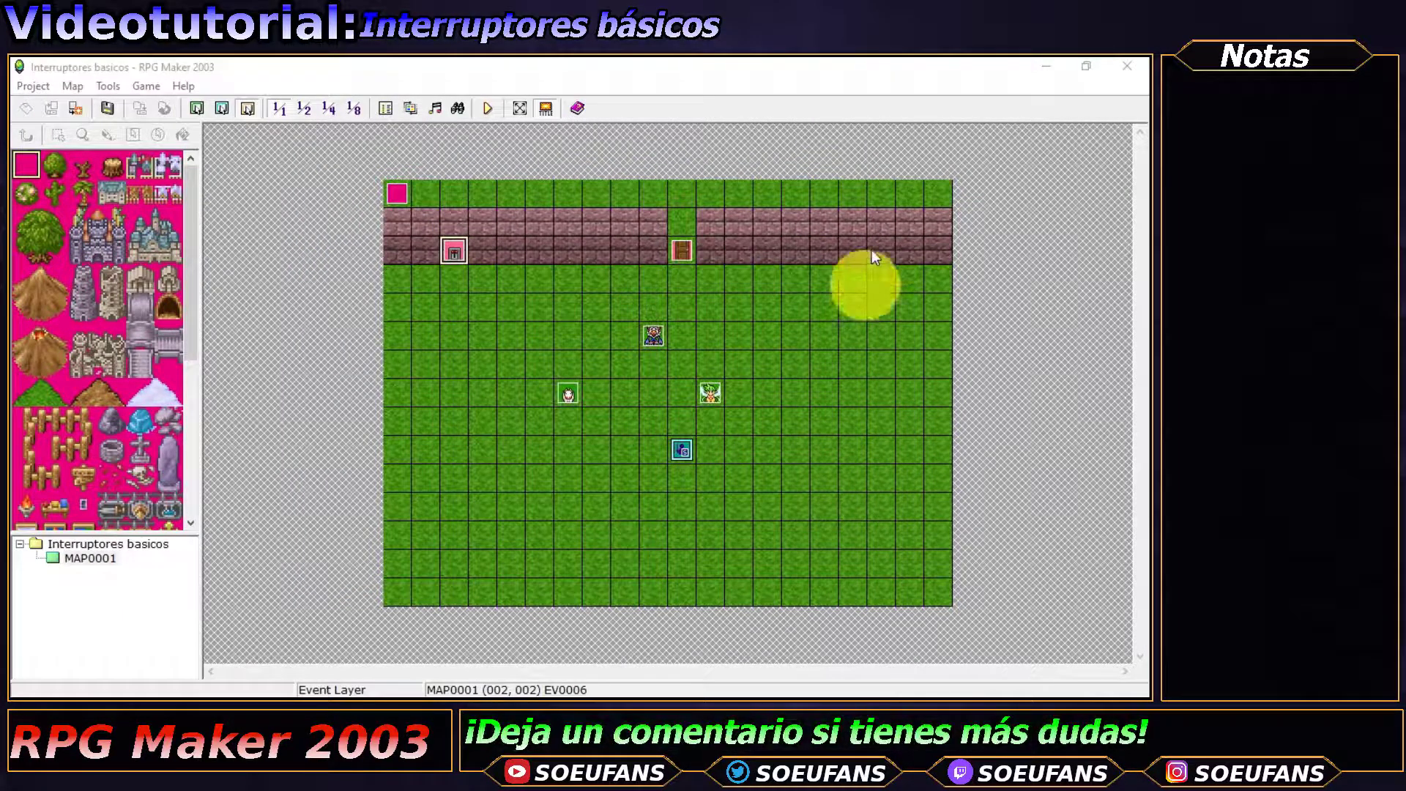
Step: Create an event on the grass at map position (015, 005) with the closed brown chest graphic from Object1
{"action": "double_click", "coordinate": [830, 338]}
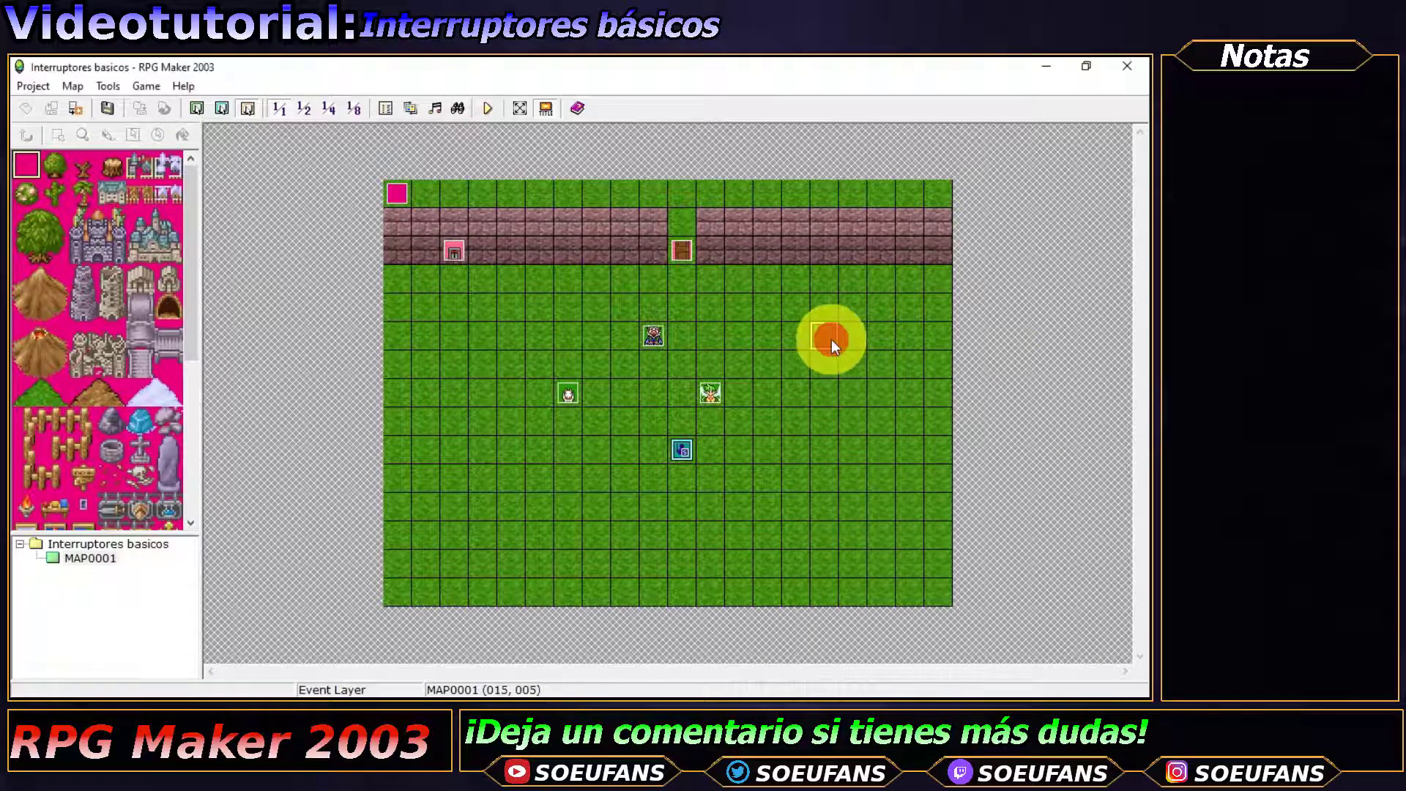
{"action": "left_click", "coordinate": [266, 479]}
{"action": "left_click", "coordinate": [227, 336]}
{"action": "left_click", "coordinate": [227, 393]}
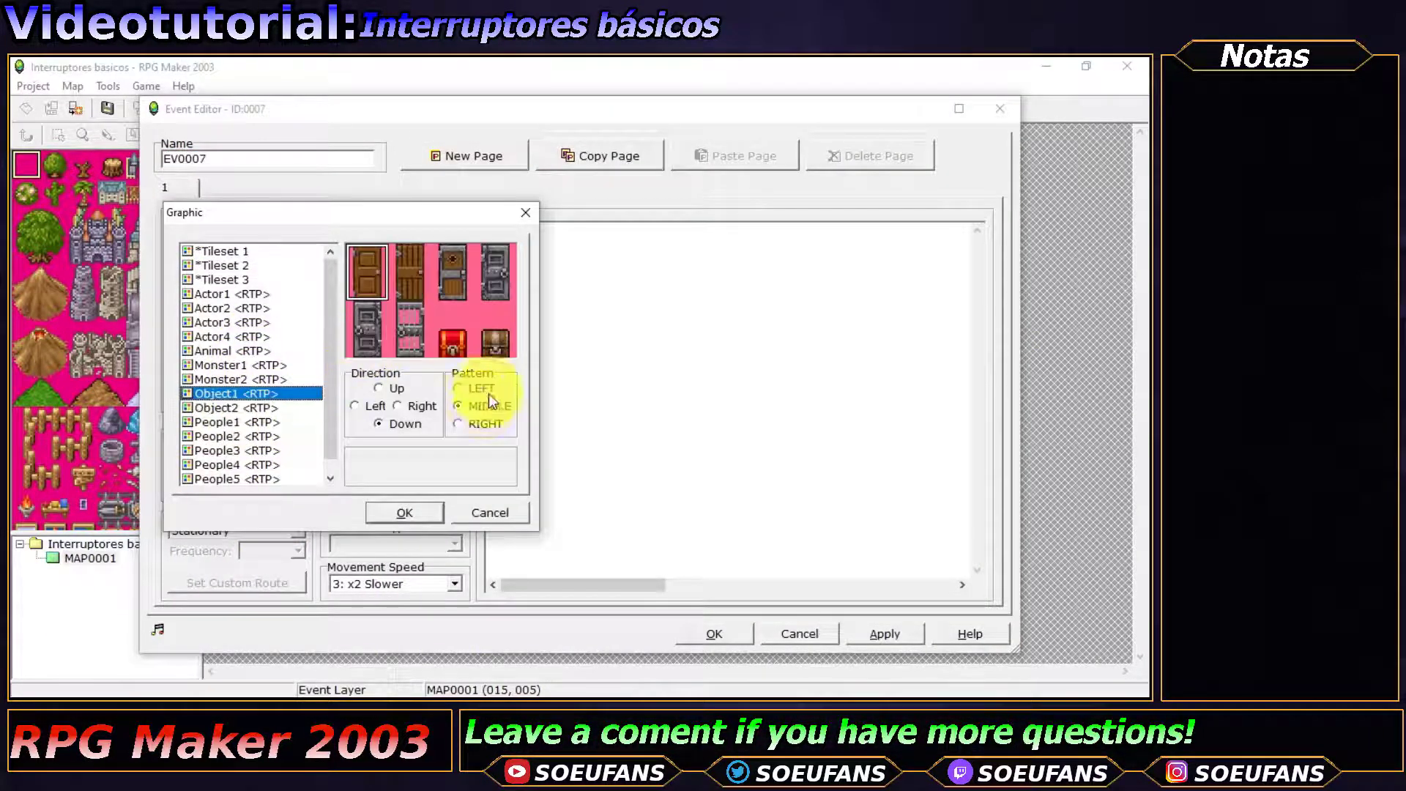
{"action": "double_click", "coordinate": [495, 341]}
Step: Add commands to the chest event that increase Potion by 1 and show the text "pocion obtenido"
{"action": "double_click", "coordinate": [612, 292]}
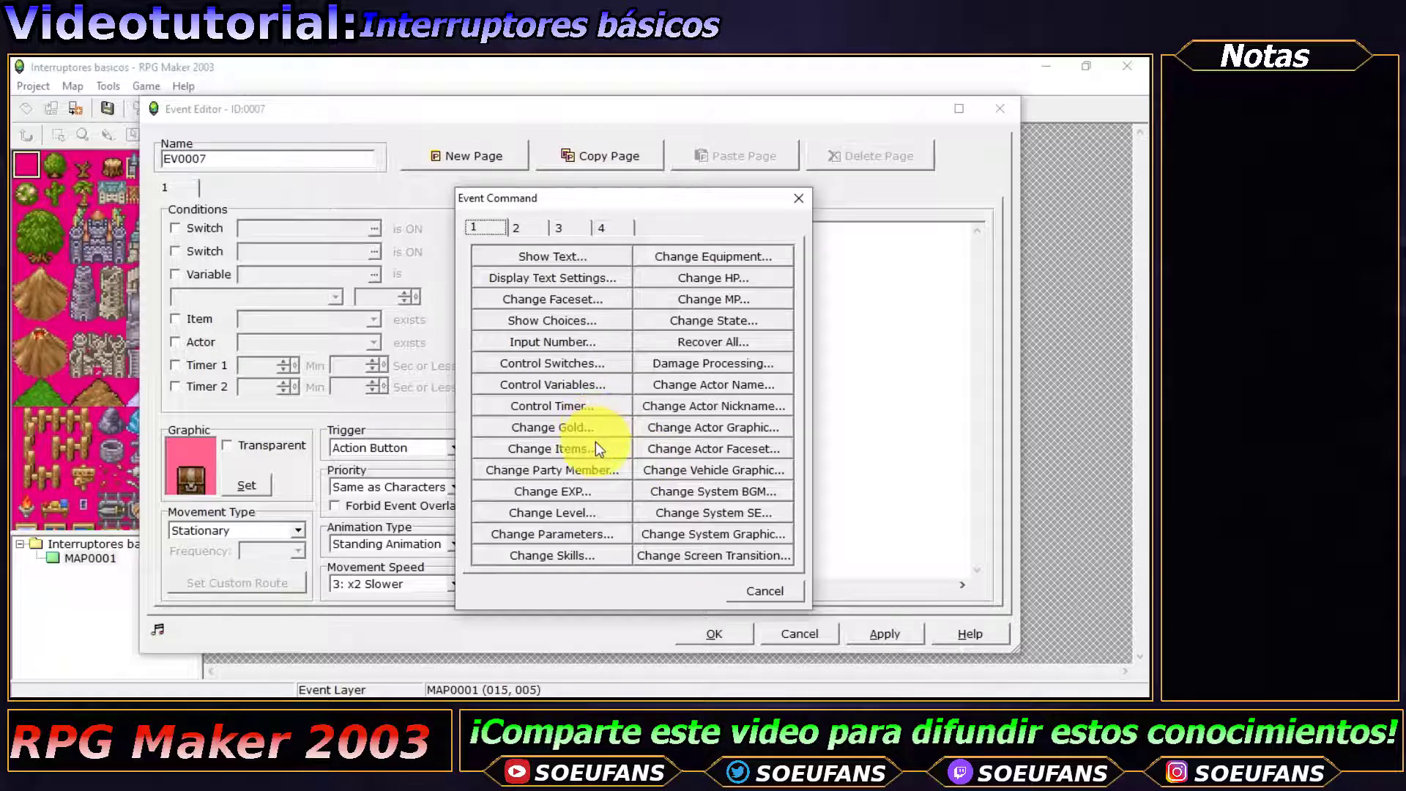
{"action": "left_click", "coordinate": [596, 441]}
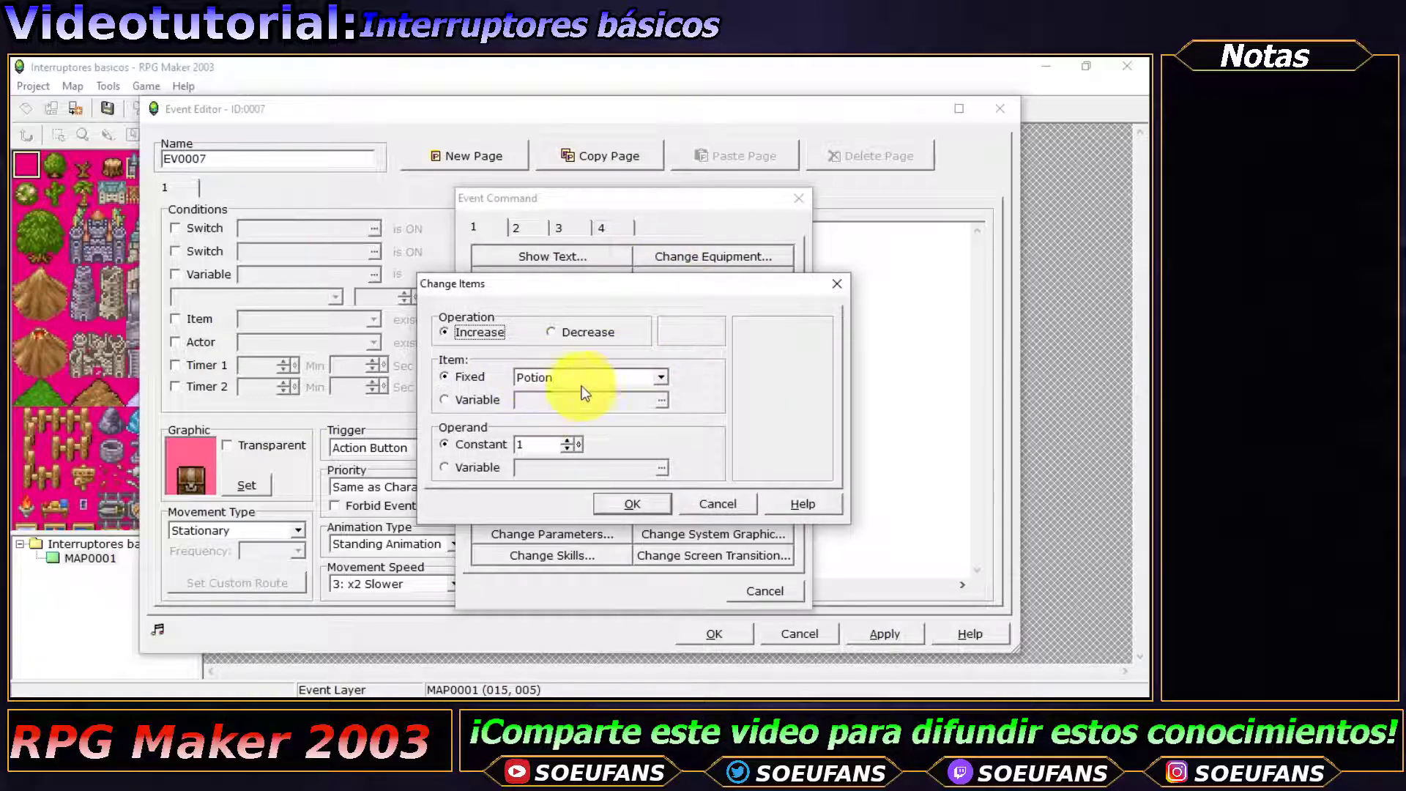
{"action": "left_click", "coordinate": [632, 504]}
{"action": "double_click", "coordinate": [618, 301]}
{"action": "left_click", "coordinate": [525, 257]}
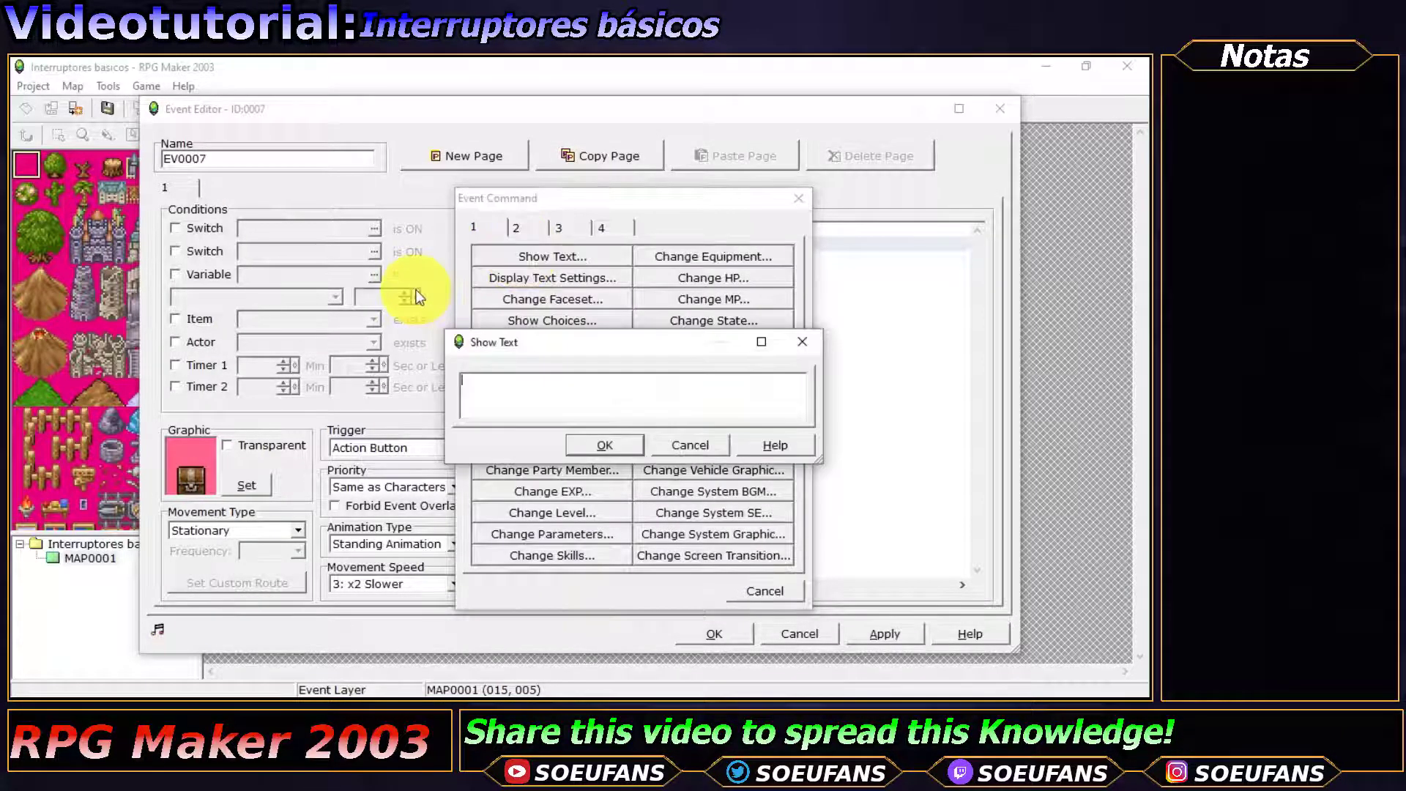
{"action": "type", "text": "pocion obtenido"}
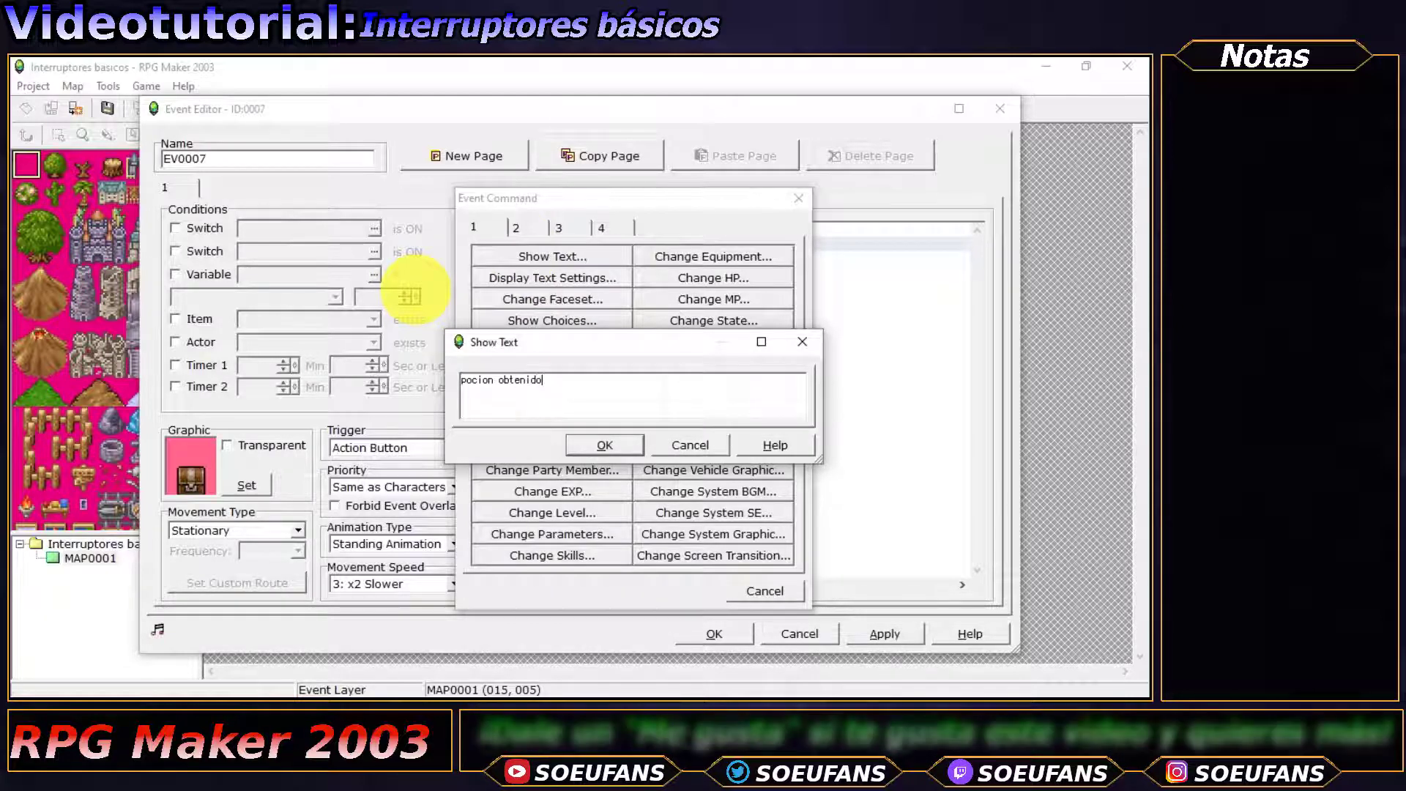
{"action": "left_click", "coordinate": [605, 447]}
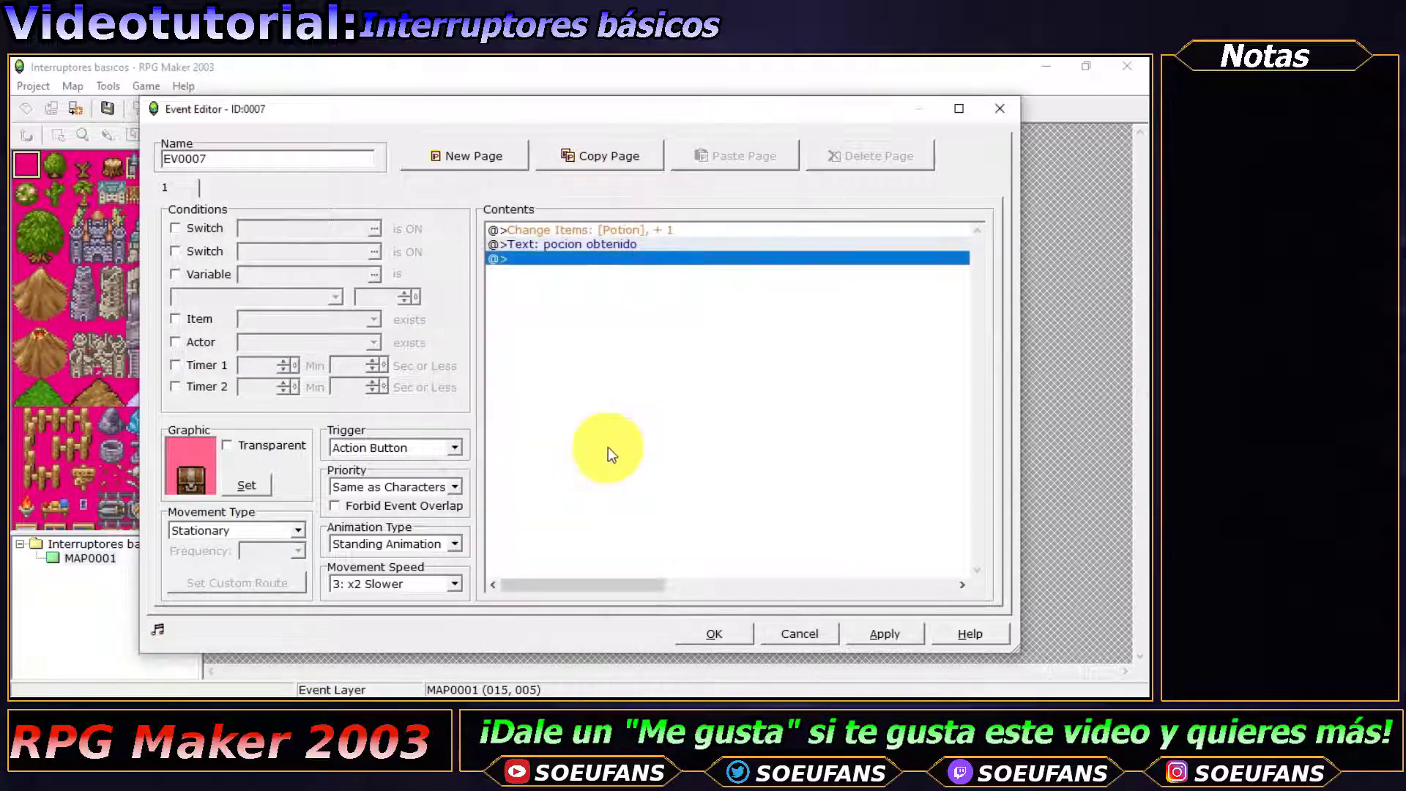
Step: Name switch 0003 "Cofre obtenido" and add a Control Switches command to the chest event that turns it ON
{"action": "double_click", "coordinate": [596, 297]}
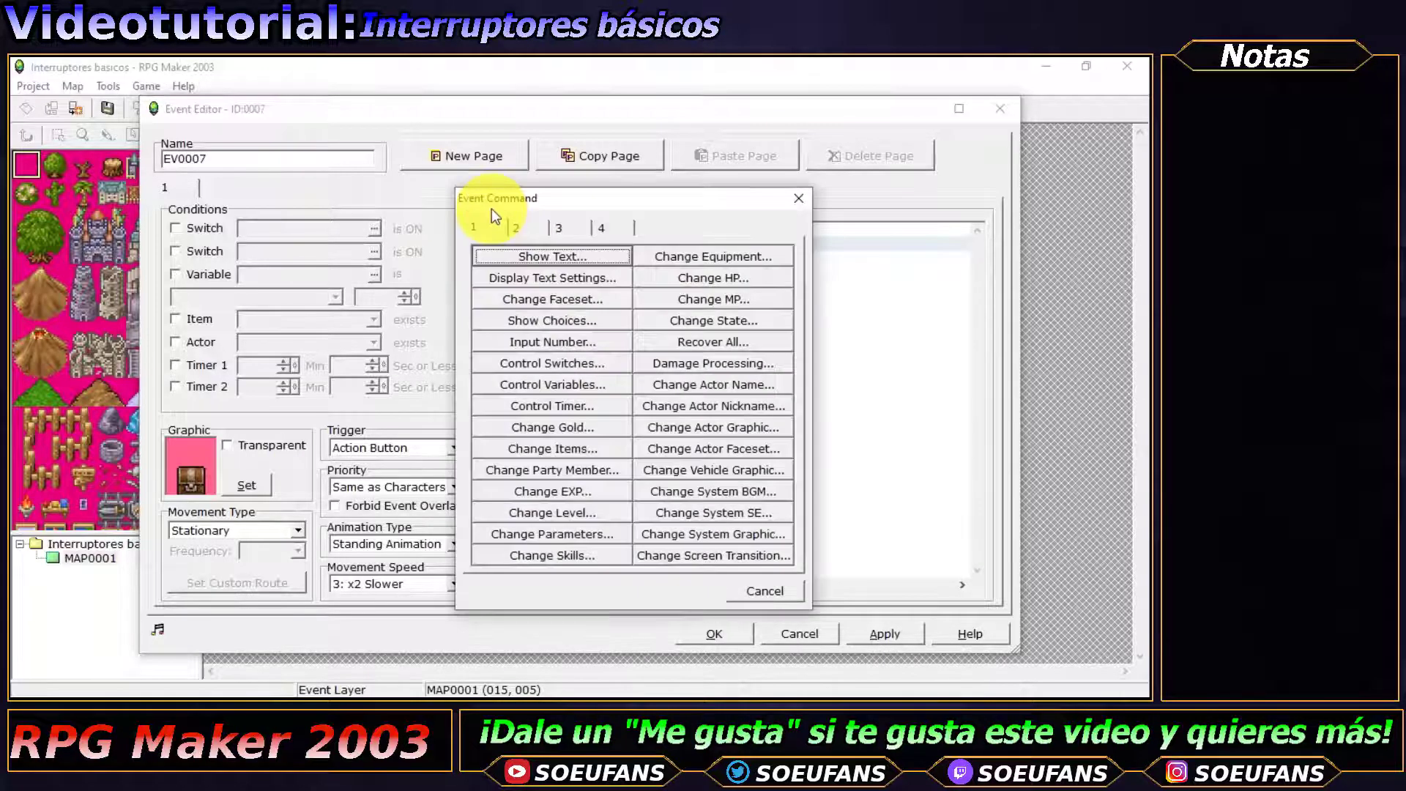
{"action": "left_click", "coordinate": [593, 361]}
{"action": "left_click", "coordinate": [736, 357]}
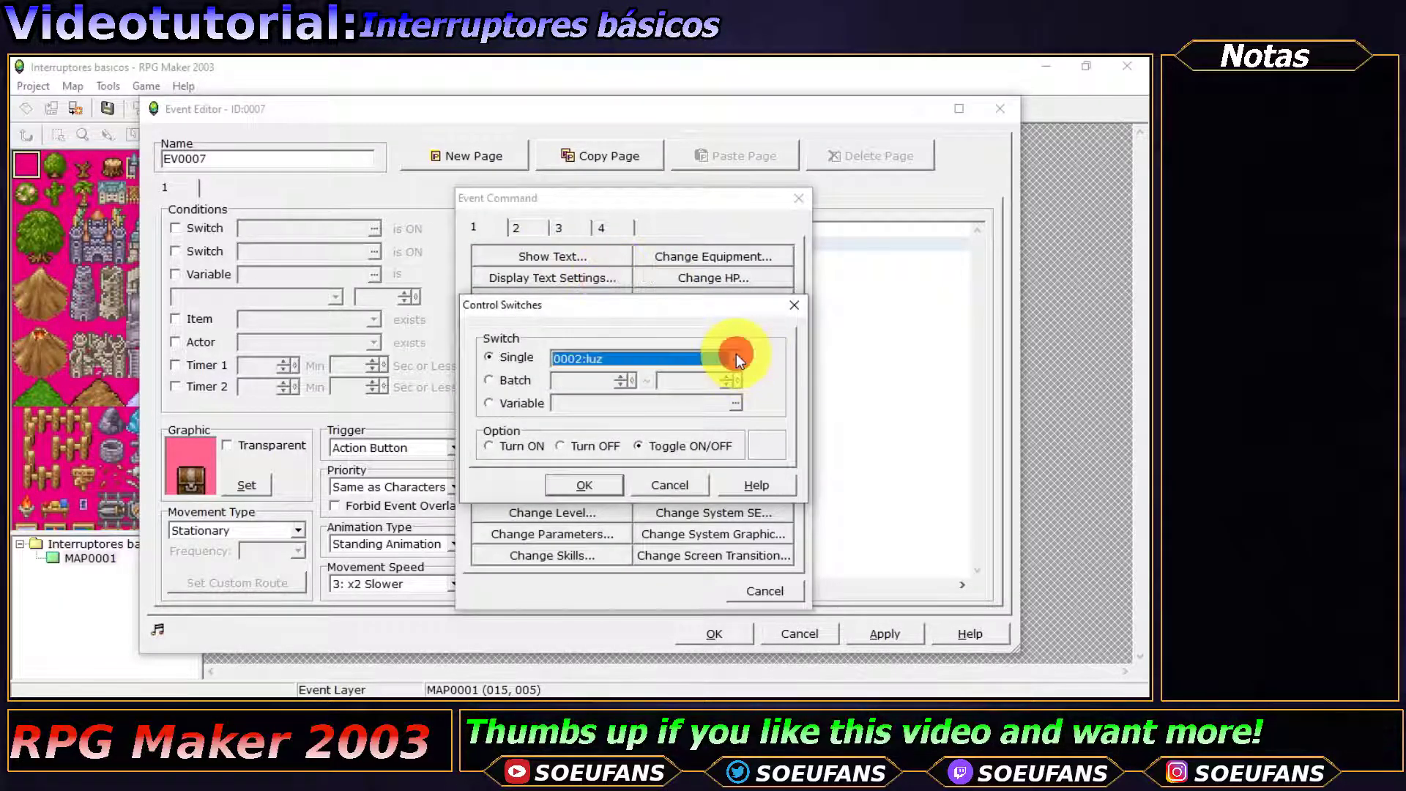
{"action": "left_click", "coordinate": [736, 357]}
{"action": "left_click", "coordinate": [662, 284]}
{"action": "left_click", "coordinate": [696, 533]}
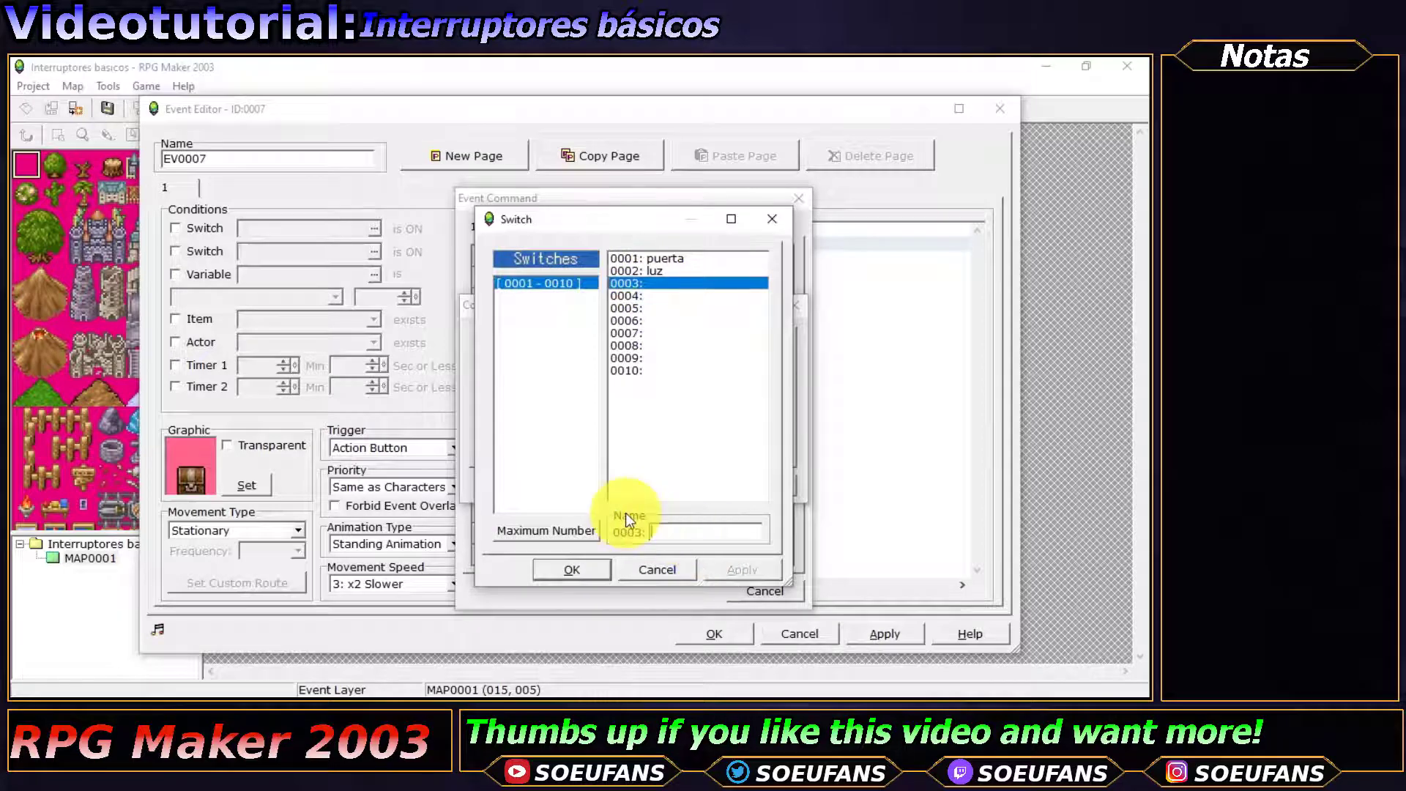
{"action": "type", "text": "Cofre obtenido"}
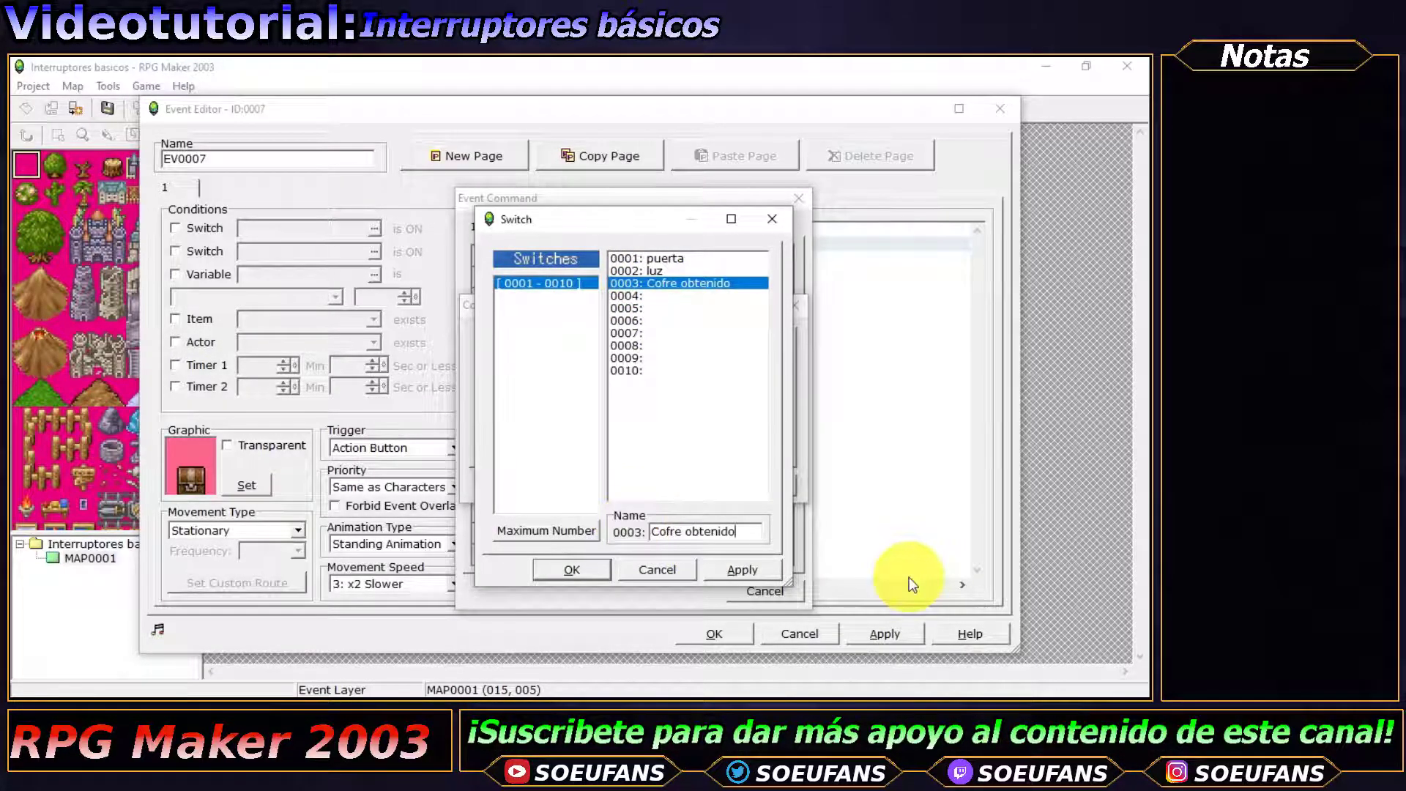
{"action": "left_click", "coordinate": [578, 568]}
{"action": "left_click", "coordinate": [508, 446]}
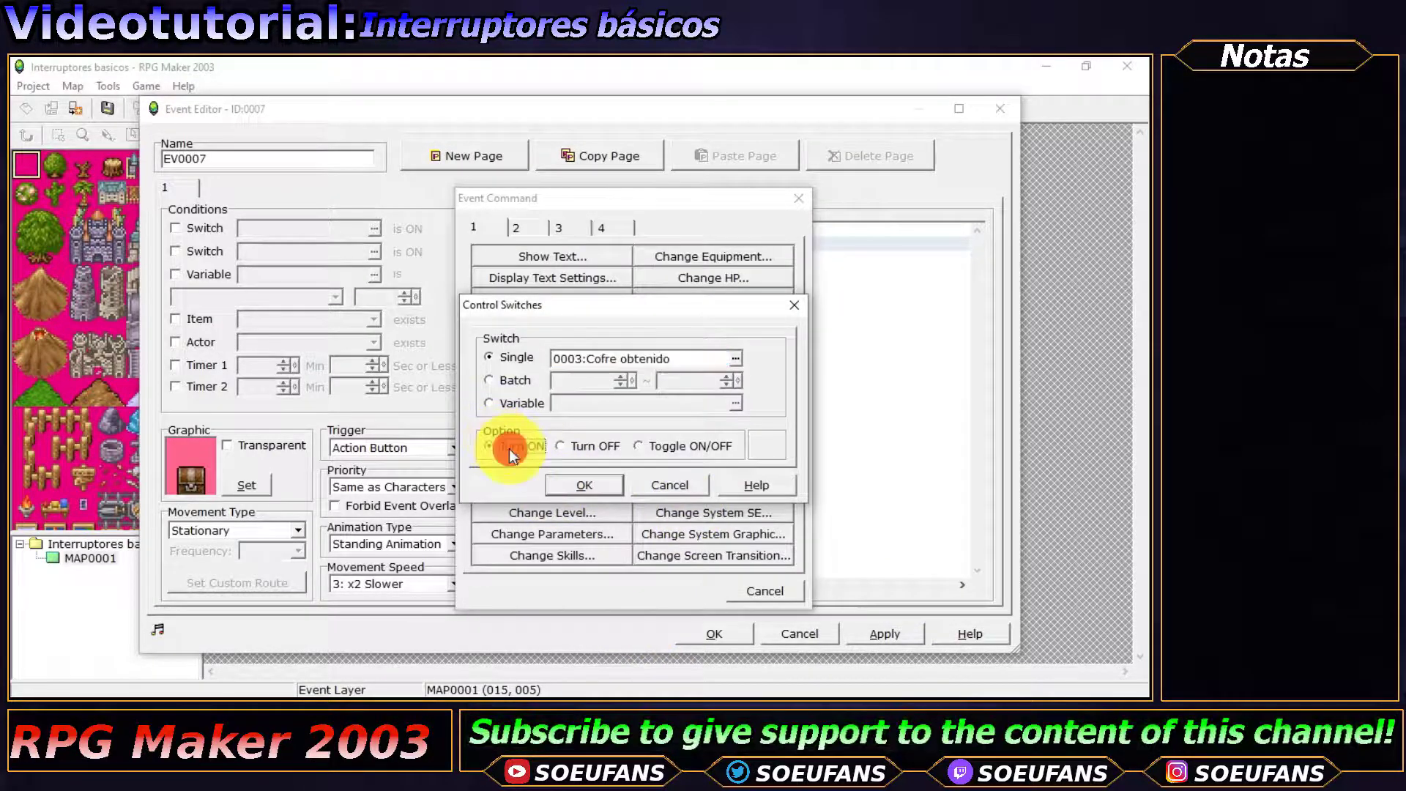
{"action": "left_click", "coordinate": [578, 487]}
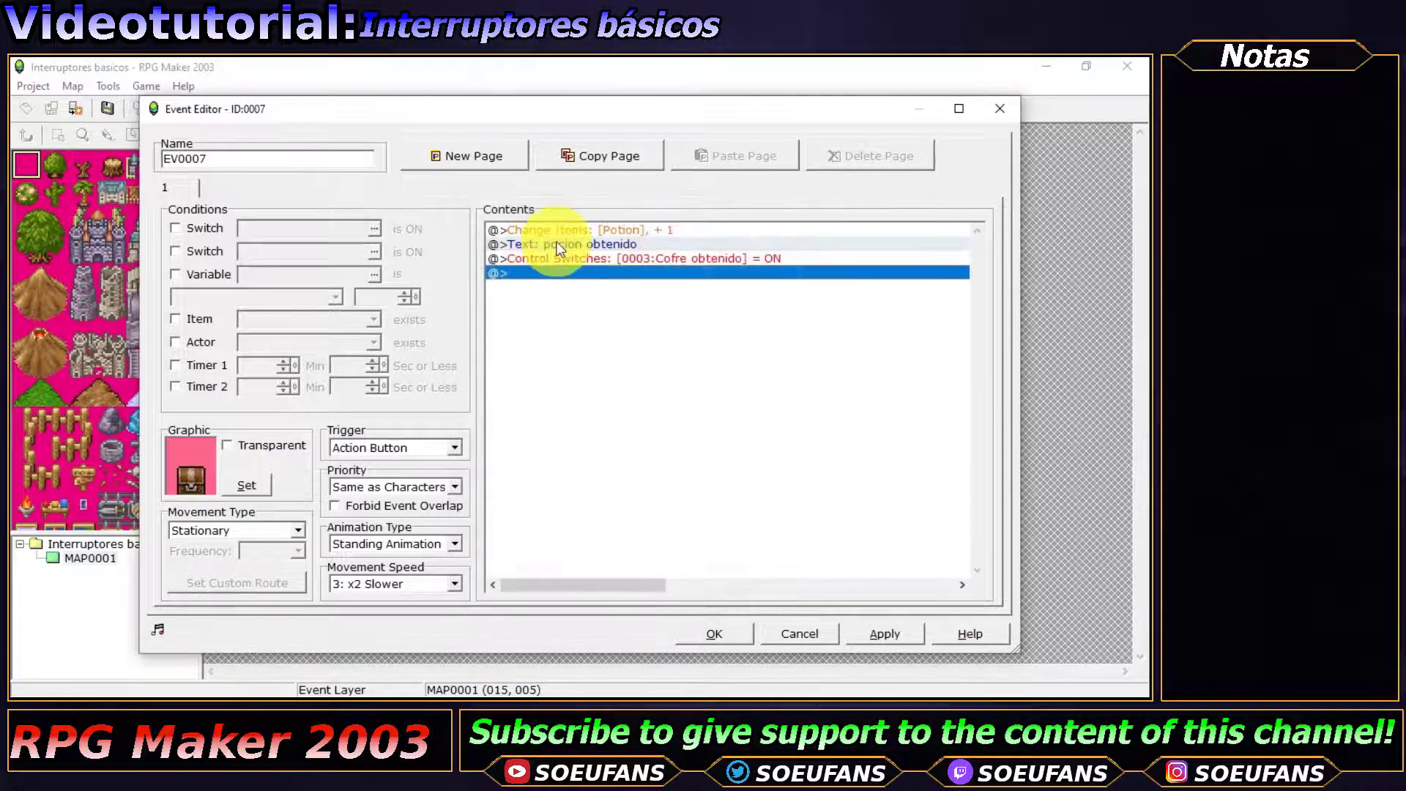
Step: Add a second page to the chest event with the condition that switch 0003:Cofre obtenido is ON
{"action": "left_click", "coordinate": [461, 155]}
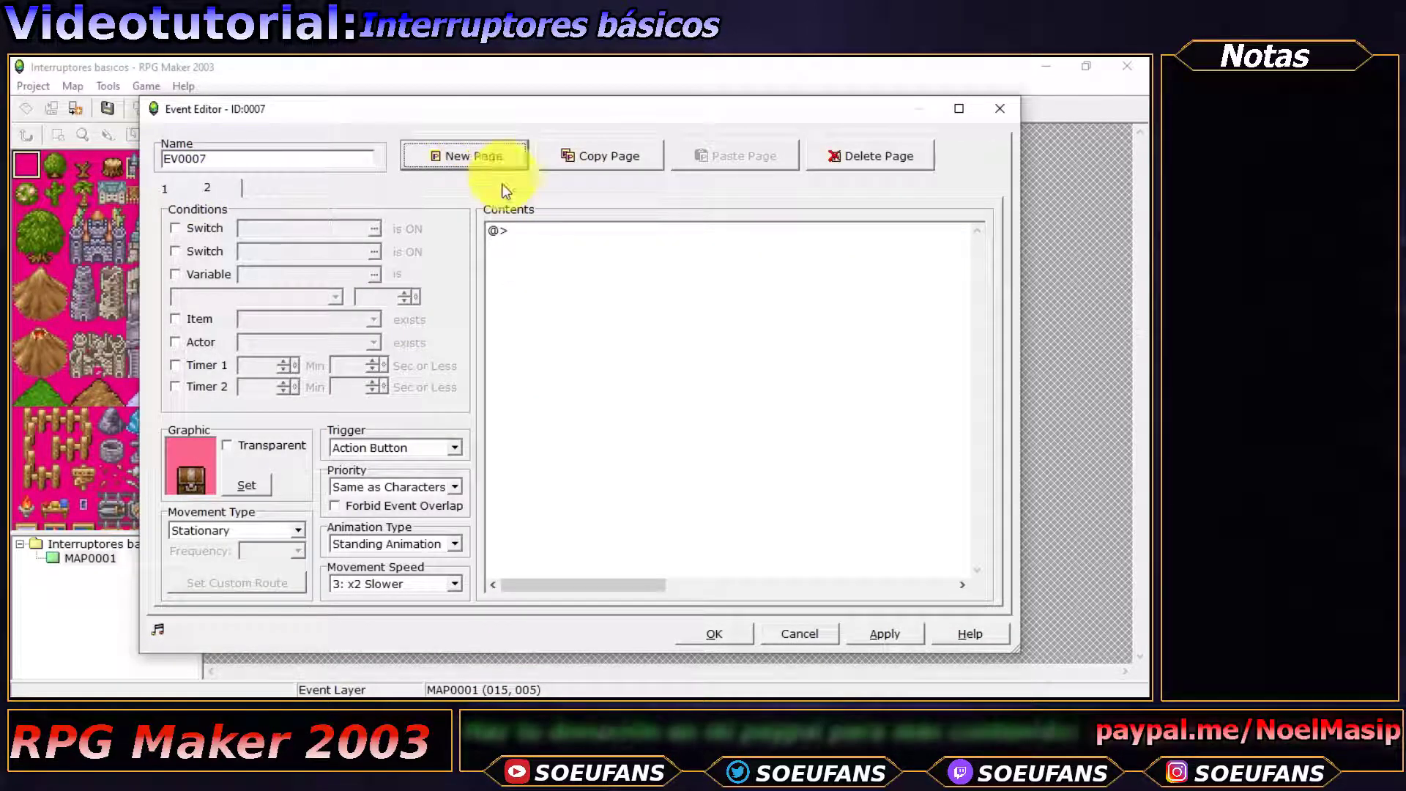
{"action": "left_click", "coordinate": [202, 229]}
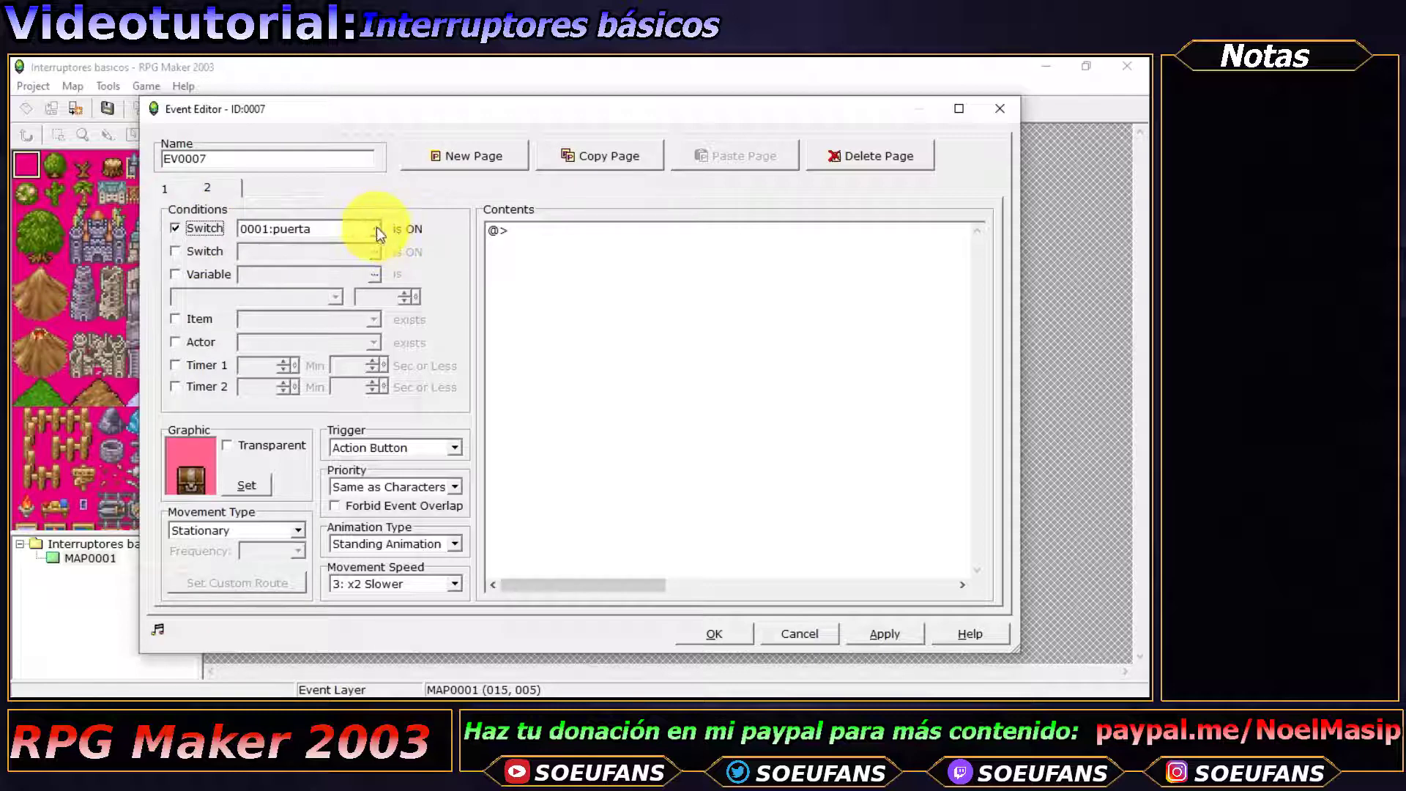
{"action": "left_click", "coordinate": [374, 229]}
{"action": "left_click", "coordinate": [645, 263]}
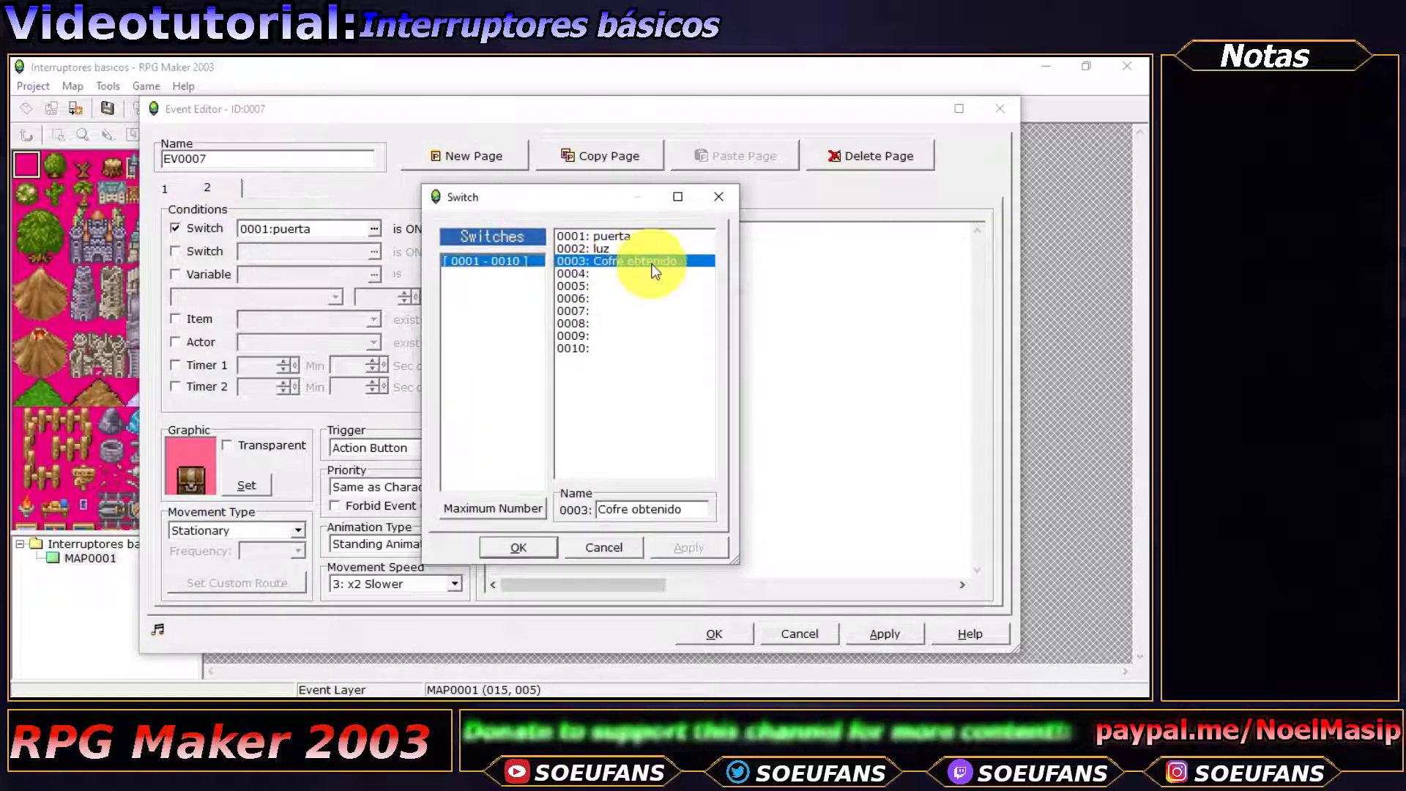
{"action": "double_click", "coordinate": [649, 265]}
Step: Set the second page's graphic to the open brown chest from Object1, using the Left direction
{"action": "left_click", "coordinate": [251, 486]}
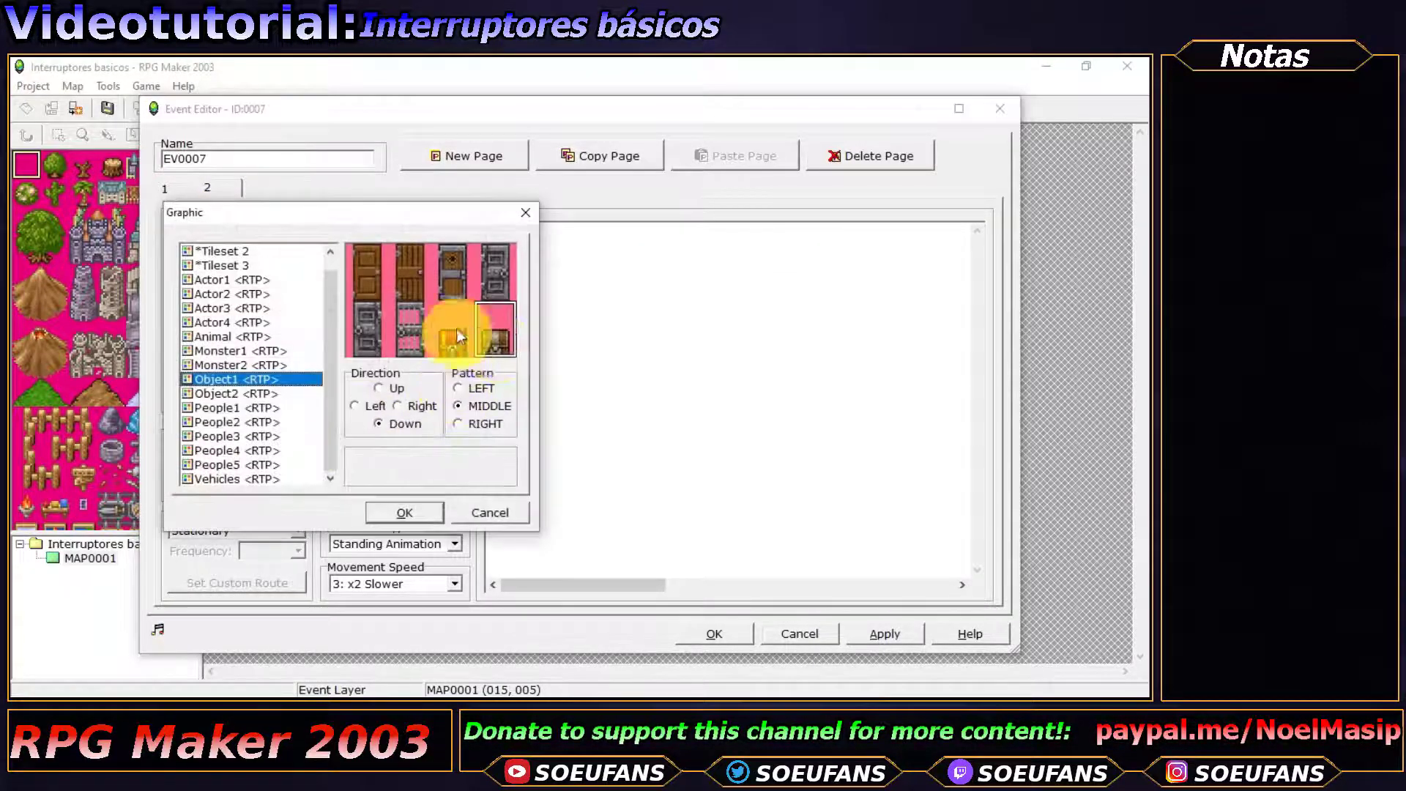
{"action": "left_click", "coordinate": [355, 406]}
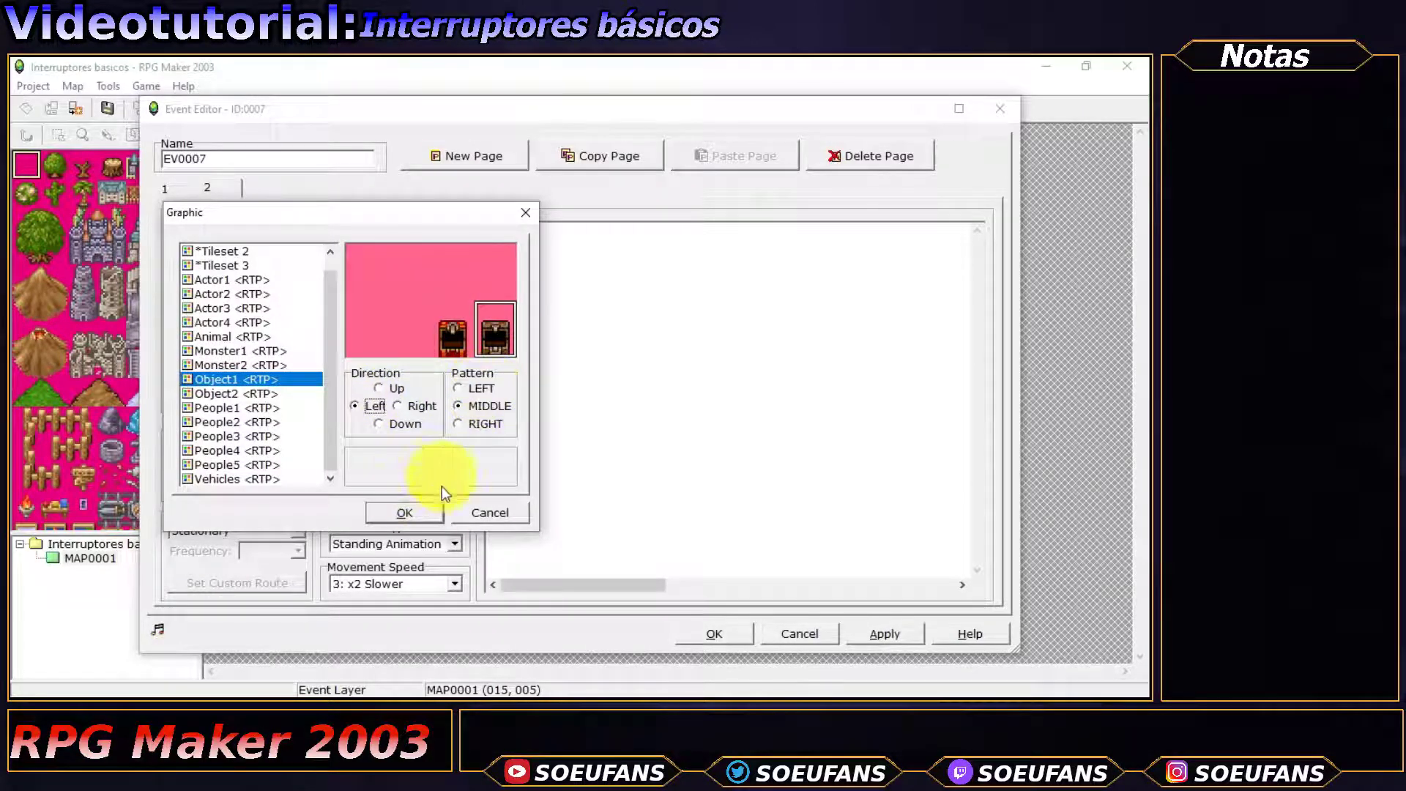
{"action": "left_click", "coordinate": [417, 511]}
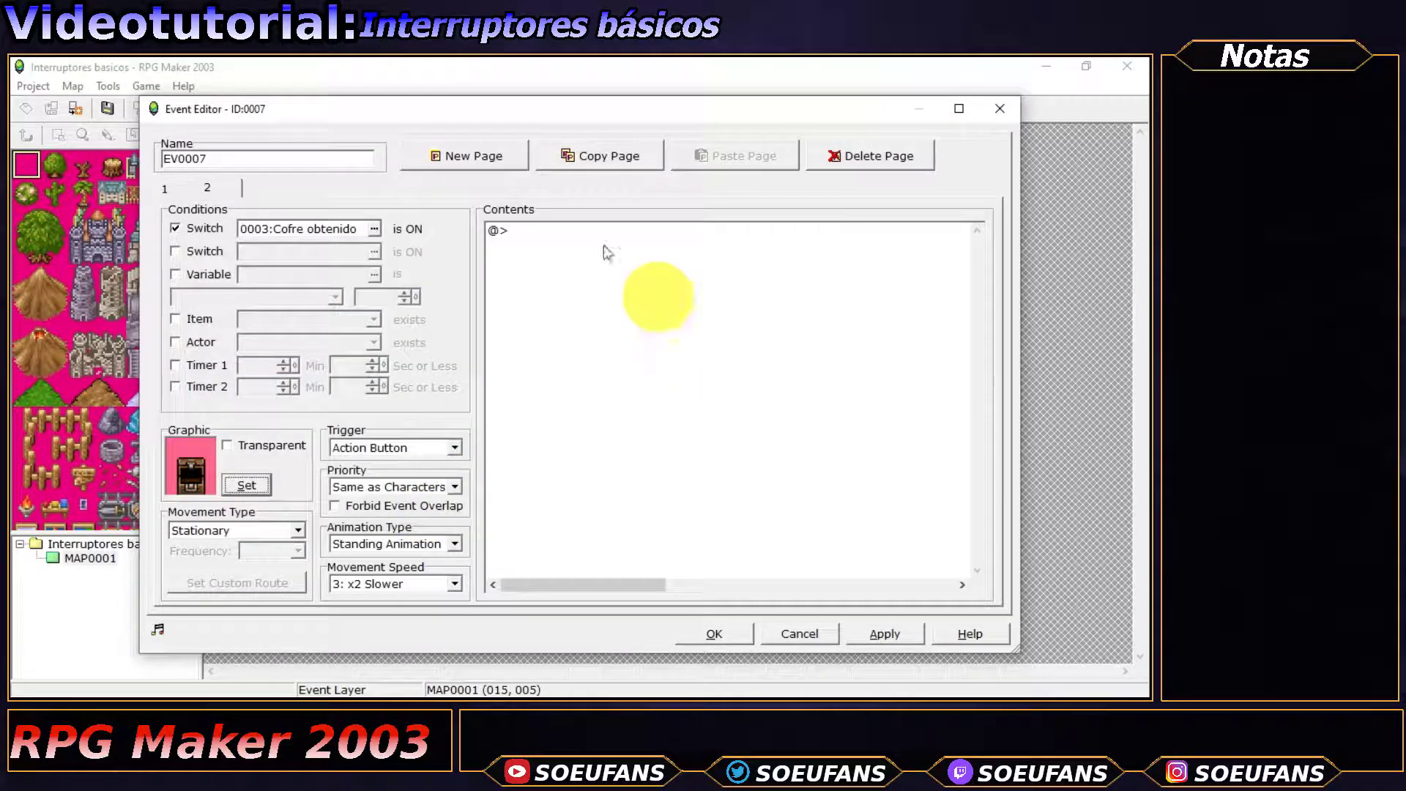
{"action": "left_click", "coordinate": [192, 189]}
{"action": "left_click", "coordinate": [222, 192]}
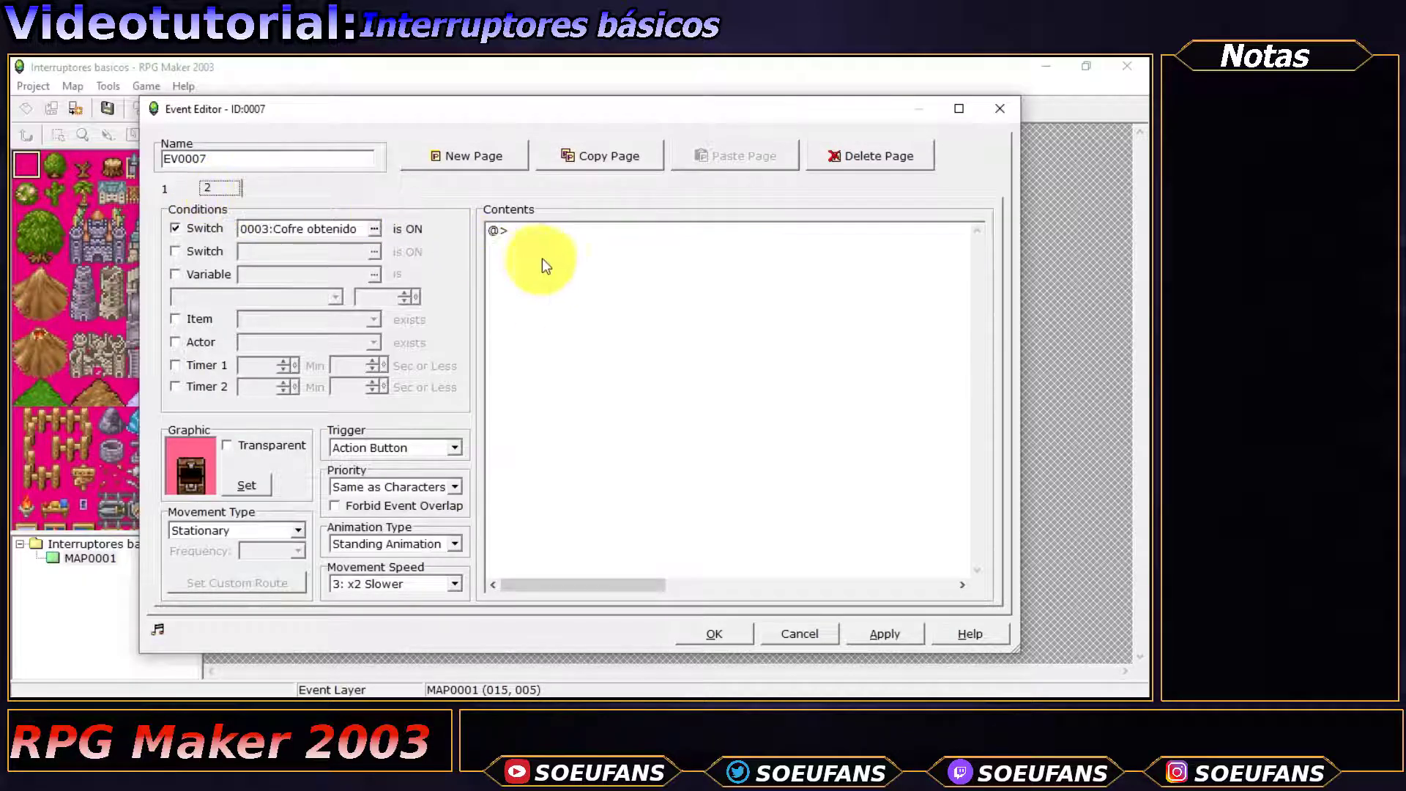
Step: Add a Show Text command reading "esta vacio" to the second page, and save the chest event
{"action": "double_click", "coordinate": [579, 233]}
{"action": "left_click", "coordinate": [531, 253]}
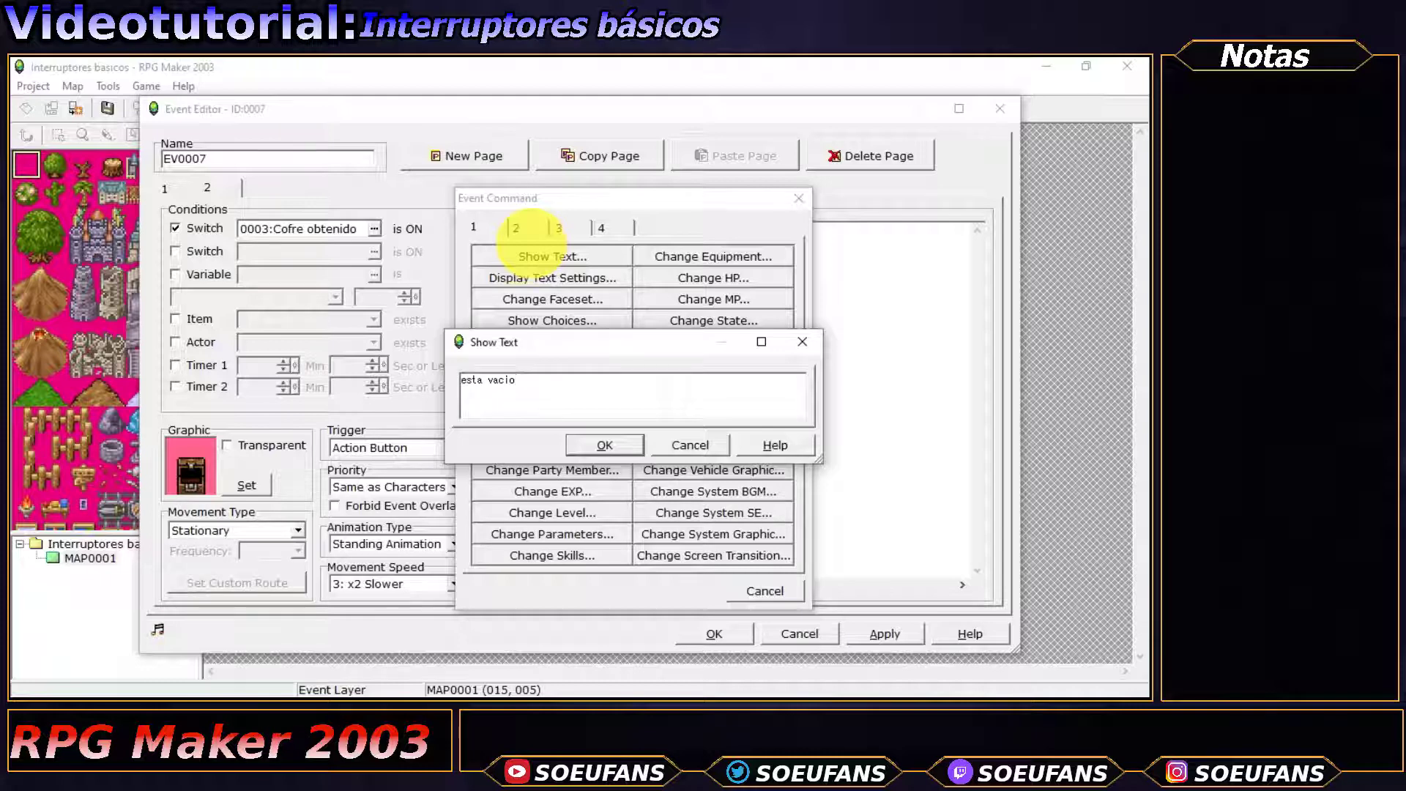
{"action": "left_click", "coordinate": [612, 442]}
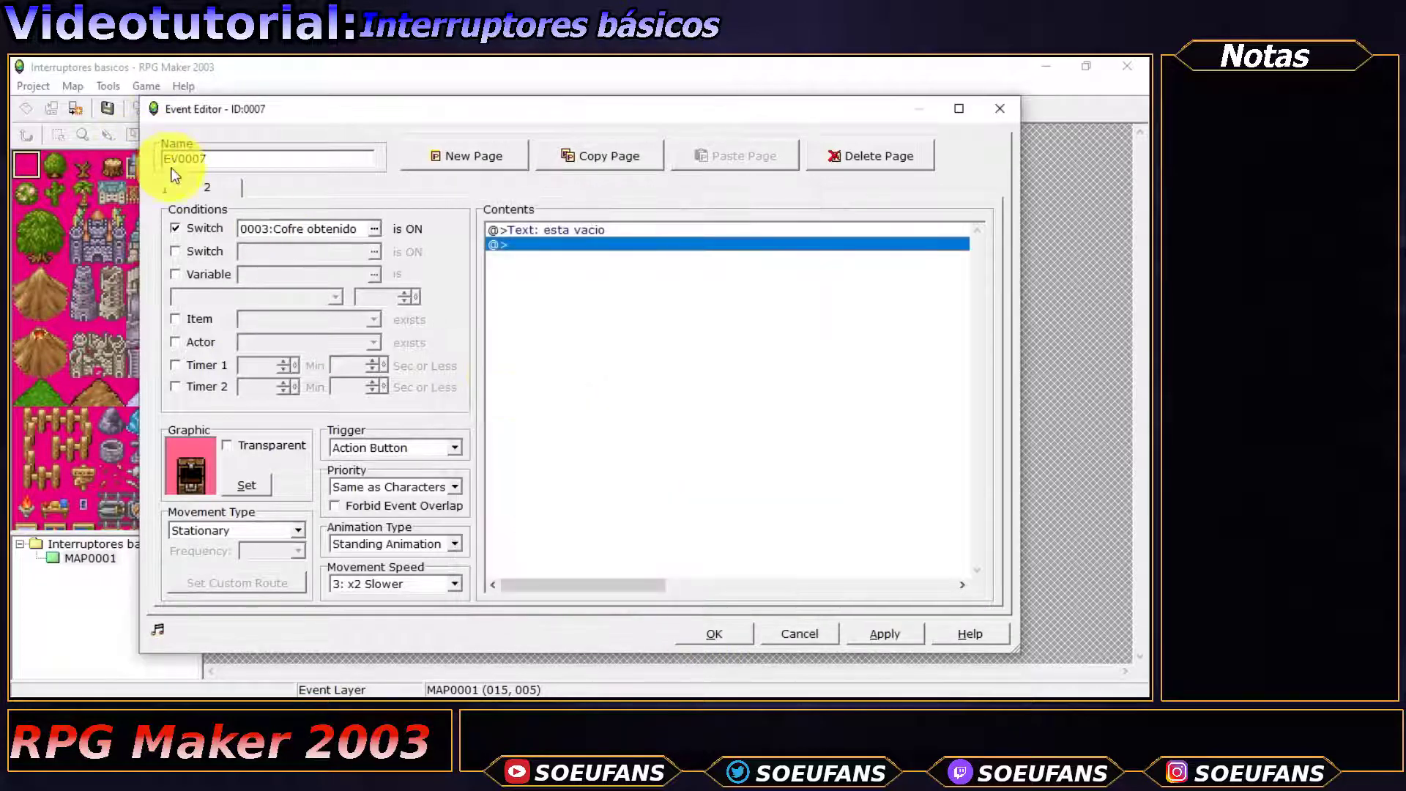
{"action": "left_click", "coordinate": [715, 635]}
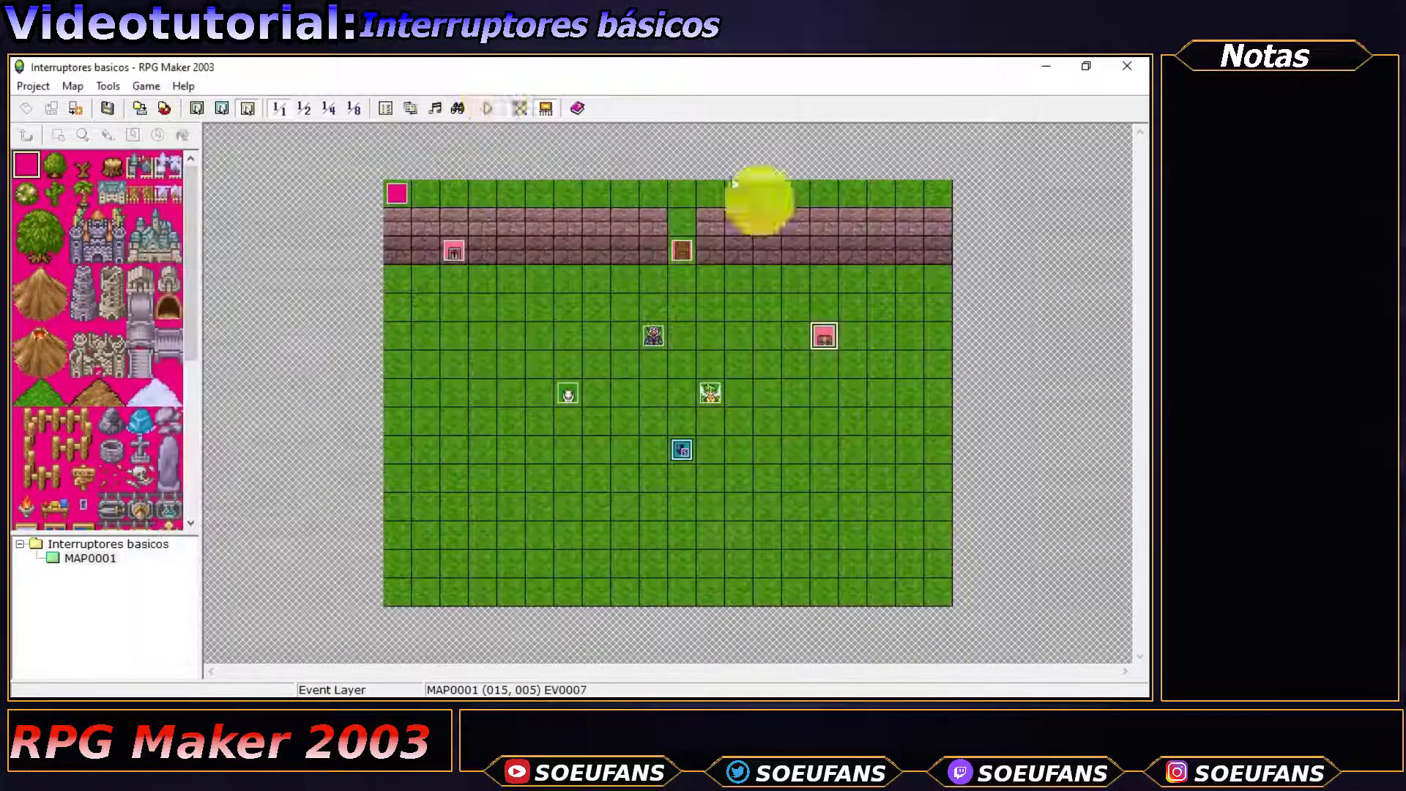
Step: Save the project and start a playtest, walking the hero to the tile just below the chest
{"action": "left_click", "coordinate": [486, 109]}
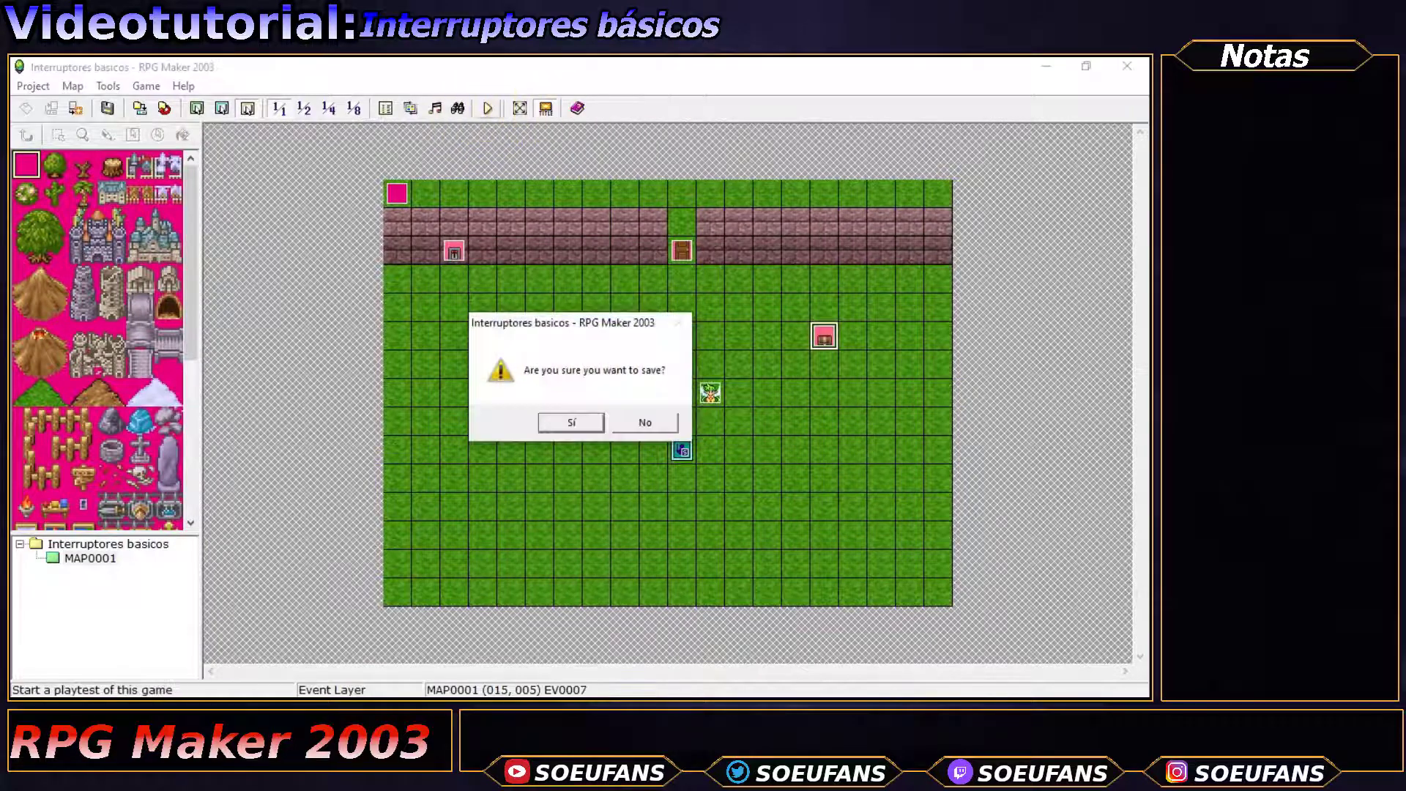
{"action": "key", "text": "Return"}
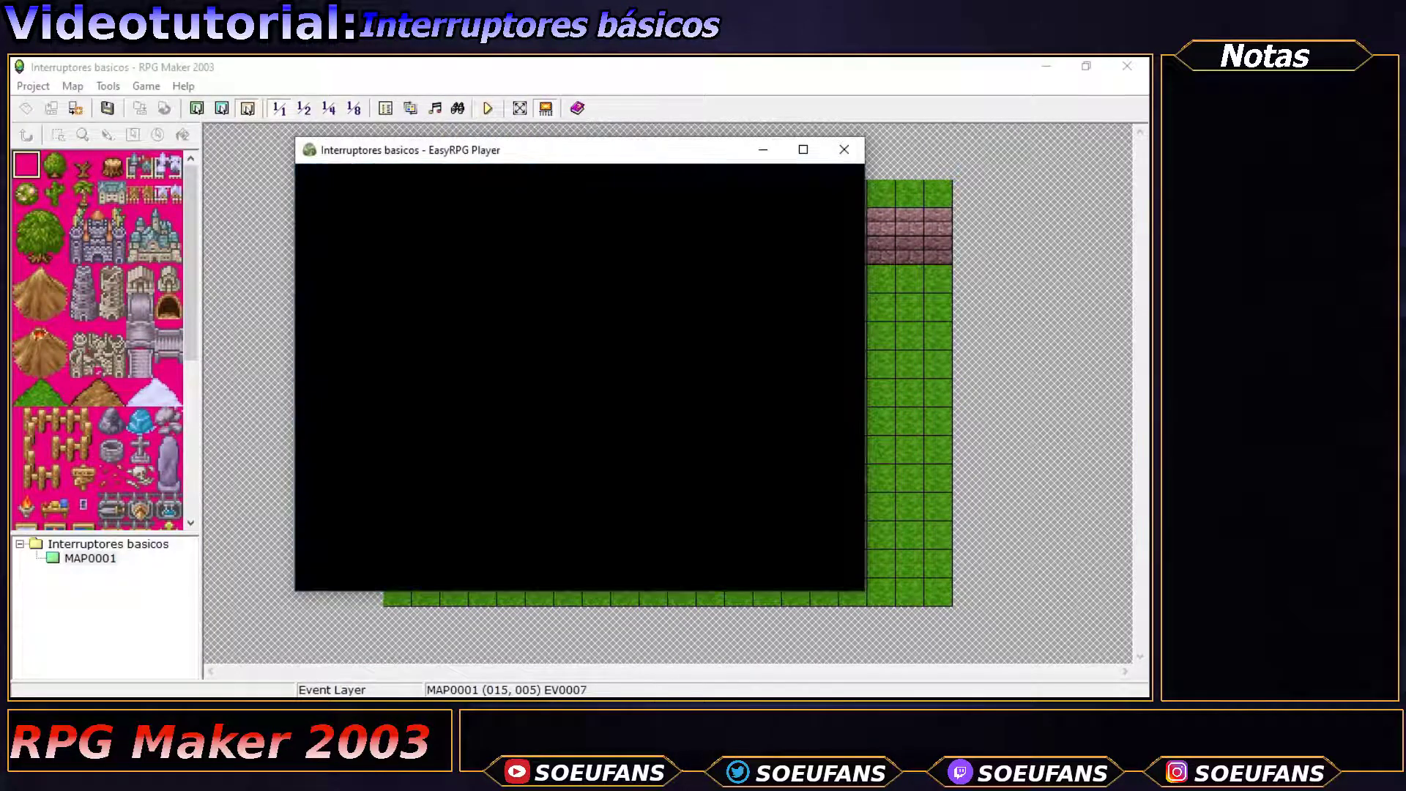
{"action": "key", "text": "Right"}
{"action": "key", "text": "Up"}
Step: Check the state of the Cofre obtenido switch in the playtest's debug switch list, and return to the map
{"action": "key", "text": "F9"}
{"action": "key", "text": "Down"}
{"action": "key", "text": "Down"}
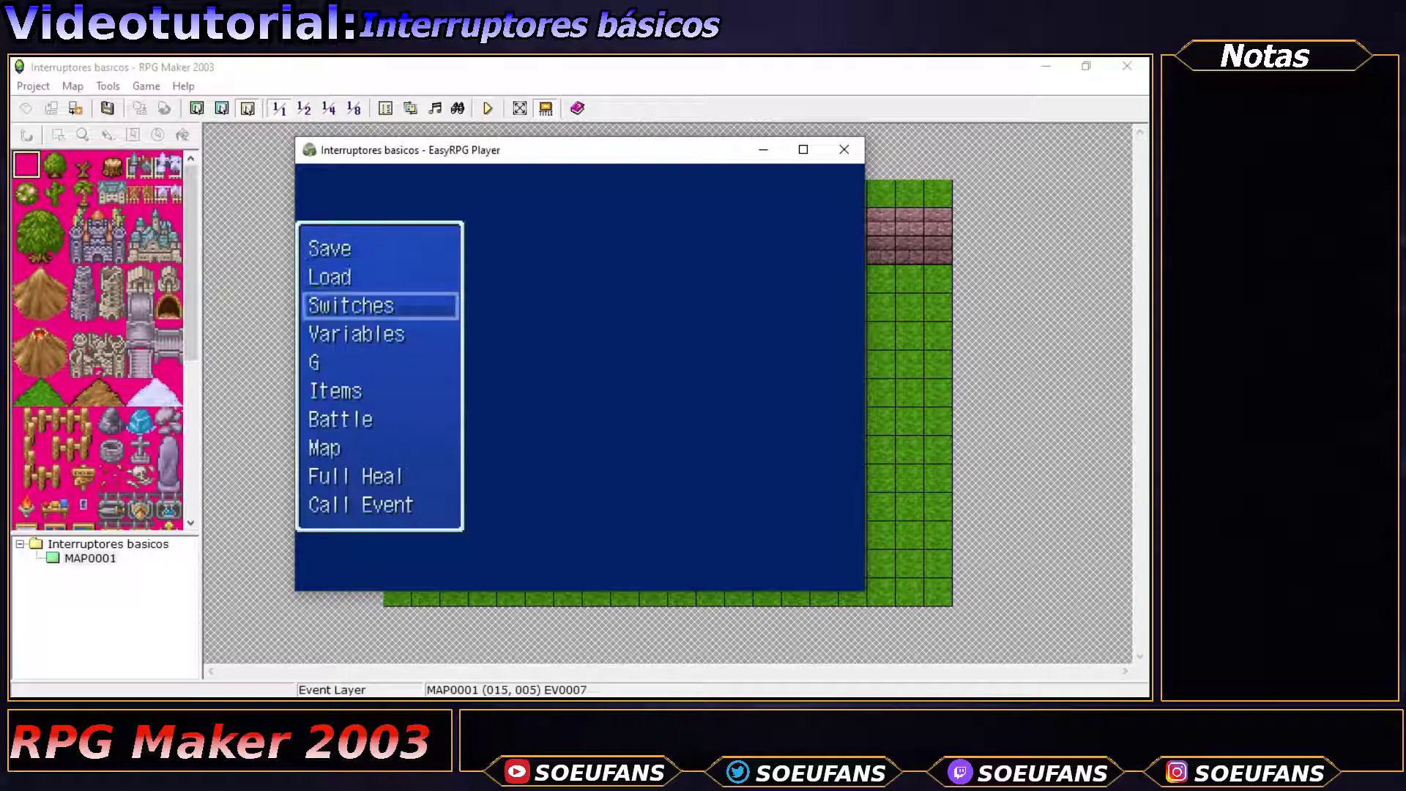
{"action": "key", "text": "Return"}
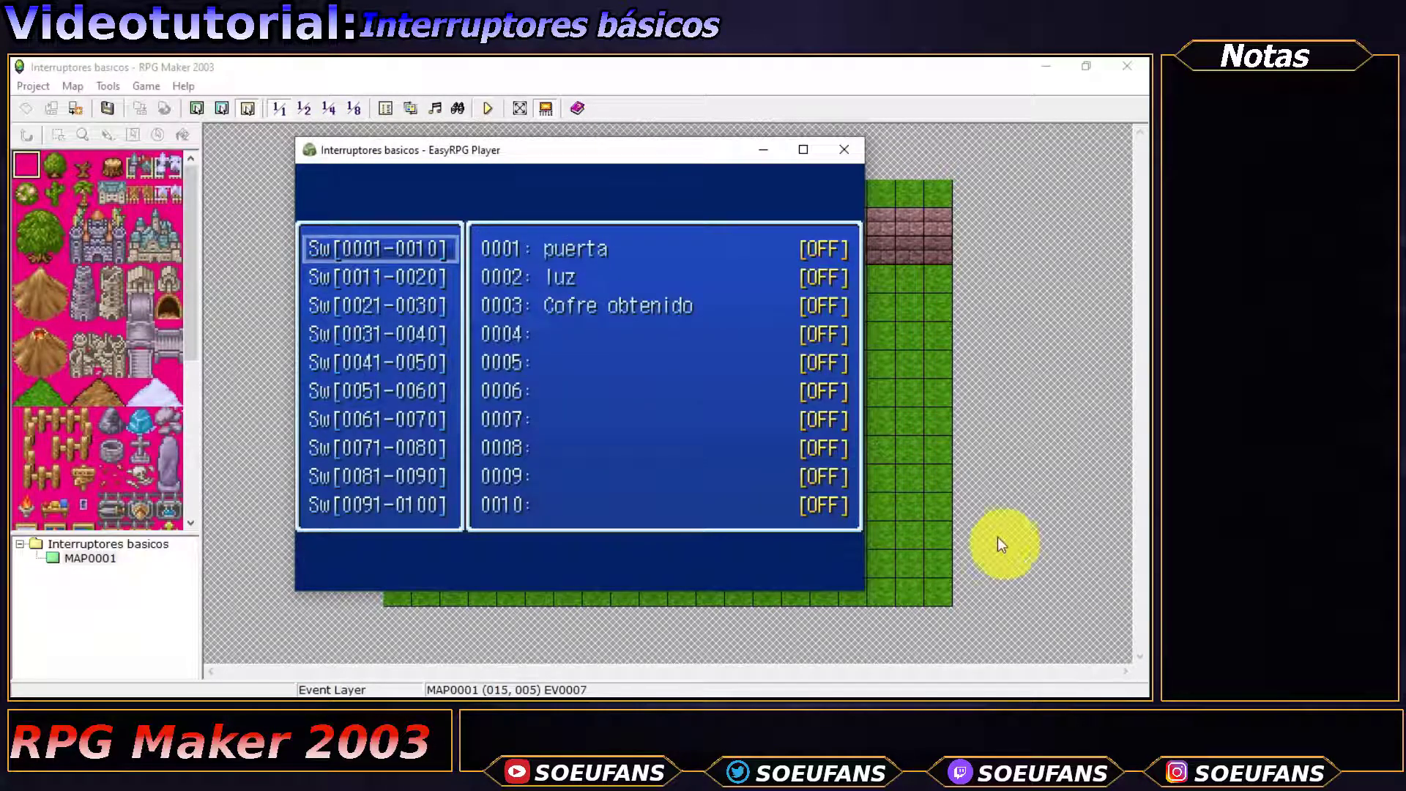
{"action": "key", "text": "Escape"}
{"action": "key", "text": "Escape"}
Step: Open the chest in the playtest, dismiss its message, and look at the hero's item inventory
{"action": "key", "text": "Return"}
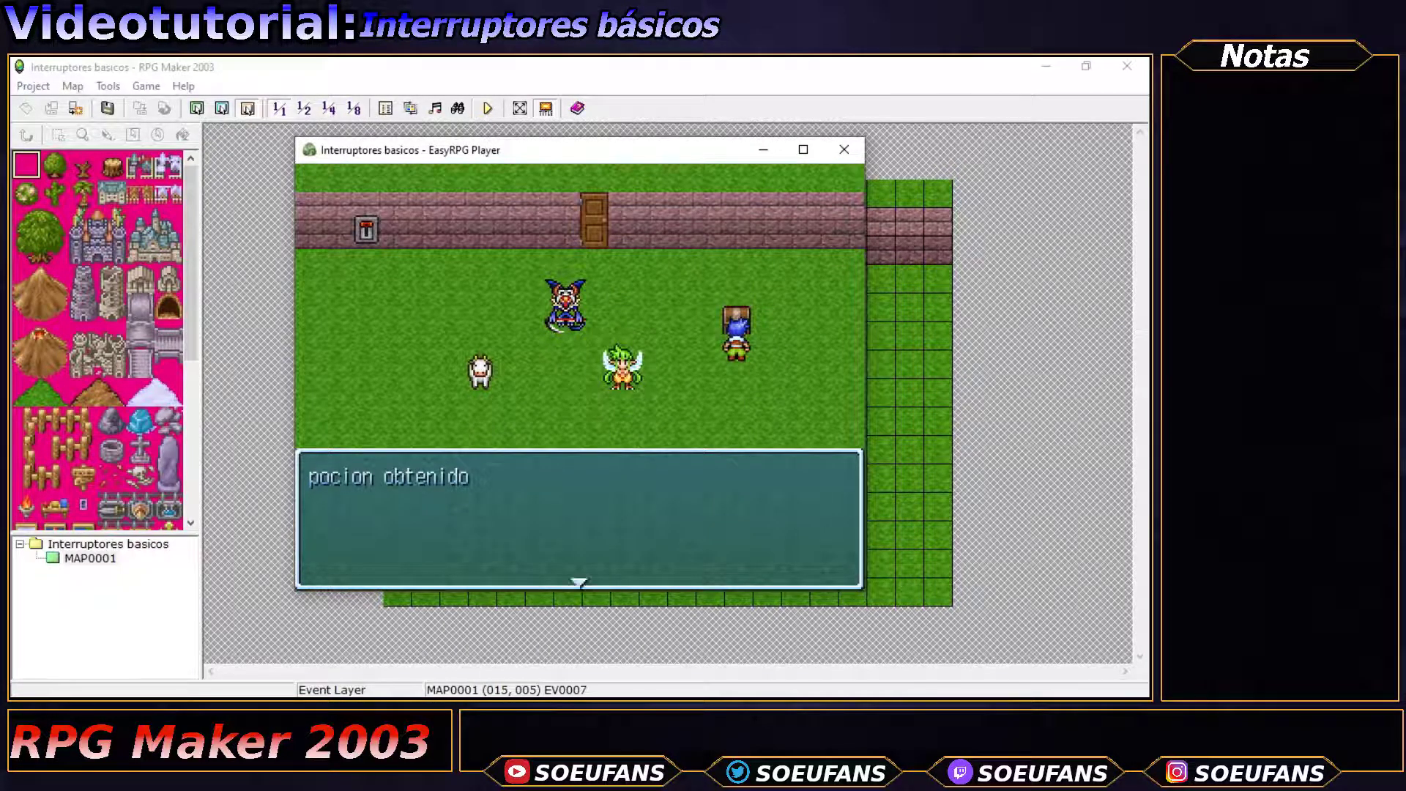
{"action": "key", "text": "Return"}
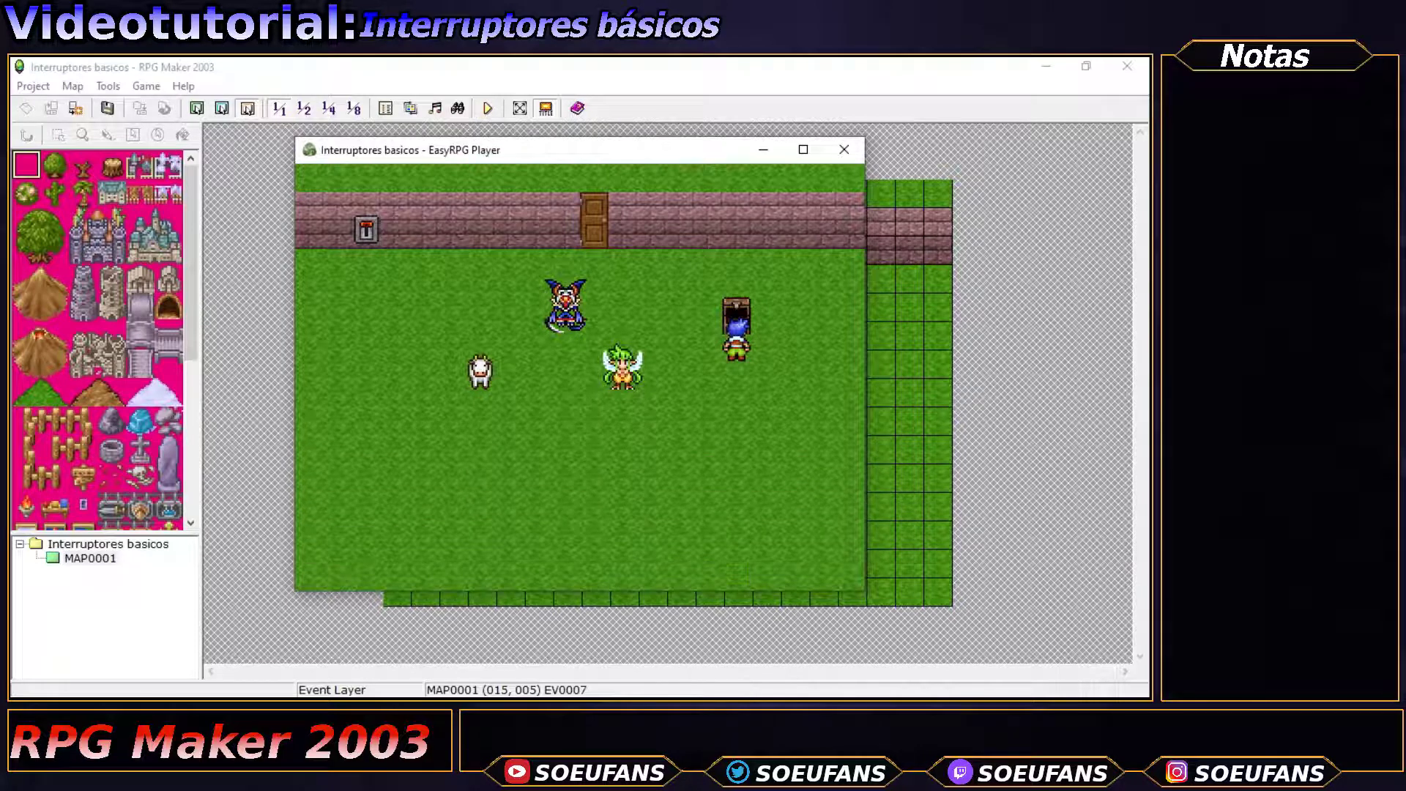
{"action": "key", "text": "Escape"}
{"action": "key", "text": "Return"}
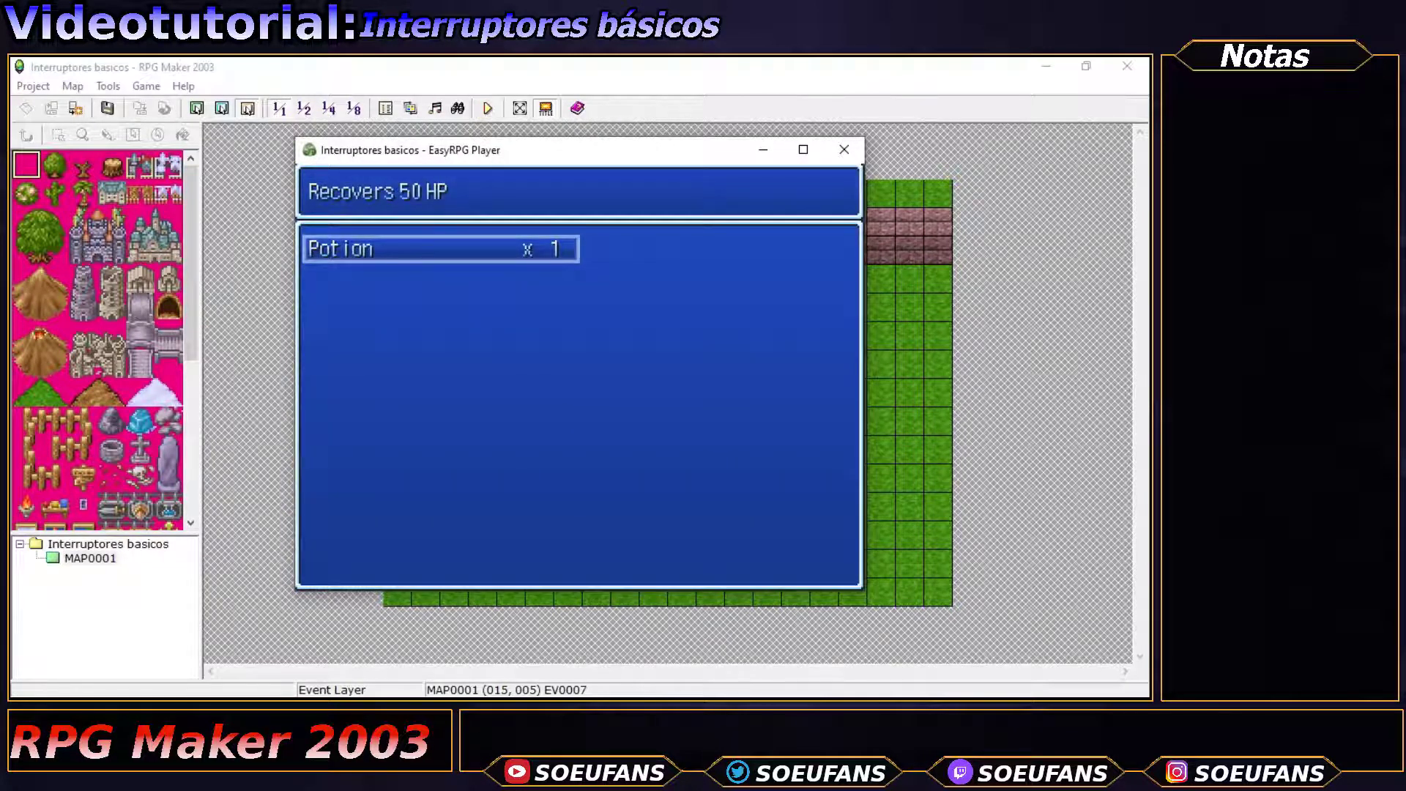
Step: Leave the item inventory, check the Cofre obtenido switch in the playtest's debug switch list, and return to the map
{"action": "key", "text": "Escape"}
{"action": "key", "text": "F9"}
{"action": "key", "text": "Return"}
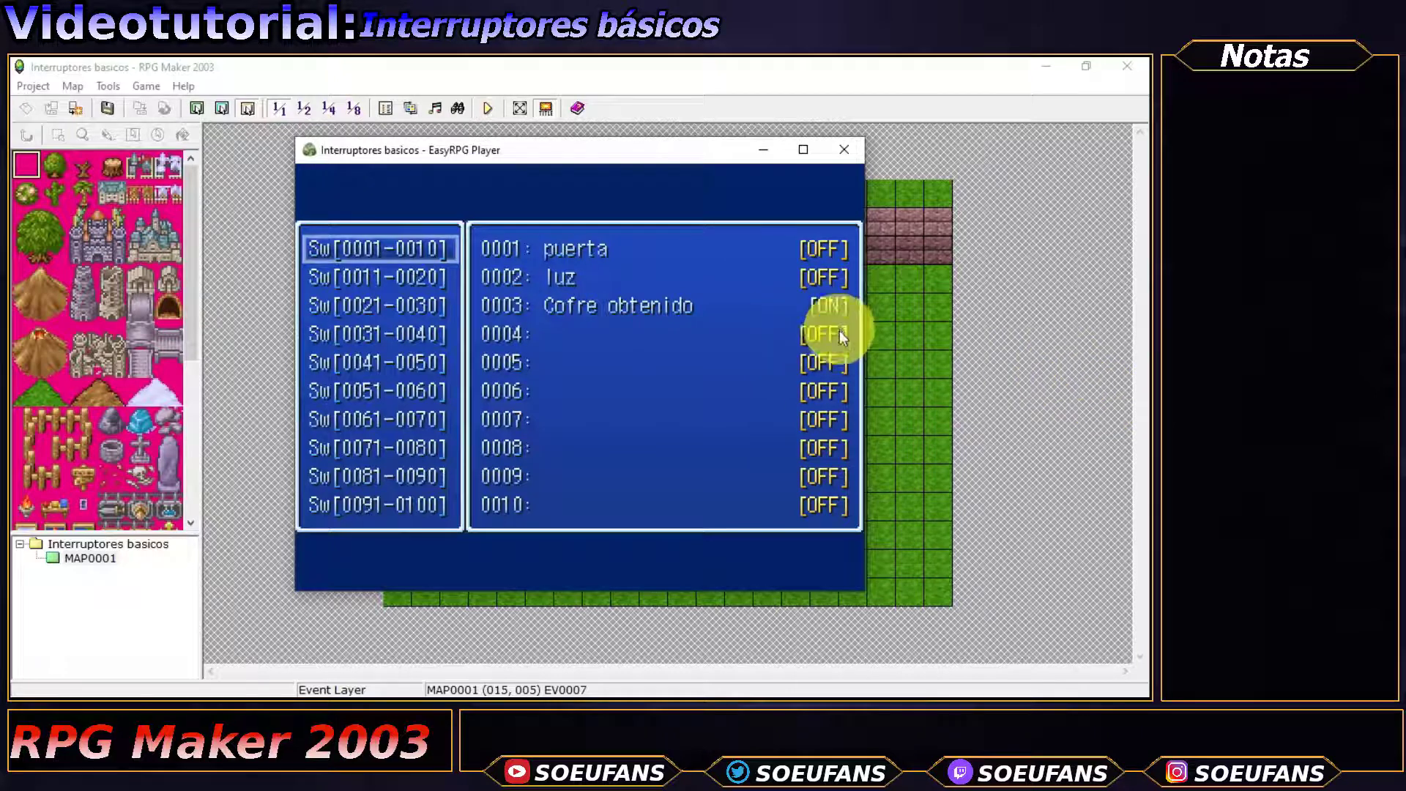
{"action": "key", "text": "Escape"}
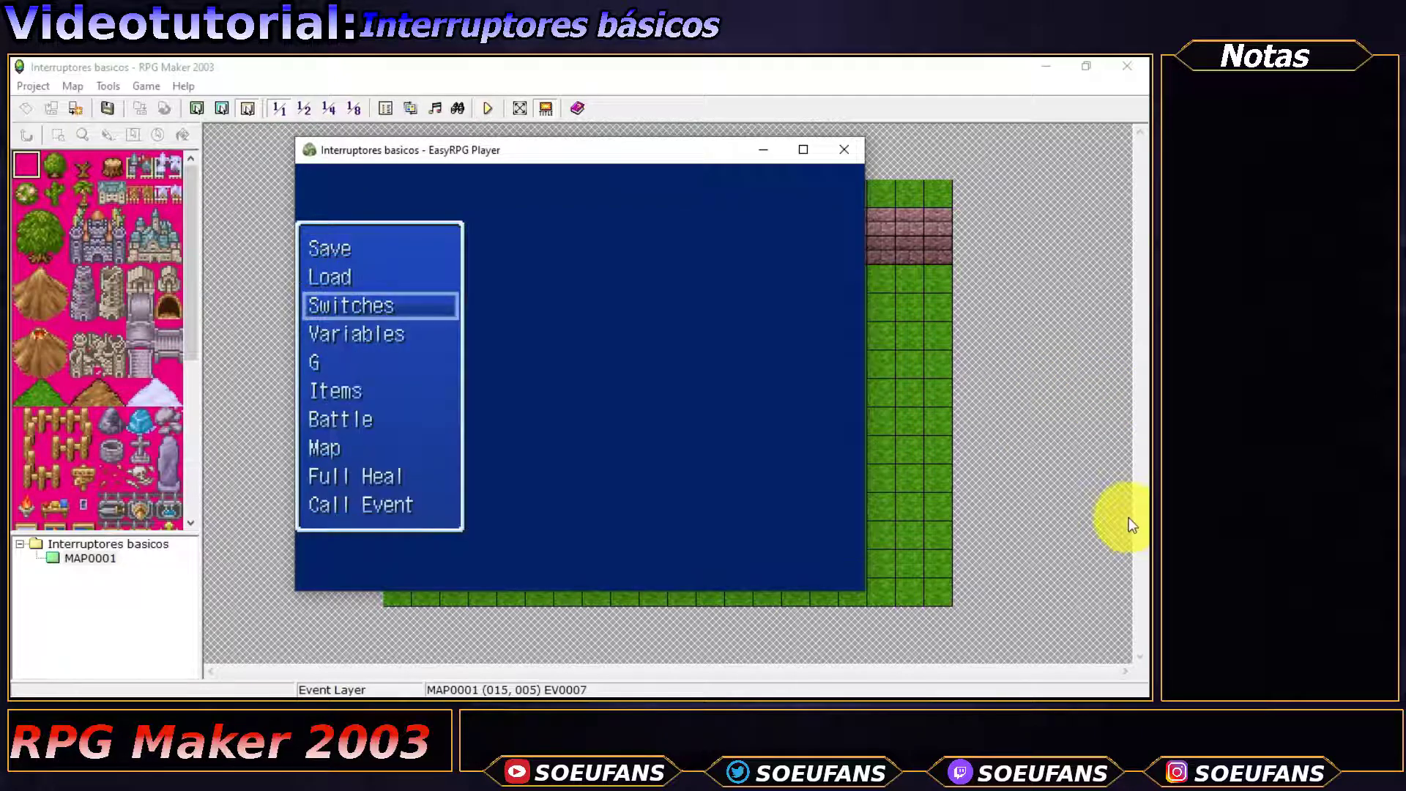
{"action": "key", "text": "Escape"}
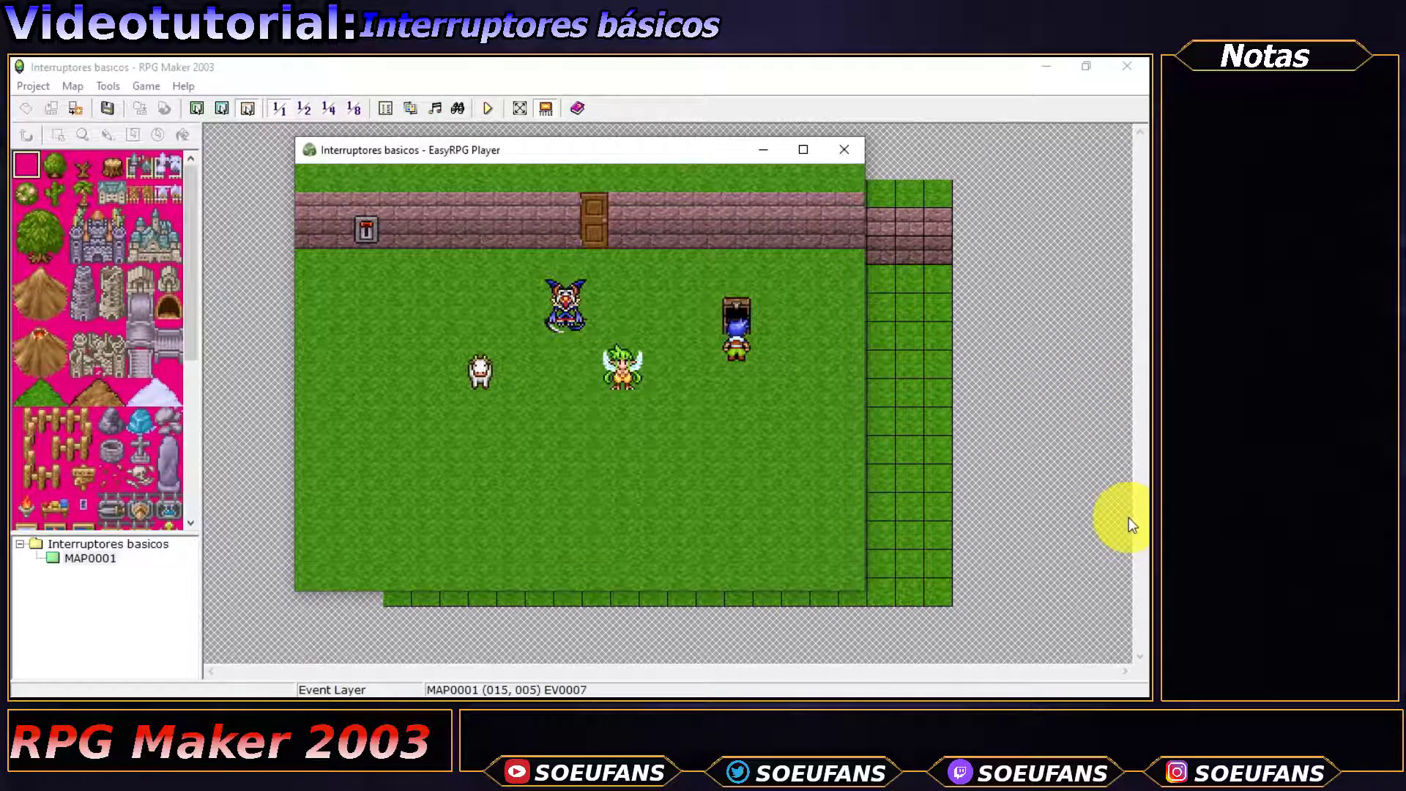
Step: Interact with the opened chest again to test its second page, dismiss the message, and close the playtest
{"action": "key", "text": "Return"}
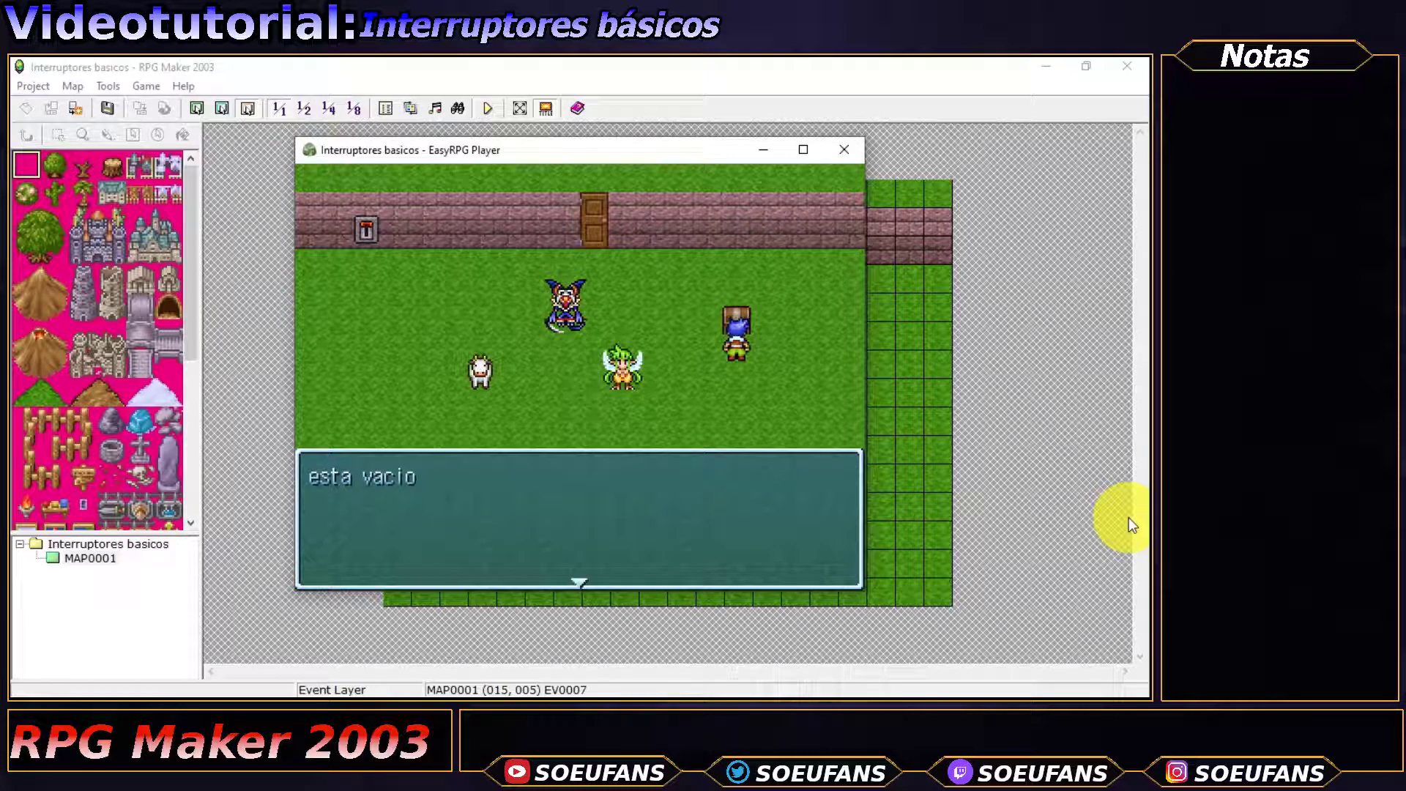
{"action": "key", "text": "Return"}
{"action": "key", "text": "Return"}
{"action": "key", "text": "Return"}
{"action": "key", "text": "alt+F4"}
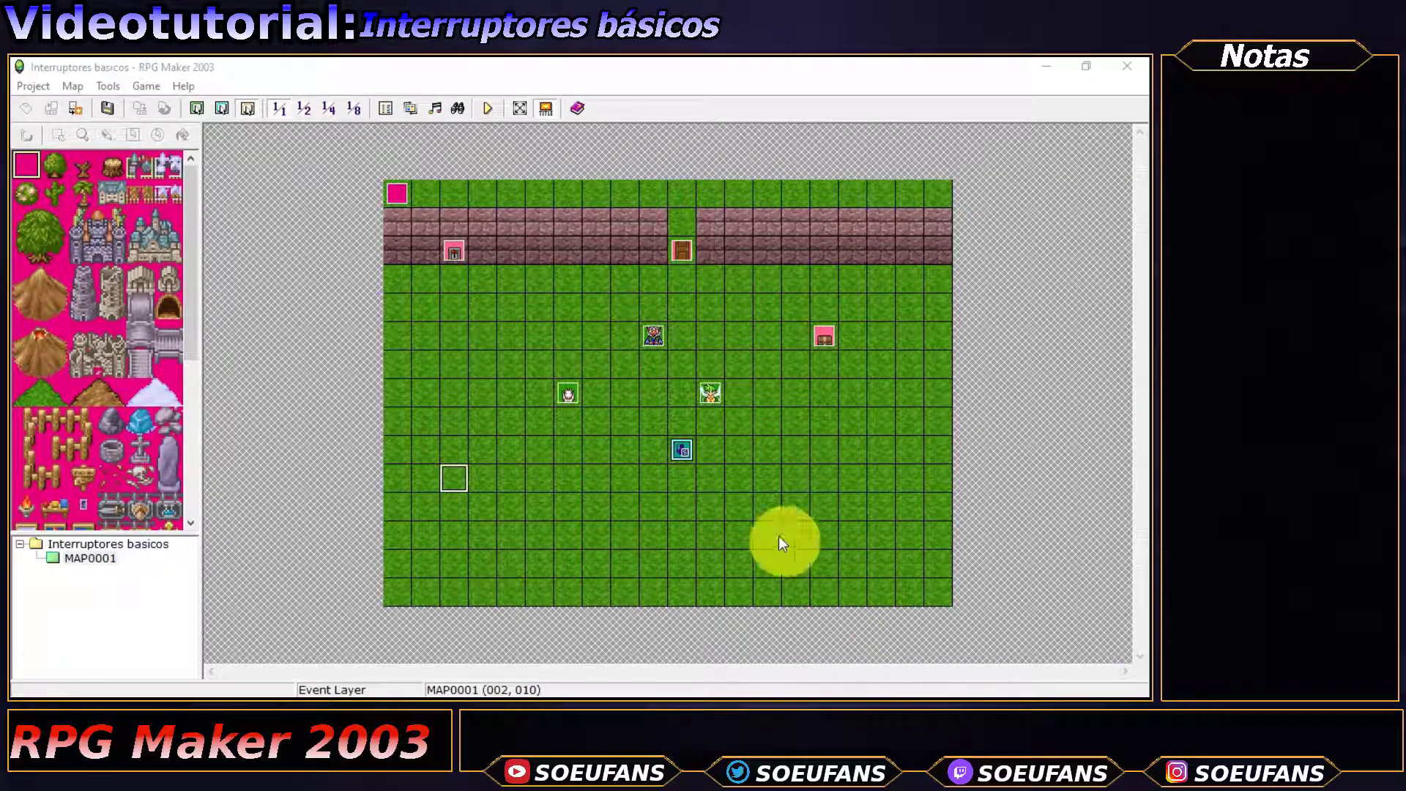
Step: Create an event at map tile (006, 003) and give it the brown-haired character in orange clothes as its graphic
{"action": "double_click", "coordinate": [571, 287]}
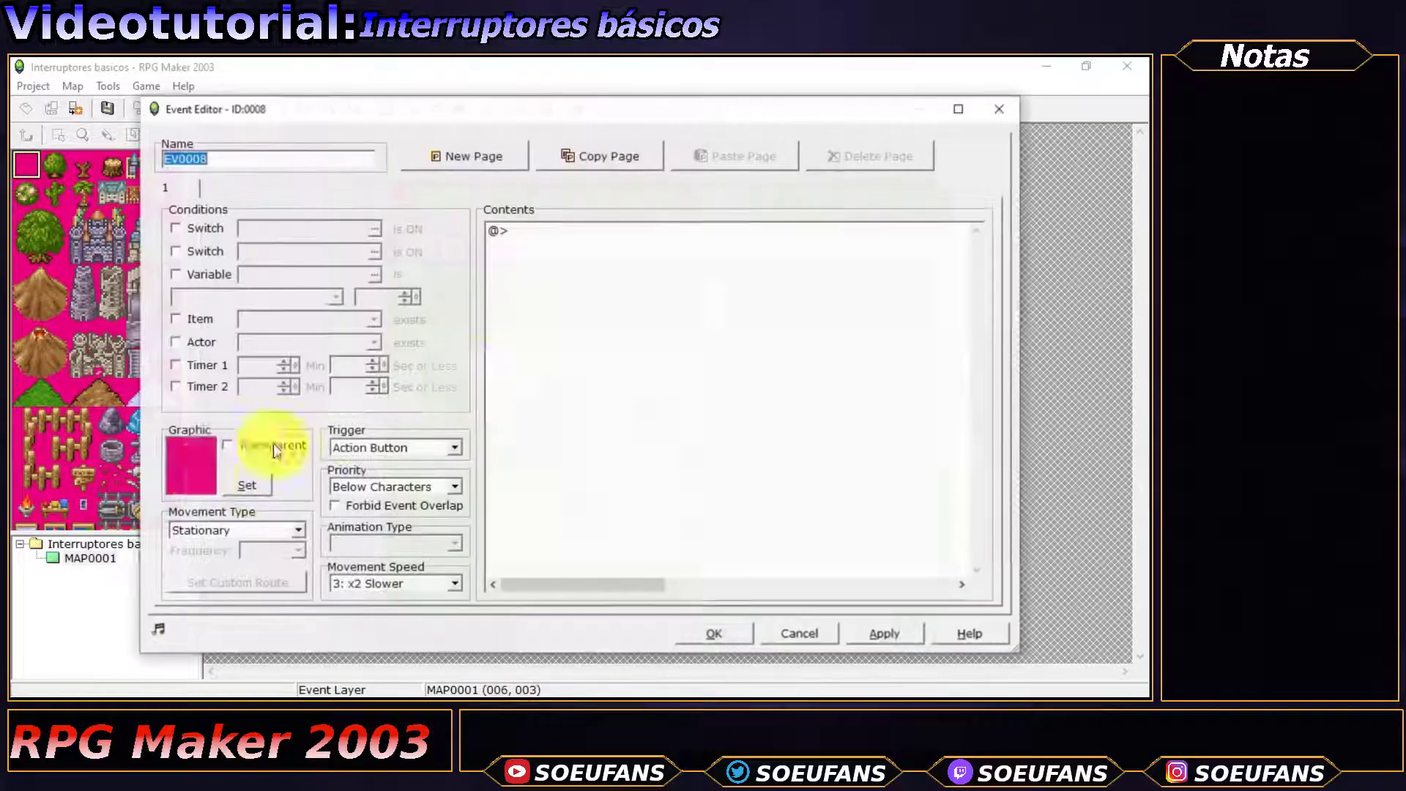
{"action": "left_click", "coordinate": [244, 481]}
{"action": "left_click", "coordinate": [235, 421]}
{"action": "double_click", "coordinate": [365, 331]}
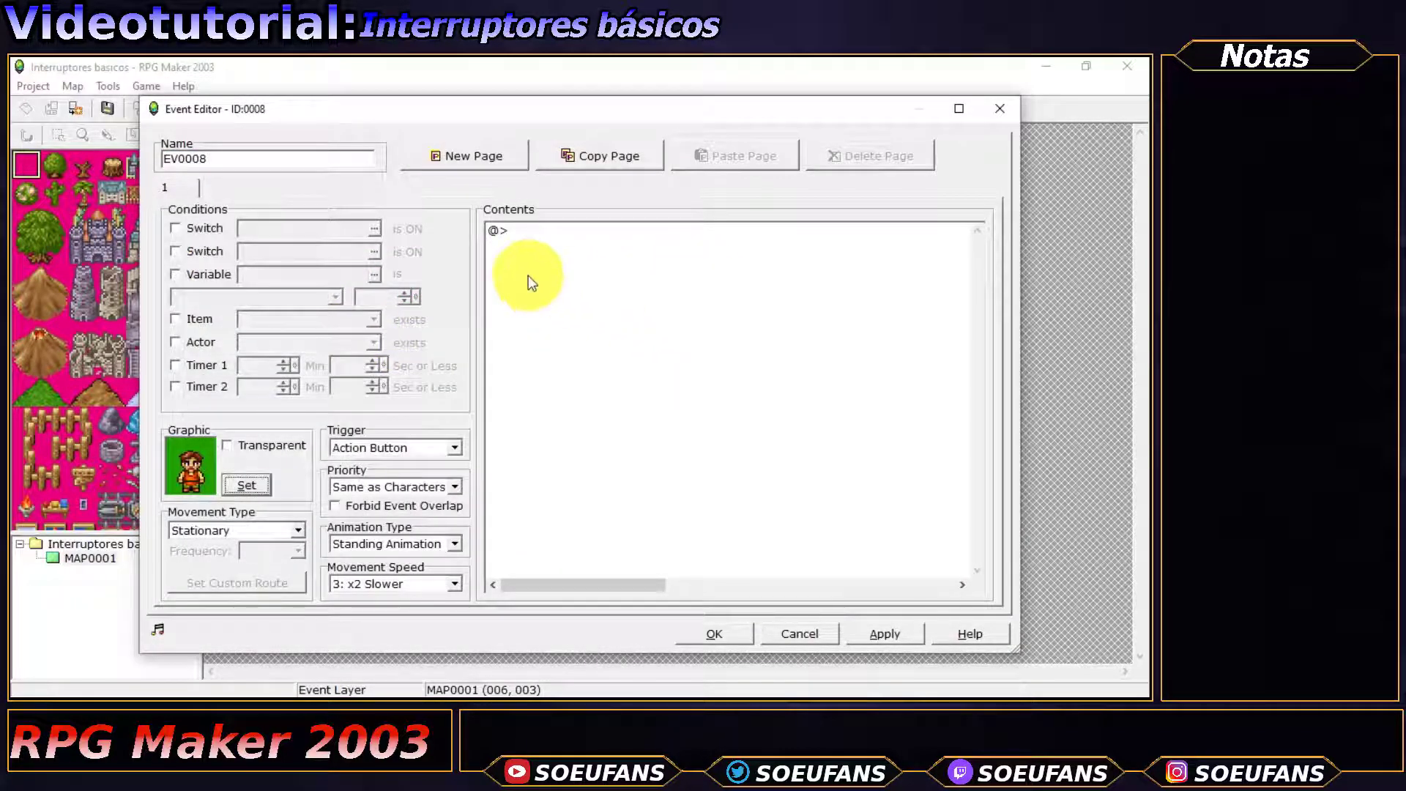
Step: Add a Show Text command reading "Quieres aceptar una mision?" to the new character event
{"action": "double_click", "coordinate": [586, 296]}
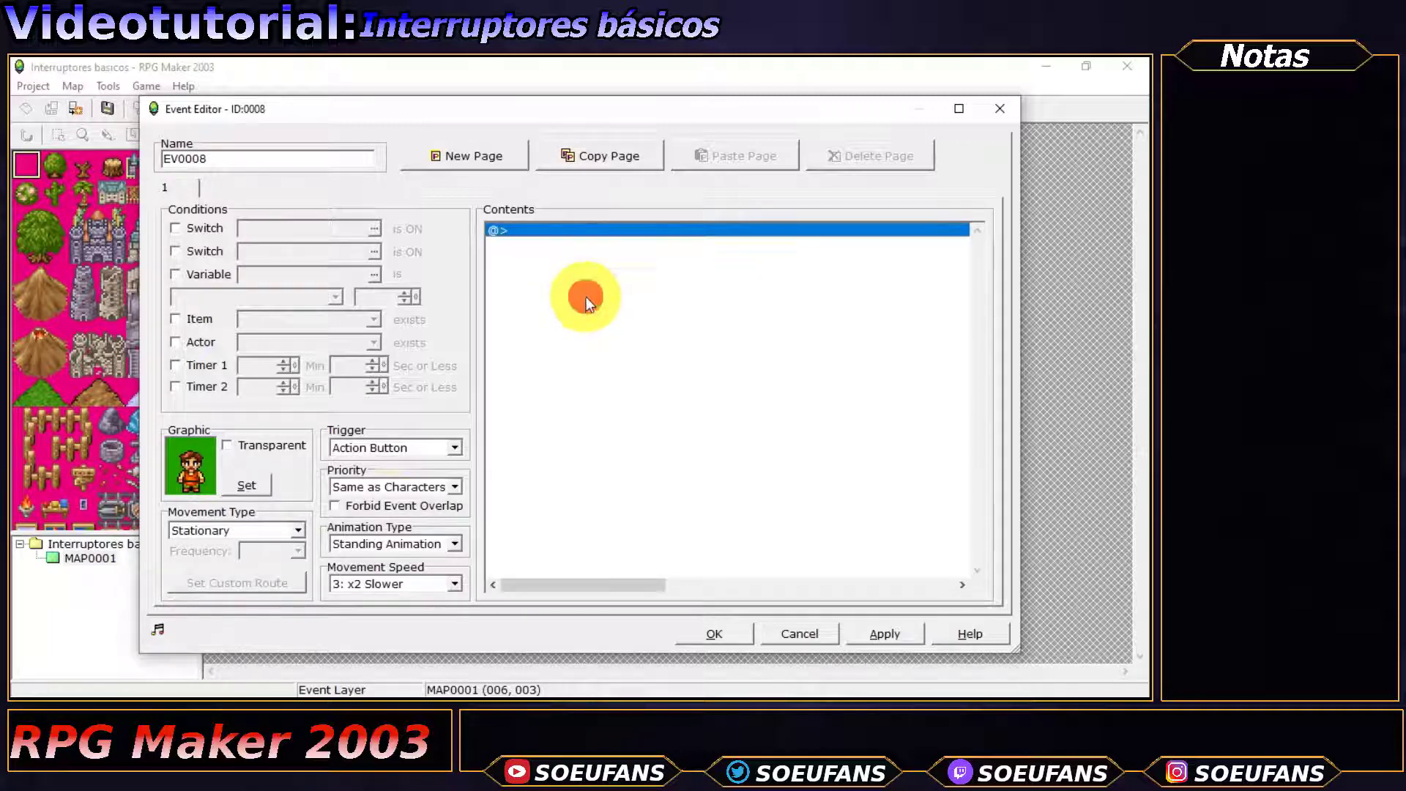
{"action": "left_click", "coordinate": [523, 256]}
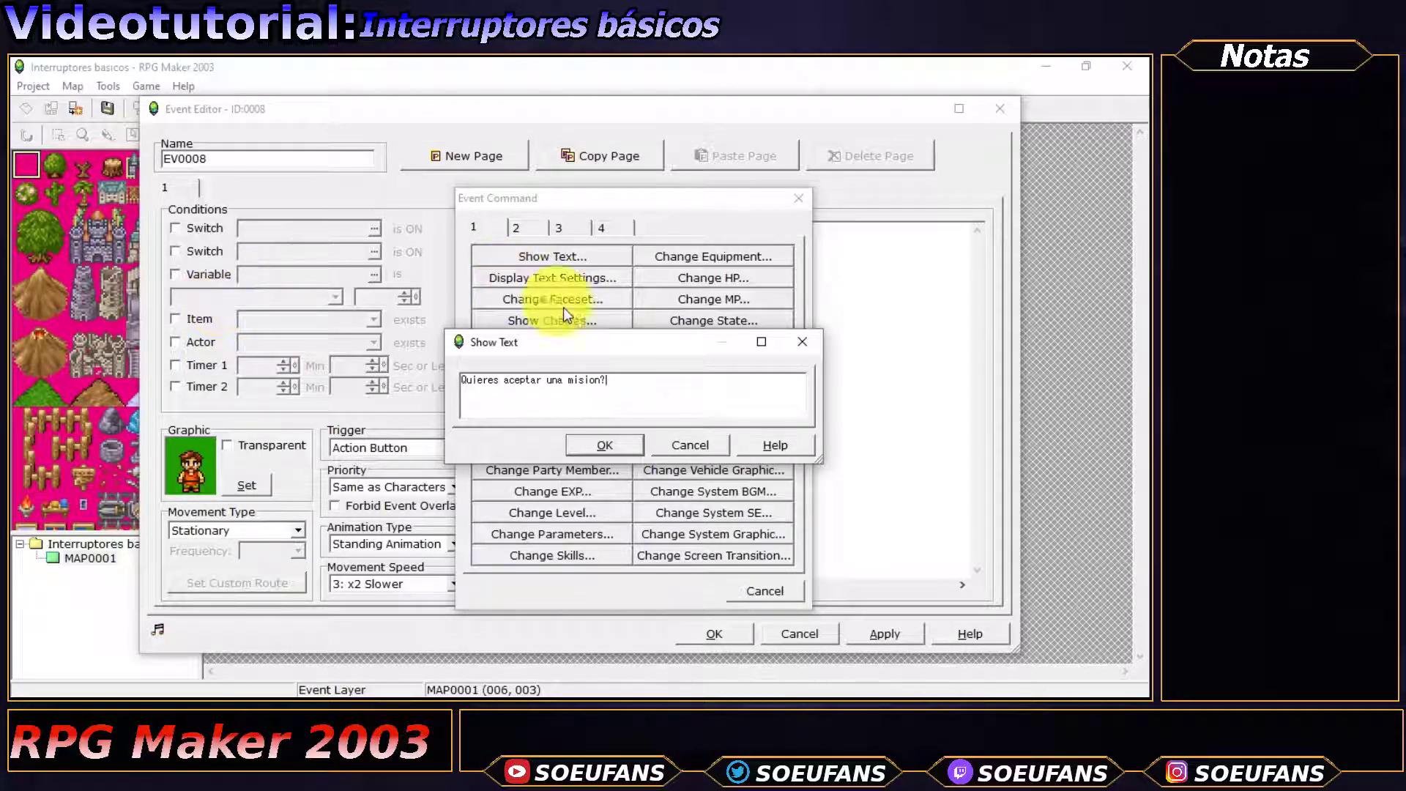
{"action": "left_click", "coordinate": [605, 444]}
Step: Add a Show Choices command with the options "si" and "No" below the mission question
{"action": "double_click", "coordinate": [573, 293]}
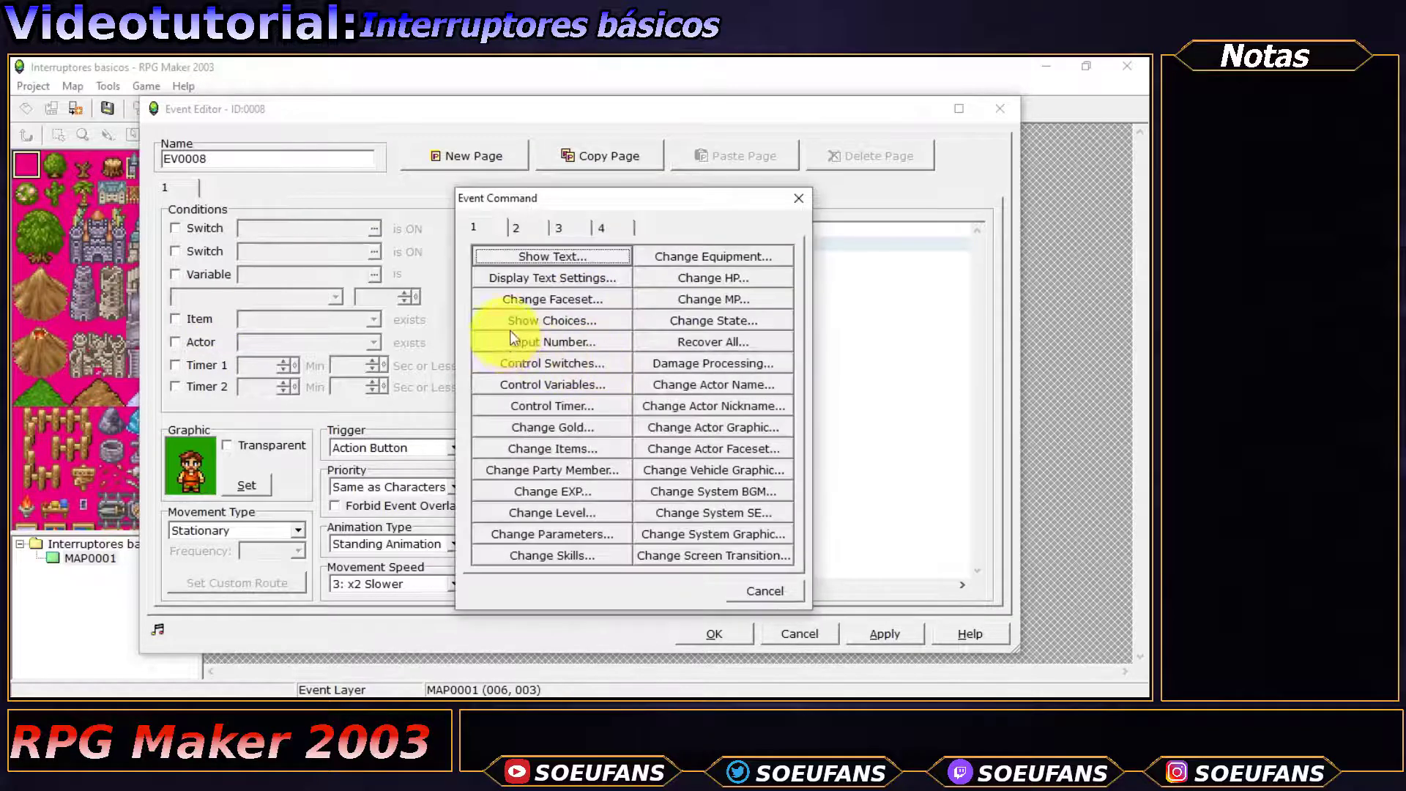
{"action": "left_click", "coordinate": [576, 324]}
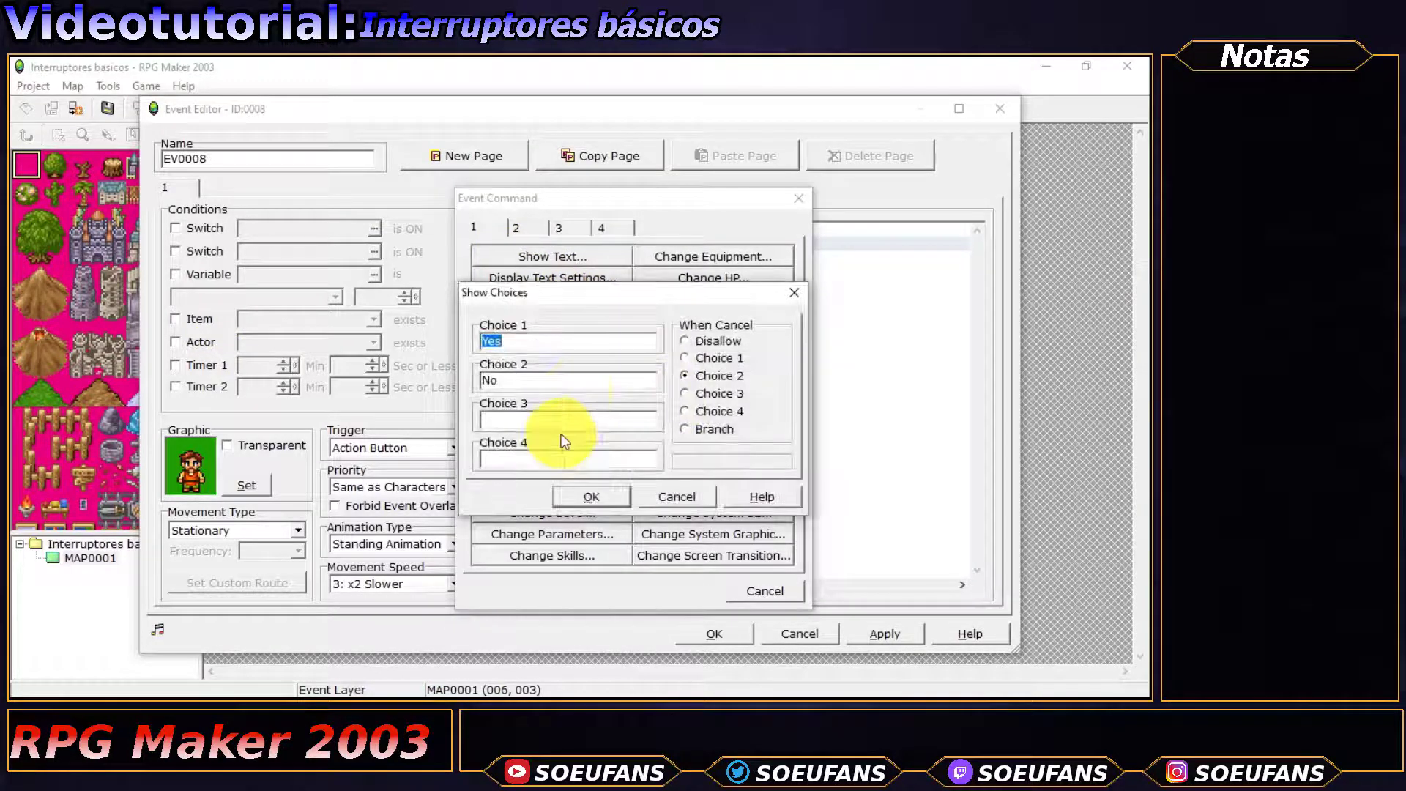
{"action": "left_click", "coordinate": [591, 496]}
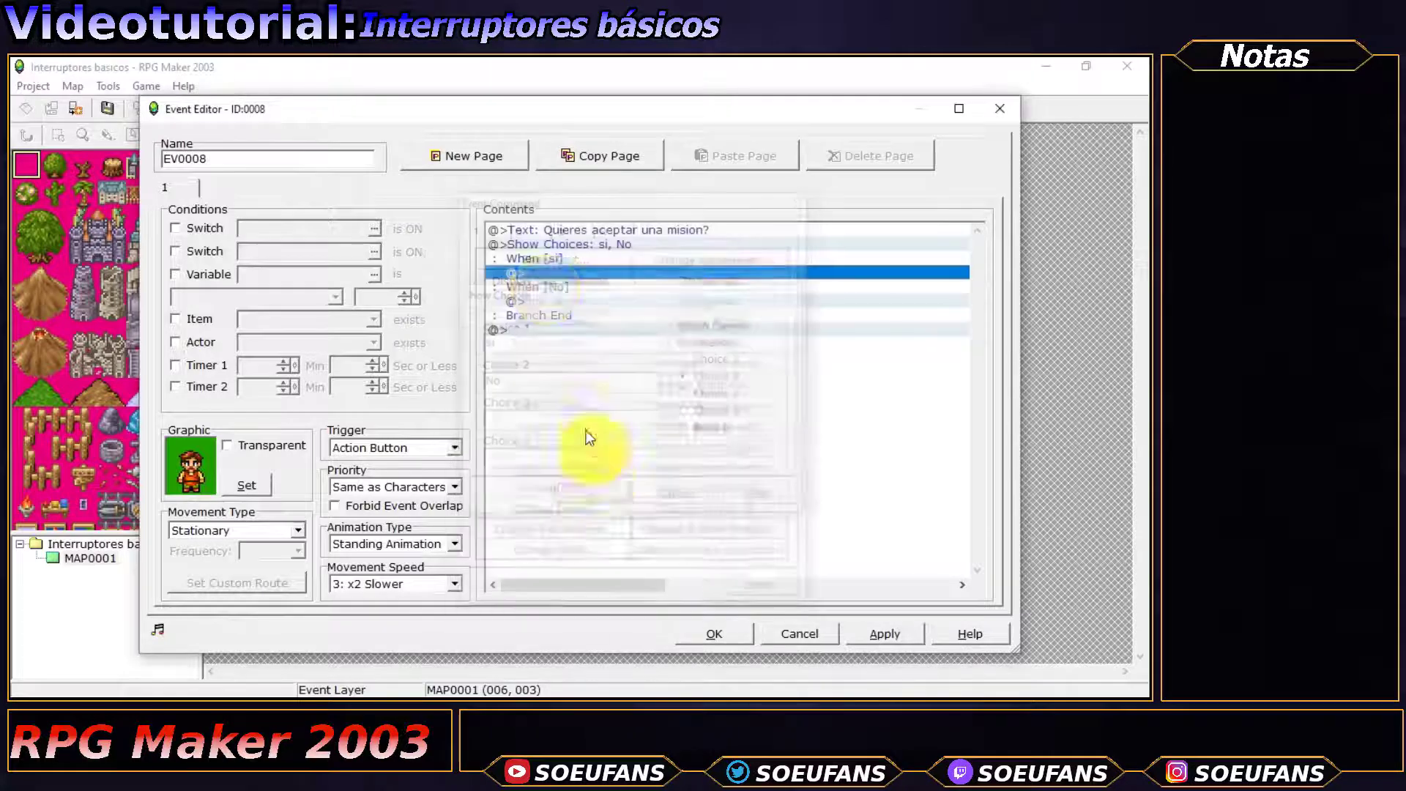
Step: In the "si" branch, add a Control Switches command that turns on switch 0006, named "mision aceptada"
{"action": "double_click", "coordinate": [530, 273]}
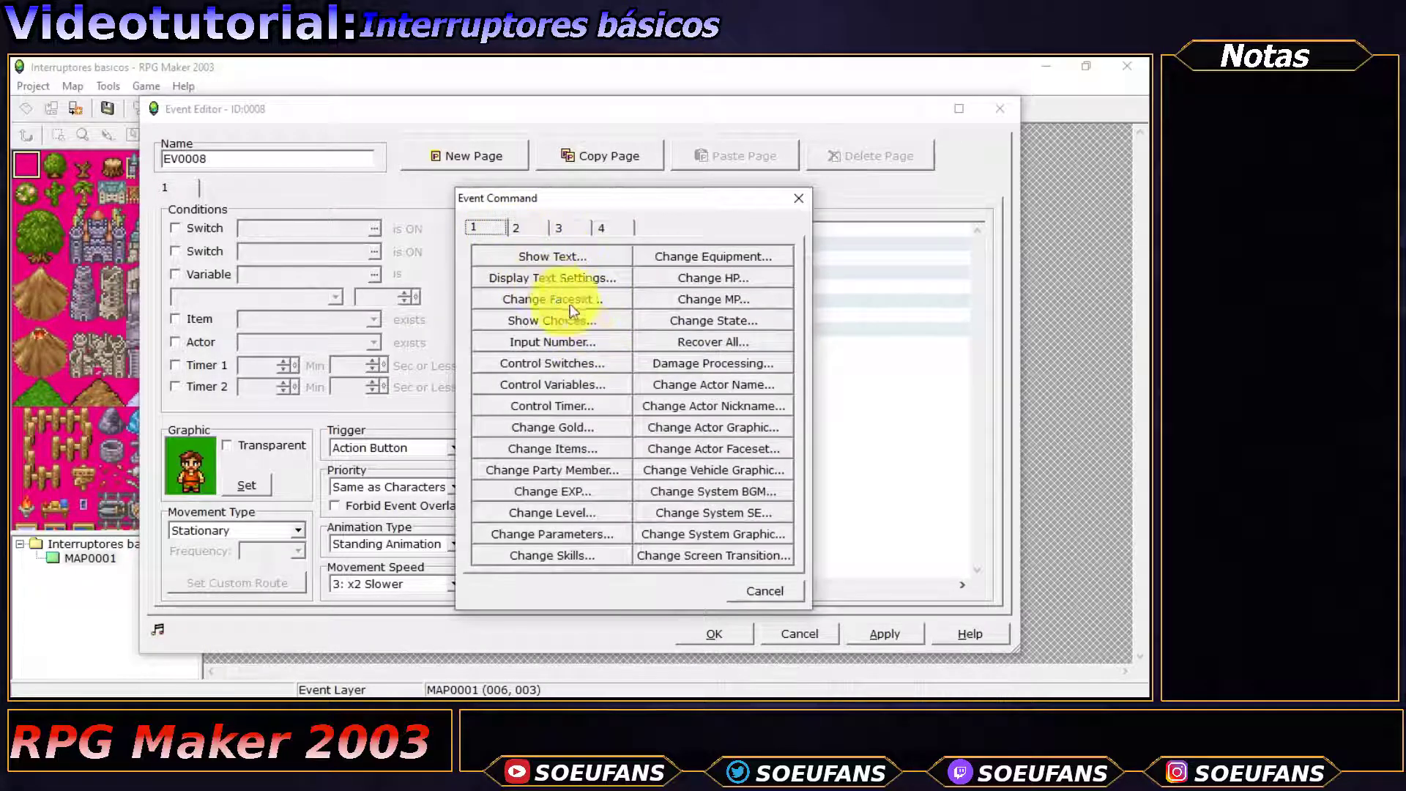
{"action": "left_click", "coordinate": [570, 363]}
{"action": "left_click", "coordinate": [735, 358]}
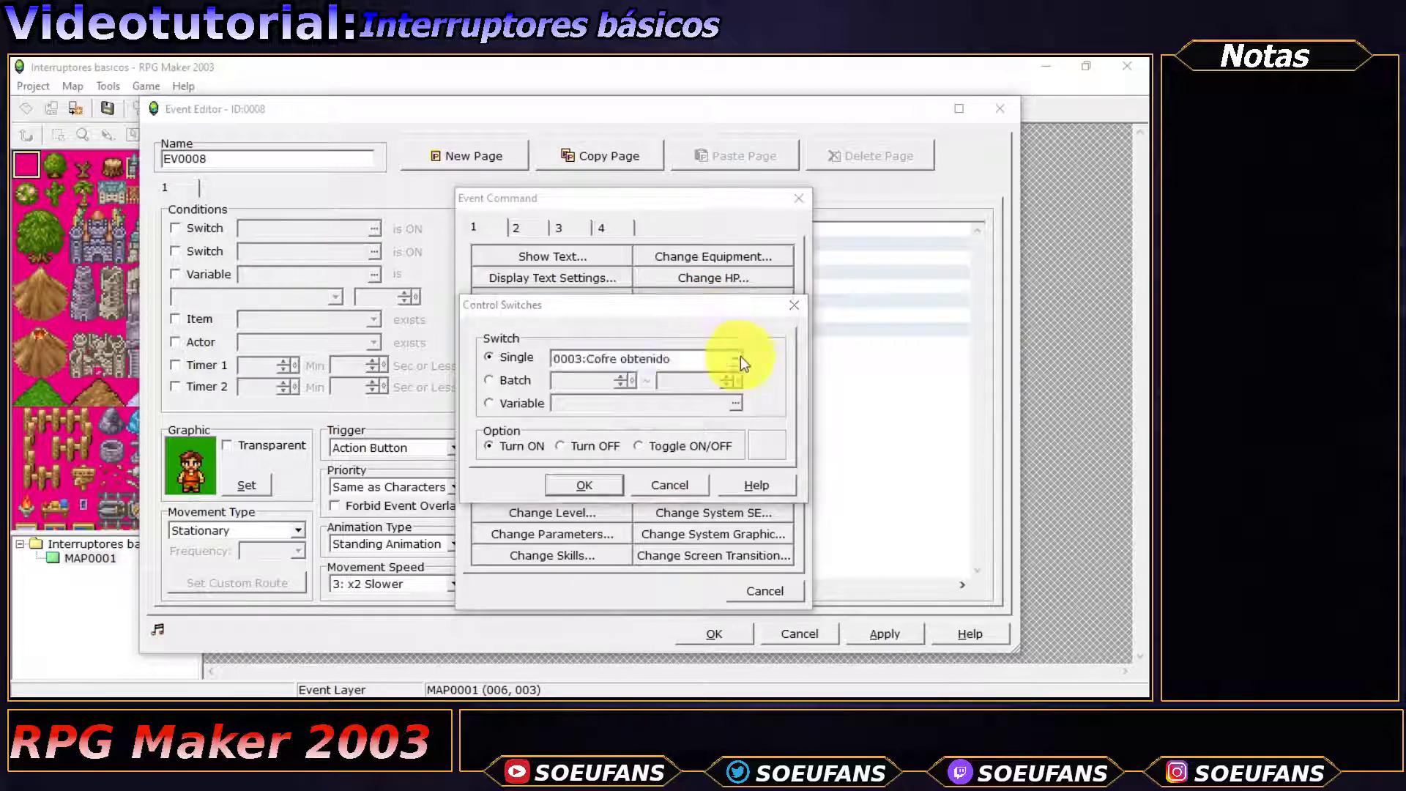
{"action": "left_click", "coordinate": [678, 320]}
{"action": "left_click", "coordinate": [689, 534]}
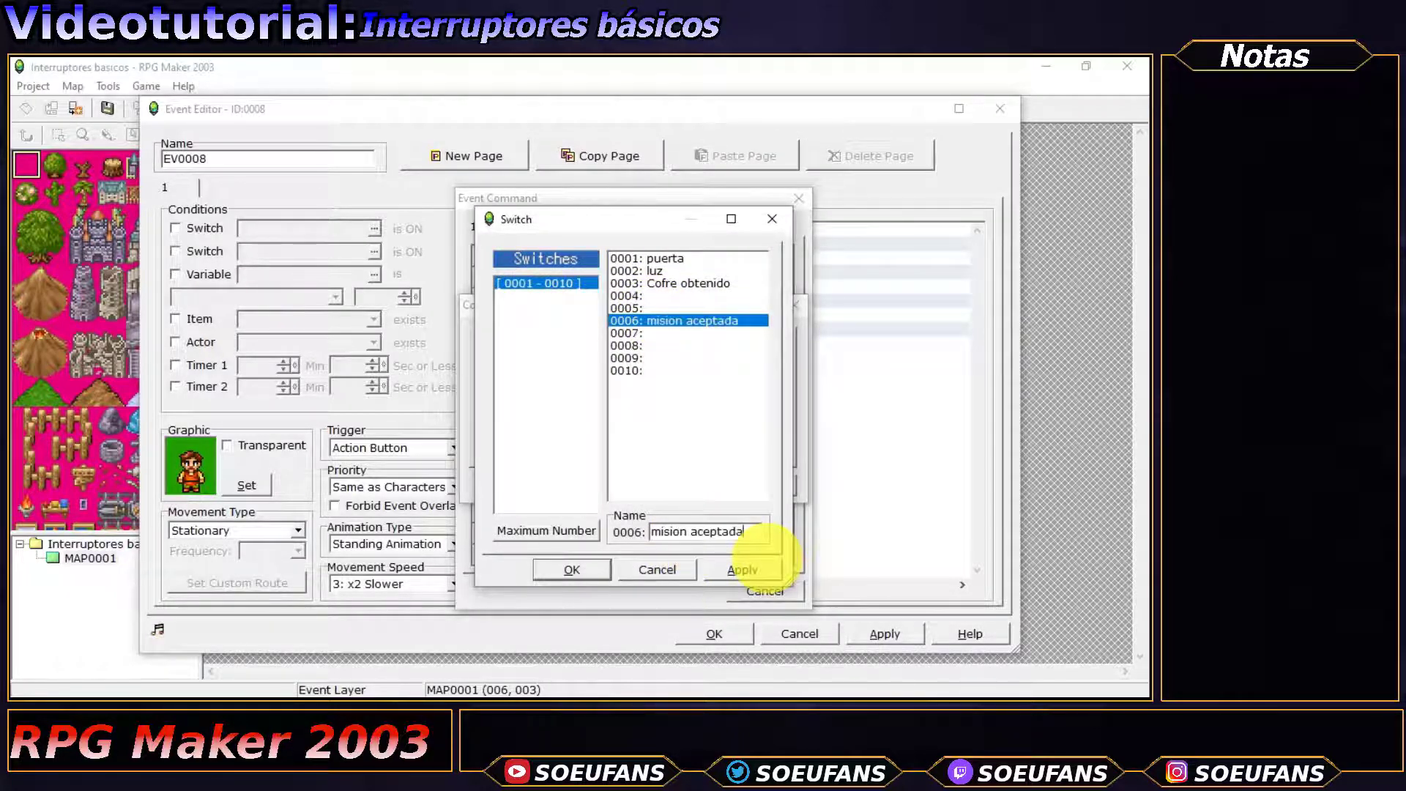
{"action": "left_click", "coordinate": [575, 570]}
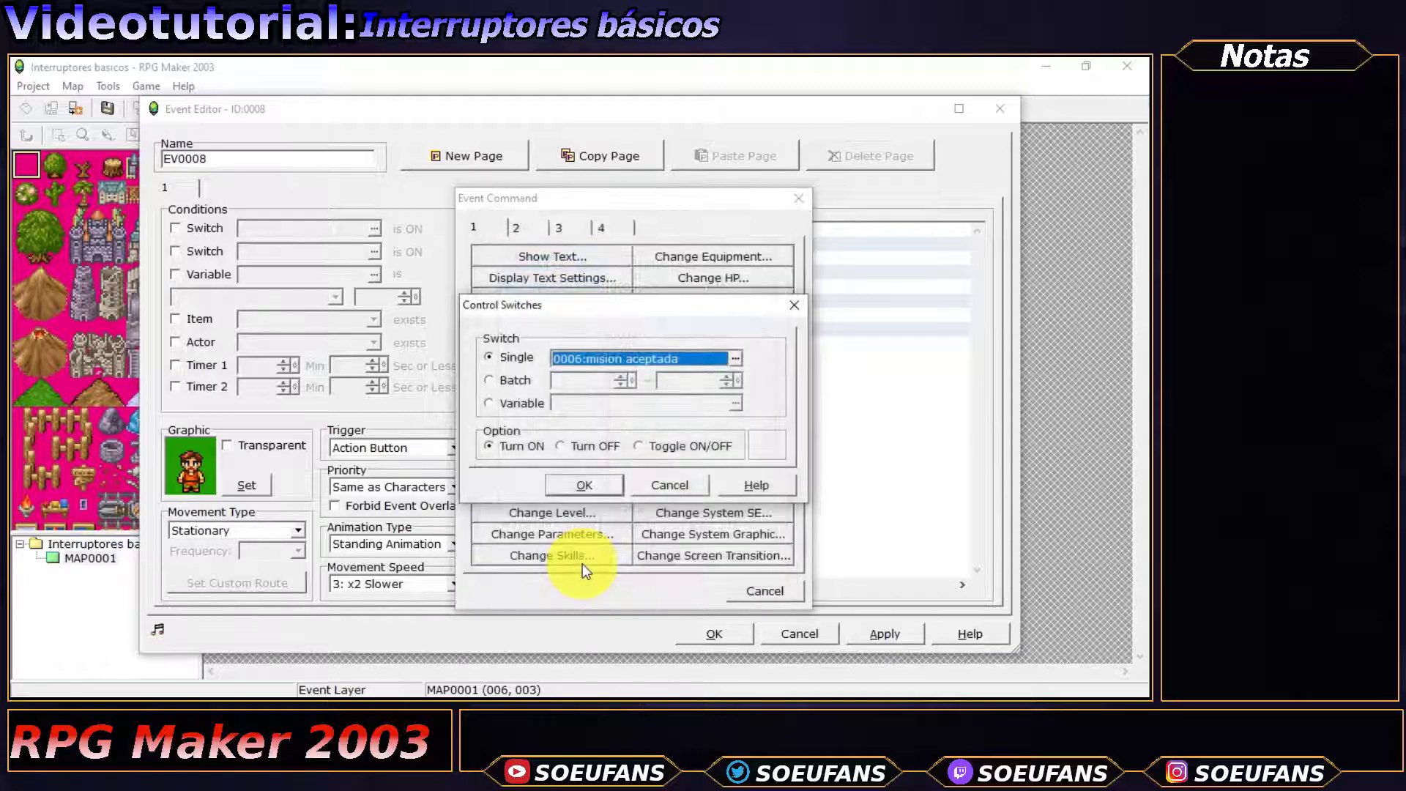
{"action": "left_click", "coordinate": [584, 488]}
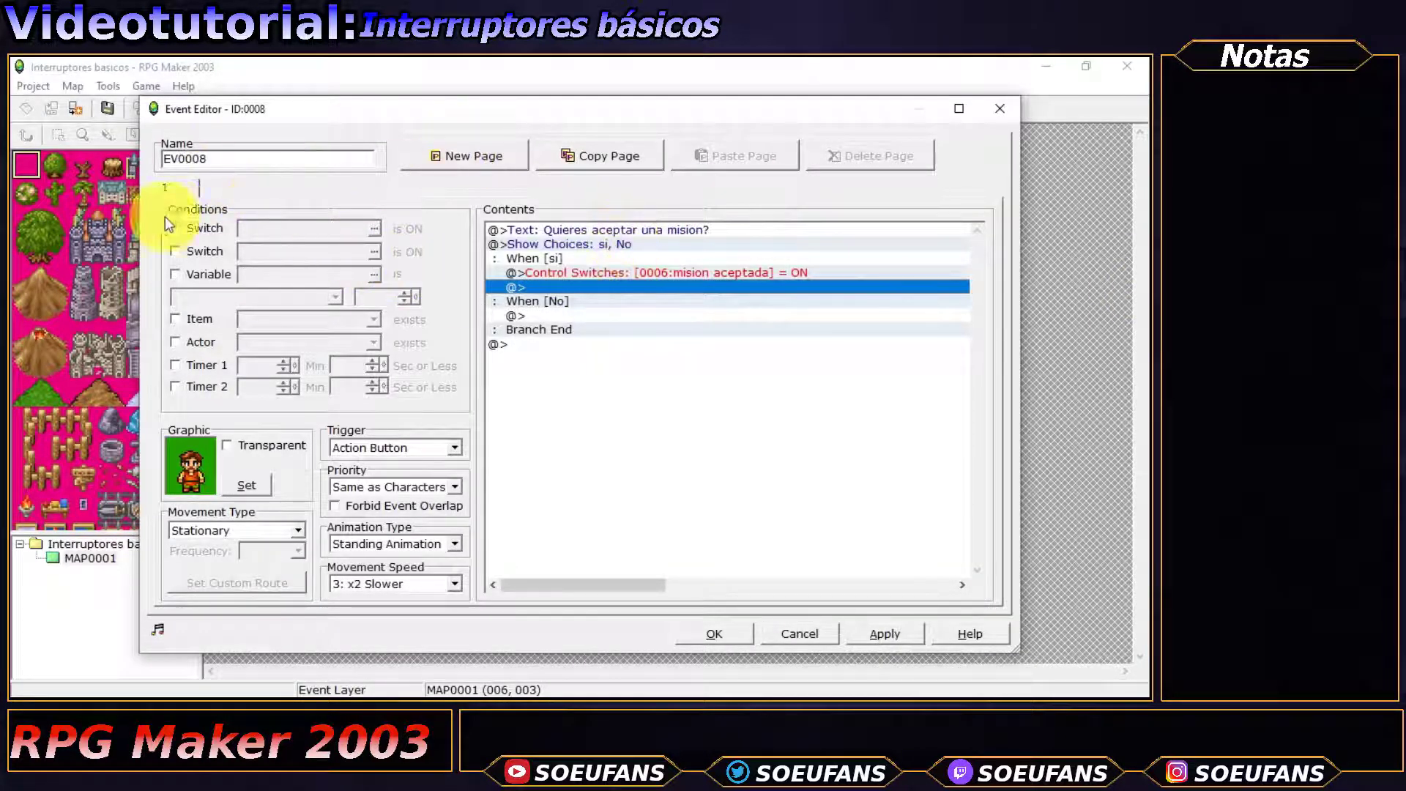
Step: Add a second page to the mission character's event, conditioned on switch 0006 "mision aceptada" being ON
{"action": "left_click", "coordinate": [472, 158]}
{"action": "left_click", "coordinate": [197, 229]}
{"action": "left_click", "coordinate": [375, 228]}
{"action": "left_click", "coordinate": [645, 299]}
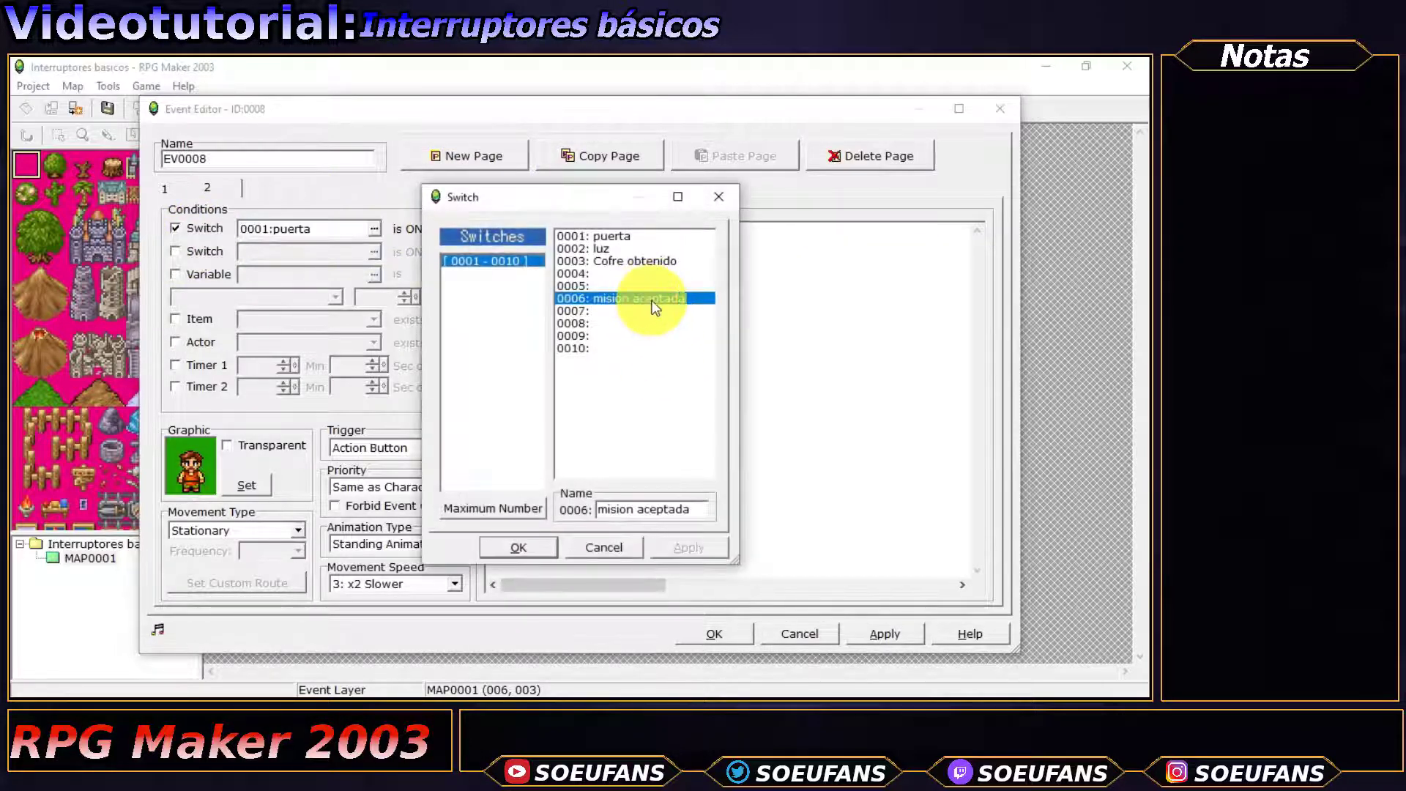
{"action": "double_click", "coordinate": [654, 300]}
Step: Add a Show Text command reading "ve al agua" to the second page, and save the mission character's event
{"action": "left_click", "coordinate": [596, 266]}
{"action": "double_click", "coordinate": [498, 229]}
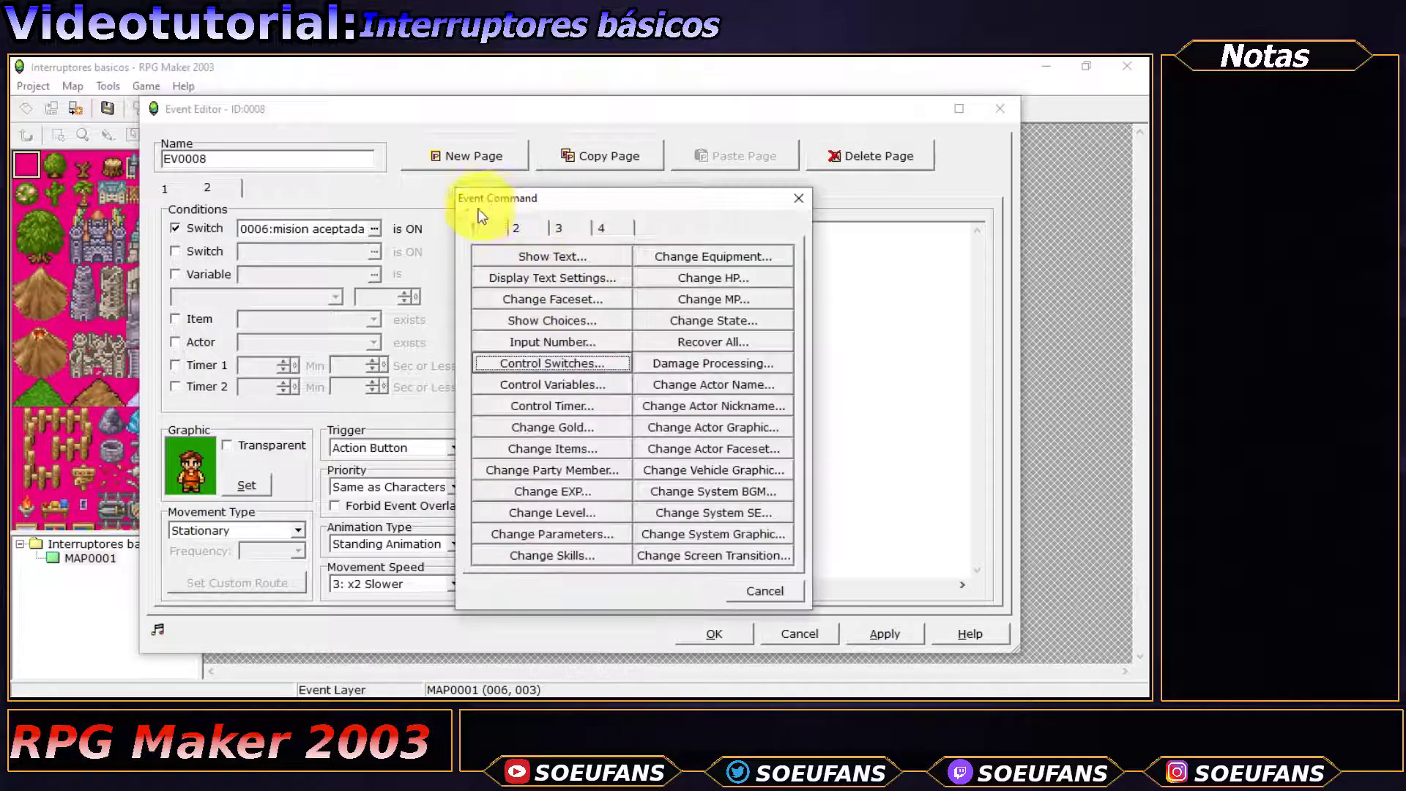
{"action": "left_click", "coordinate": [569, 258]}
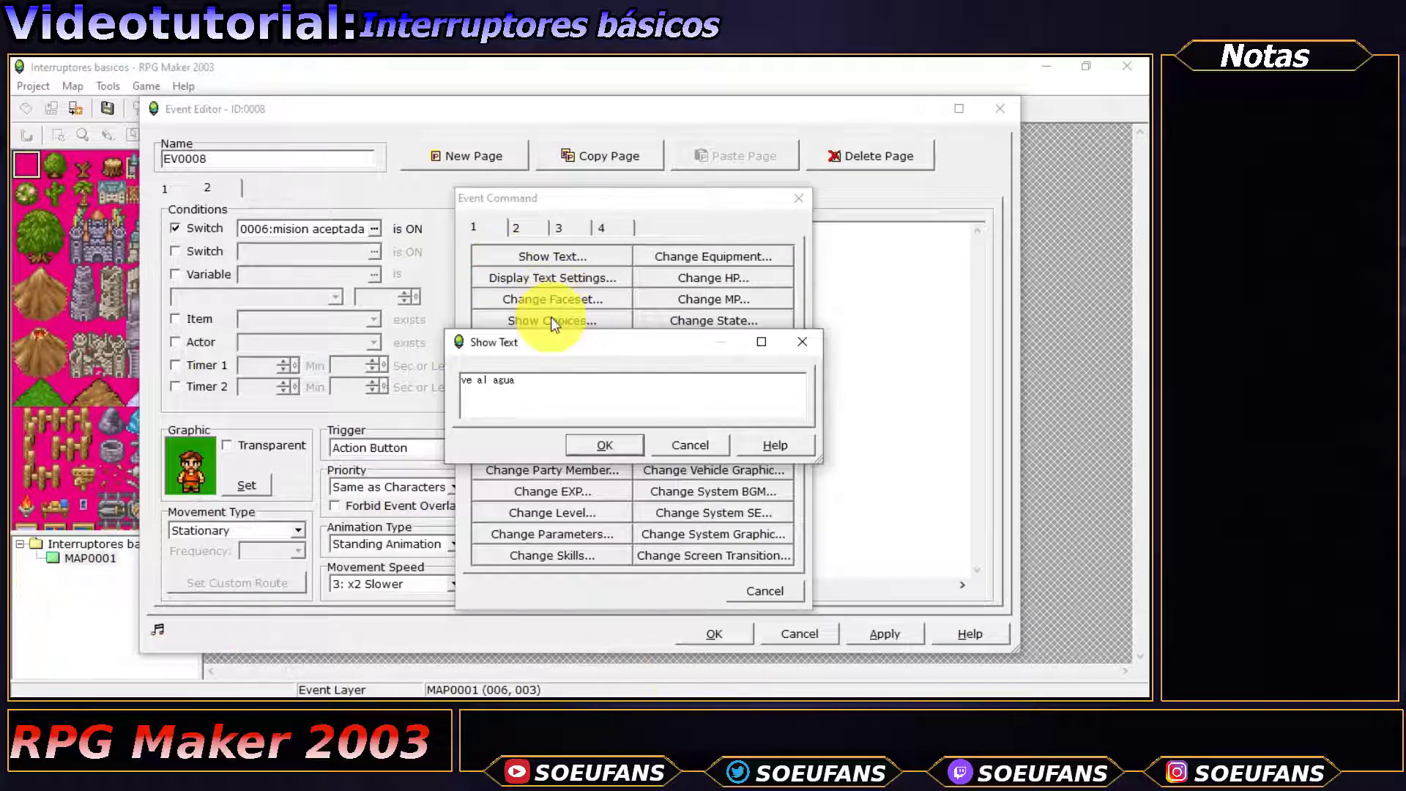
{"action": "left_click", "coordinate": [613, 449]}
{"action": "left_click", "coordinate": [723, 637]}
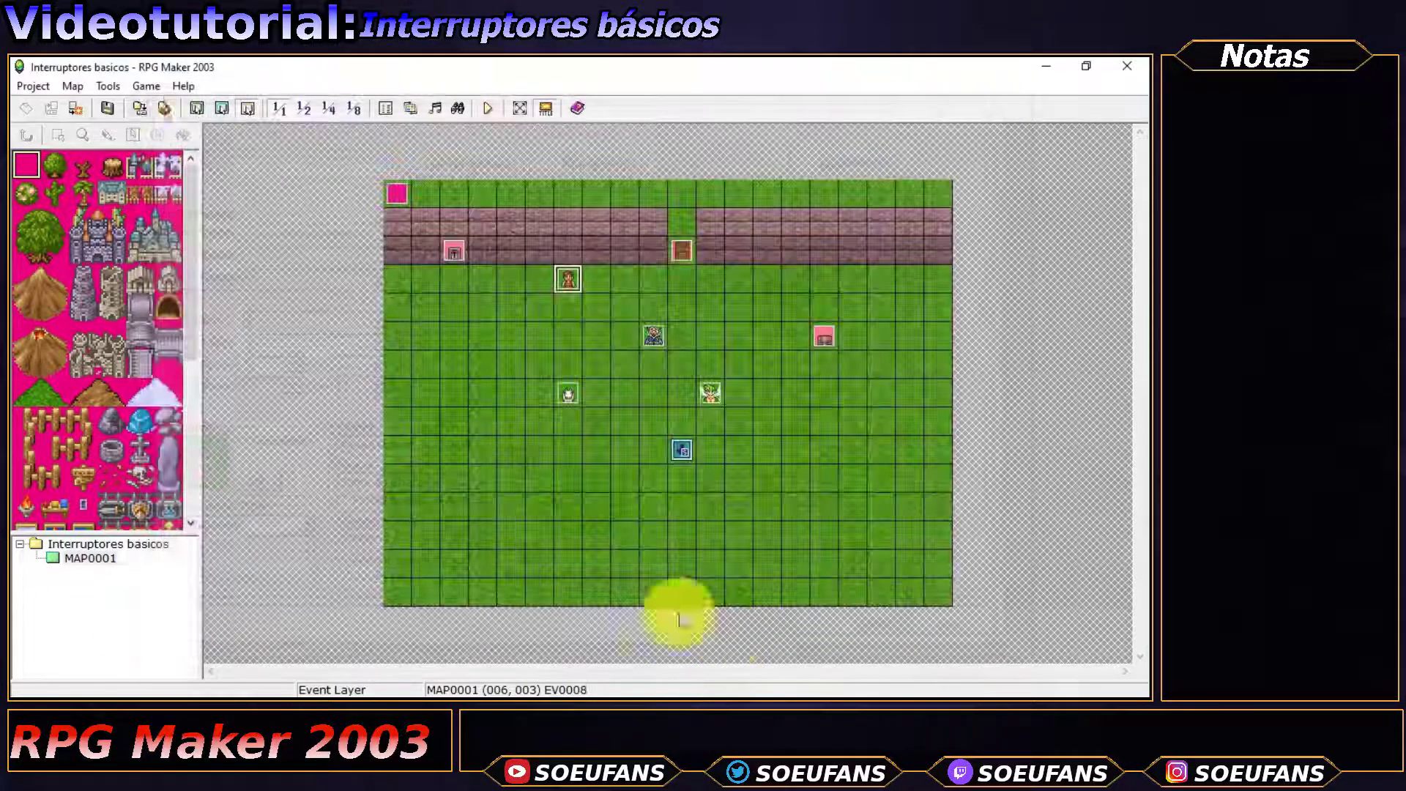
Step: Paint a single water tile on the lower layer at map position (013, 000), above the brick wall
{"action": "left_click", "coordinate": [205, 109]}
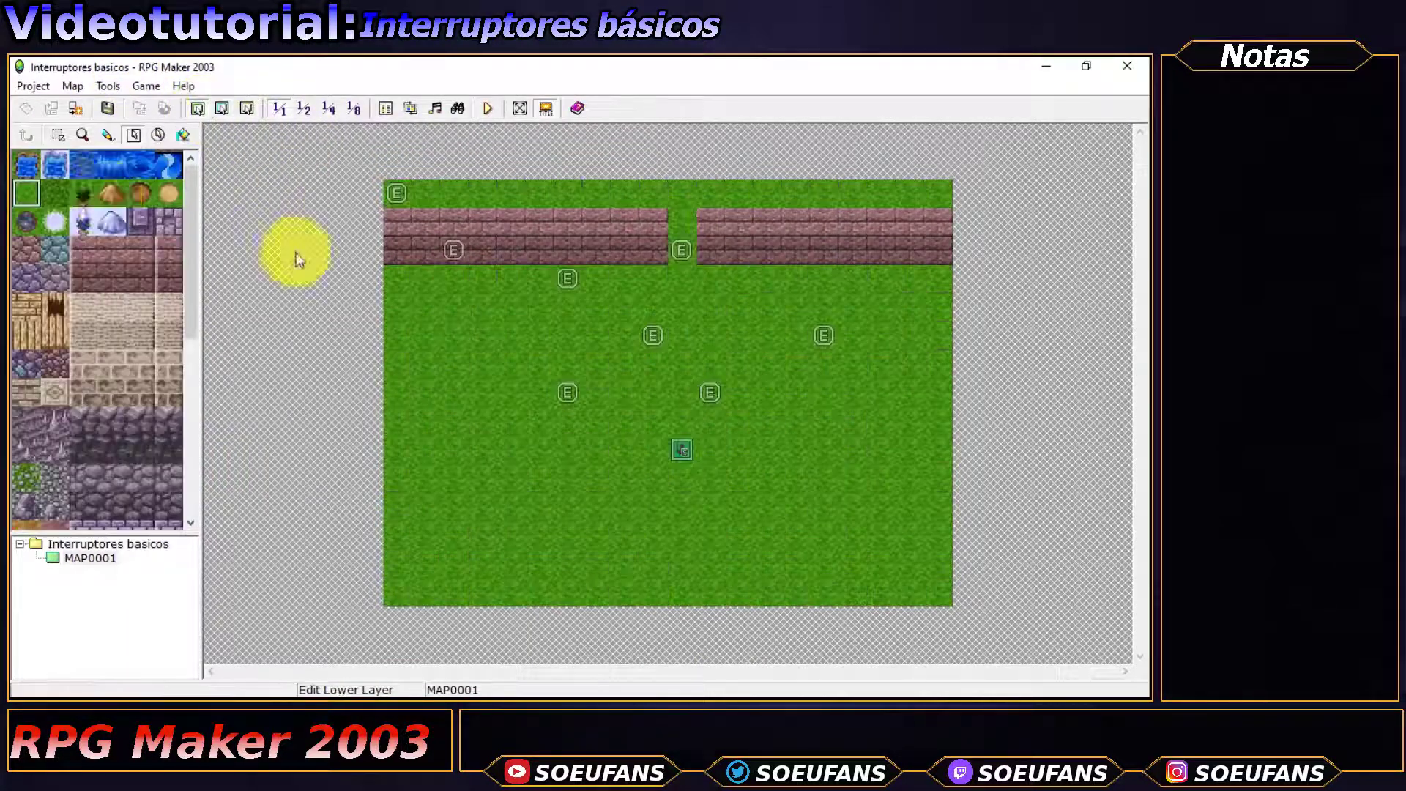
{"action": "left_click", "coordinate": [26, 165]}
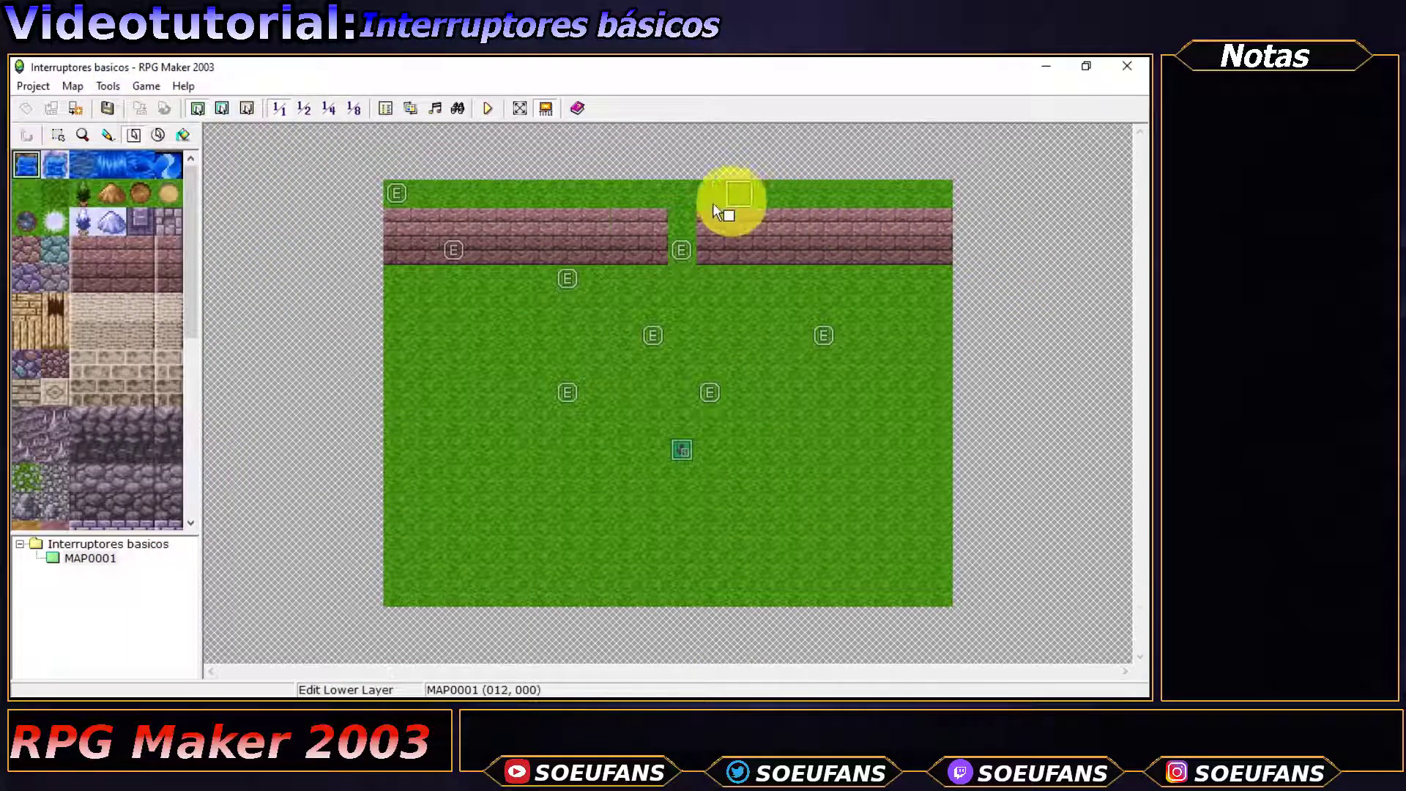
{"action": "left_click", "coordinate": [761, 195]}
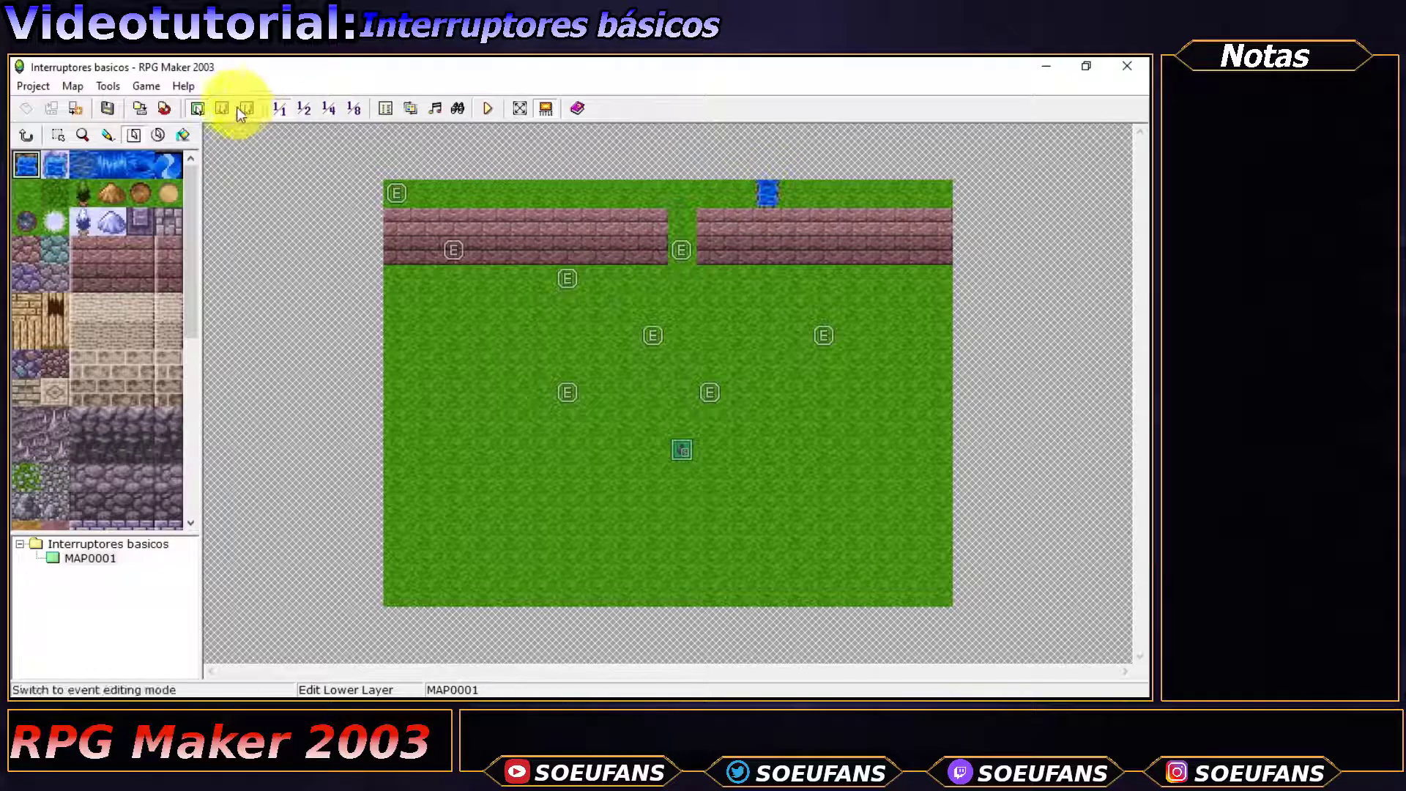
Step: Create an event on the water tile in the event layer and set its priority to Same as Characters
{"action": "left_click", "coordinate": [247, 109]}
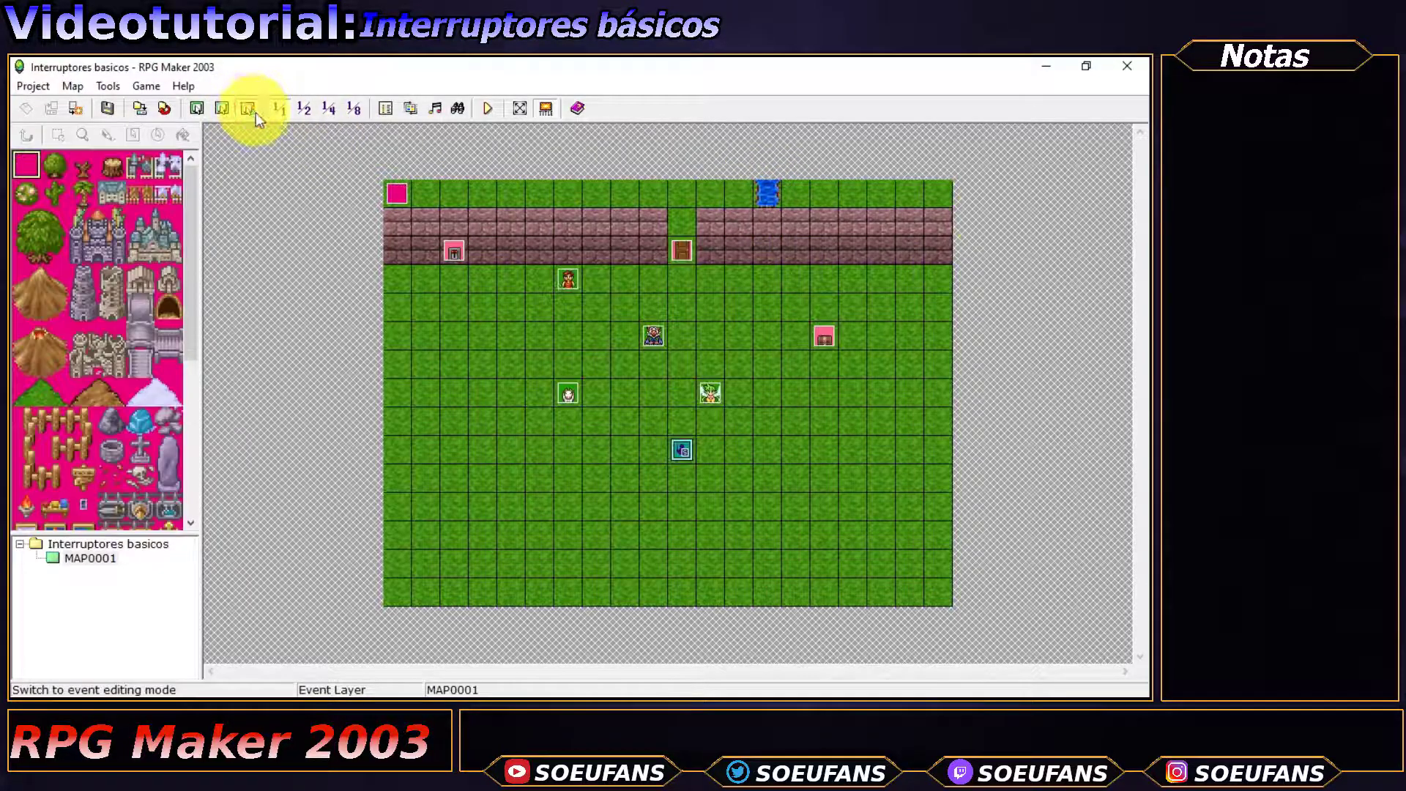
{"action": "double_click", "coordinate": [765, 199]}
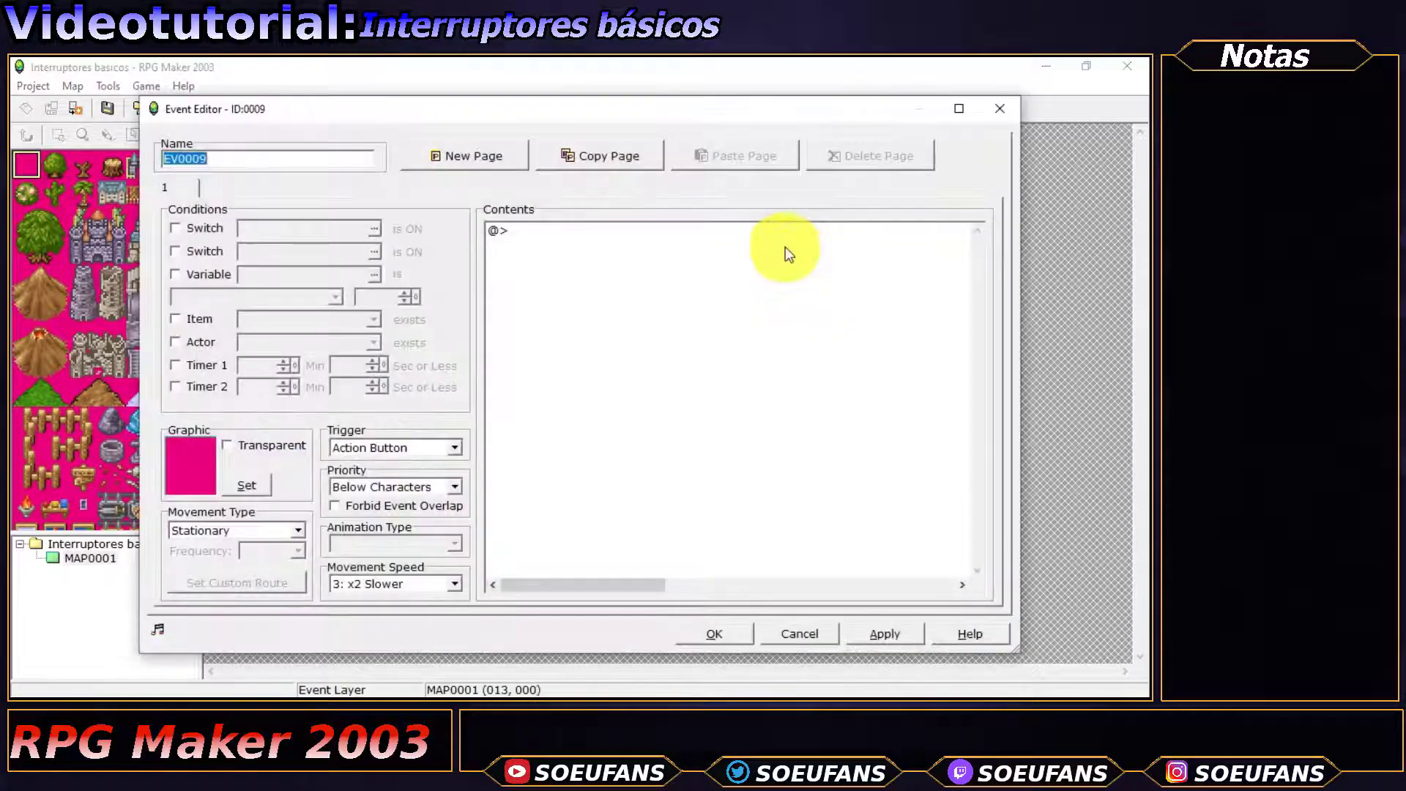
{"action": "left_click", "coordinate": [377, 487]}
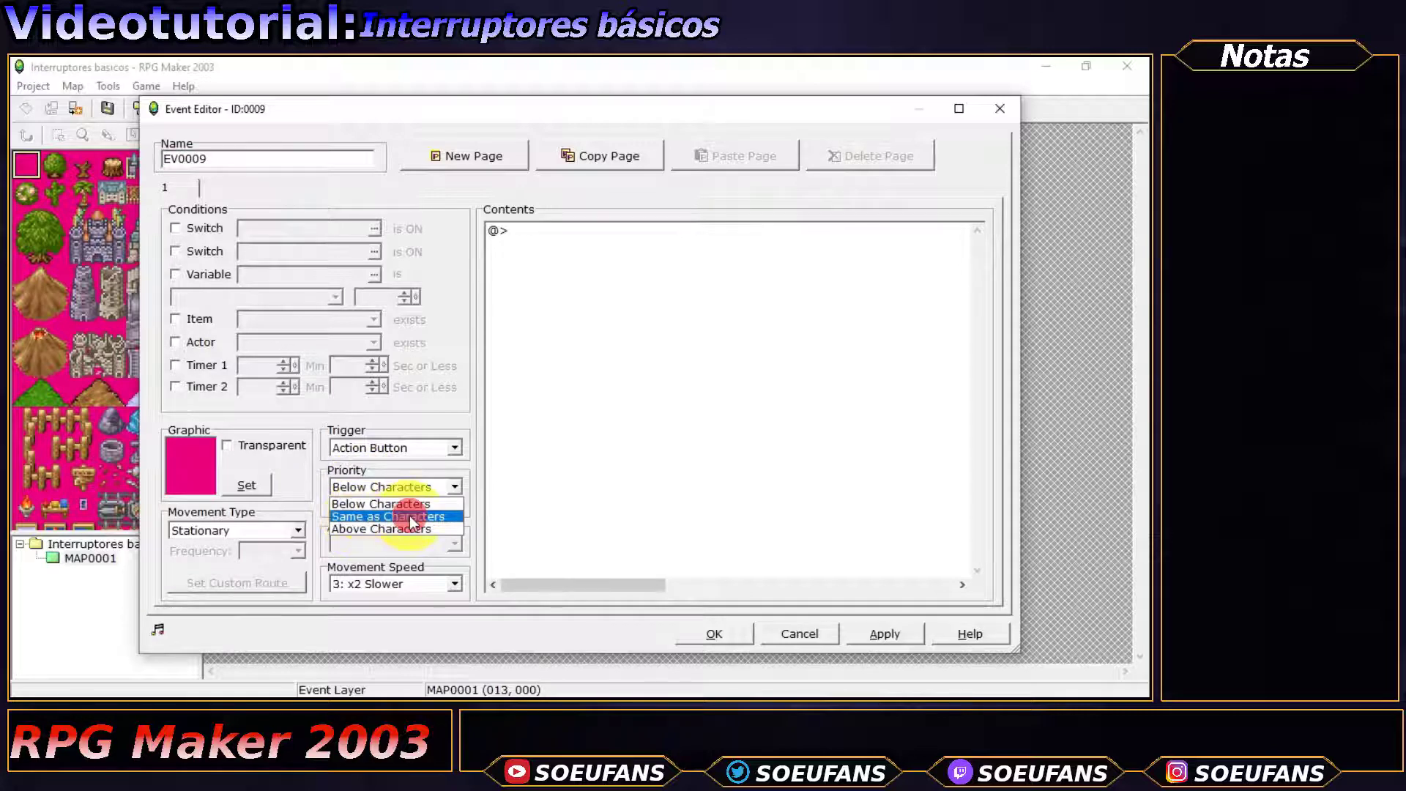
{"action": "left_click", "coordinate": [398, 518]}
Step: Add a Control Switches command turning on switch 0007, named "ya ido al agua", and save the water event
{"action": "double_click", "coordinate": [530, 267]}
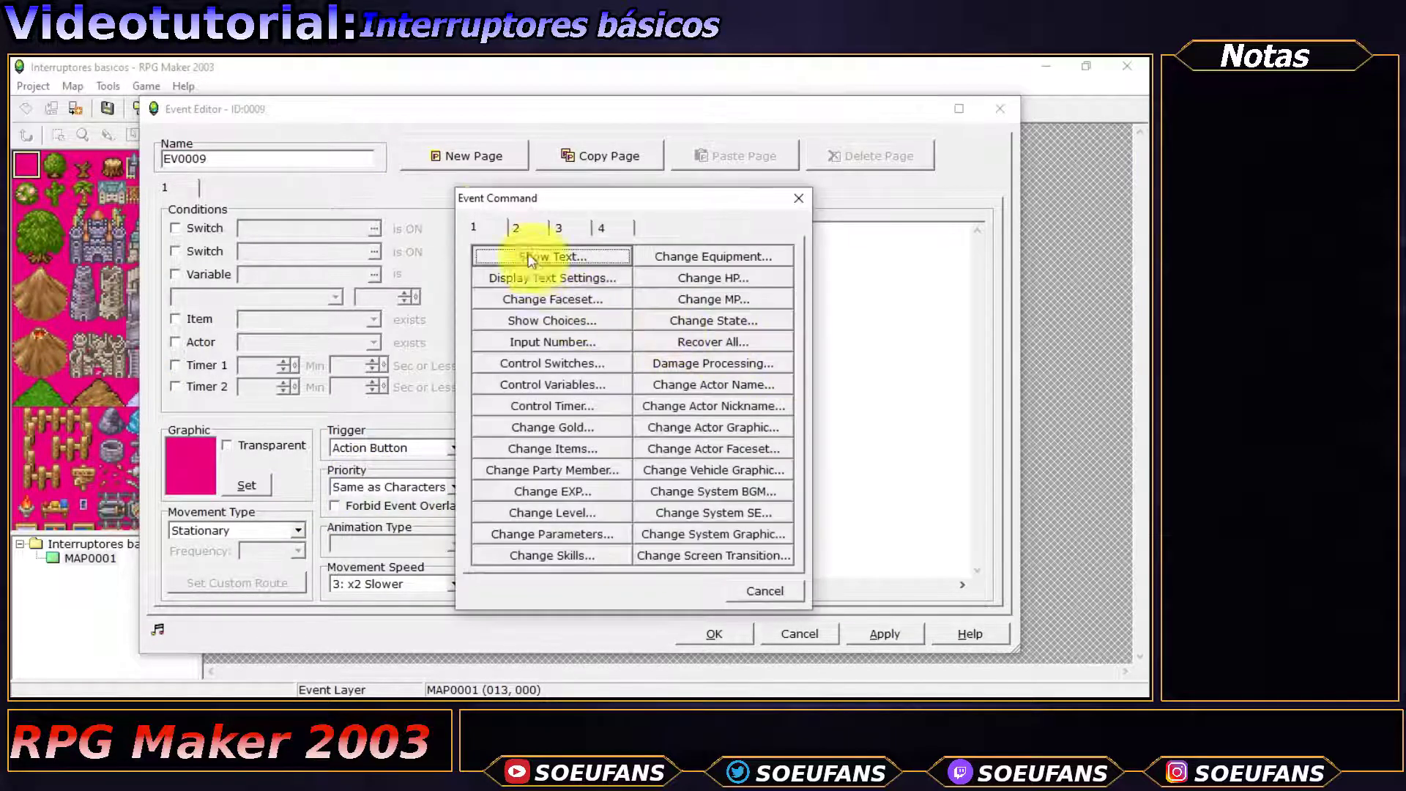
{"action": "left_click", "coordinate": [578, 364]}
{"action": "left_click", "coordinate": [733, 359]}
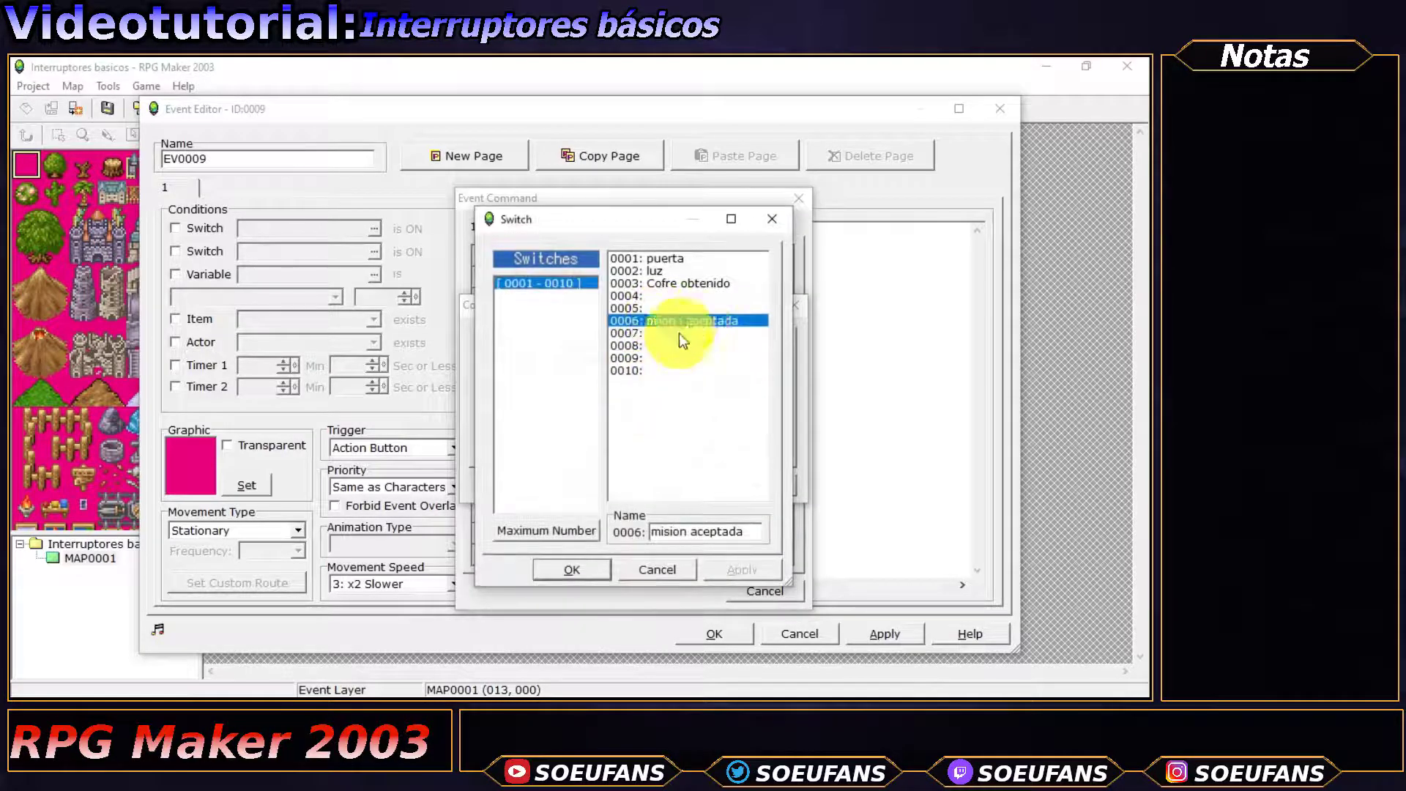
{"action": "left_click", "coordinate": [677, 333]}
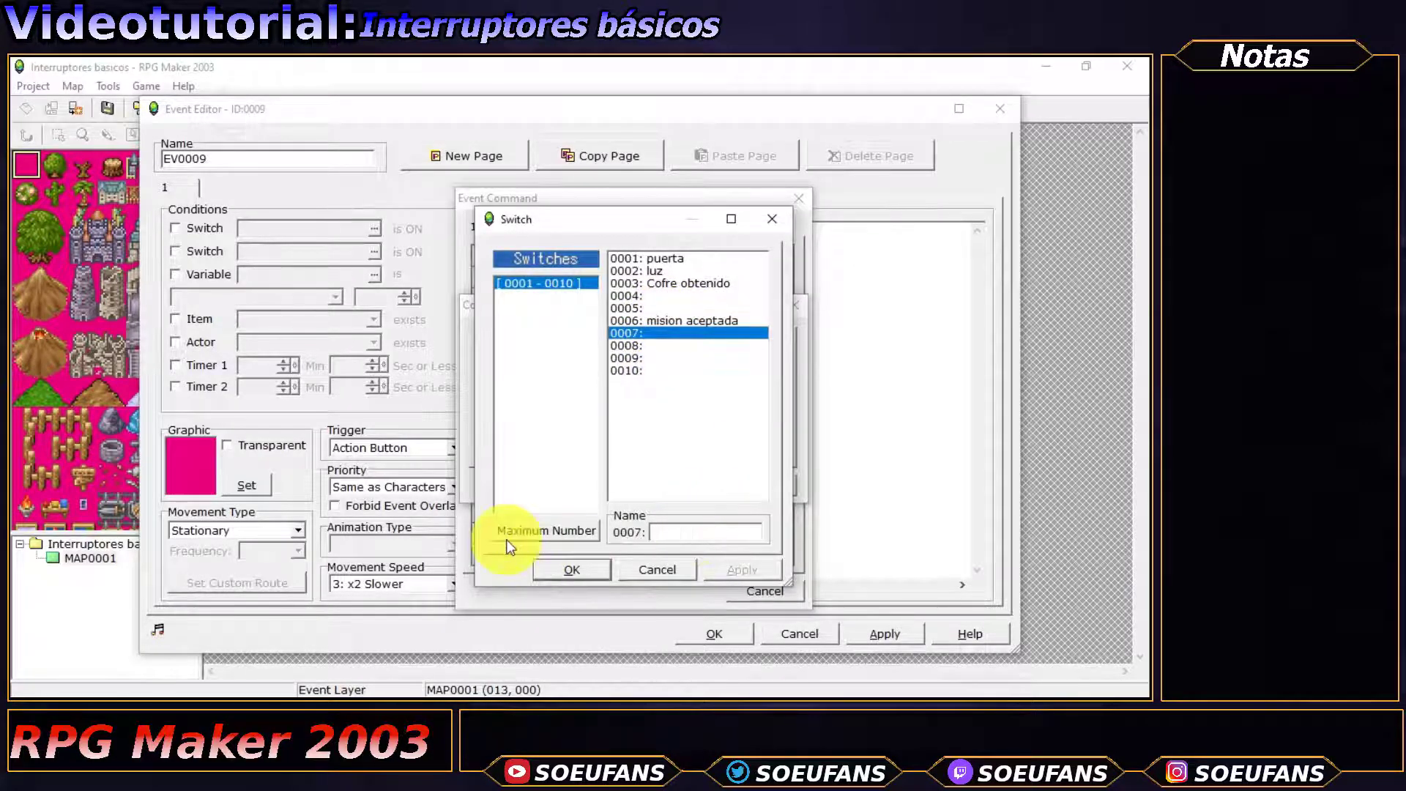
{"action": "left_click", "coordinate": [572, 570]}
{"action": "left_click", "coordinate": [522, 446]}
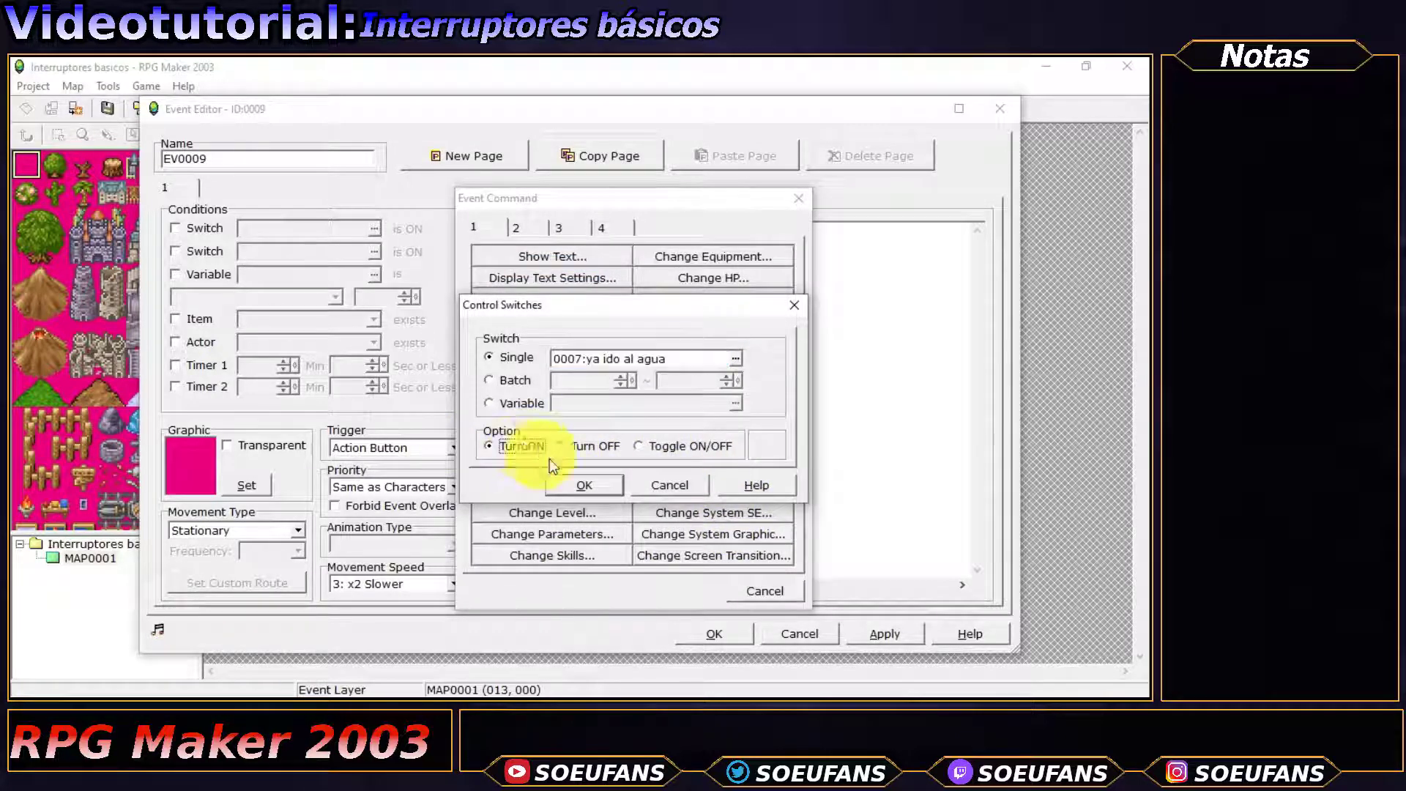
{"action": "left_click", "coordinate": [586, 485]}
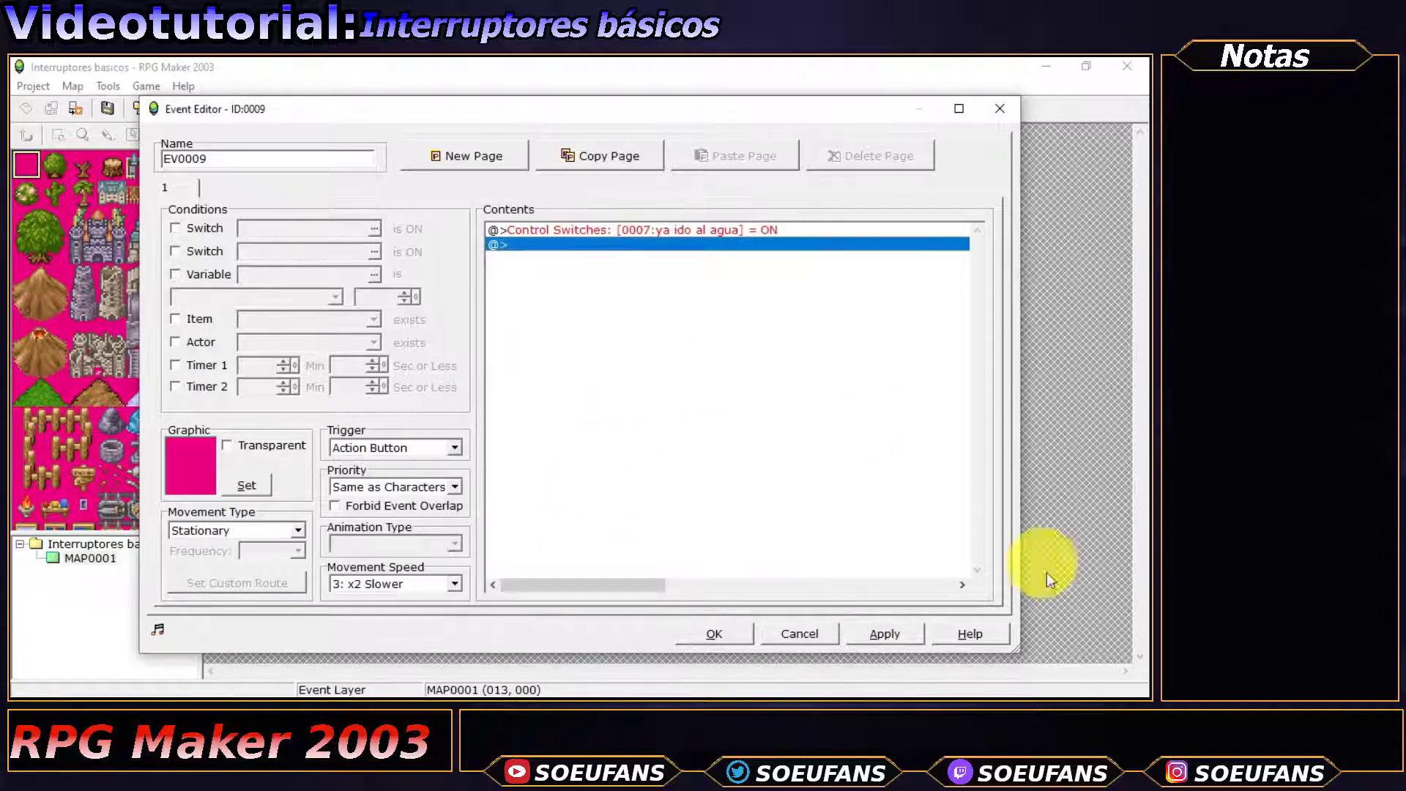
{"action": "left_click", "coordinate": [711, 633]}
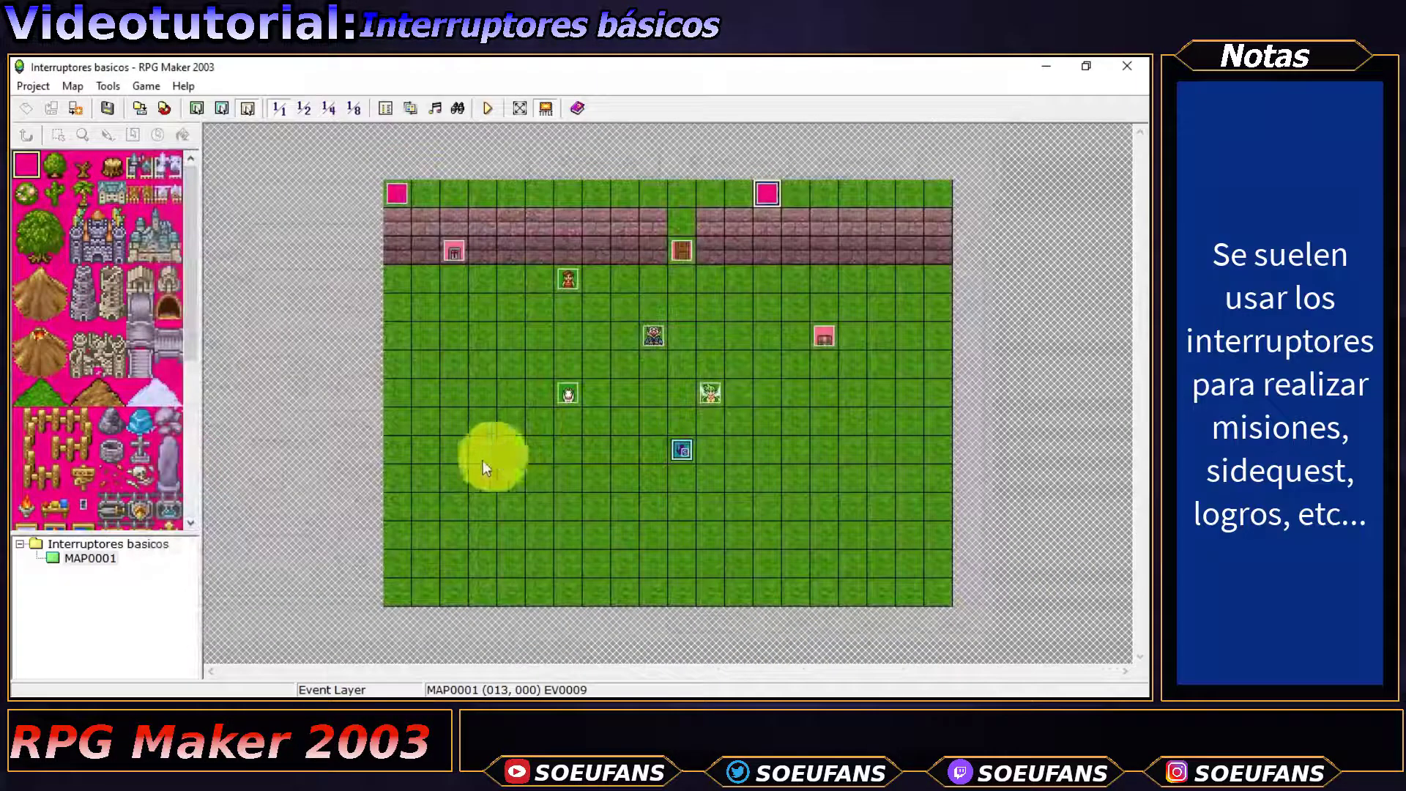
Step: Add a third page to the mission character's event, conditioned on switch 0007, "ya ido al agua", being on
{"action": "double_click", "coordinate": [566, 285]}
{"action": "left_click", "coordinate": [207, 187]}
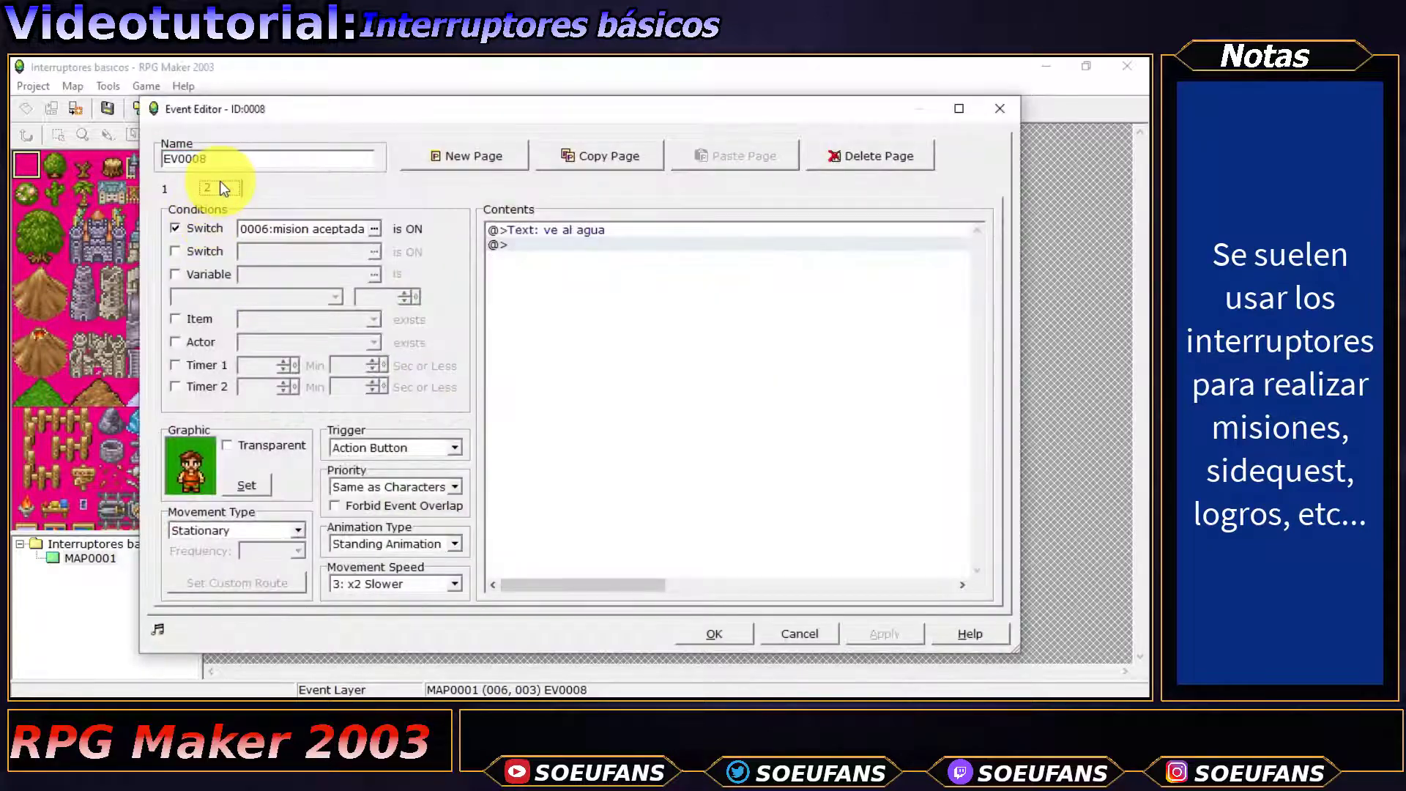
{"action": "left_click", "coordinate": [477, 161]}
{"action": "left_click", "coordinate": [198, 229]}
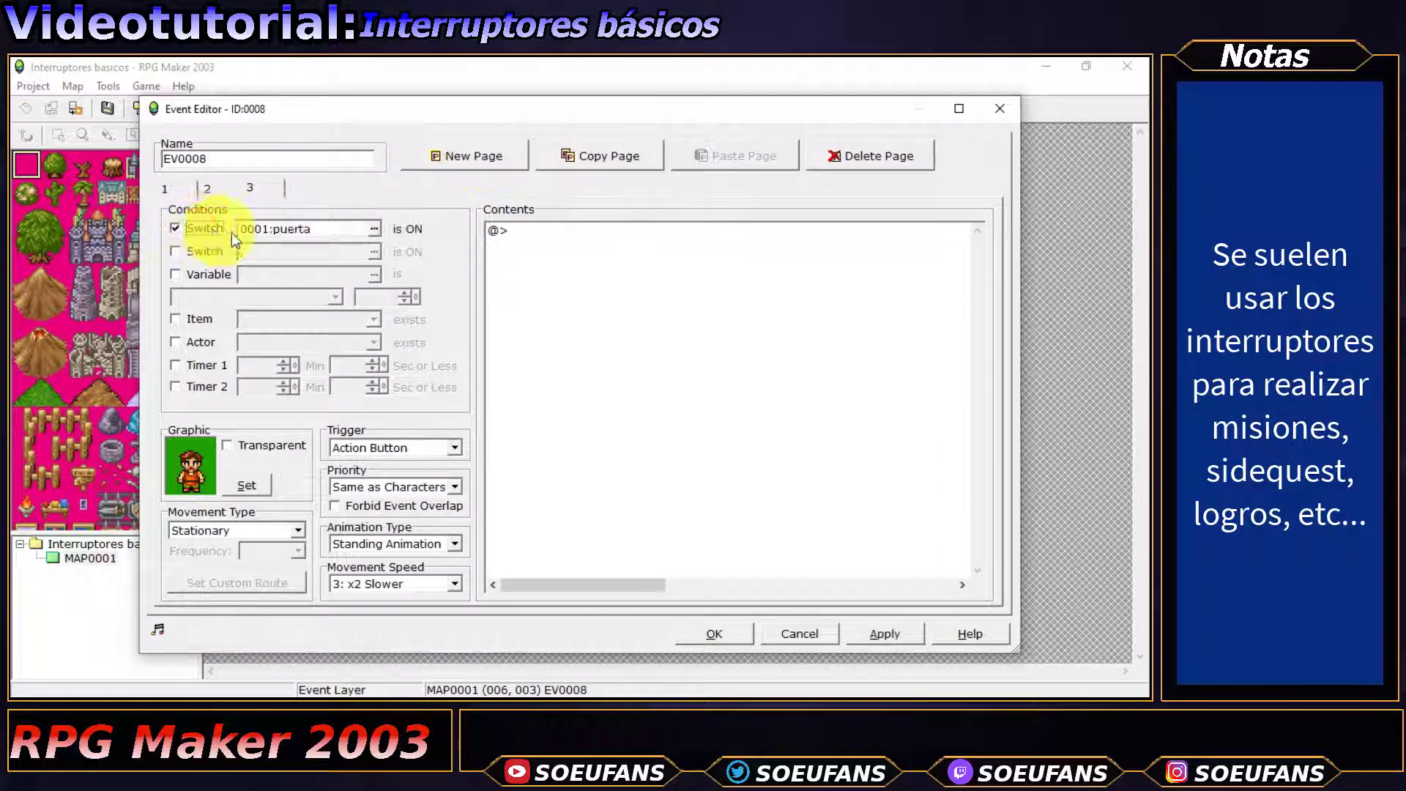
{"action": "left_click", "coordinate": [374, 228]}
{"action": "left_click", "coordinate": [627, 310]}
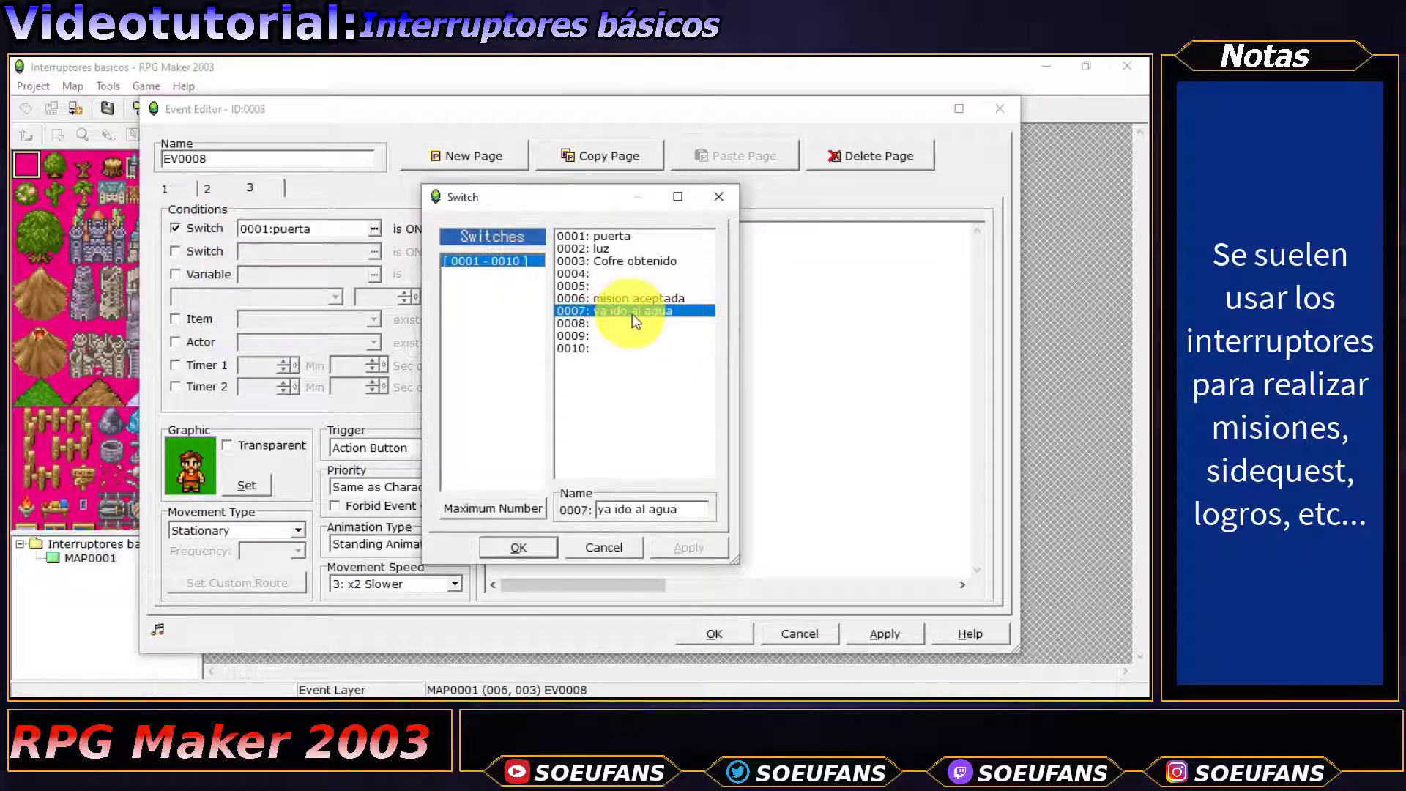
{"action": "double_click", "coordinate": [666, 314]}
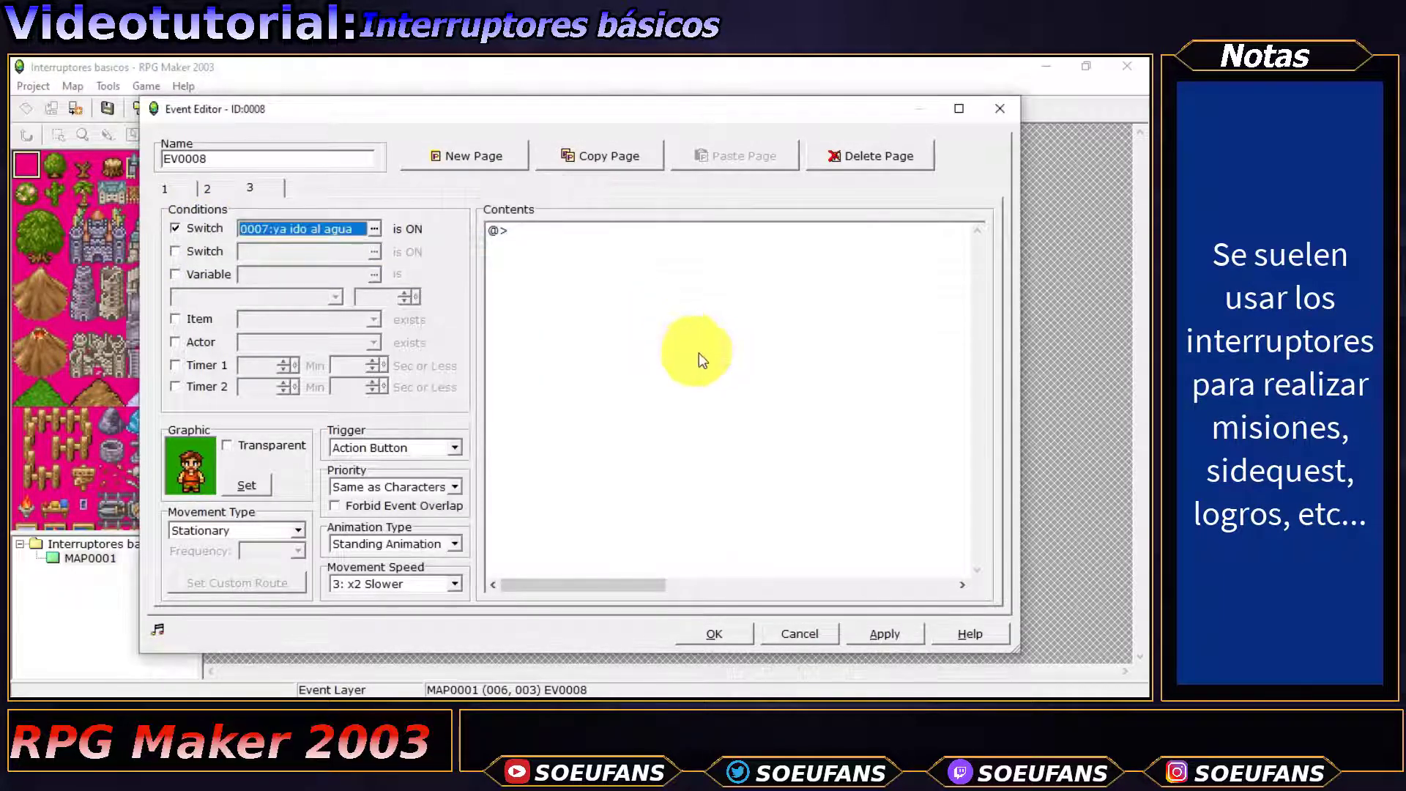
Step: Add a Show Text command reading "gracias" to the third page, and save the mission character's event
{"action": "left_click", "coordinate": [615, 263]}
{"action": "double_click", "coordinate": [615, 262]}
{"action": "left_click", "coordinate": [552, 256]}
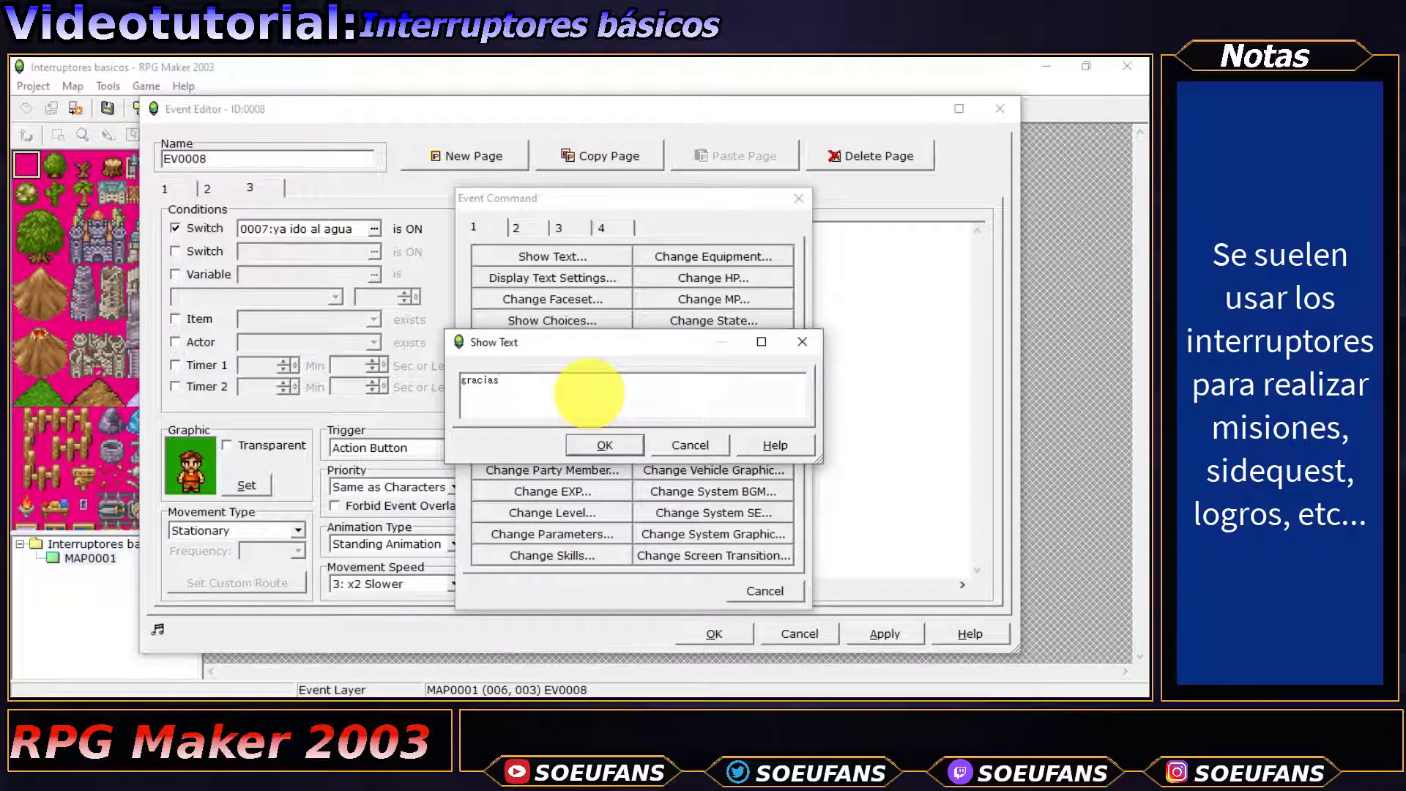
{"action": "left_click", "coordinate": [596, 451]}
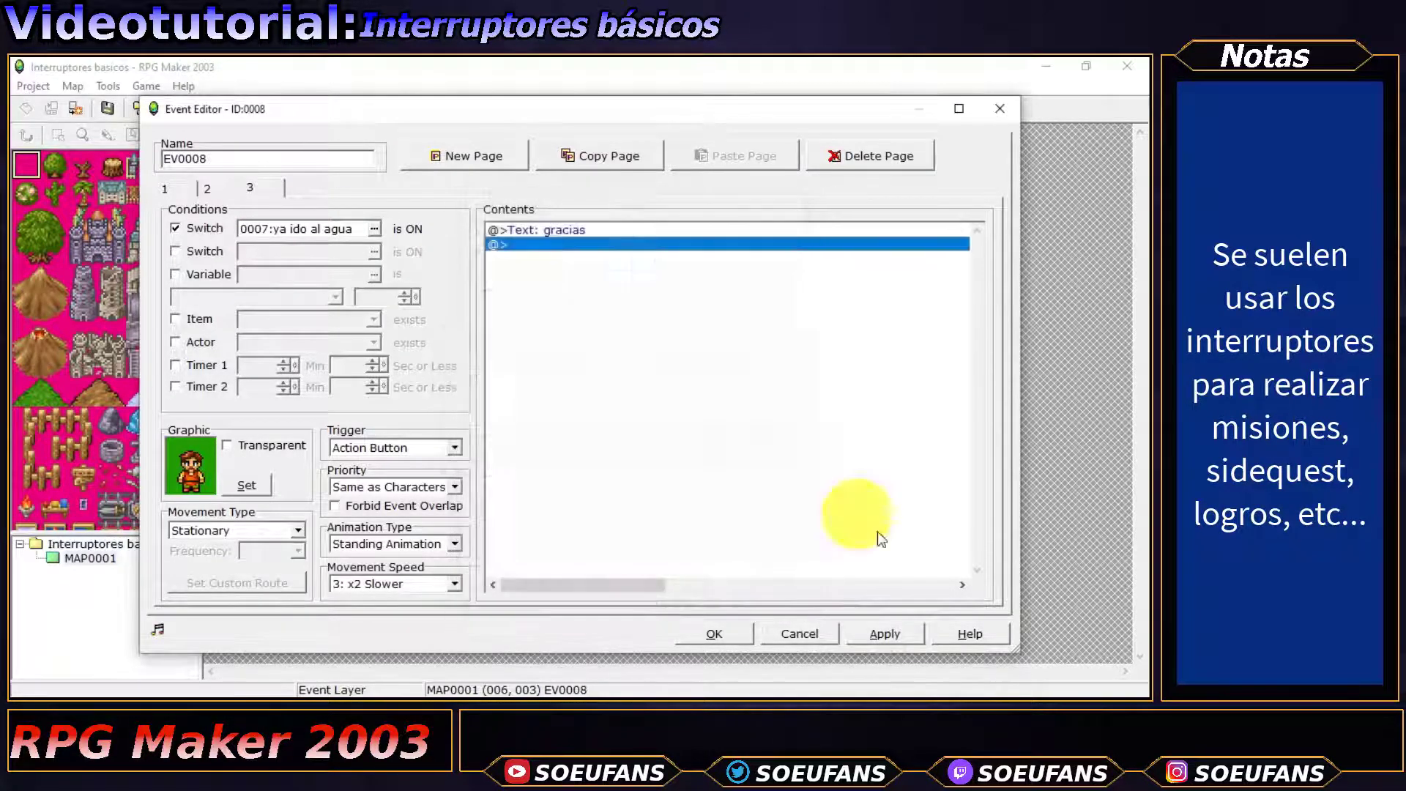
{"action": "left_click", "coordinate": [716, 634]}
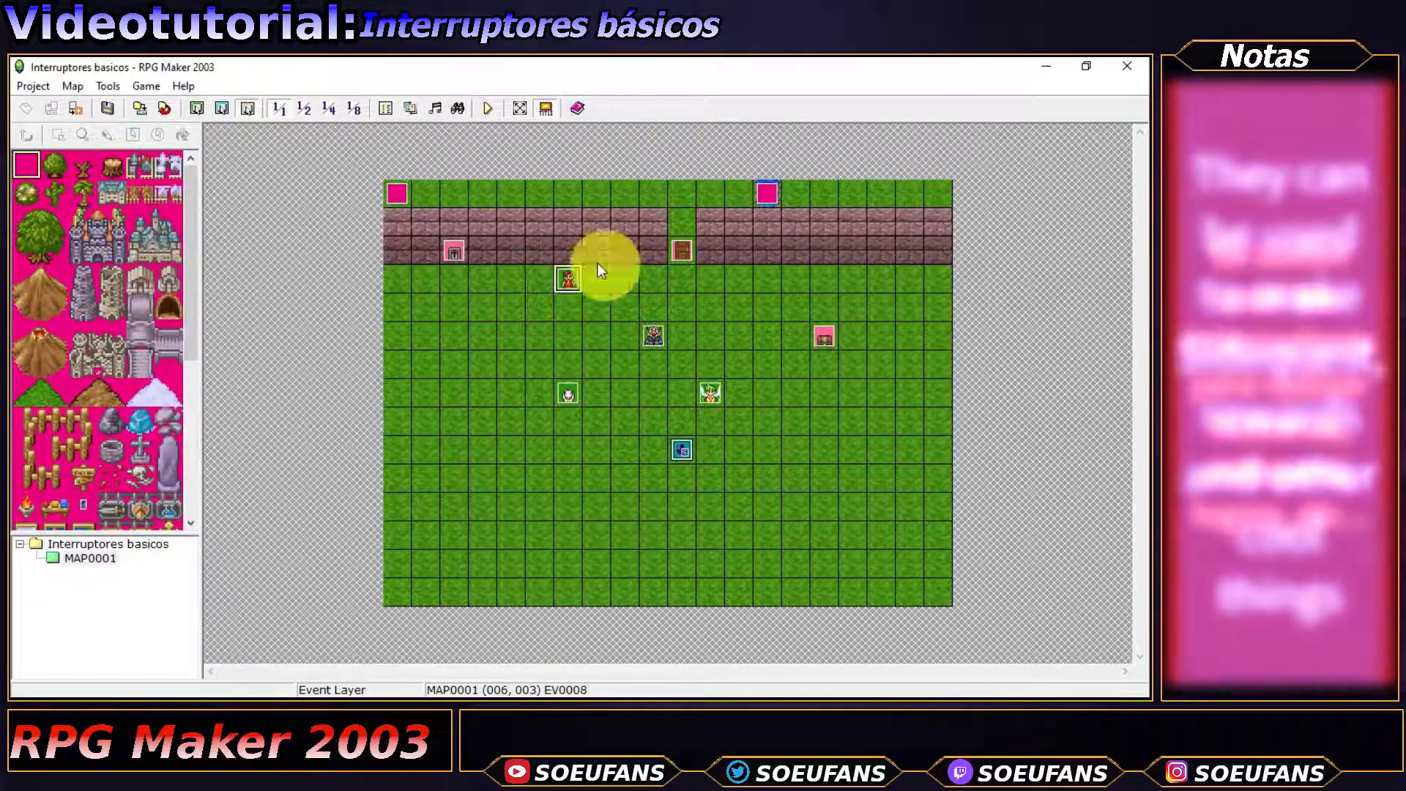
Step: Save the project, start a playtest, and walk the hero up to the mission character
{"action": "left_click", "coordinate": [496, 112]}
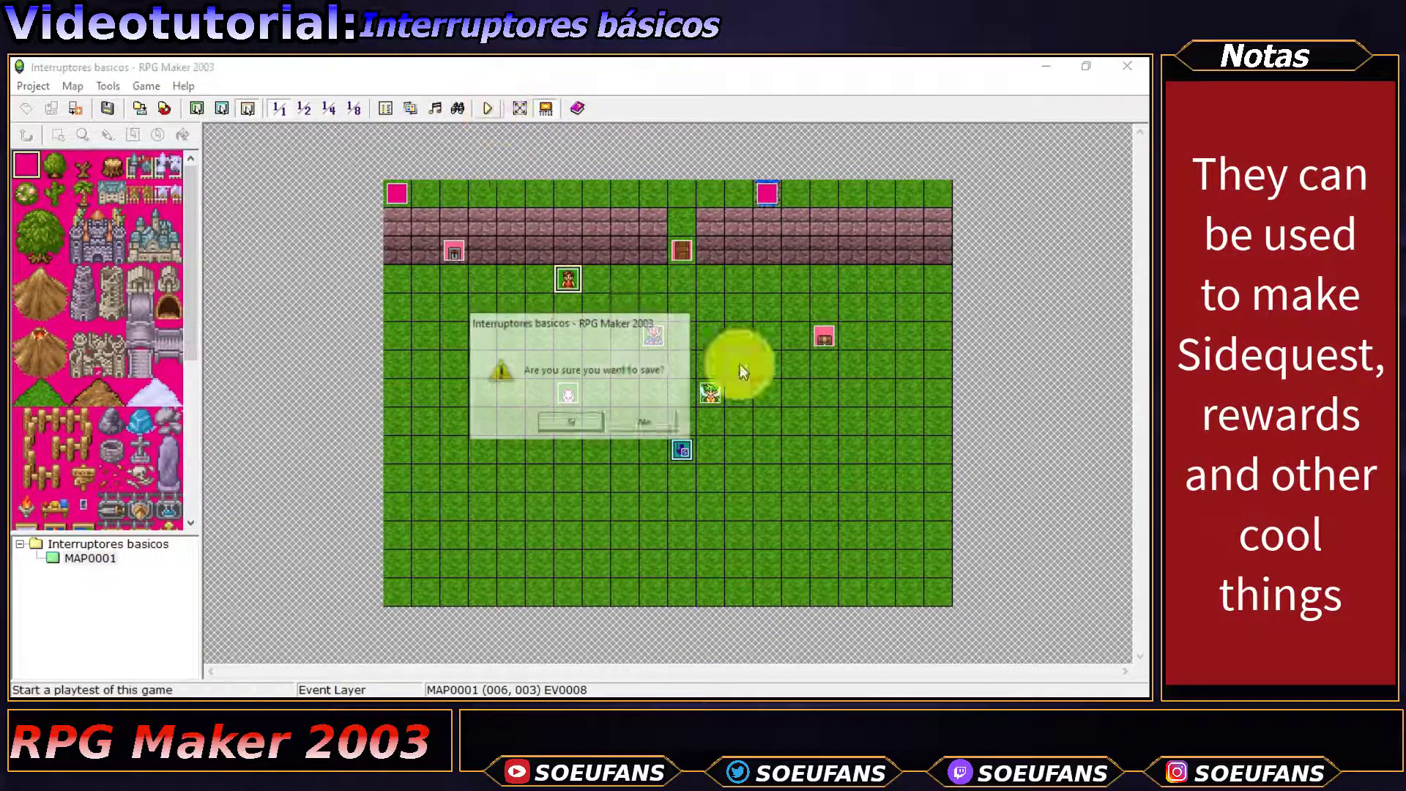
{"action": "key", "text": "Return"}
{"action": "key", "text": "Left"}
{"action": "key", "text": "Up"}
{"action": "key", "text": "Up"}
{"action": "key", "text": "Left"}
{"action": "key", "text": "Left"}
{"action": "key", "text": "Up"}
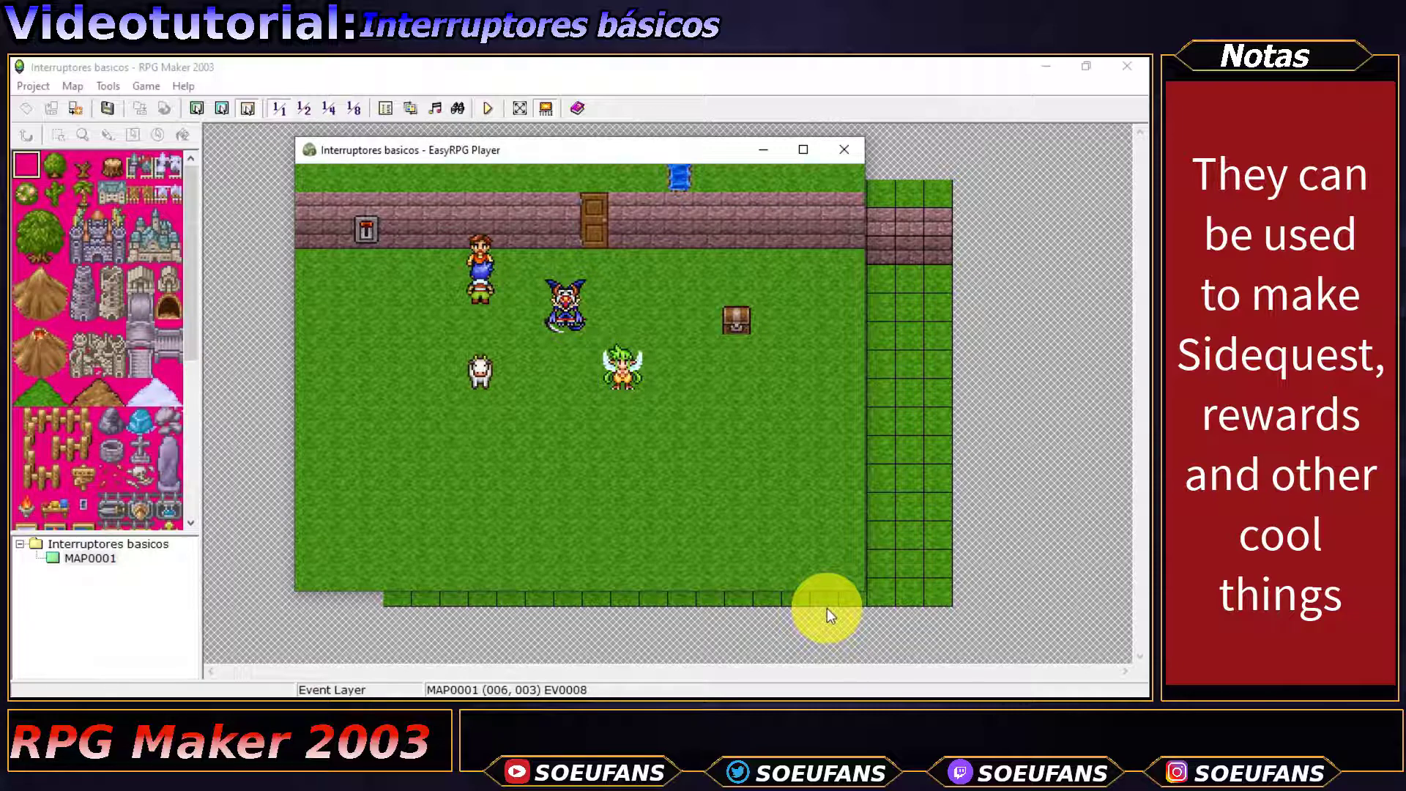
Step: Check the states of switches 0001-0010 in the playtest's debug screen before accepting the mission, and return to the map
{"action": "key", "text": "F9"}
{"action": "key", "text": "Down"}
{"action": "key", "text": "Down"}
{"action": "key", "text": "Return"}
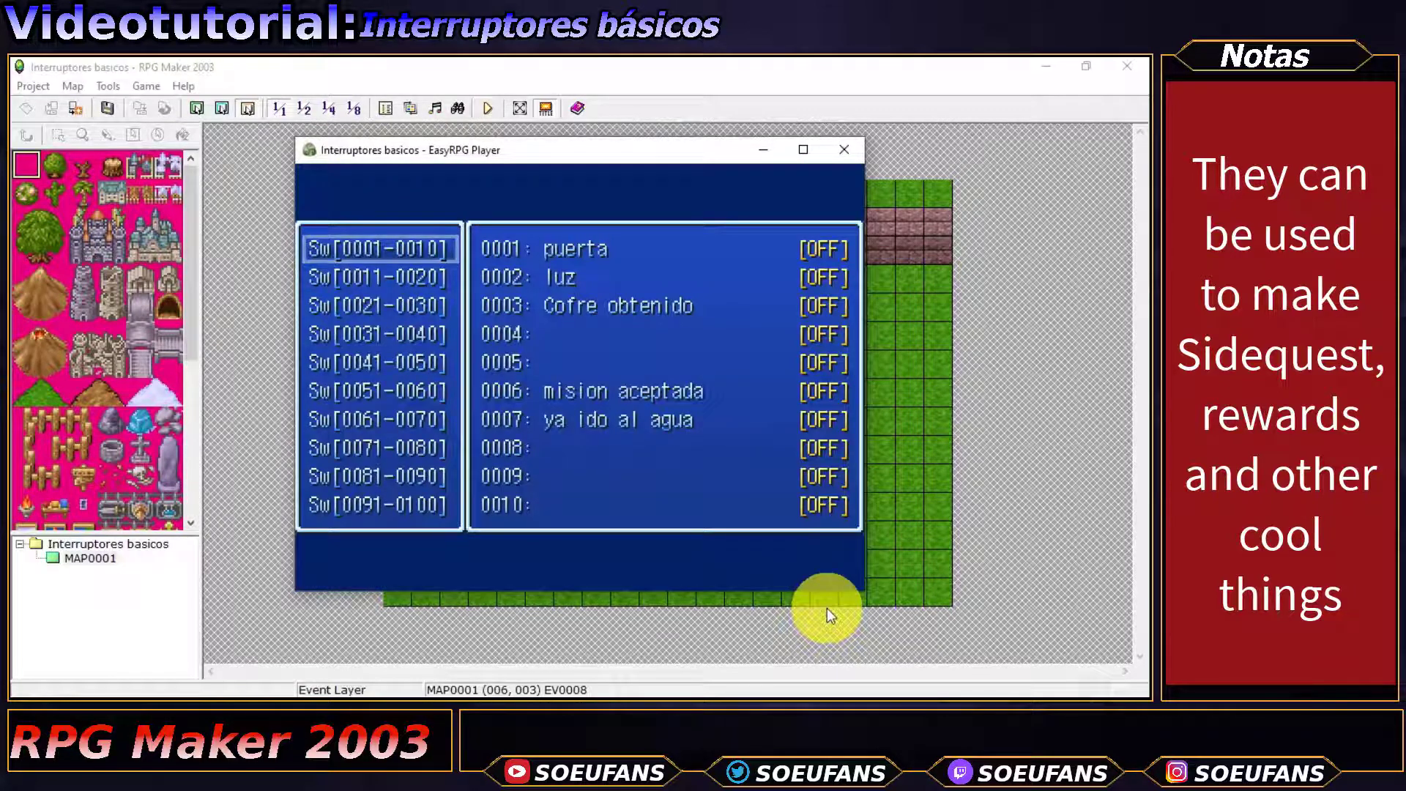
{"action": "key", "text": "Escape"}
{"action": "key", "text": "Escape"}
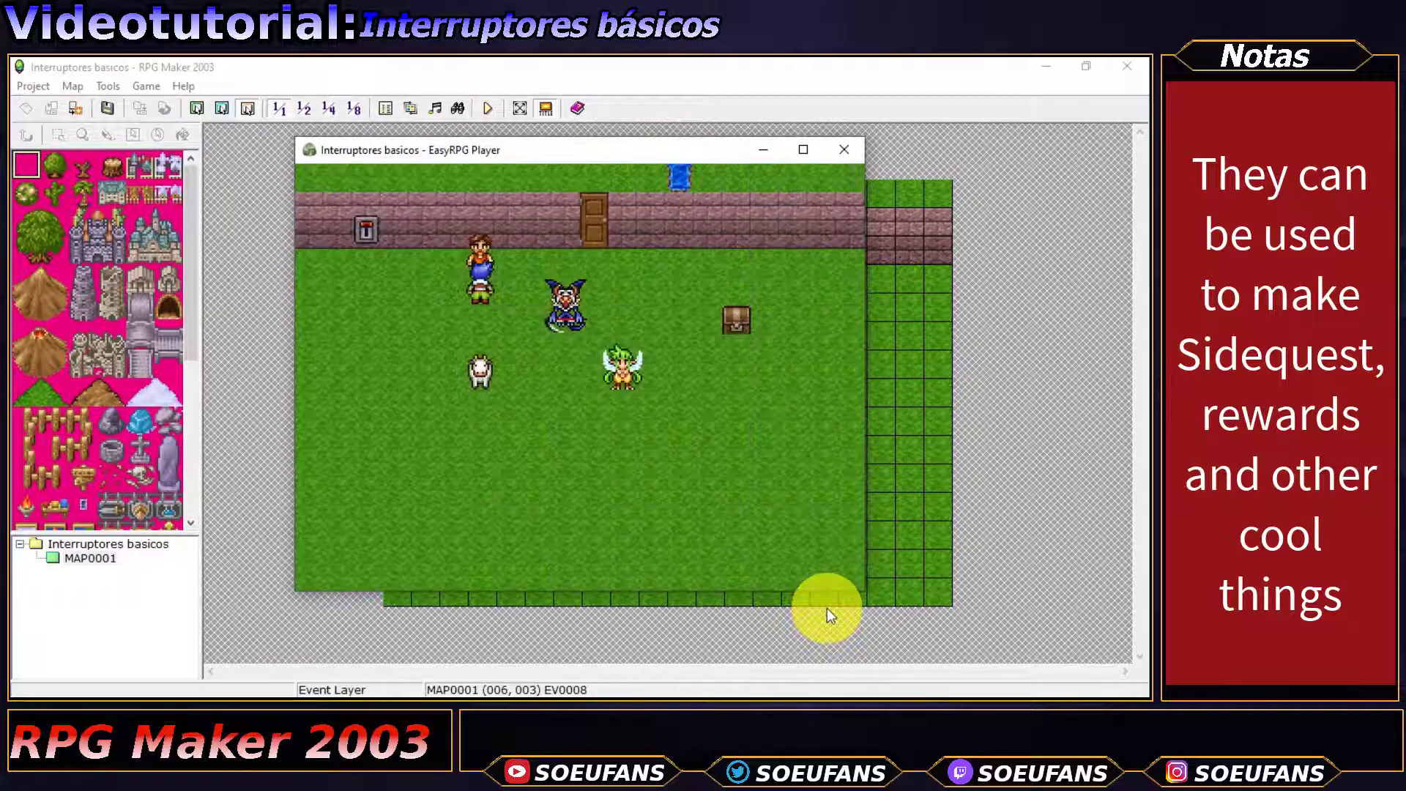
Step: Talk to the mission character, answer "No" to the mission offer, and check the switch states in the debug screen
{"action": "key", "text": "Return"}
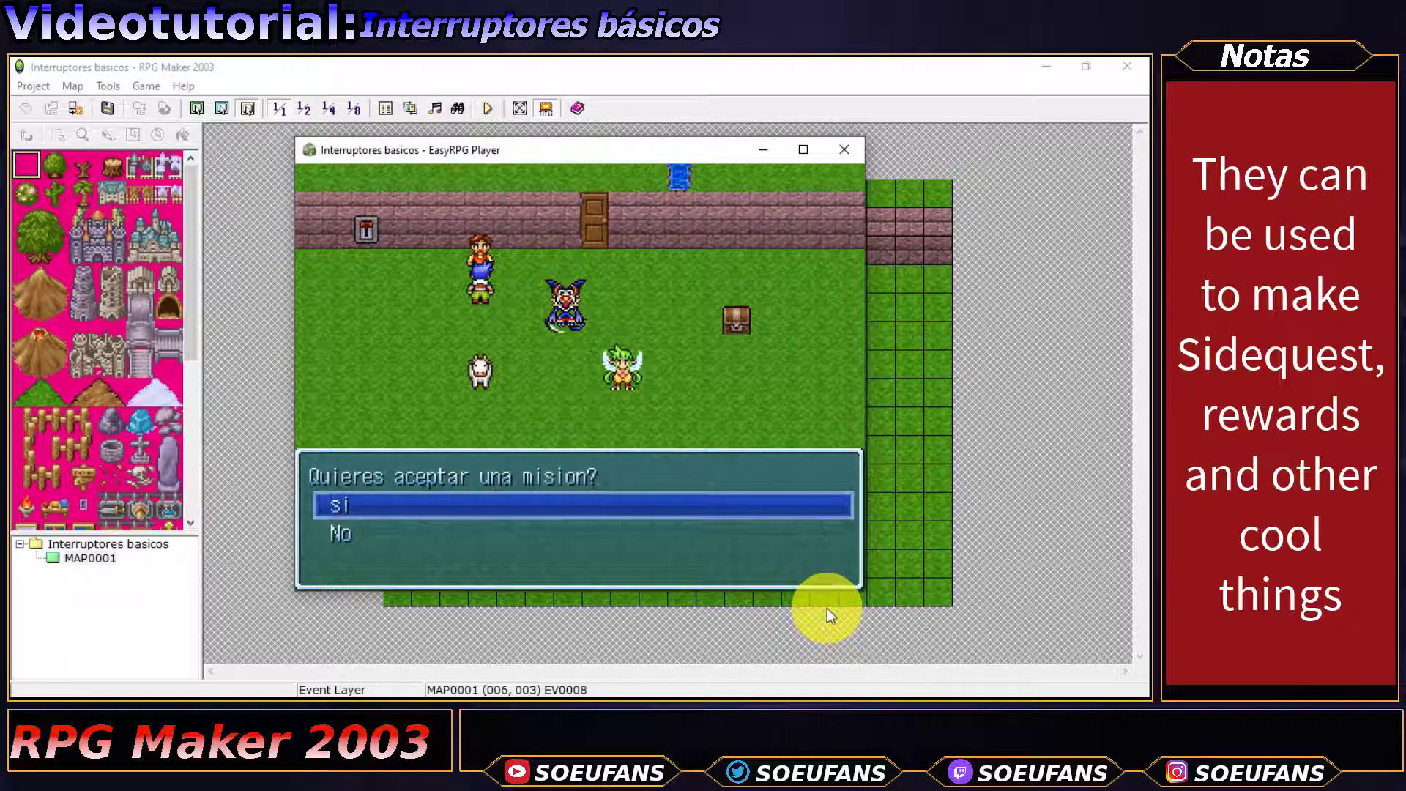
{"action": "key", "text": "Down"}
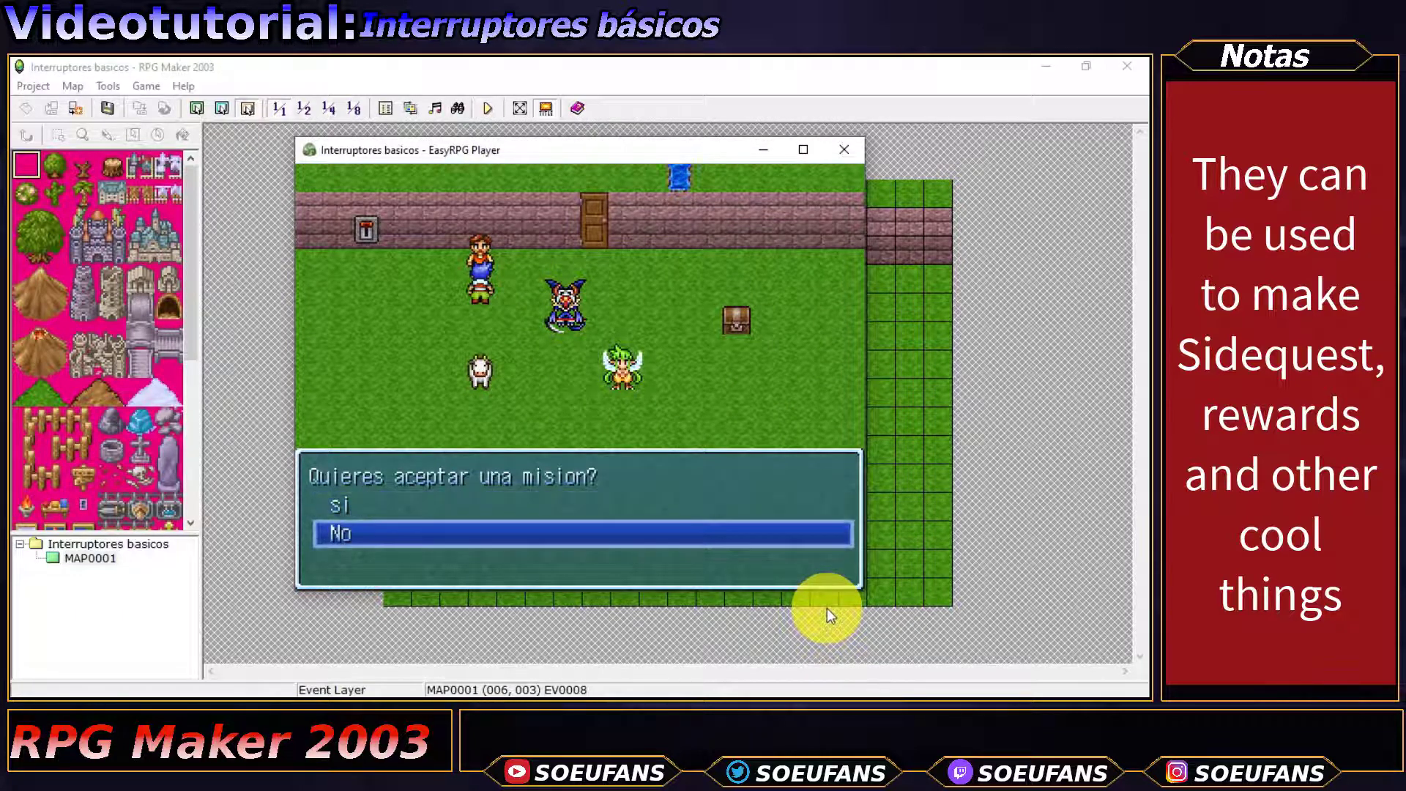
{"action": "key", "text": "Return"}
{"action": "key", "text": "F9"}
{"action": "key", "text": "Return"}
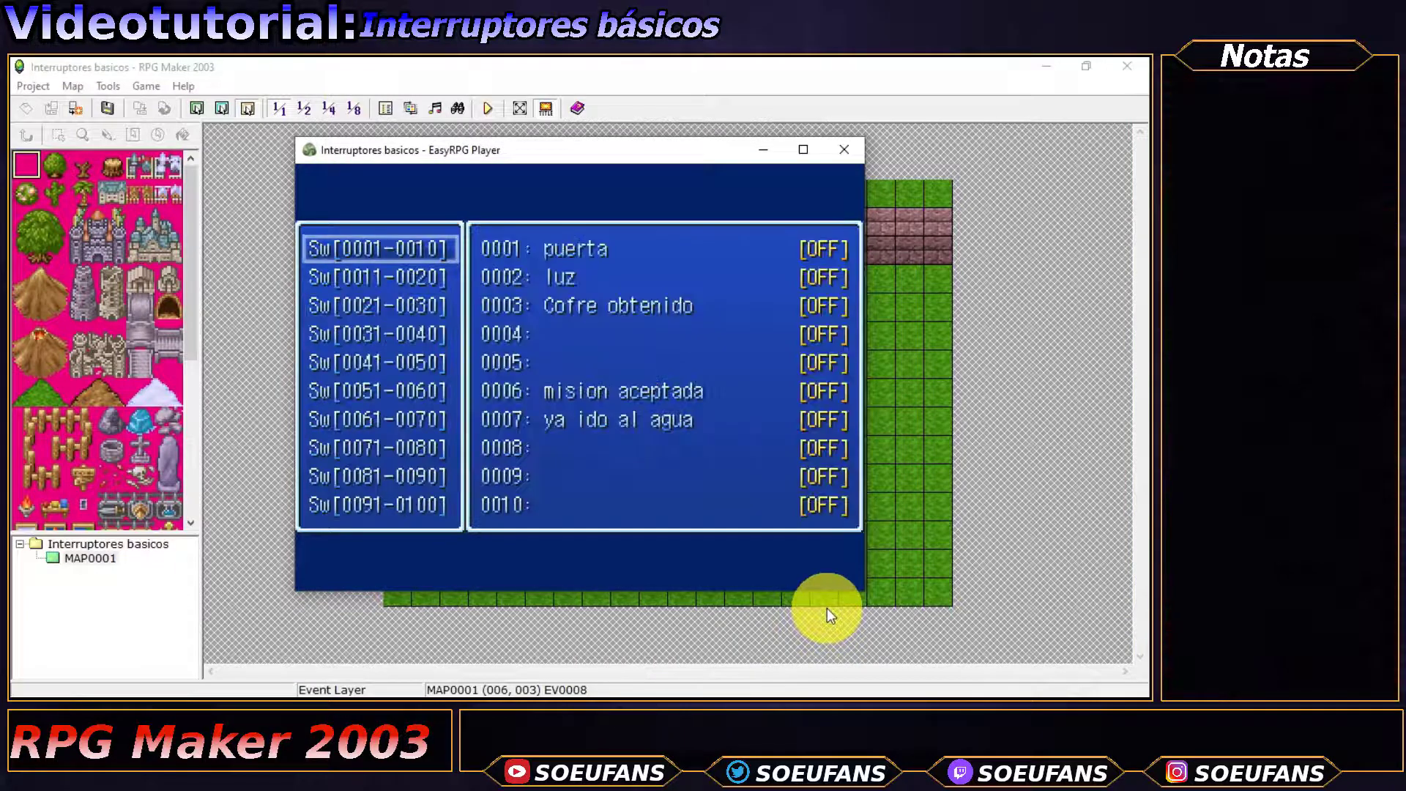
{"action": "key", "text": "Escape"}
{"action": "key", "text": "Escape"}
Step: Accept the mission by answering "si" to the mission character, and check the state of "mision aceptada" in the debug screen
{"action": "key", "text": "Return"}
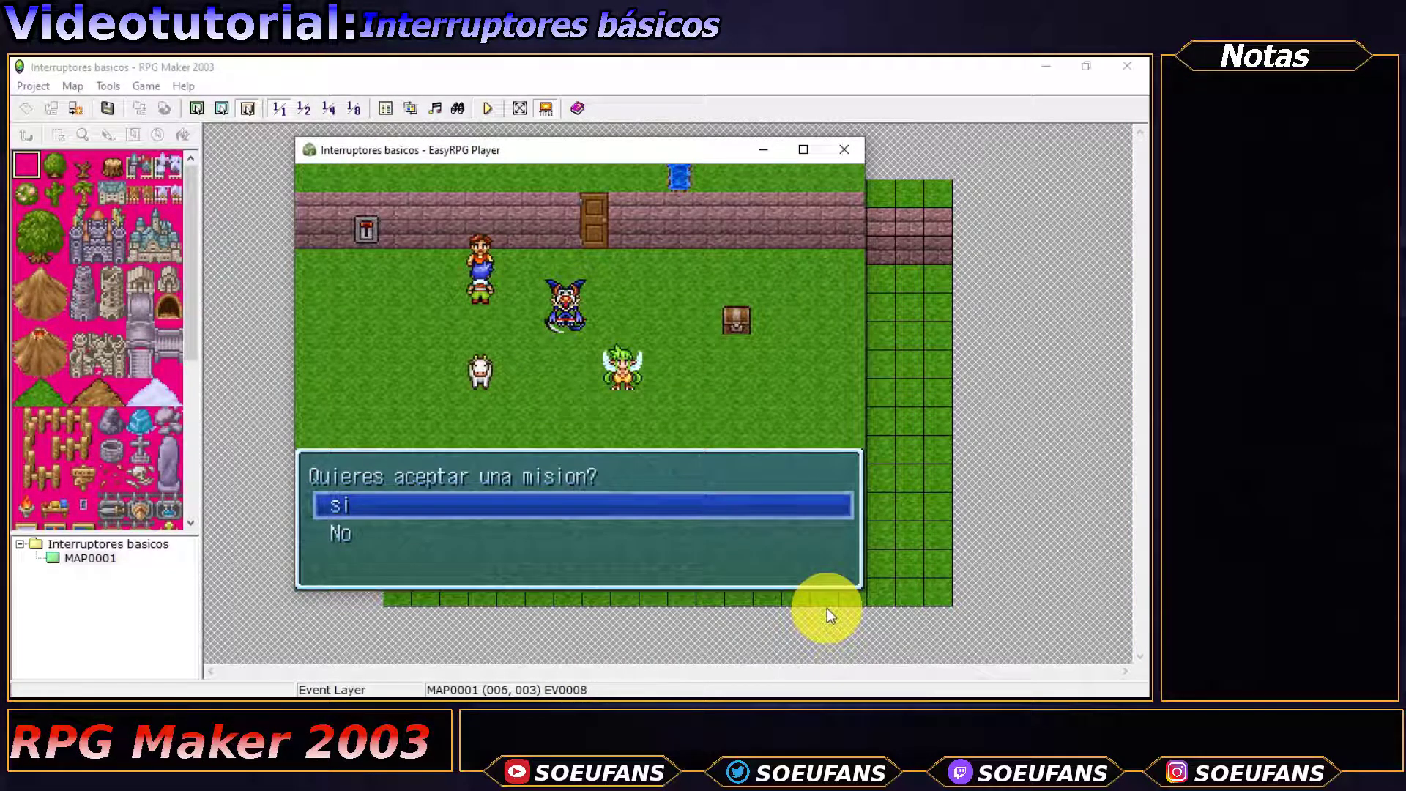
{"action": "key", "text": "Return"}
{"action": "key", "text": "F9"}
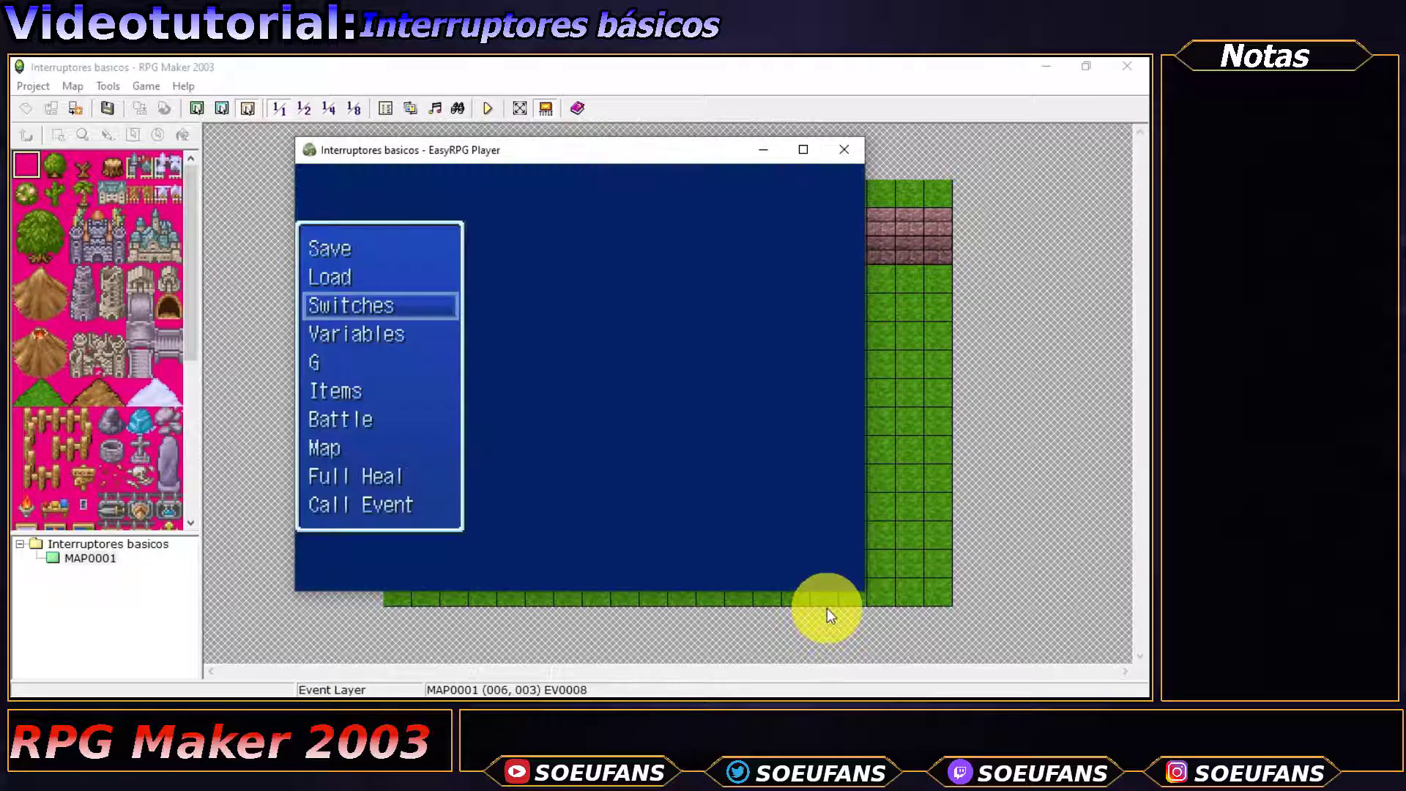
{"action": "key", "text": "Return"}
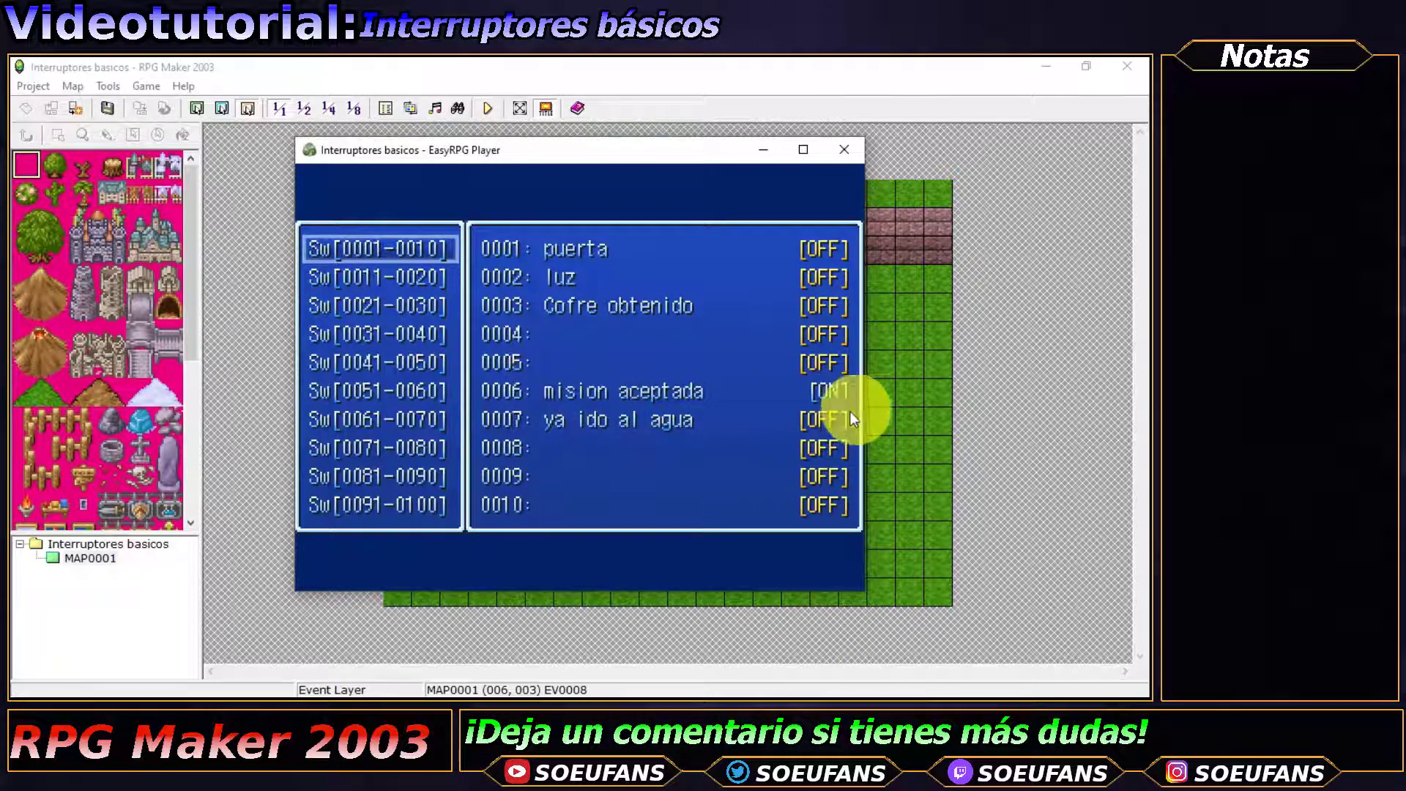
{"action": "key", "text": "Escape"}
{"action": "key", "text": "Escape"}
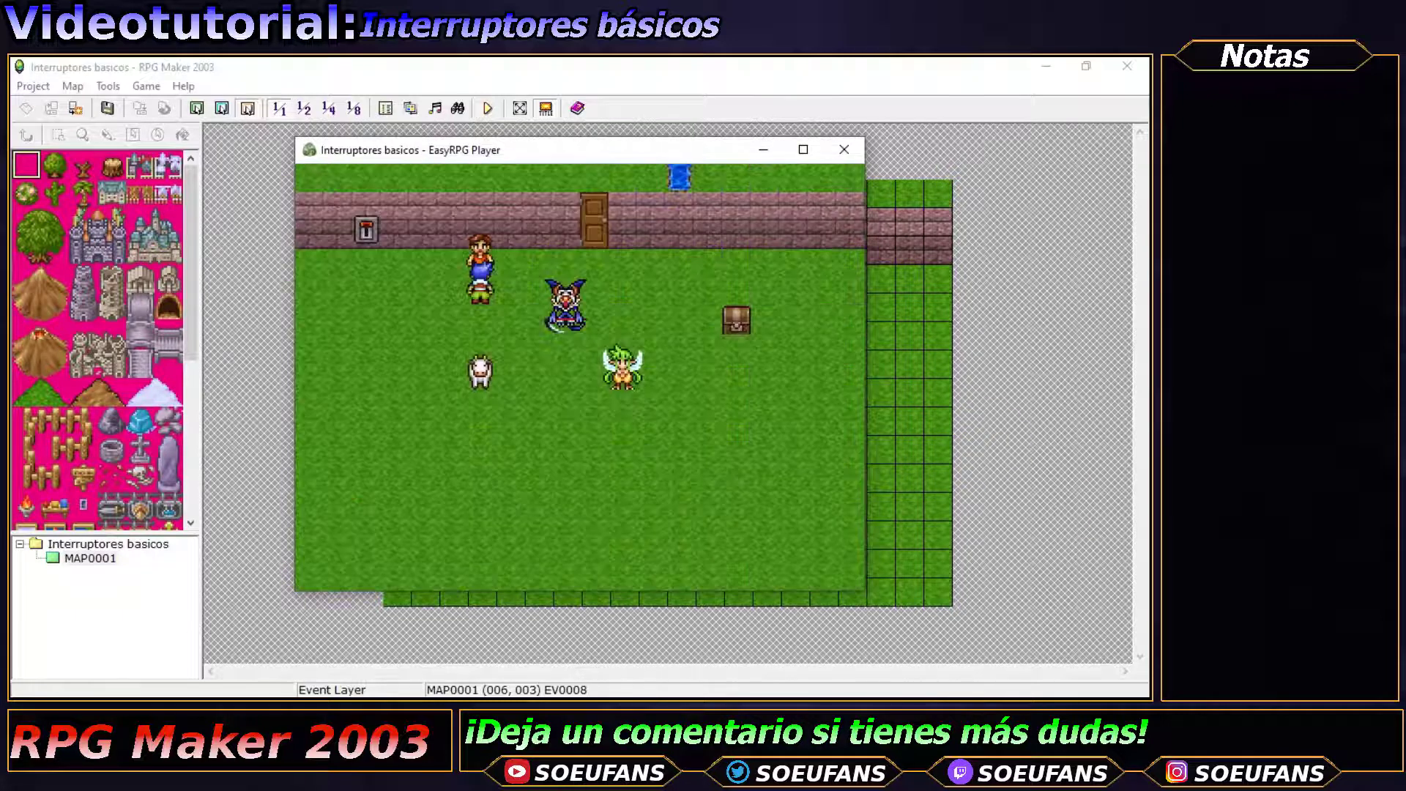
Step: Talk to the mission character twice with the mission accepted, and check the switch states in the debug screen again
{"action": "key", "text": "Return"}
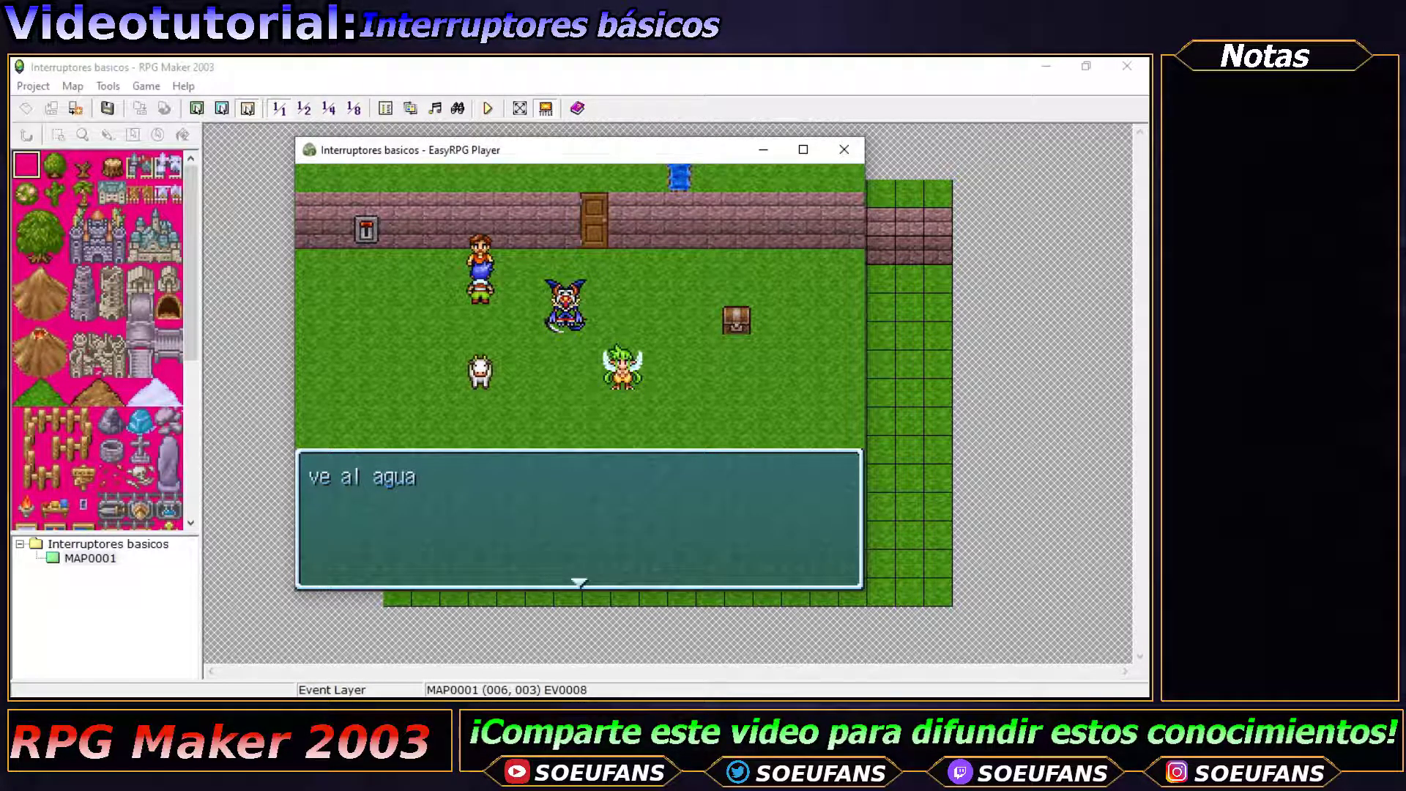
{"action": "key", "text": "Return"}
{"action": "key", "text": "Return"}
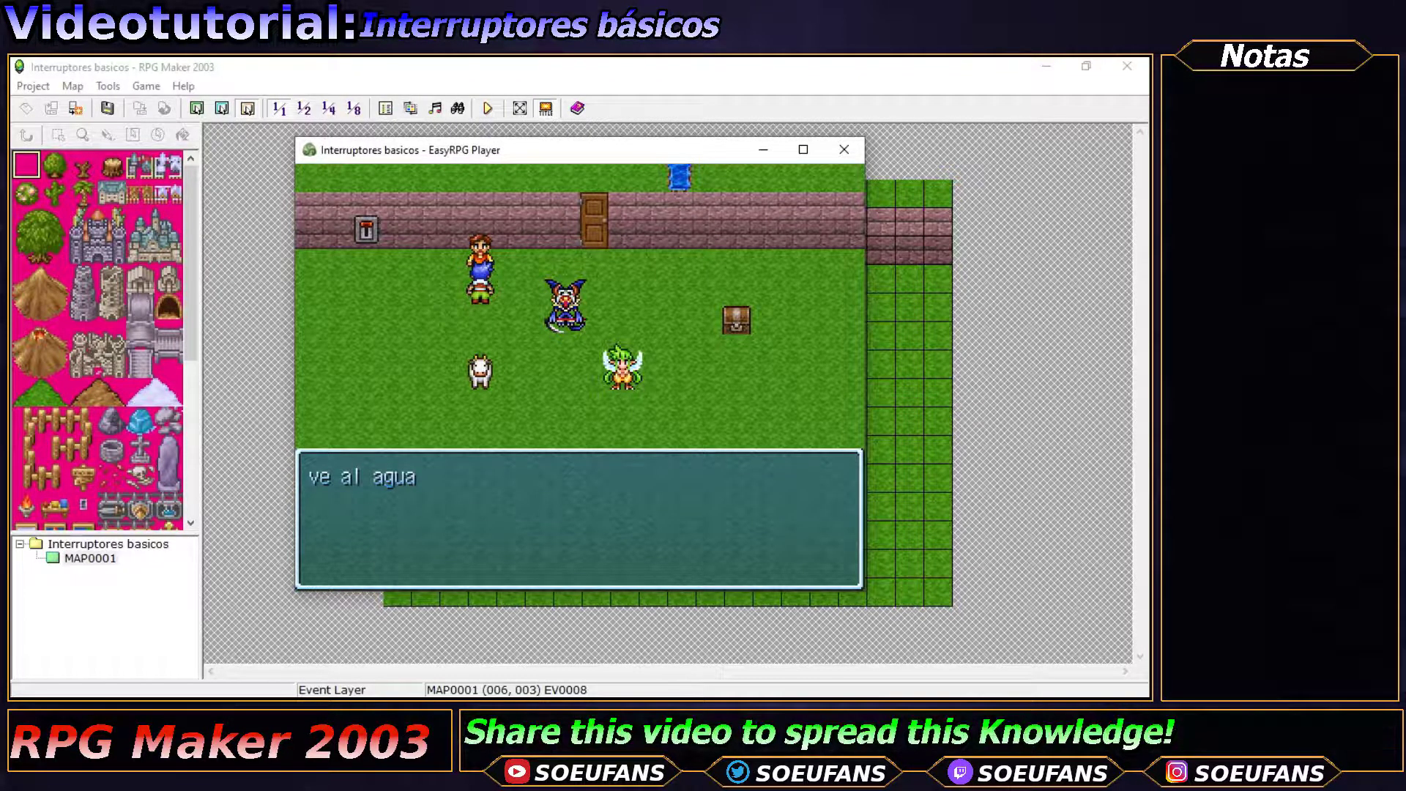
{"action": "key", "text": "Return"}
{"action": "key", "text": "F9"}
{"action": "key", "text": "Return"}
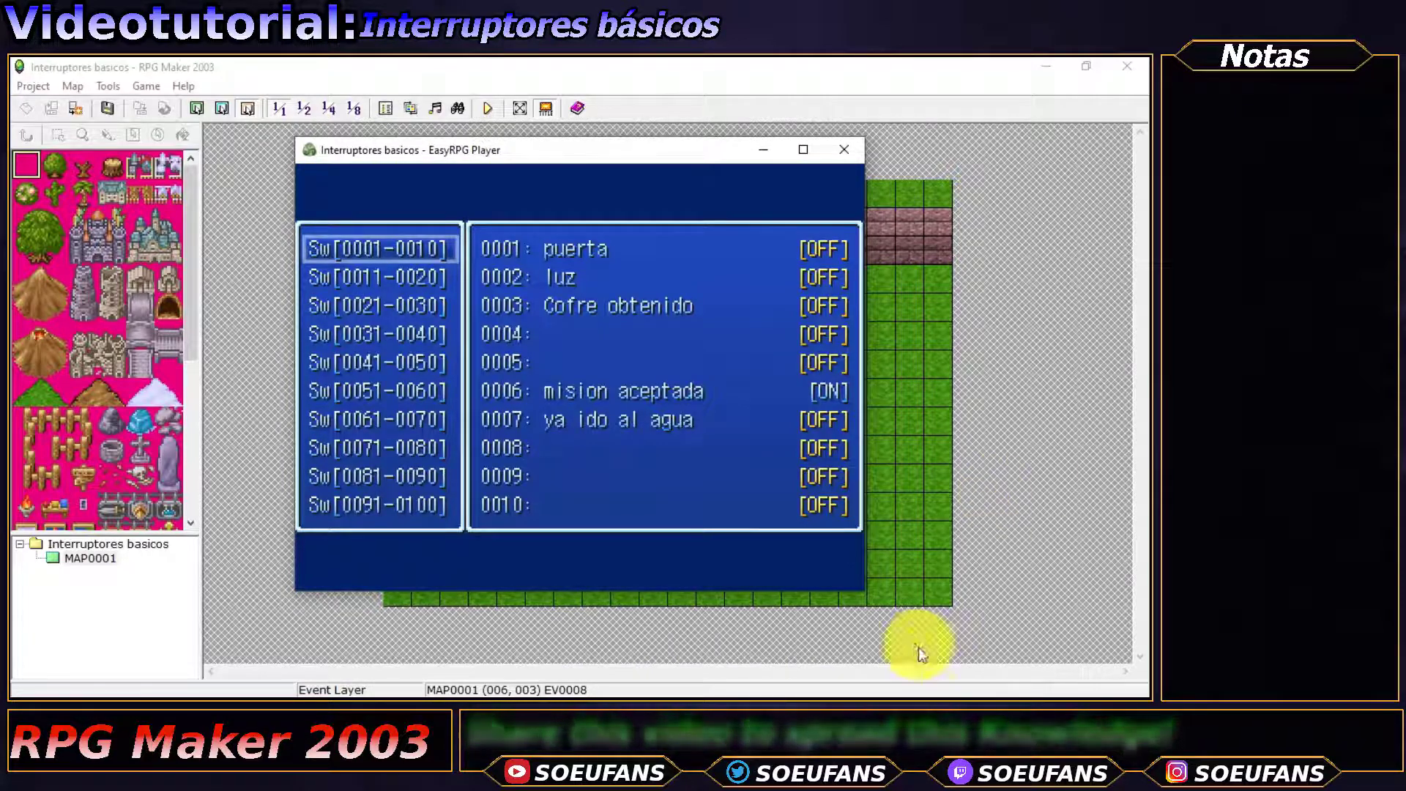
{"action": "key", "text": "Escape"}
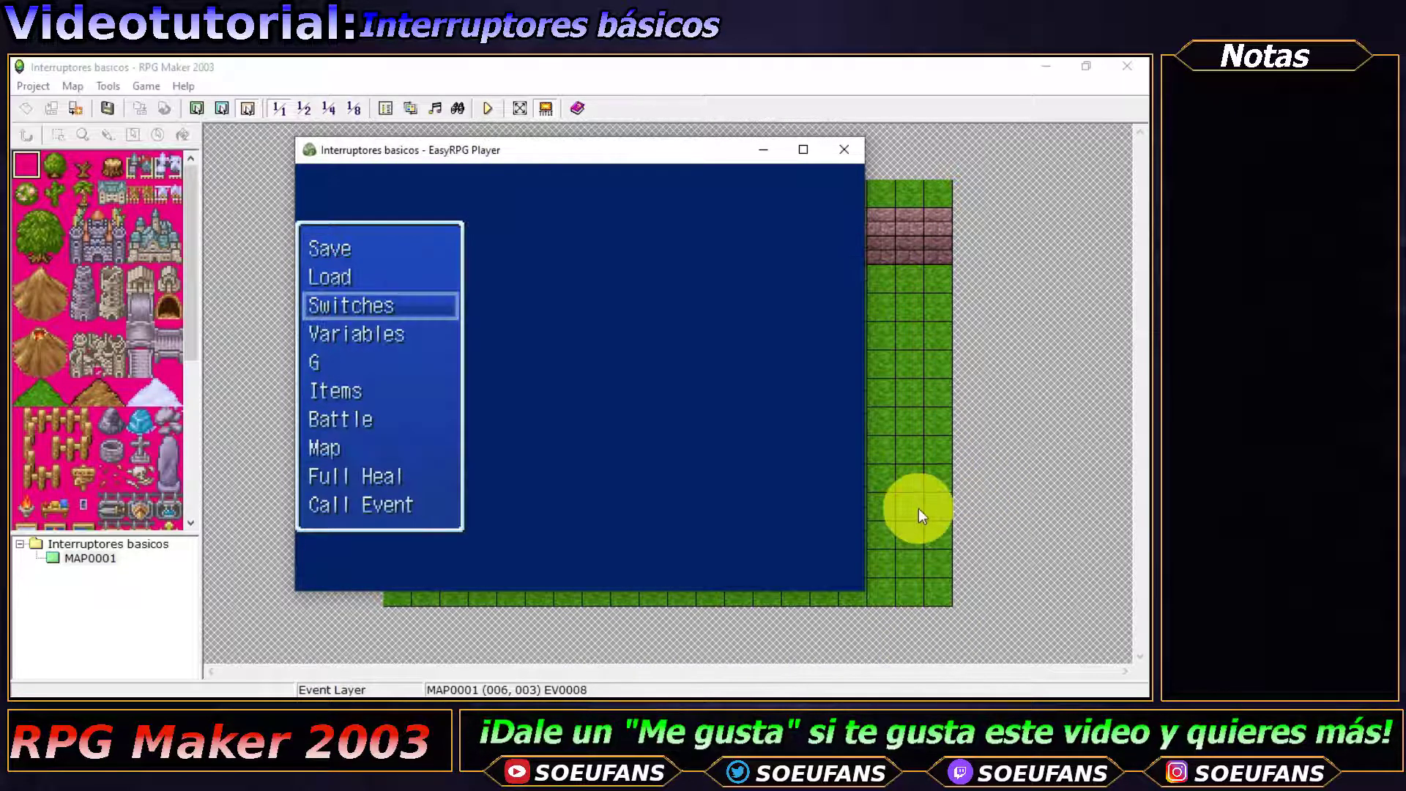
{"action": "key", "text": "Escape"}
Step: Walk the hero from the mission character to the closed door in the brick wall to test it
{"action": "key", "text": "Right"}
{"action": "key", "text": "Right"}
{"action": "key", "text": "Right"}
{"action": "key", "text": "Left"}
{"action": "key", "text": "Left"}
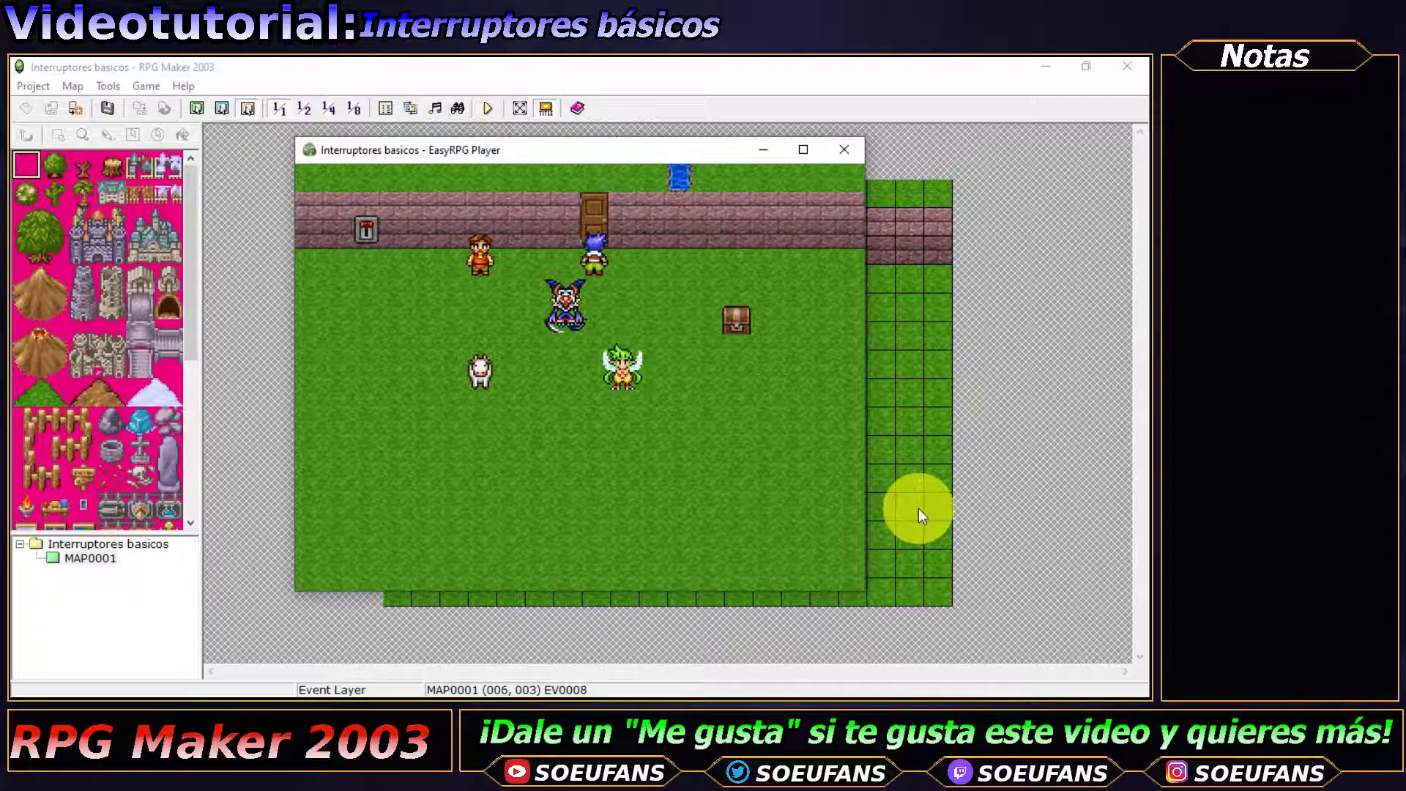
{"action": "key", "text": "Right"}
{"action": "key", "text": "Left"}
{"action": "key", "text": "Left"}
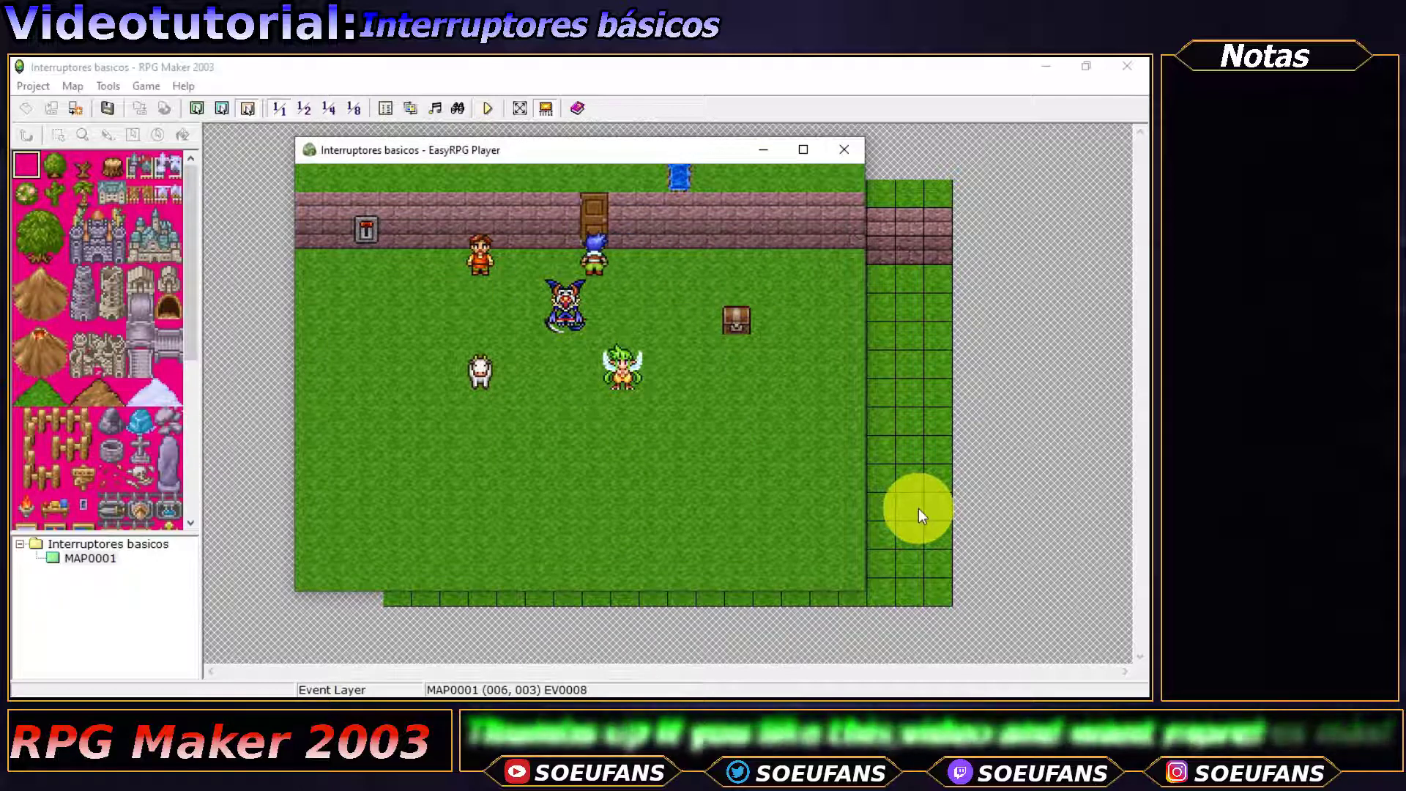
Step: Walk to the white animal and interact with it to open the door, and head back toward the wall
{"action": "key", "text": "Down"}
{"action": "key", "text": "Down"}
{"action": "key", "text": "Down"}
{"action": "key", "text": "Down"}
{"action": "key", "text": "Left"}
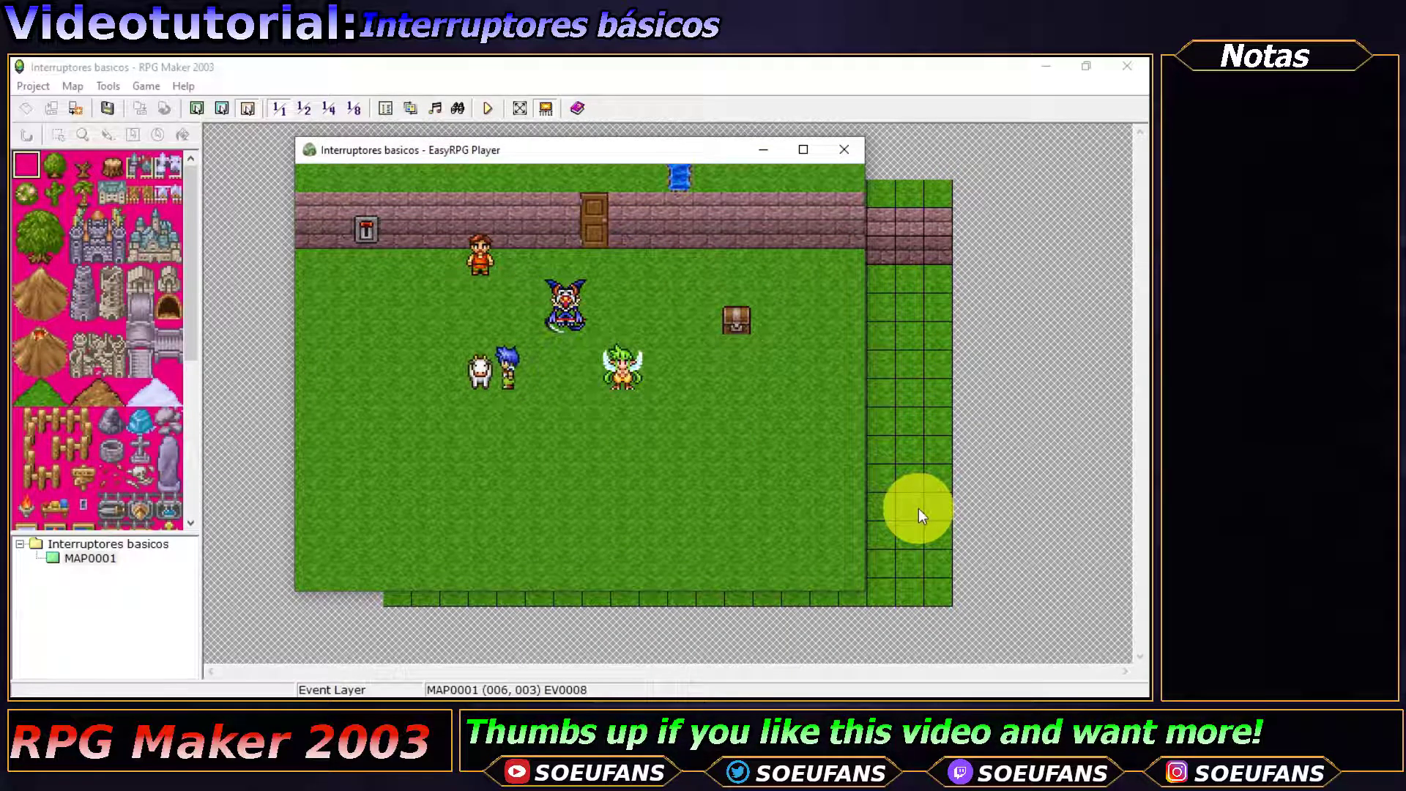
{"action": "key", "text": "Up"}
{"action": "key", "text": "Up"}
{"action": "key", "text": "Right"}
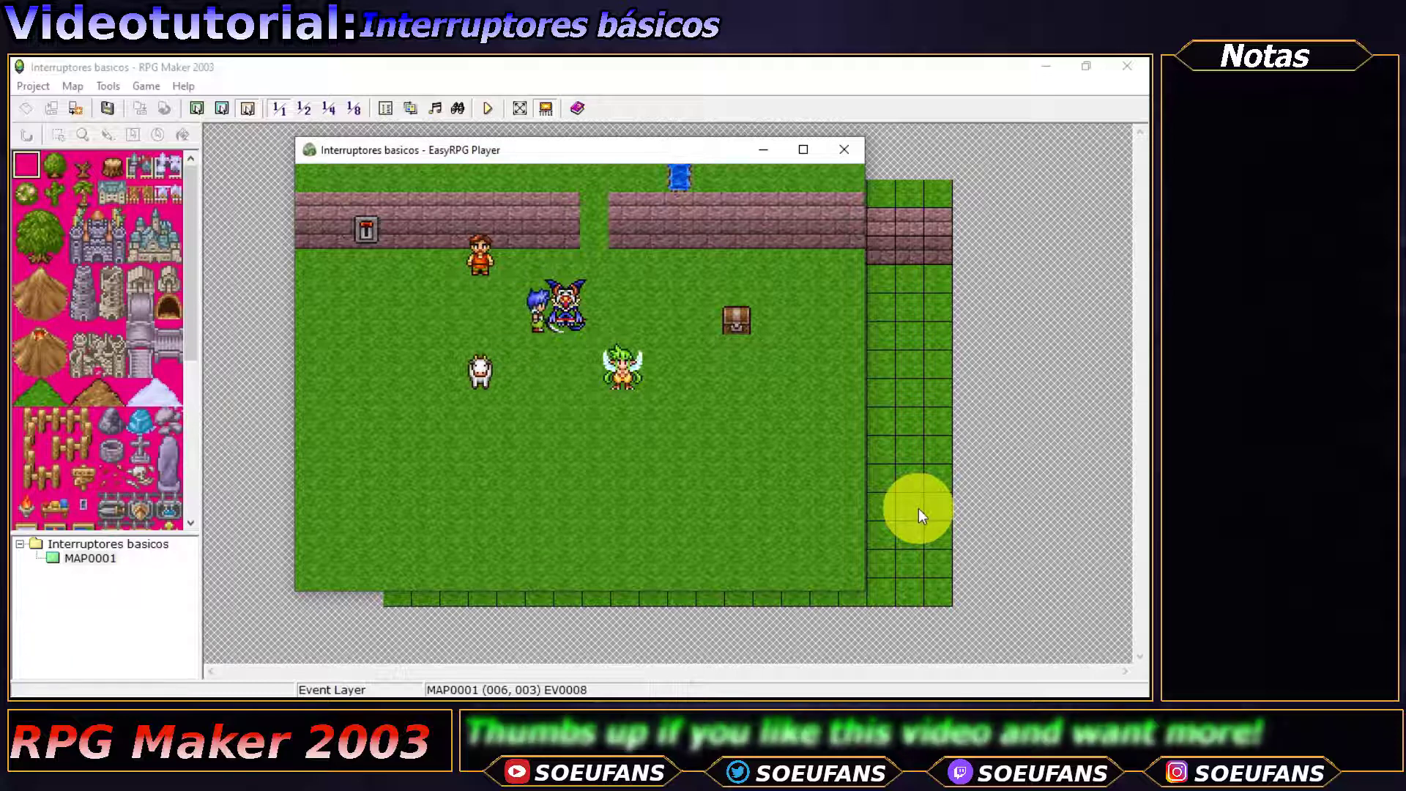
{"action": "key", "text": "Return"}
Step: Walk the hero through the open doorway to the spot beside the water tile
{"action": "key", "text": "Up"}
{"action": "key", "text": "Up"}
{"action": "key", "text": "Right"}
{"action": "key", "text": "Right"}
{"action": "key", "text": "Right"}
{"action": "key", "text": "Left"}
{"action": "key", "text": "Up"}
{"action": "key", "text": "Up"}
Step: Check the states of "puerta" and "ya ido al agua" in the debug screen before interacting with the water
{"action": "key", "text": "F9"}
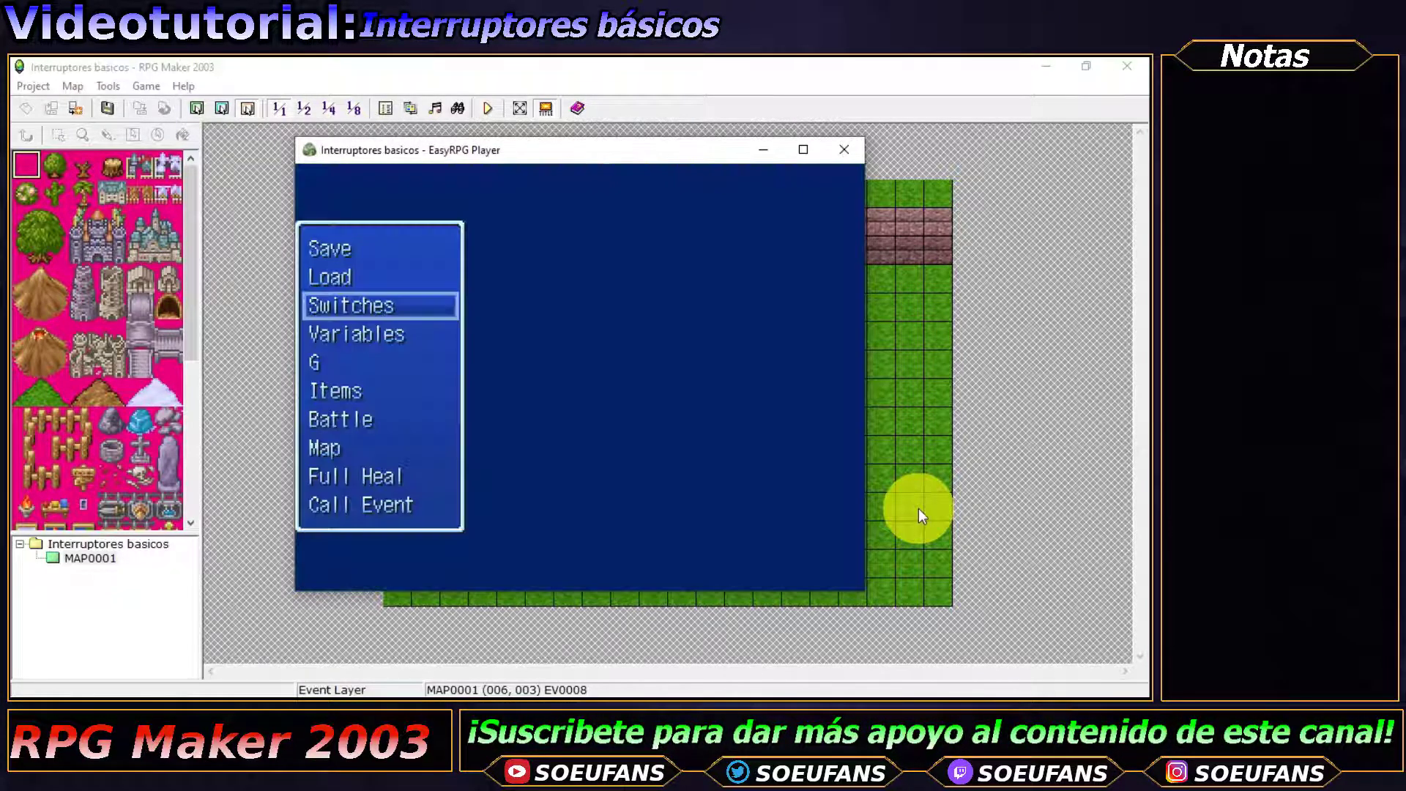
{"action": "key", "text": "Return"}
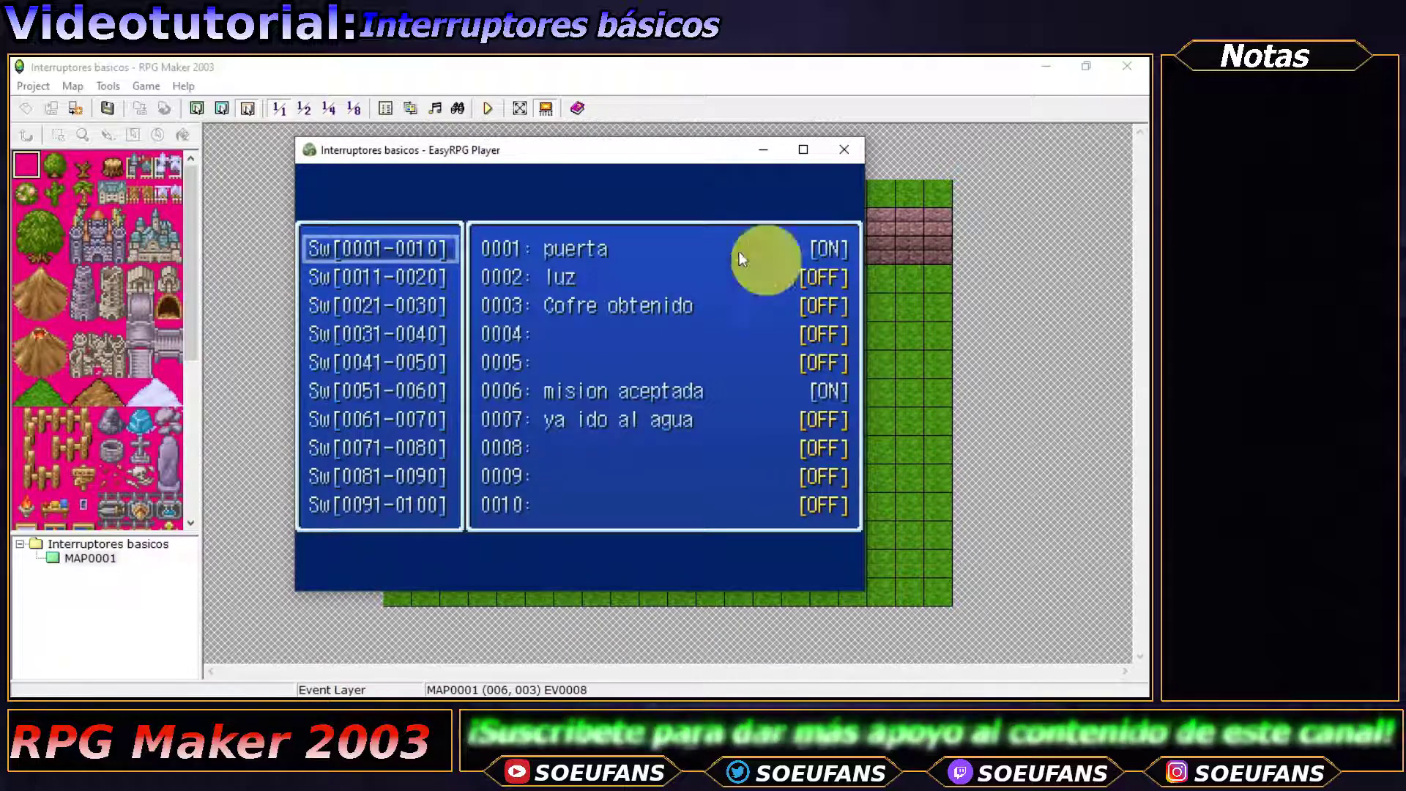
{"action": "key", "text": "Escape"}
{"action": "key", "text": "Escape"}
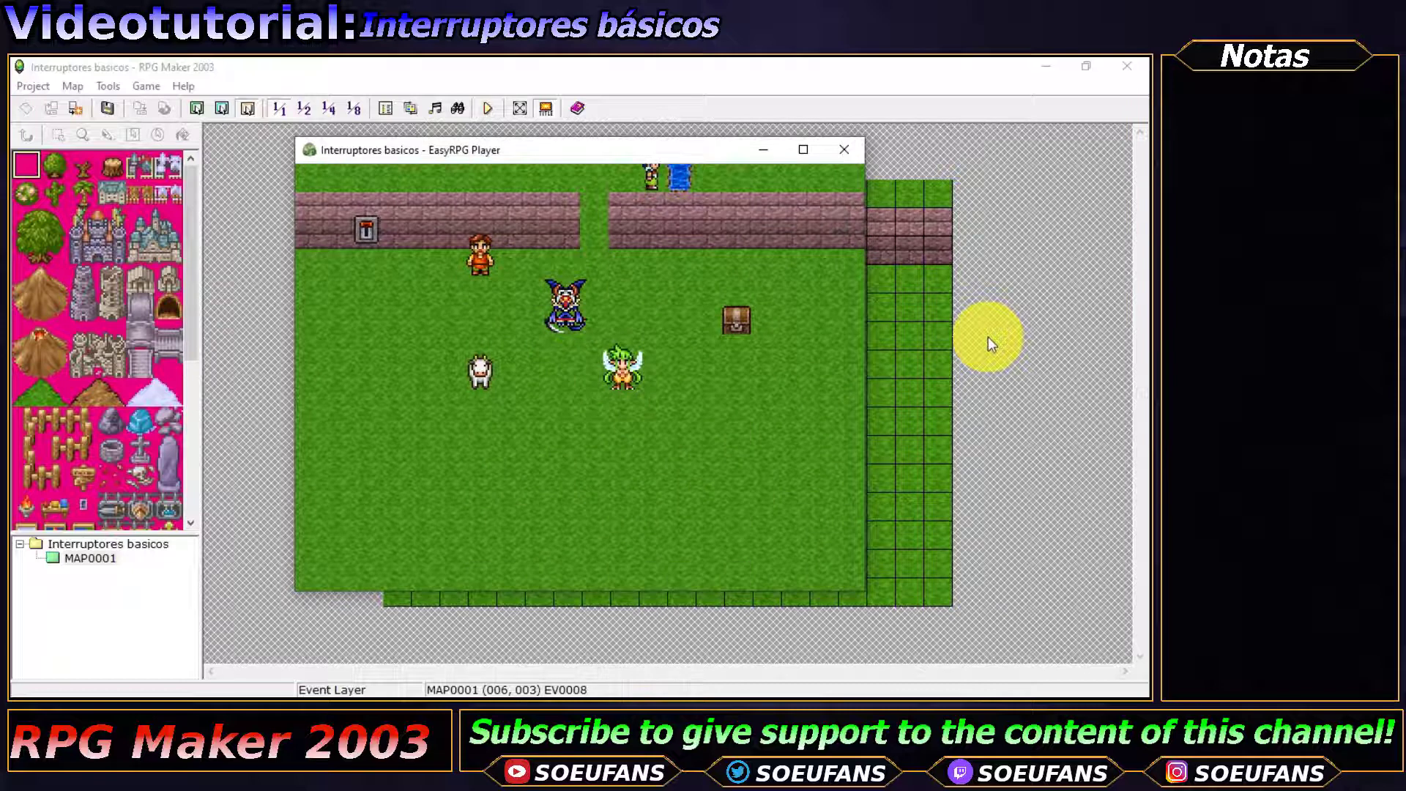
Step: Trigger the water event, and check the state of "ya ido al agua" in the debug screen
{"action": "key", "text": "F9"}
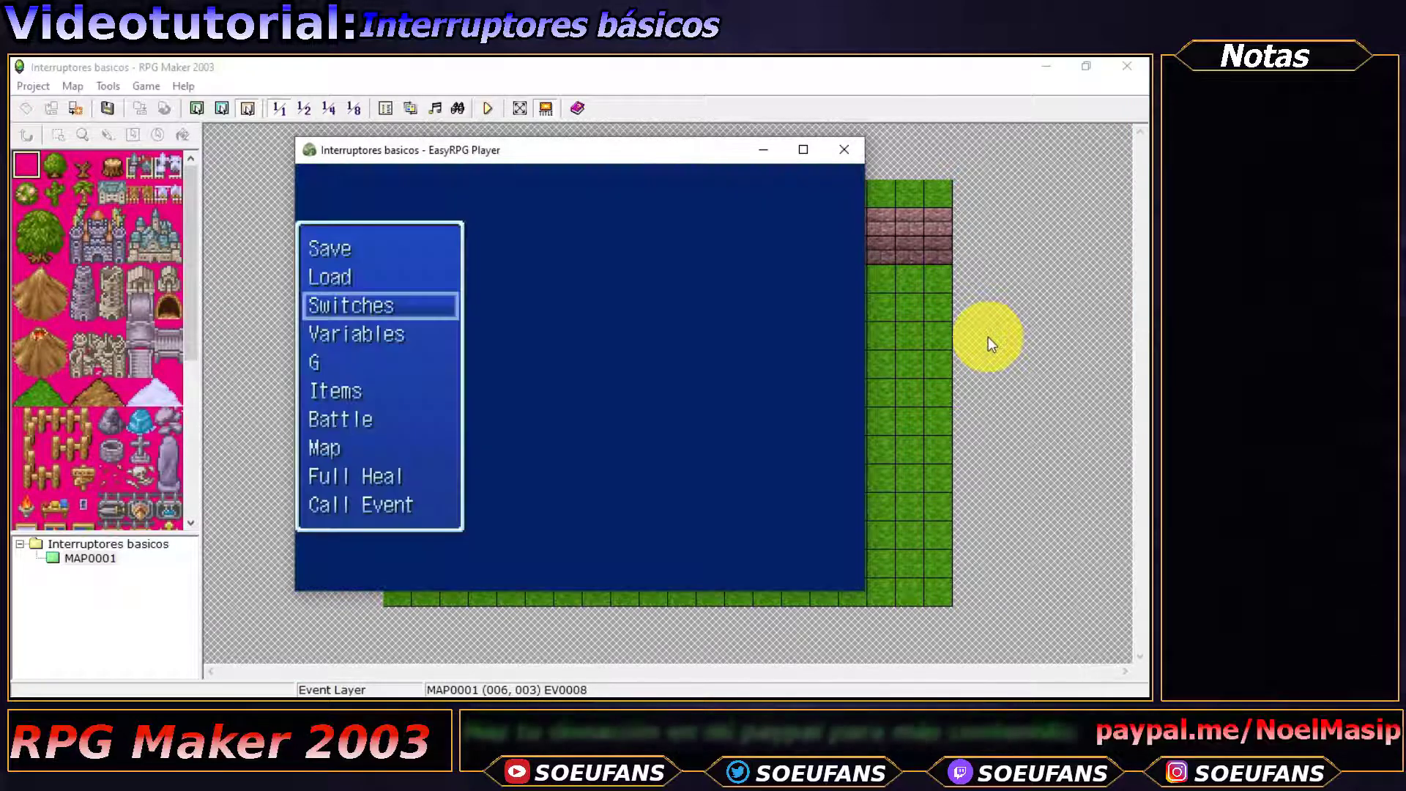
{"action": "key", "text": "Return"}
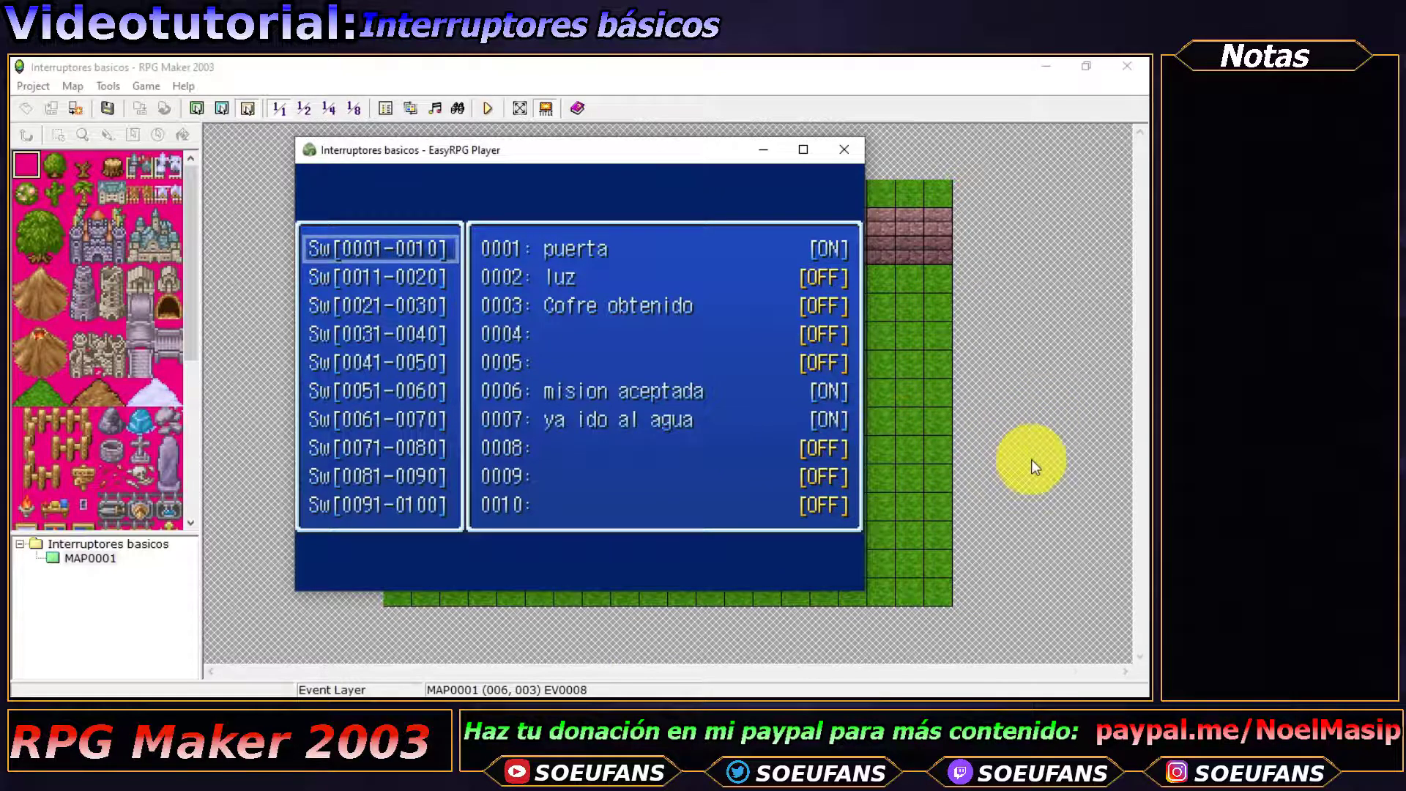
{"action": "key", "text": "Escape"}
{"action": "key", "text": "Escape"}
Step: Walk the hero from the water back through the doorway to the mission character
{"action": "key", "text": "Left"}
{"action": "key", "text": "Left"}
{"action": "key", "text": "Down"}
{"action": "key", "text": "Down"}
{"action": "key", "text": "Down"}
{"action": "key", "text": "Left"}
{"action": "key", "text": "Left"}
{"action": "key", "text": "Left"}
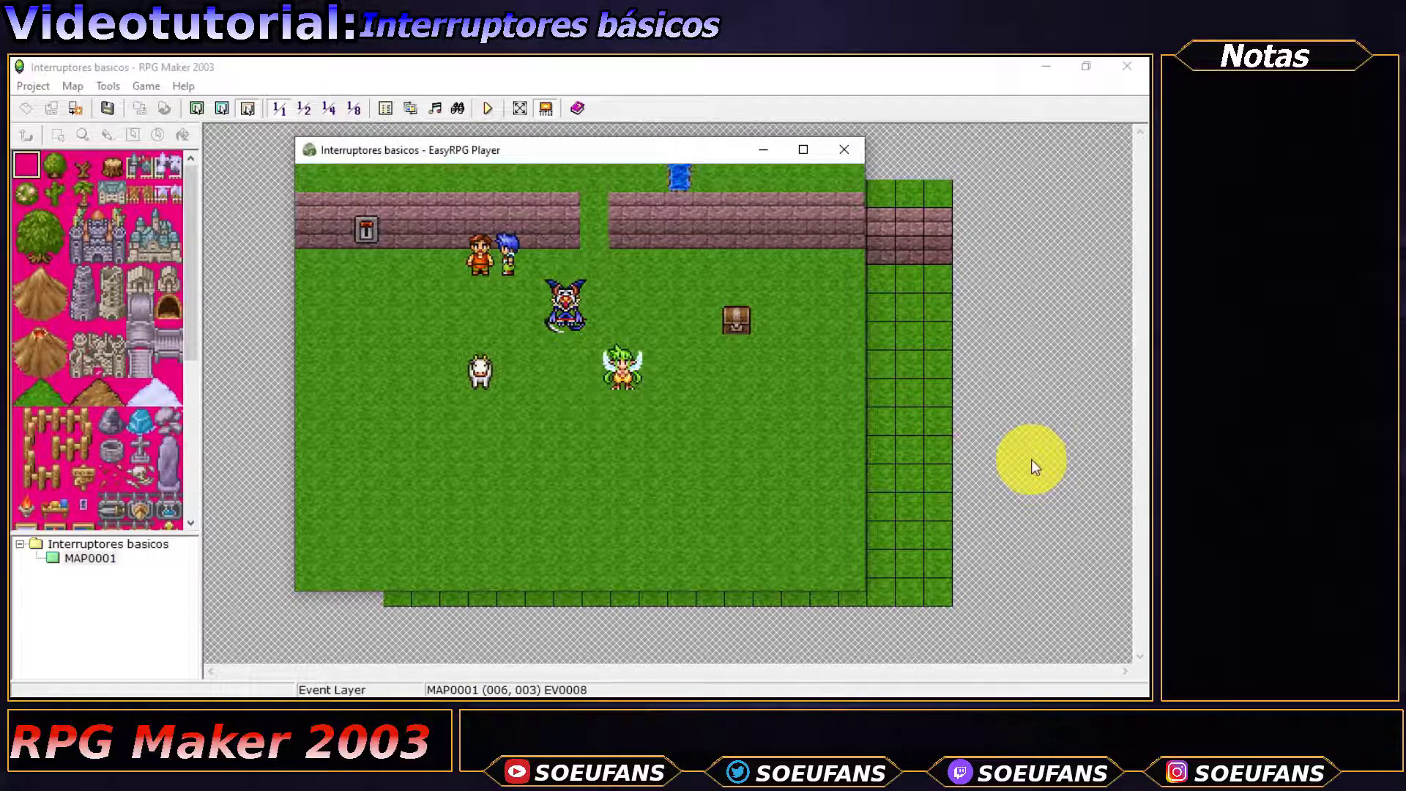
Step: Talk to the mission character to complete the mission, and review the switch states in the debug screen
{"action": "key", "text": "Return"}
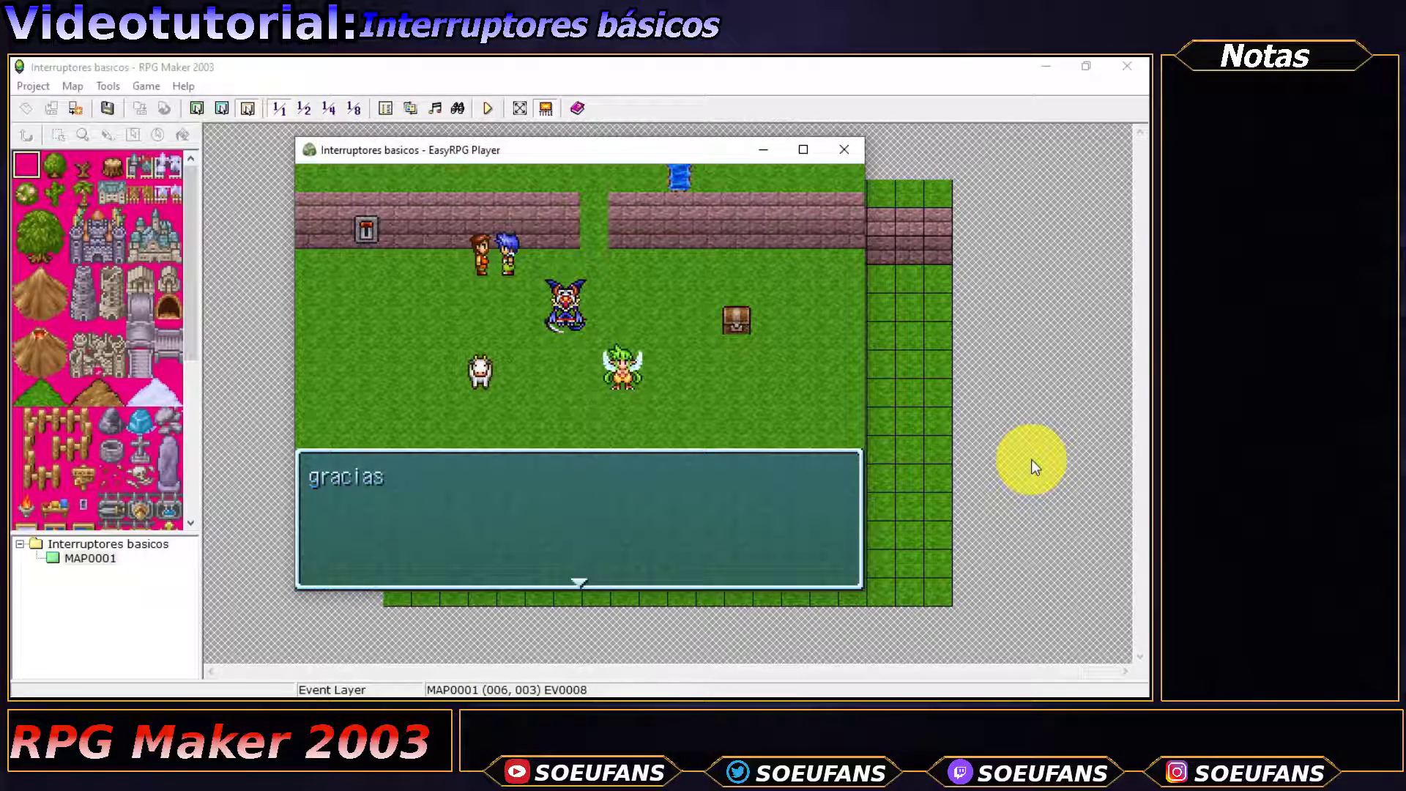
{"action": "key", "text": "Return"}
{"action": "key", "text": "F9"}
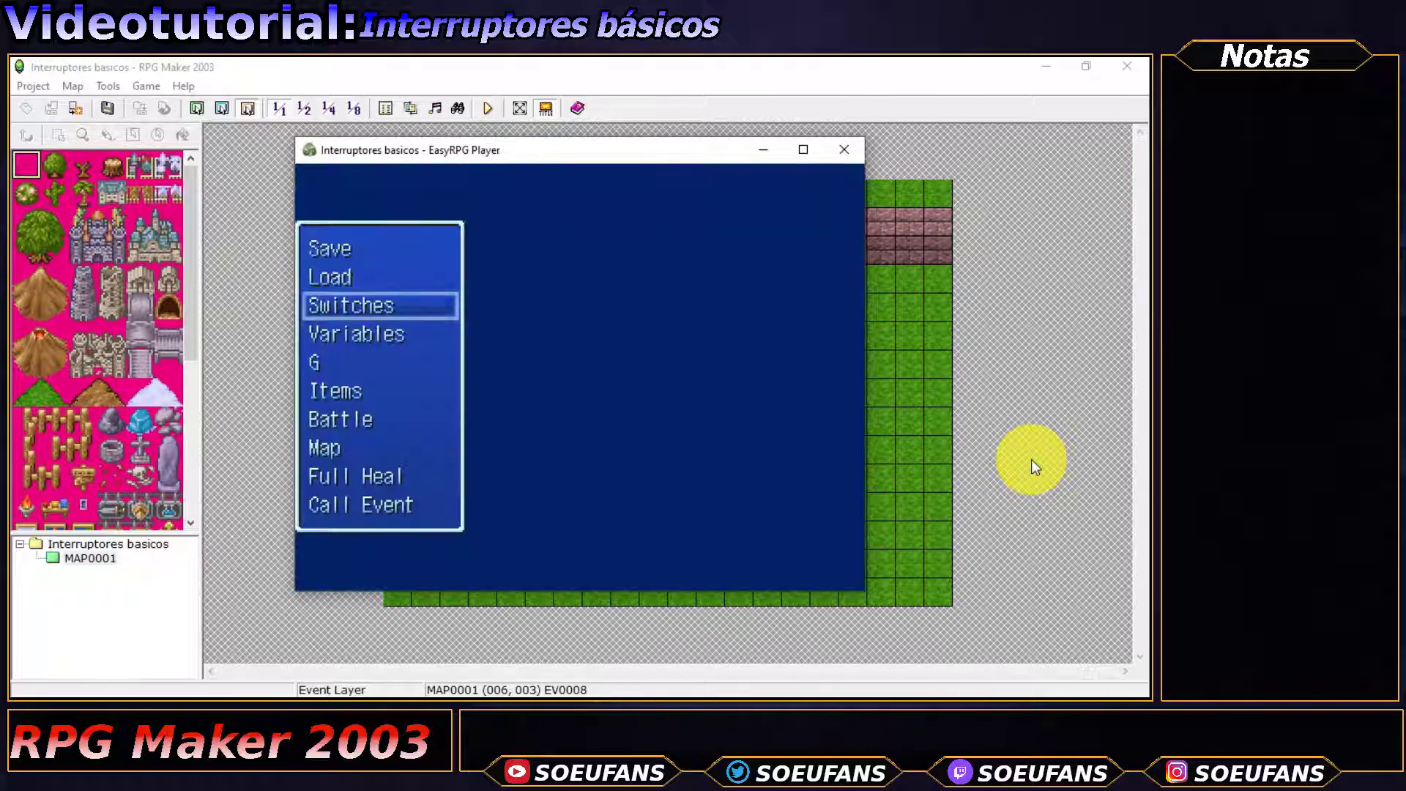
{"action": "key", "text": "Return"}
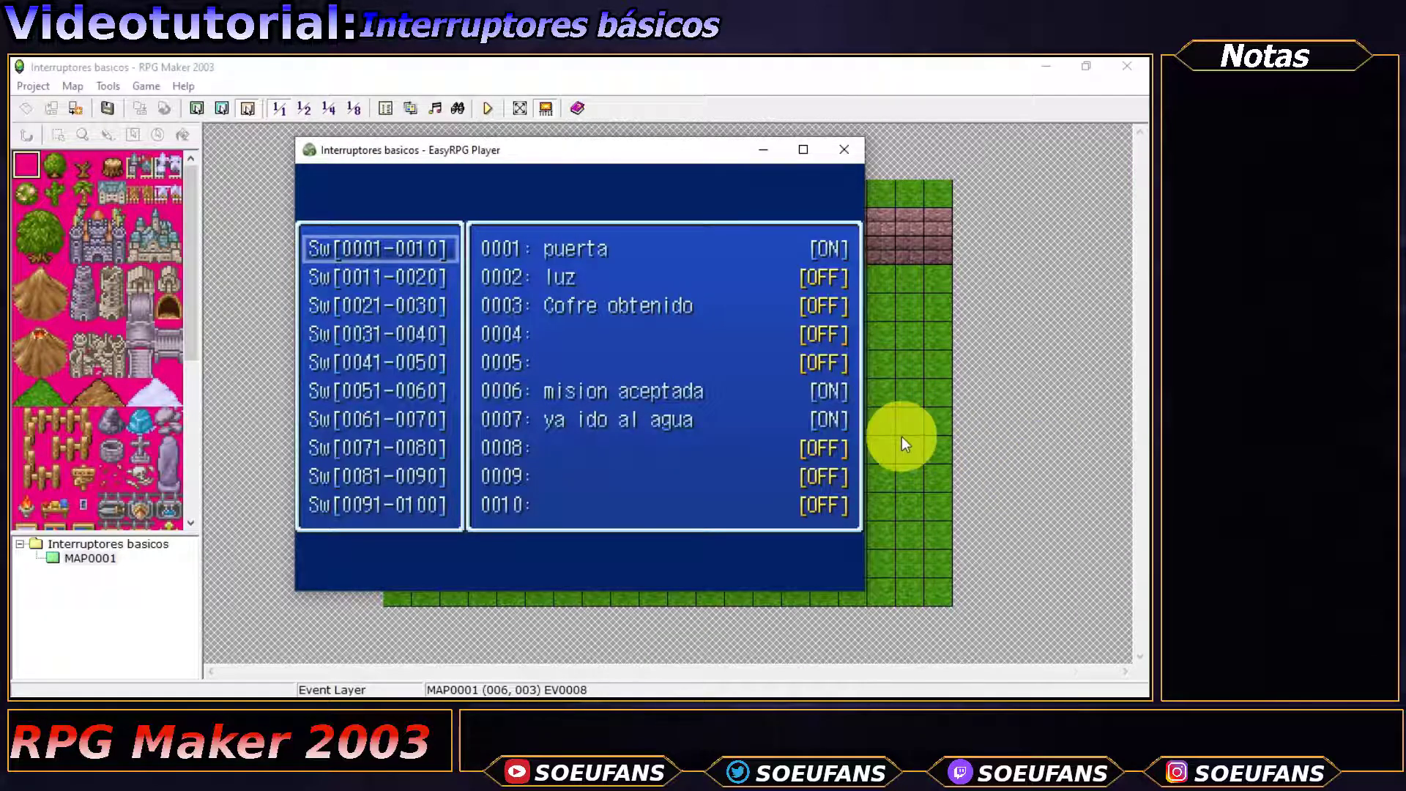
Step: Leave the debug screen and dismiss the mission character's "gracias" message
{"action": "key", "text": "Escape"}
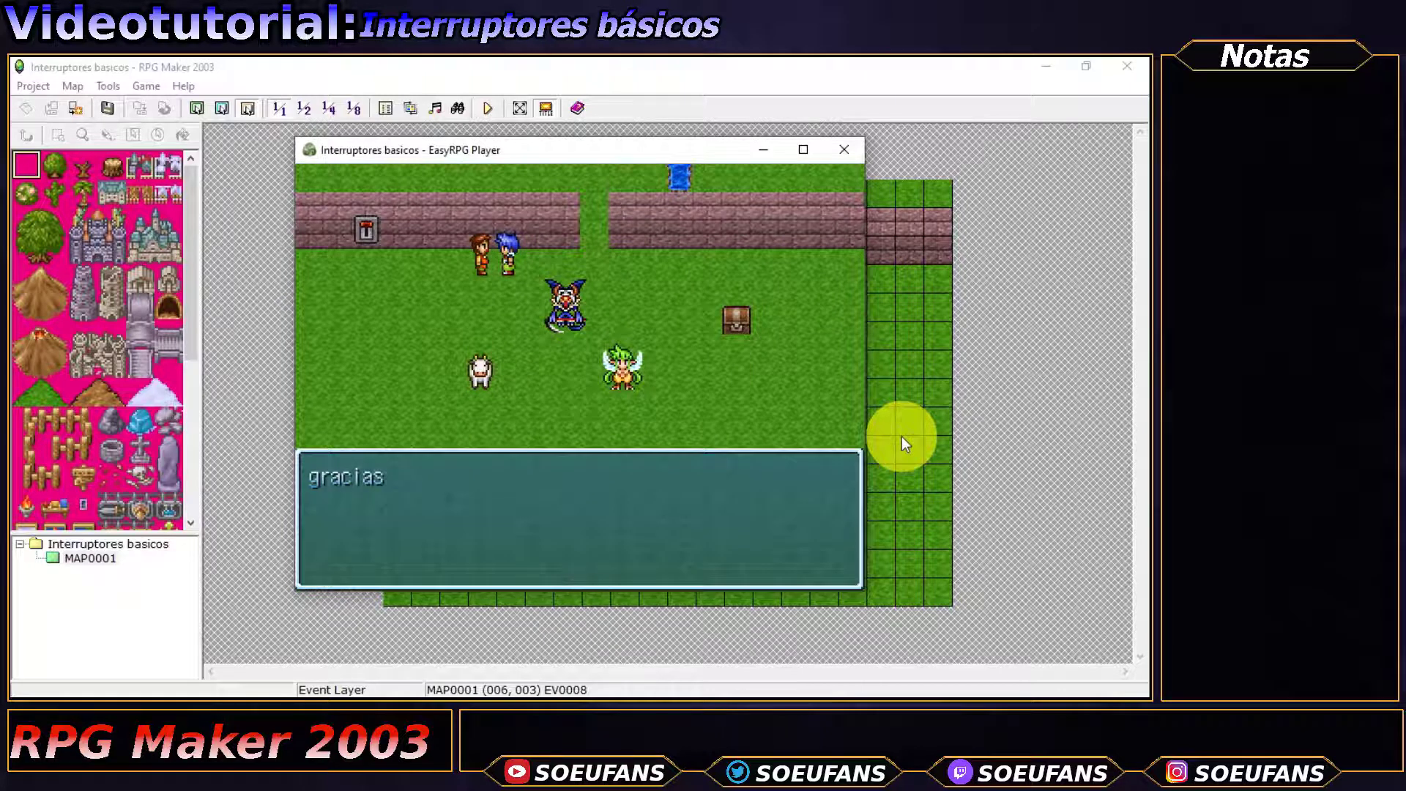
{"action": "key", "text": "Return"}
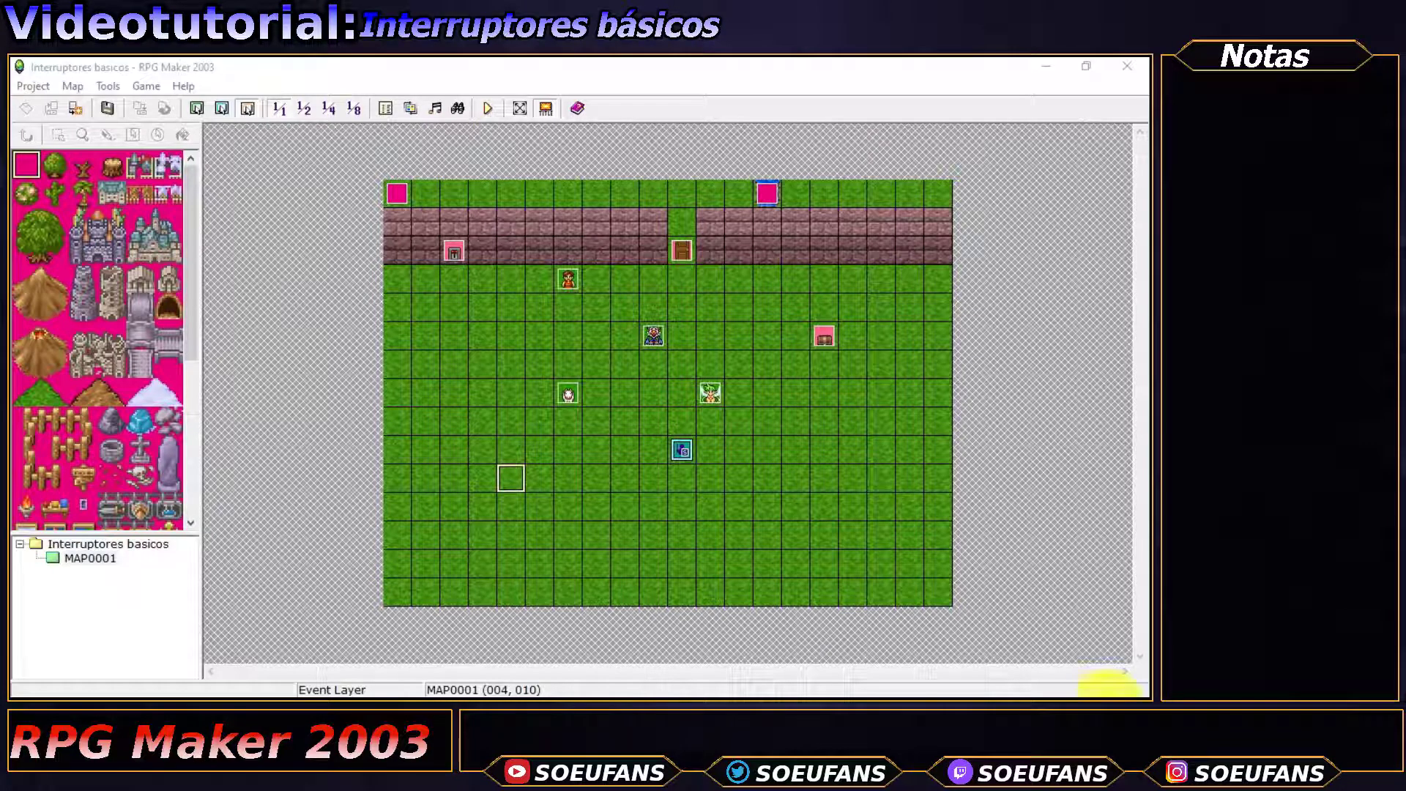
Step: Create an event at map position (002, 007) with the old man with a staff from People1 as its graphic
{"action": "double_click", "coordinate": [451, 397]}
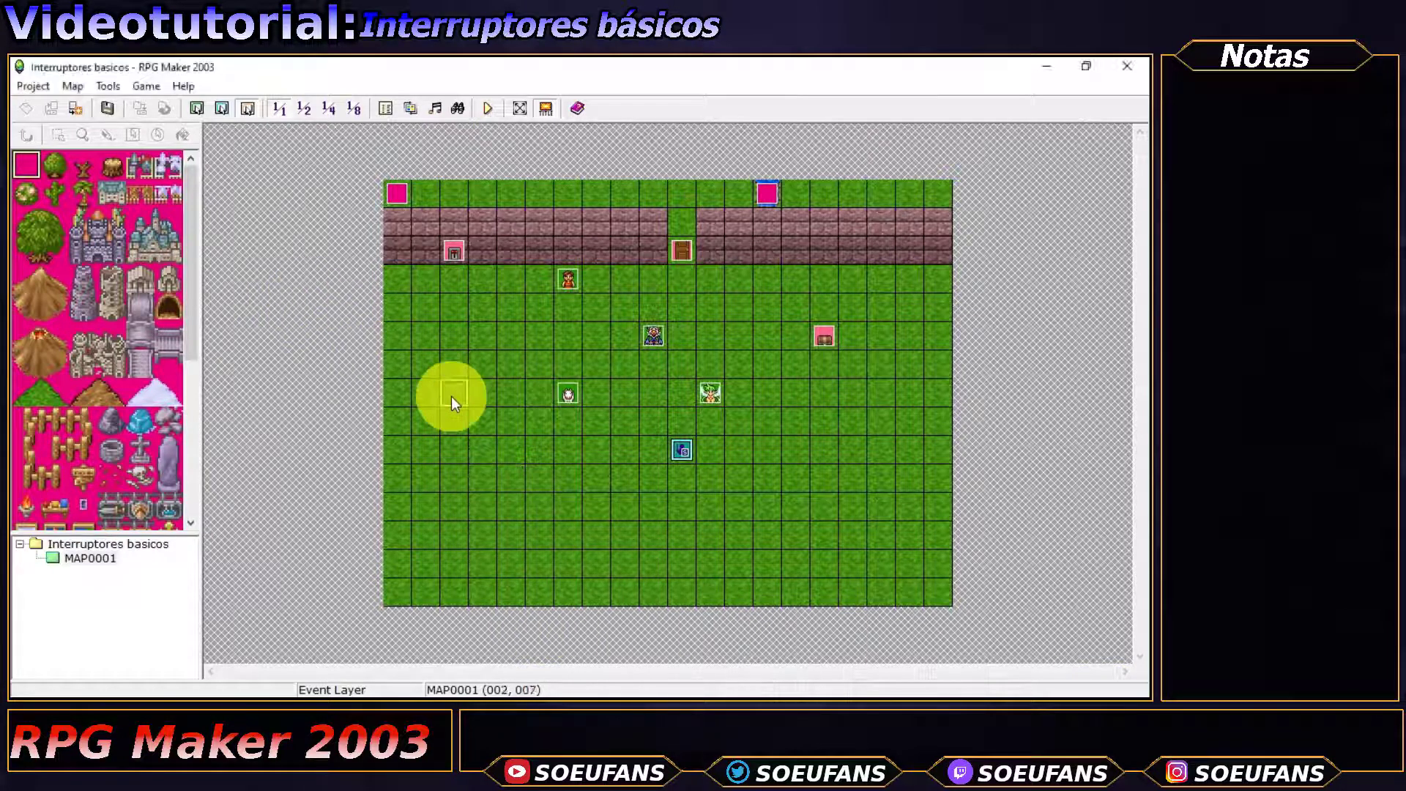
{"action": "left_click", "coordinate": [252, 492]}
{"action": "left_click", "coordinate": [236, 422]}
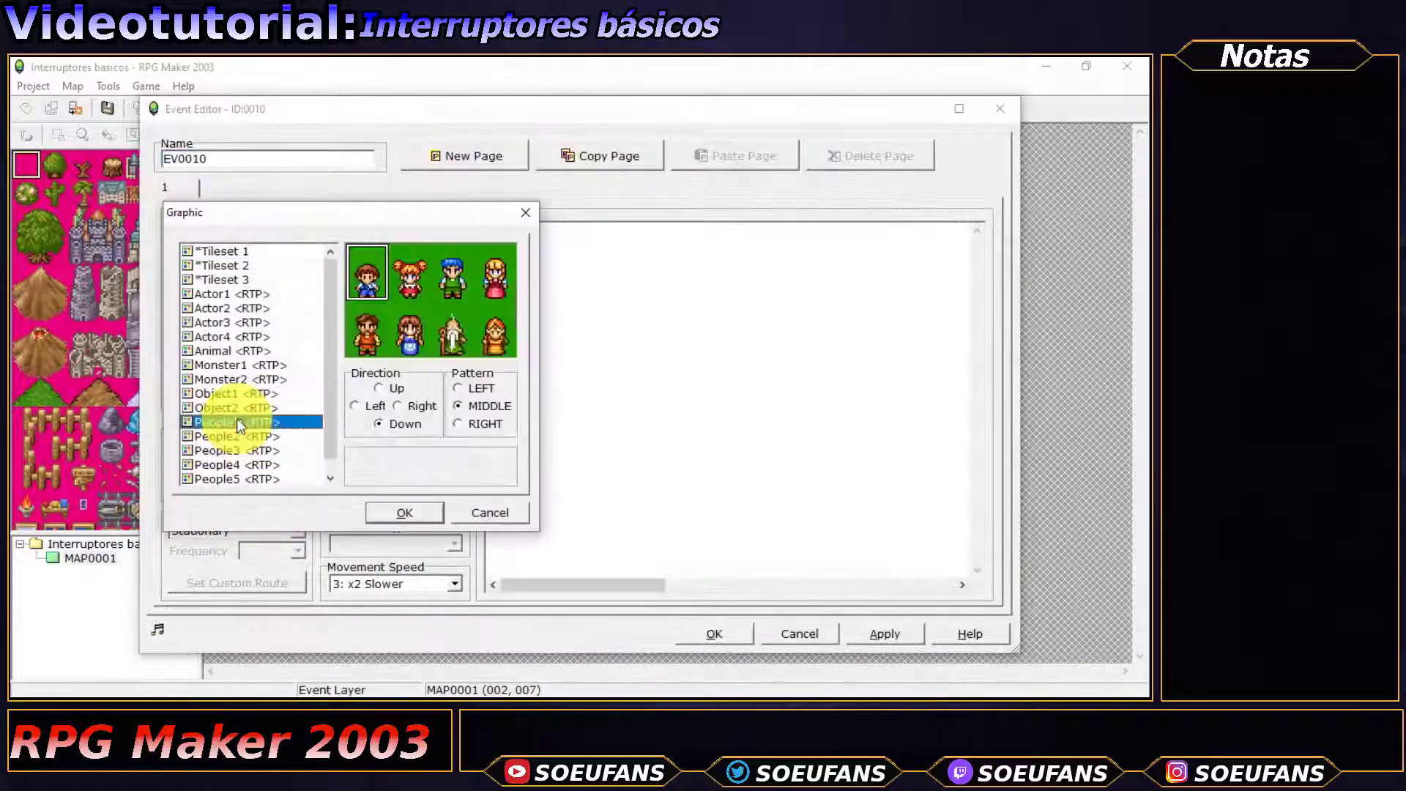
{"action": "double_click", "coordinate": [451, 333]}
Step: Add a Control Switches command to the old man's event that turns ON the batch of switches 1 to 5, and save the event
{"action": "double_click", "coordinate": [539, 298]}
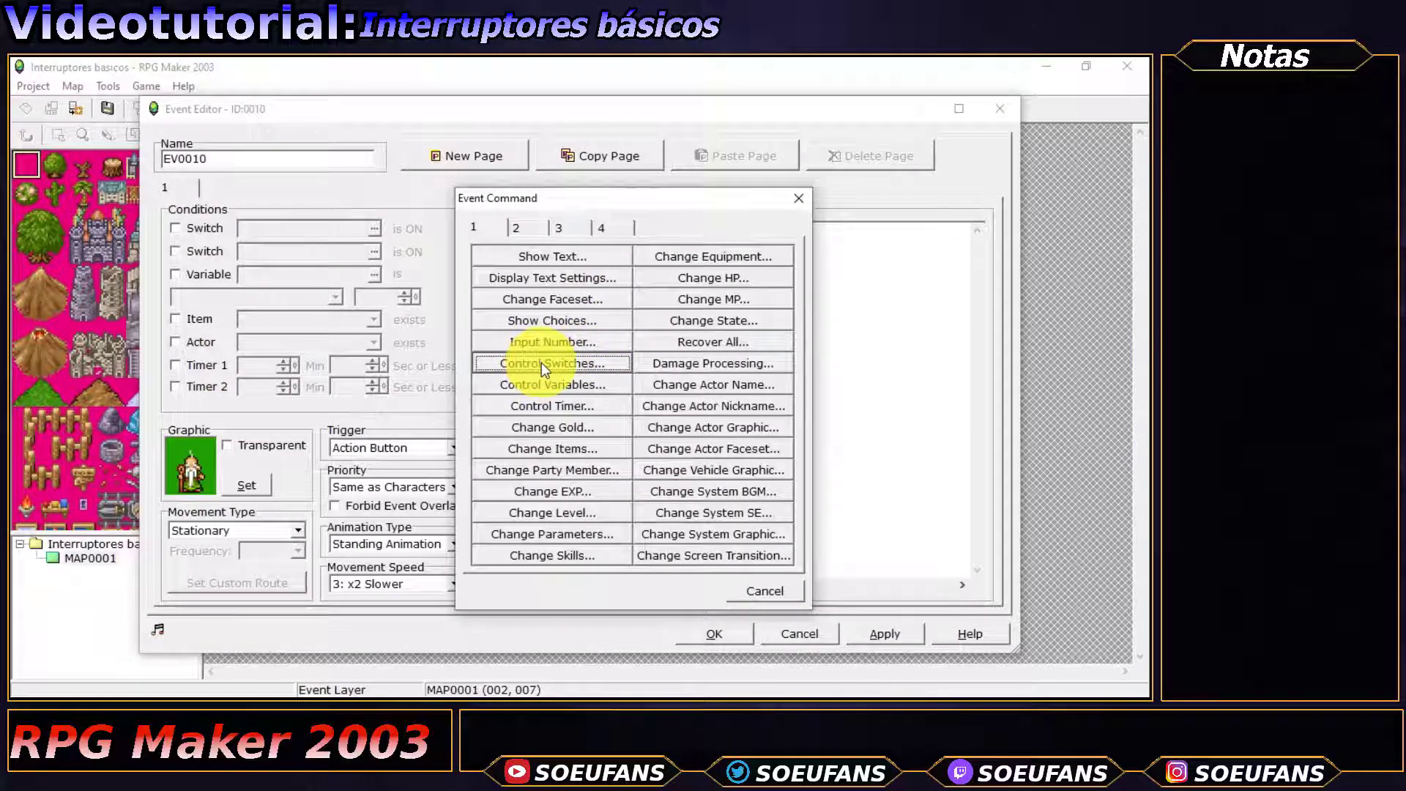
{"action": "left_click", "coordinate": [541, 362]}
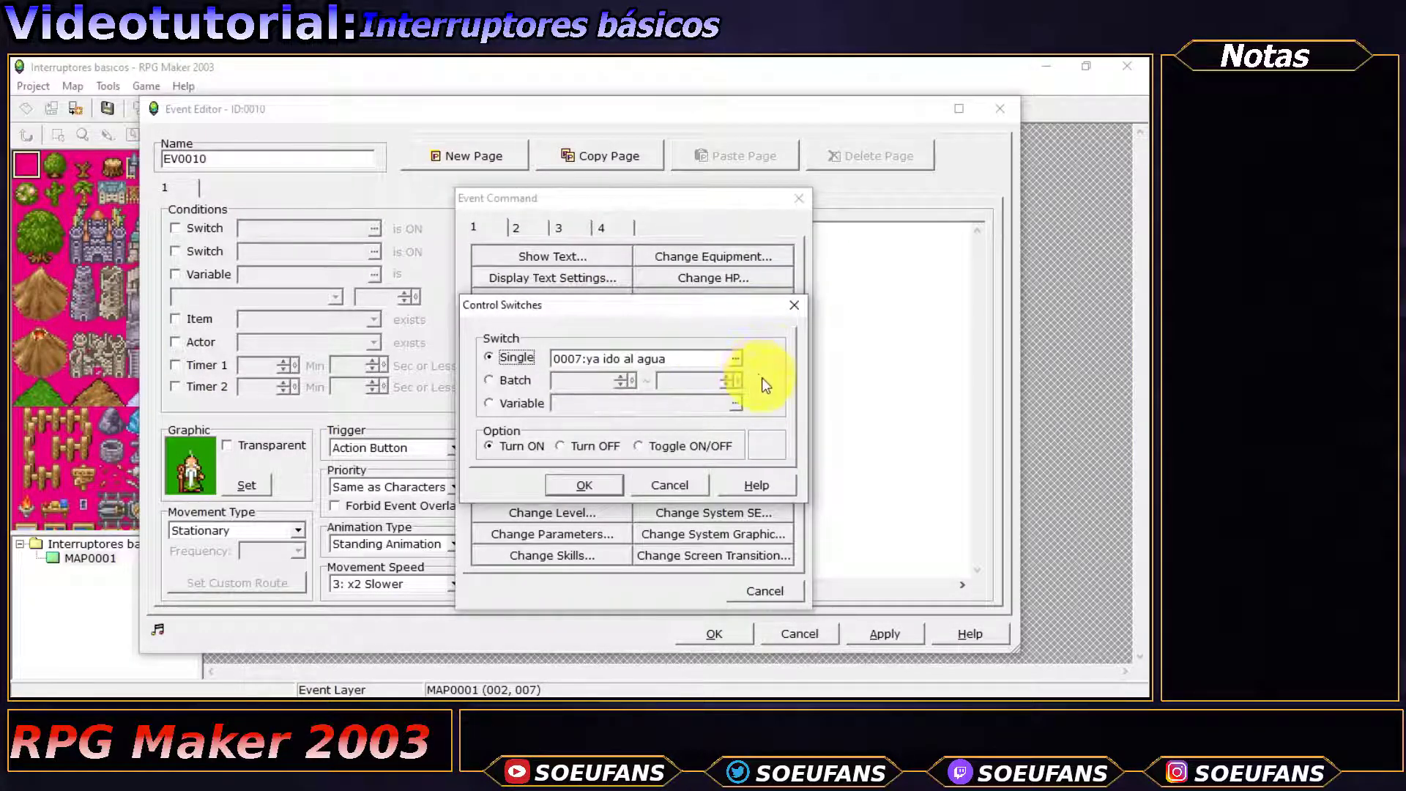
{"action": "left_click", "coordinate": [503, 380]}
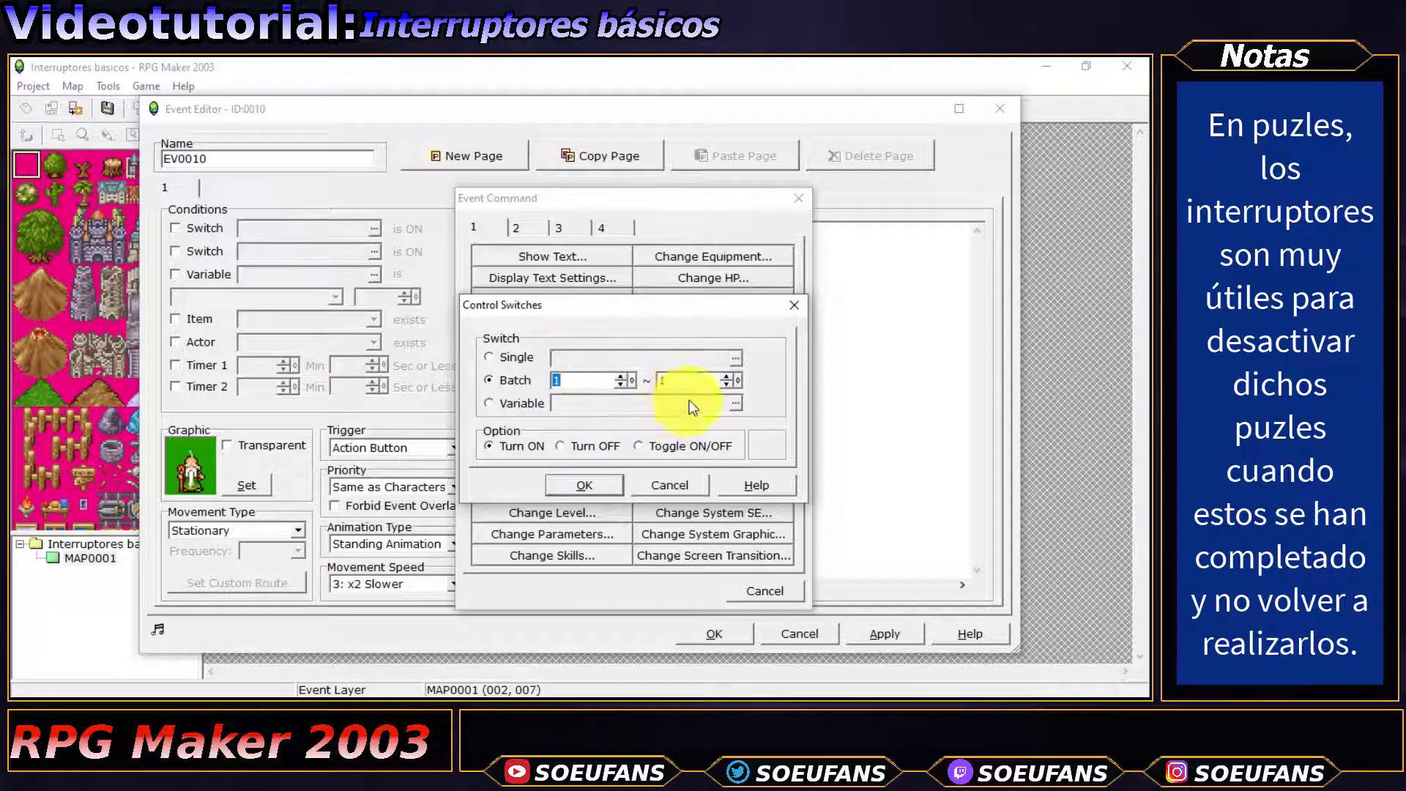
{"action": "type", "text": "5"}
{"action": "left_click", "coordinate": [512, 446]}
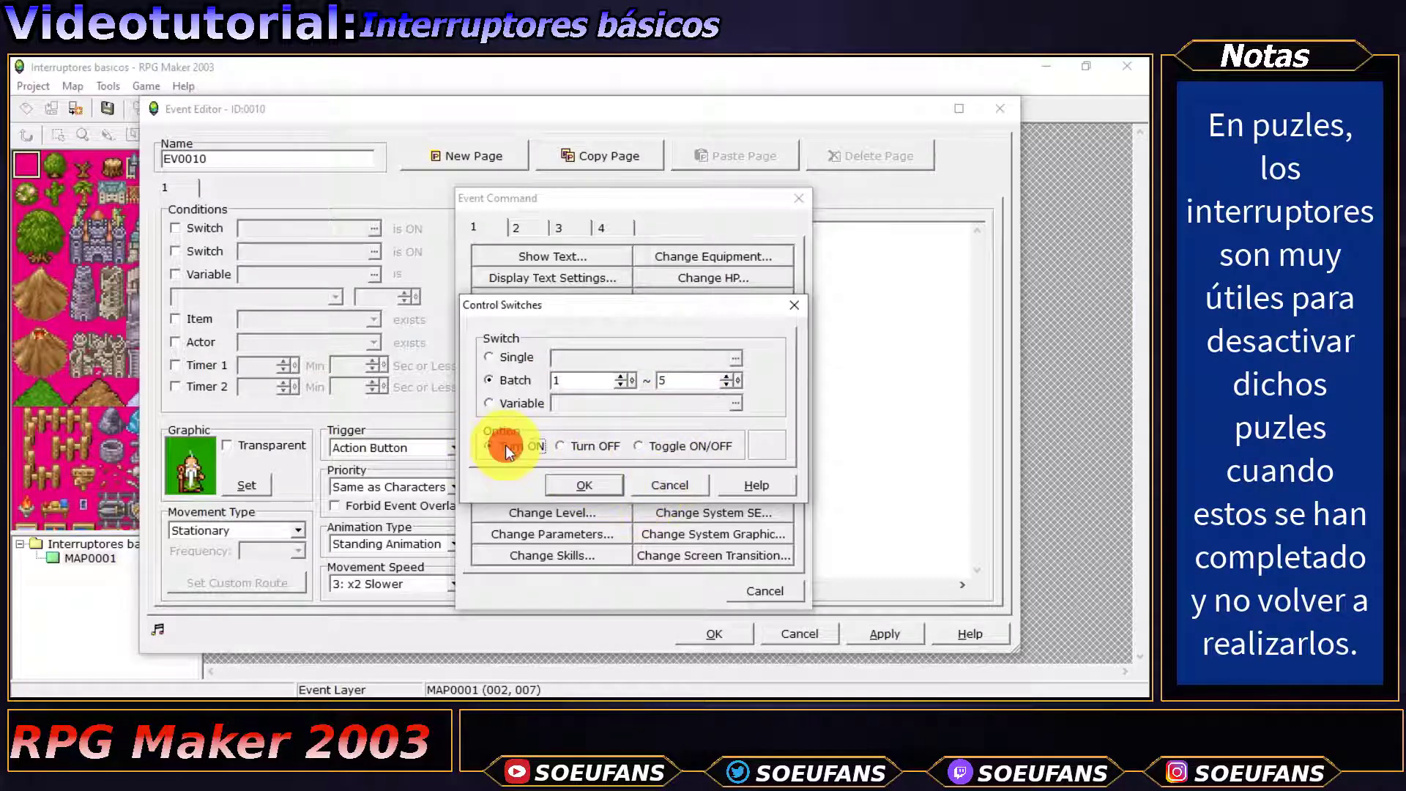
{"action": "left_click", "coordinate": [599, 486]}
{"action": "left_click", "coordinate": [718, 634]}
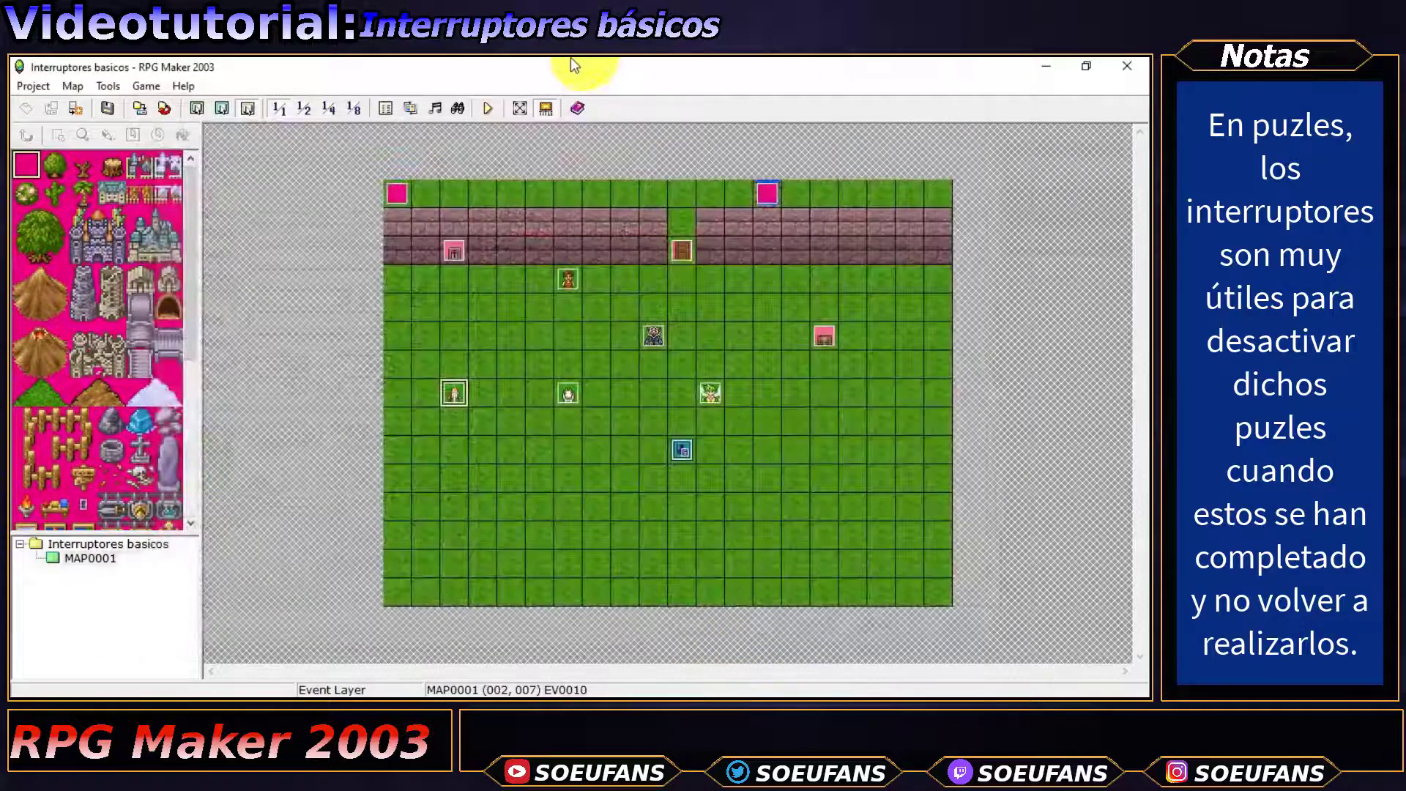
Step: Start a new game in a playtest and check the initial switch states in the debug screen
{"action": "left_click", "coordinate": [488, 109]}
{"action": "key", "text": "Return"}
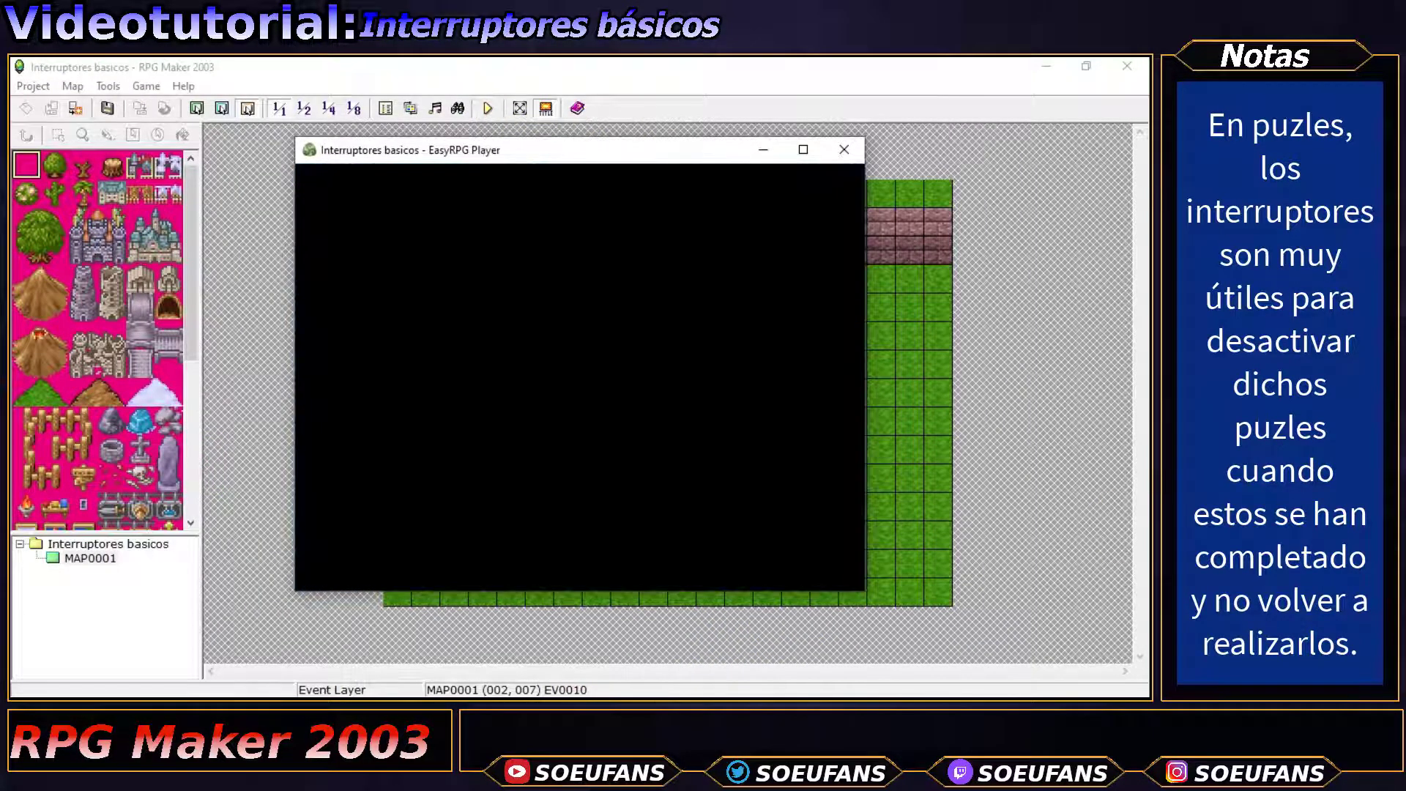
{"action": "key", "text": "F9"}
{"action": "key", "text": "Down"}
{"action": "key", "text": "Down"}
{"action": "key", "text": "Return"}
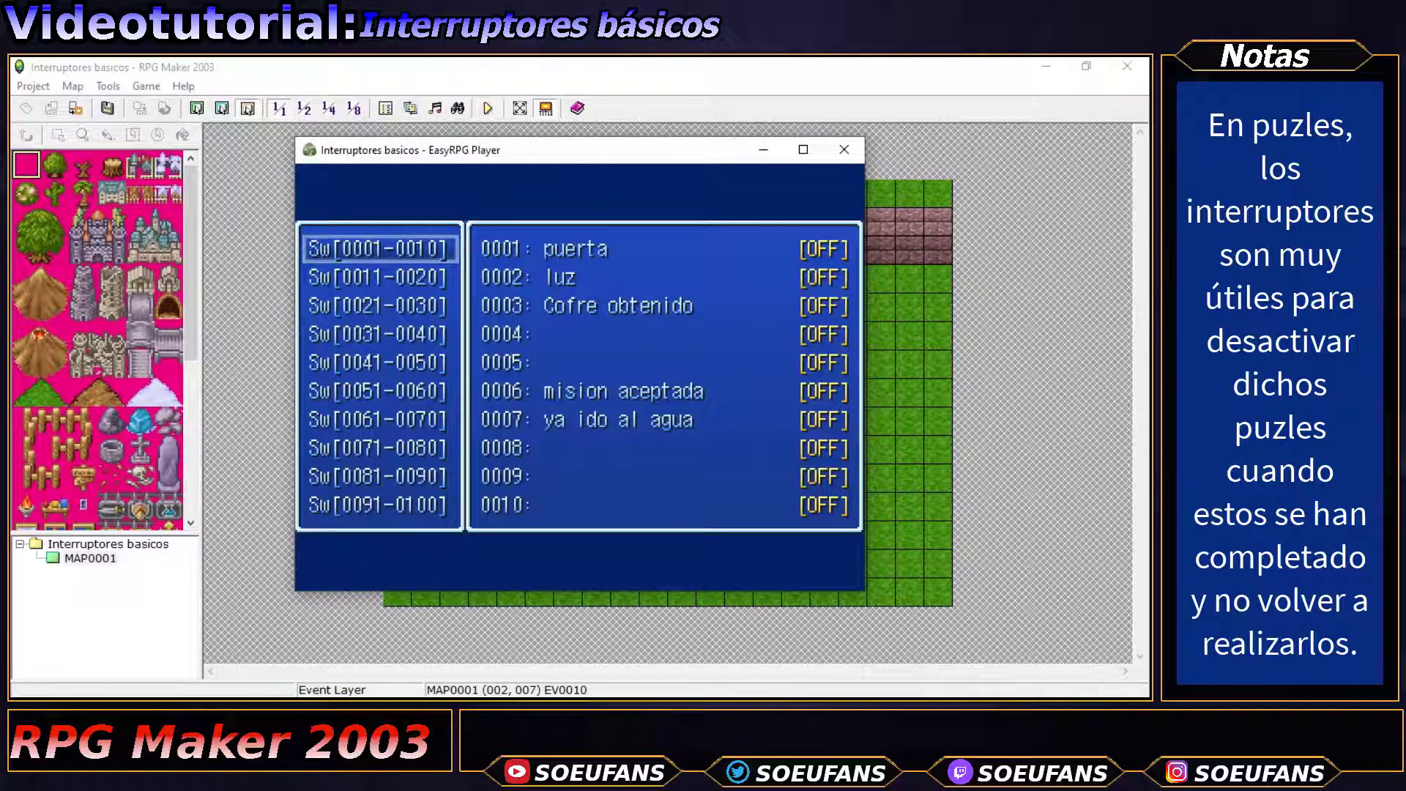
Step: Talk to the old man, check the states of switches 1 to 5 in the debug screen, and end the playtest
{"action": "key", "text": "Escape"}
{"action": "key", "text": "Escape"}
{"action": "key", "text": "Up"}
{"action": "key", "text": "Right"}
{"action": "key", "text": "F9"}
{"action": "key", "text": "Return"}
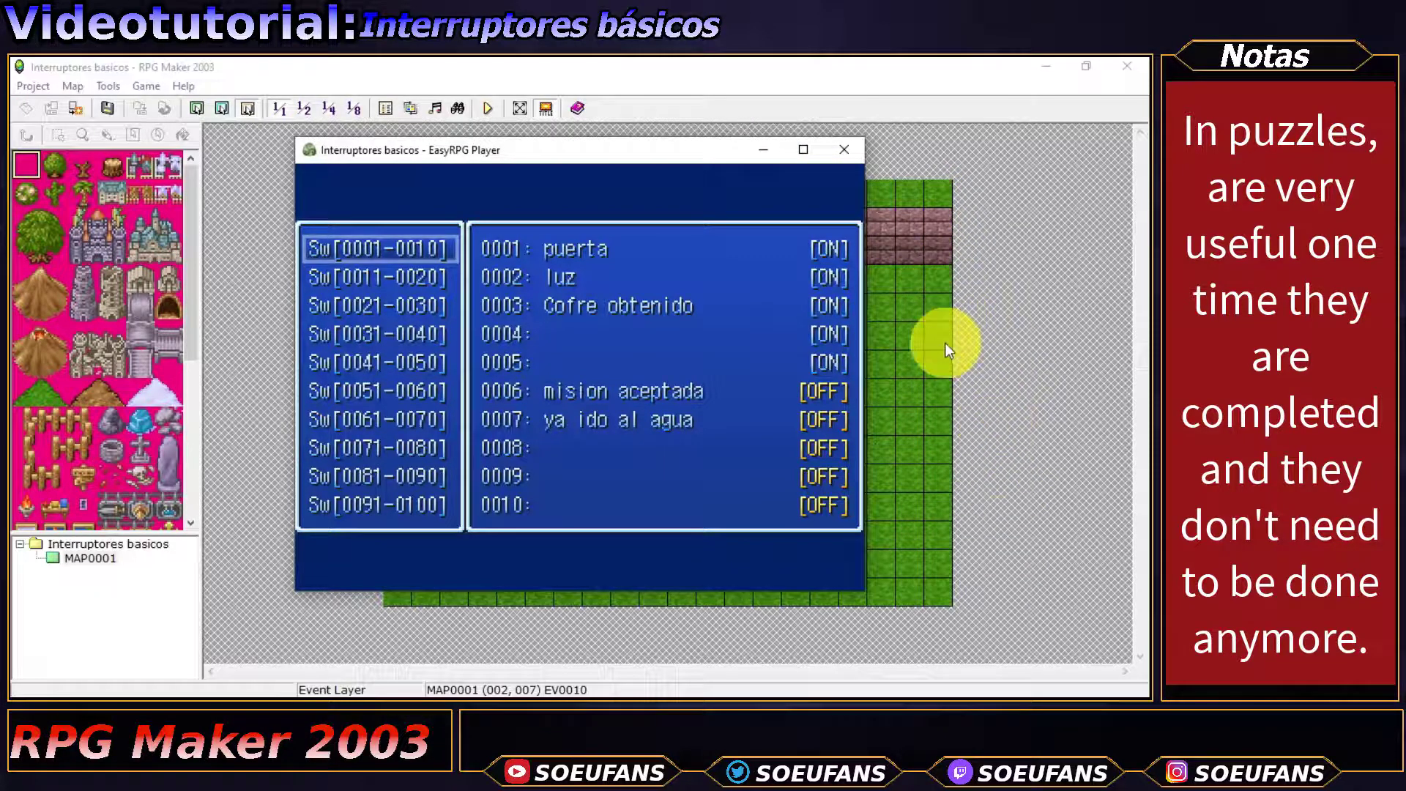
{"action": "key", "text": "alt+F4"}
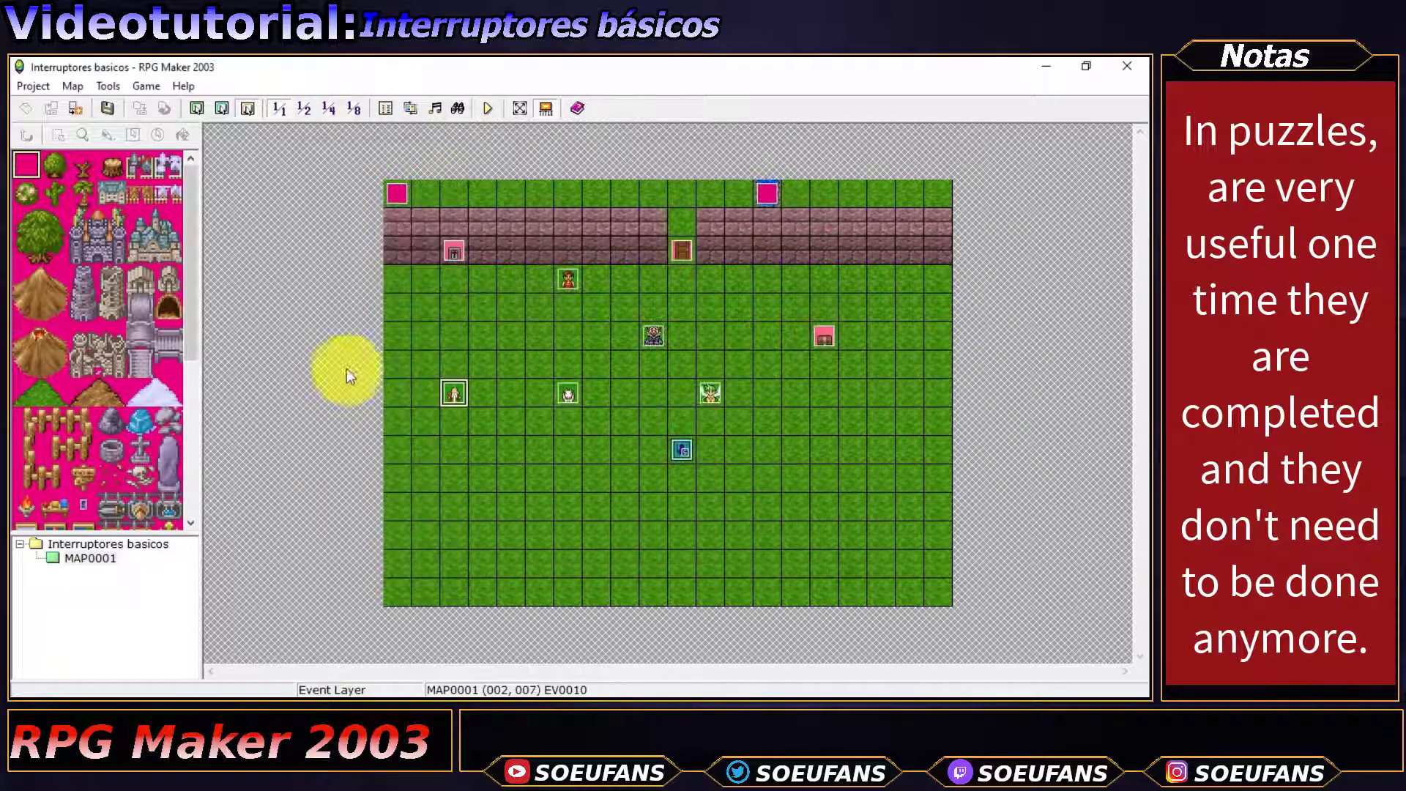
Step: Change the old man's command for switches 1 to 5 to Toggle ON/OFF and save the event
{"action": "double_click", "coordinate": [455, 399]}
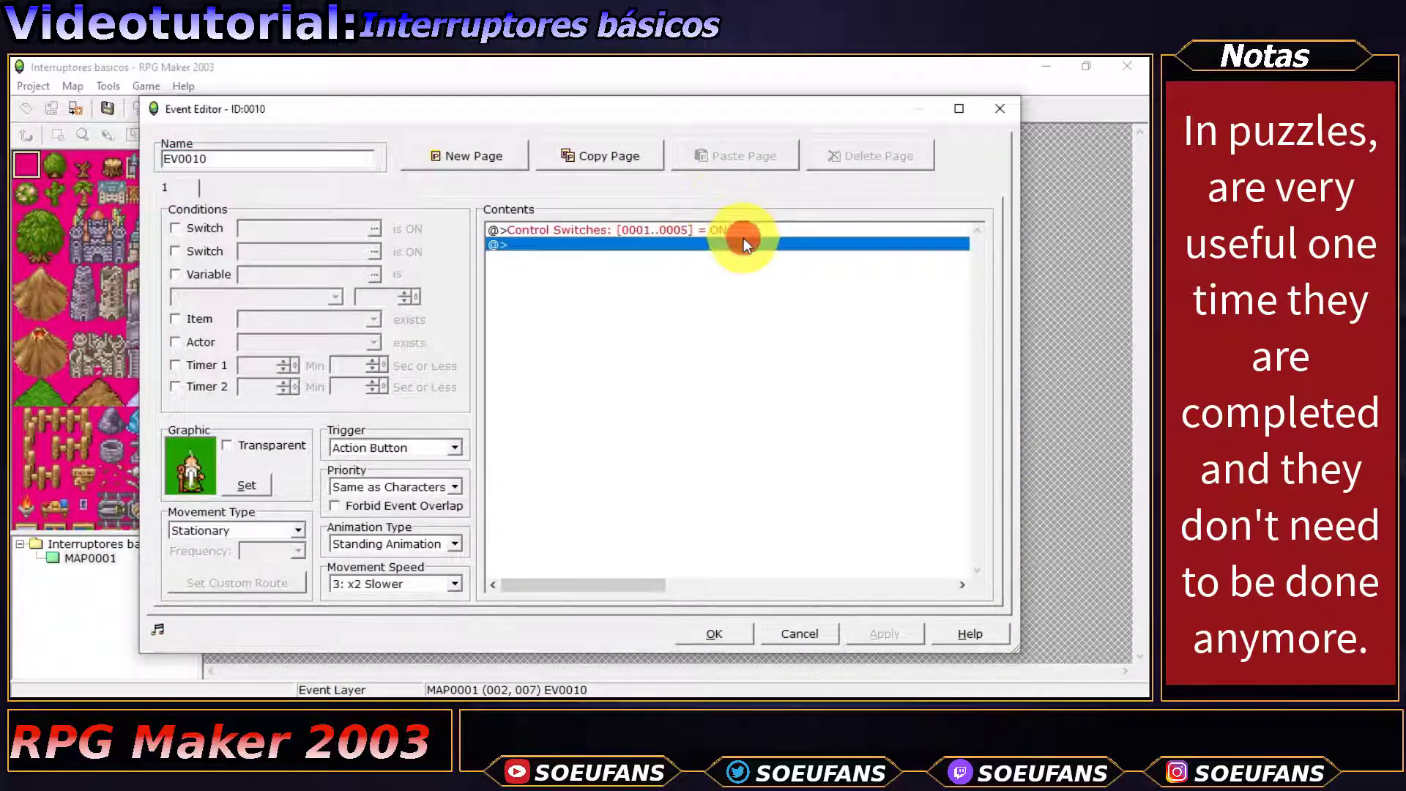
{"action": "left_click", "coordinate": [744, 233]}
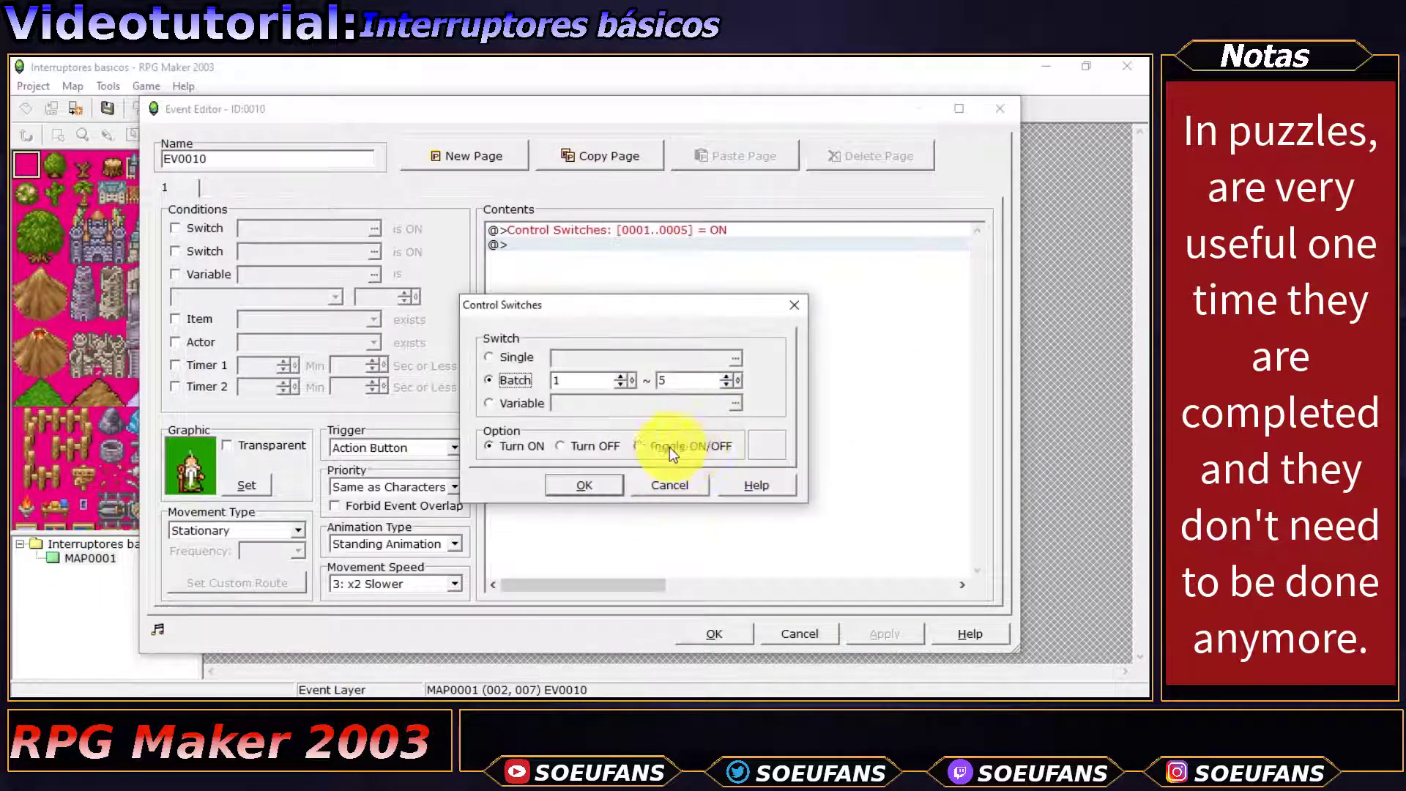
{"action": "left_click", "coordinate": [691, 450]}
{"action": "left_click", "coordinate": [609, 480]}
{"action": "left_click", "coordinate": [703, 633]}
Step: Start a new game in a playtest and walk the hero over to the old man
{"action": "left_click", "coordinate": [487, 109]}
{"action": "key", "text": "Return"}
{"action": "key", "text": "Return"}
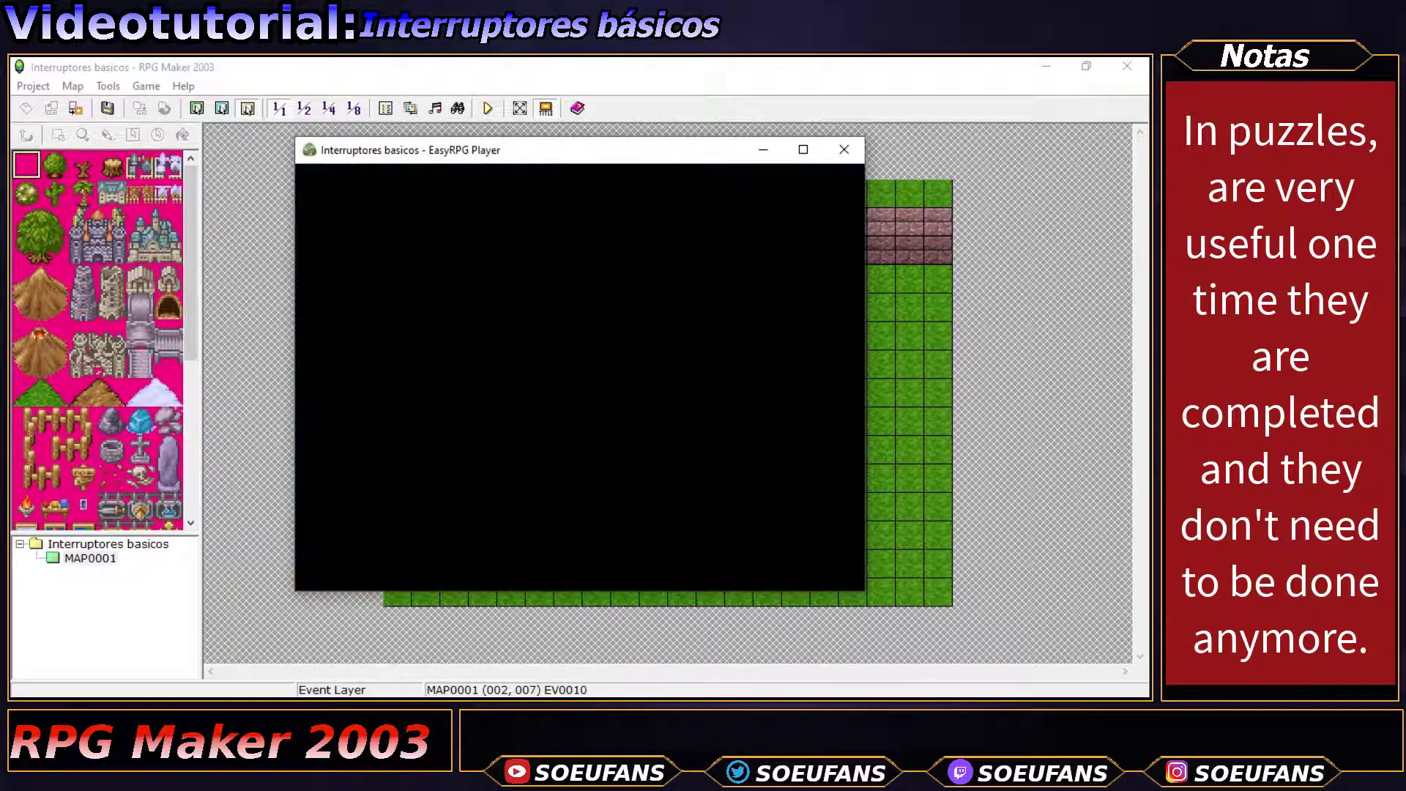
{"action": "key", "text": "Left"}
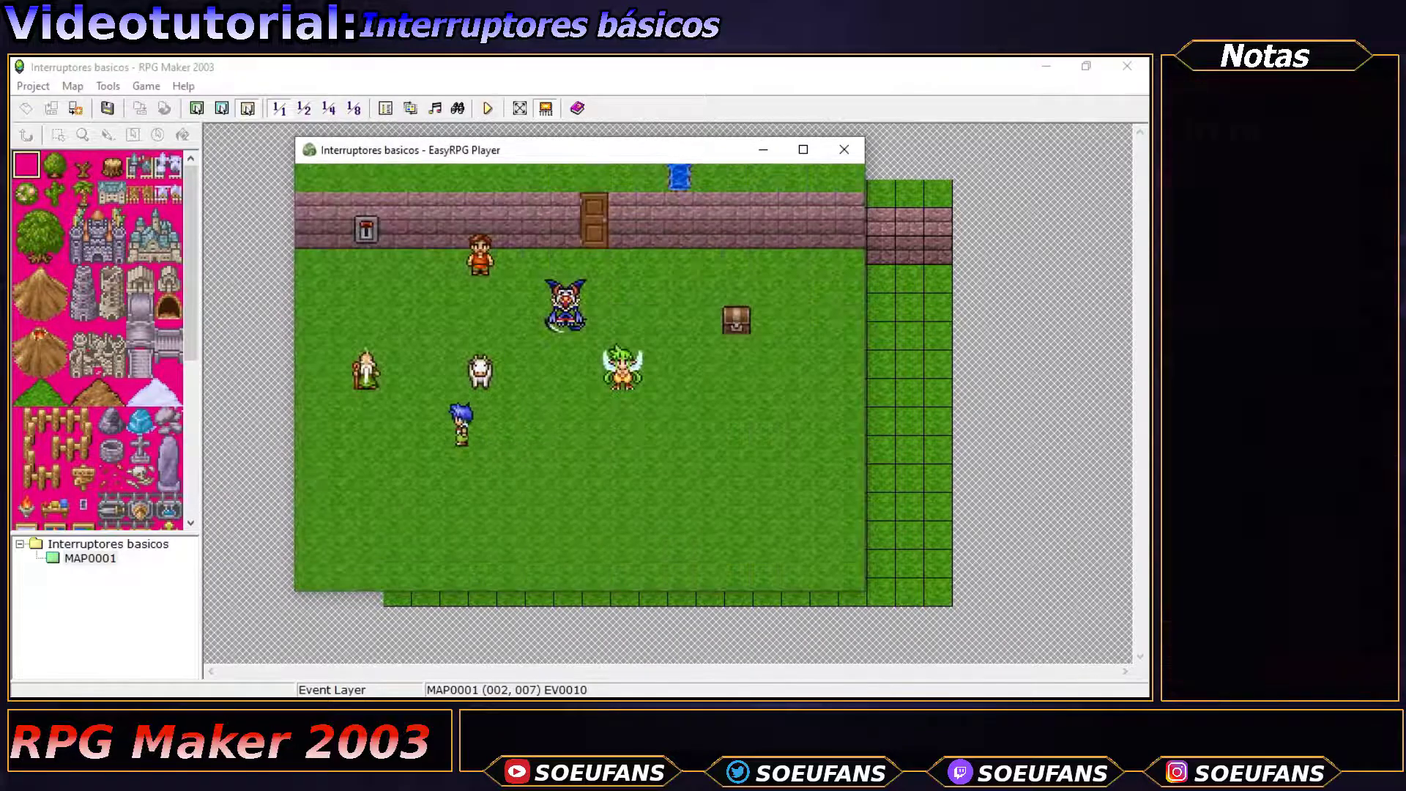
{"action": "key", "text": "Left"}
{"action": "key", "text": "Up"}
Step: Review the switch list in the debug screen while standing near the old man, and return to the map
{"action": "key", "text": "F9"}
{"action": "key", "text": "Return"}
{"action": "key", "text": "Escape"}
{"action": "key", "text": "F9"}
{"action": "key", "text": "Down"}
{"action": "key", "text": "Down"}
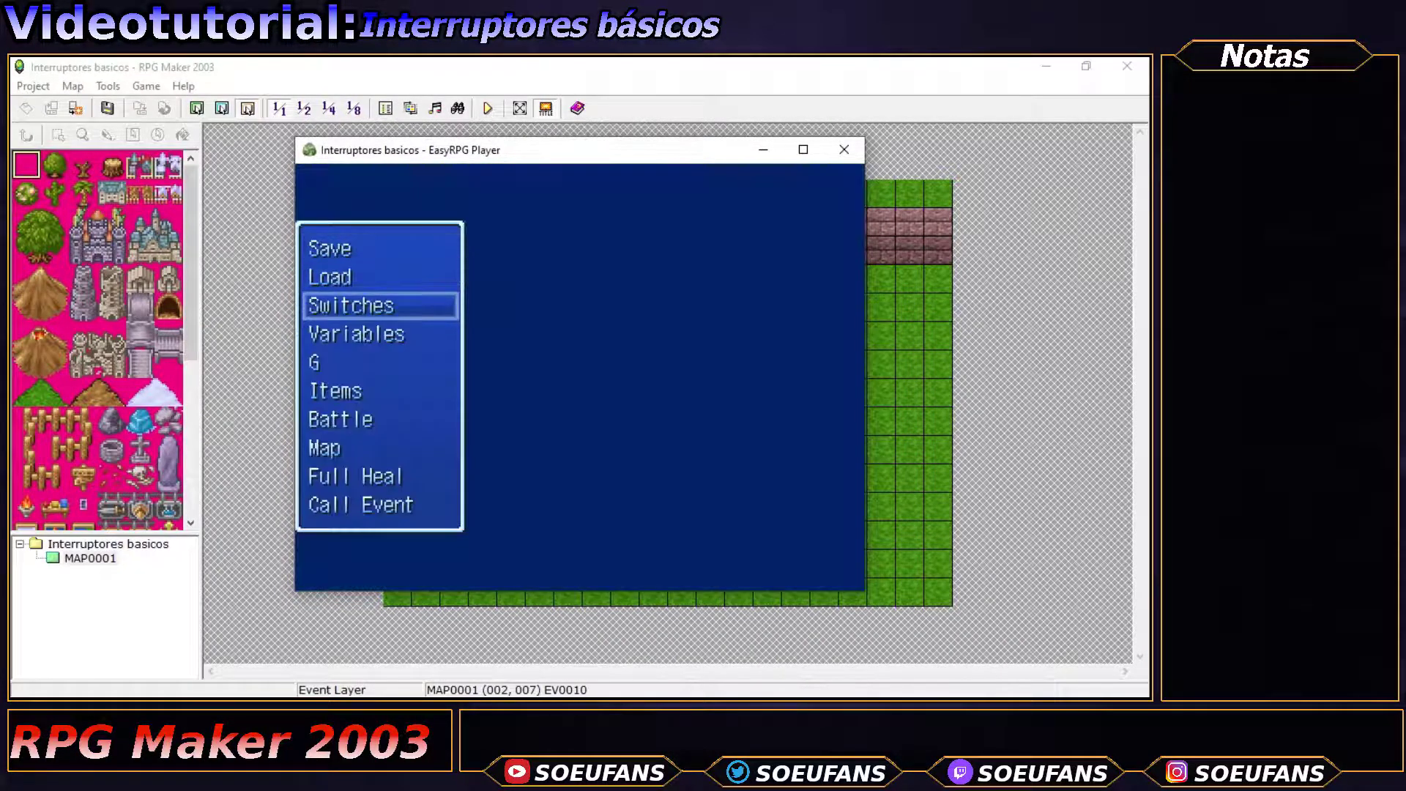
{"action": "key", "text": "Return"}
{"action": "key", "text": "Escape"}
{"action": "key", "text": "Escape"}
Step: Check in the debug screen how talking to the old man affects switches 1 to 5, and return to the map
{"action": "key", "text": "Up"}
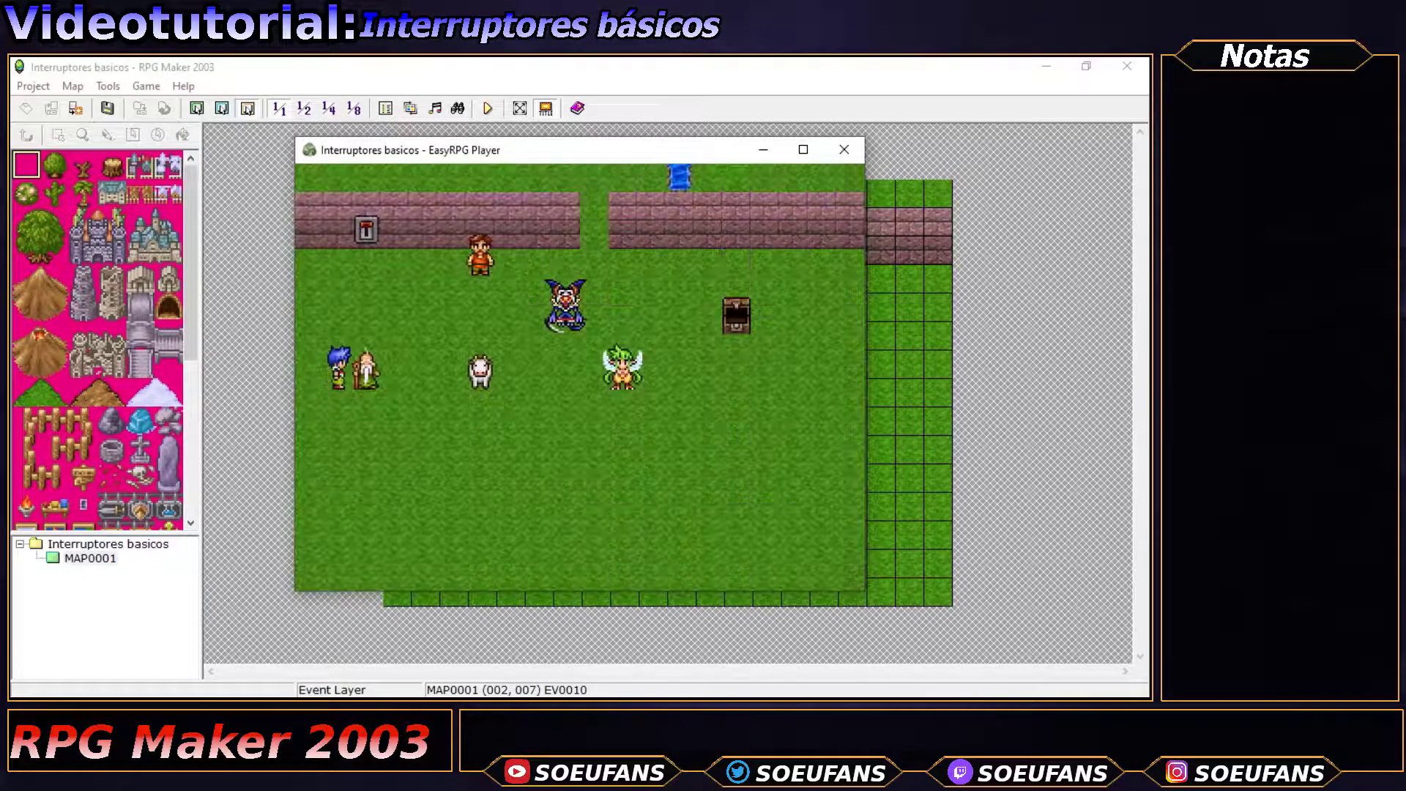
{"action": "key", "text": "F9"}
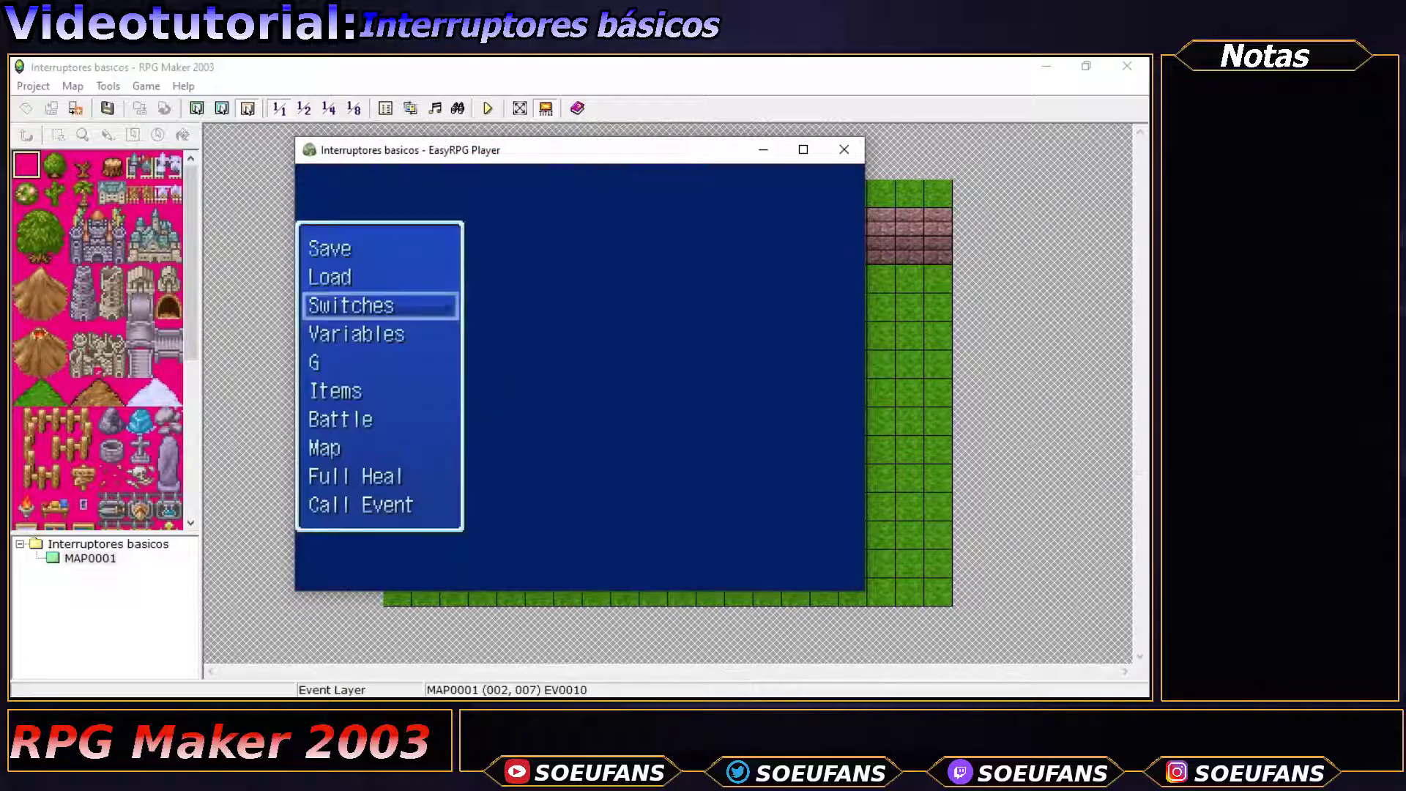
{"action": "key", "text": "Return"}
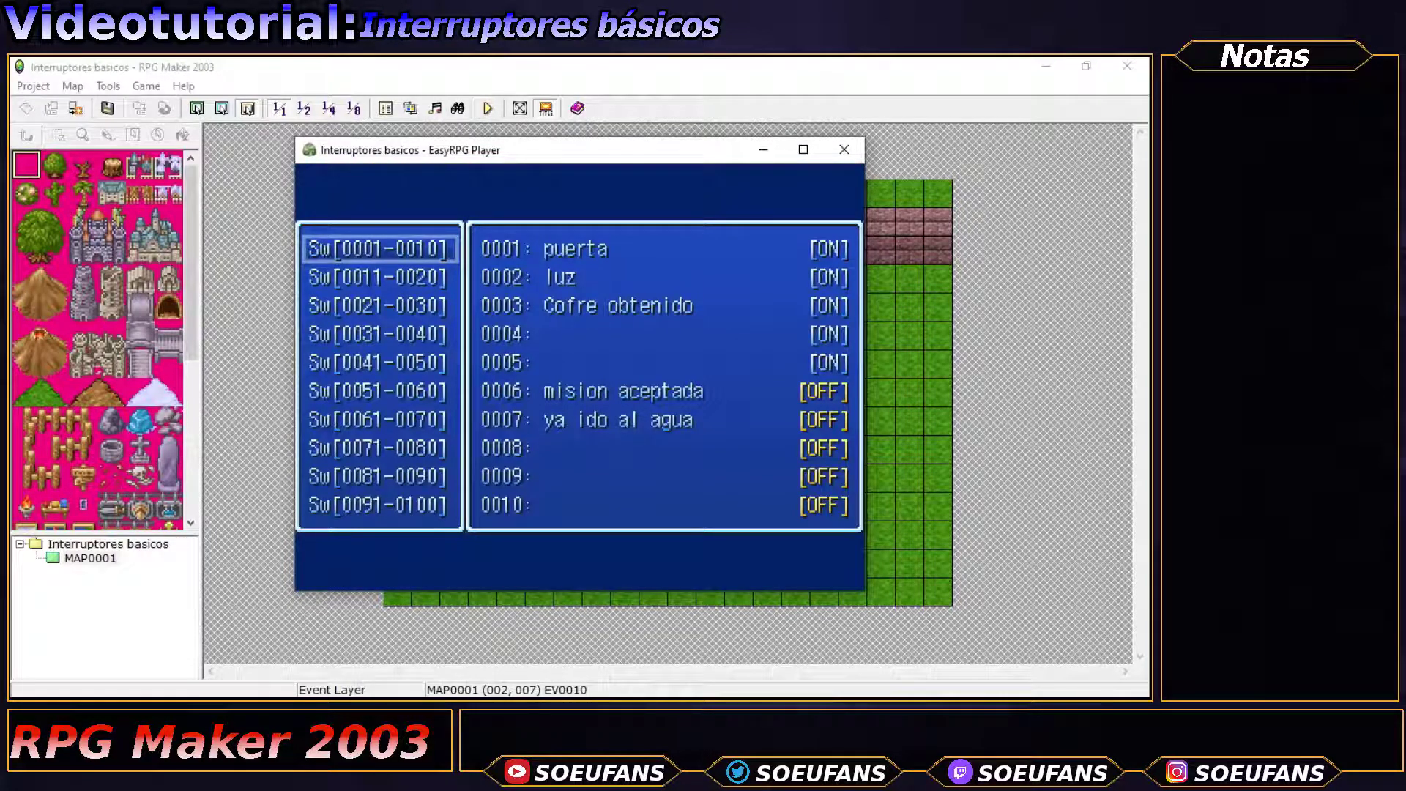
{"action": "key", "text": "Escape"}
{"action": "key", "text": "Escape"}
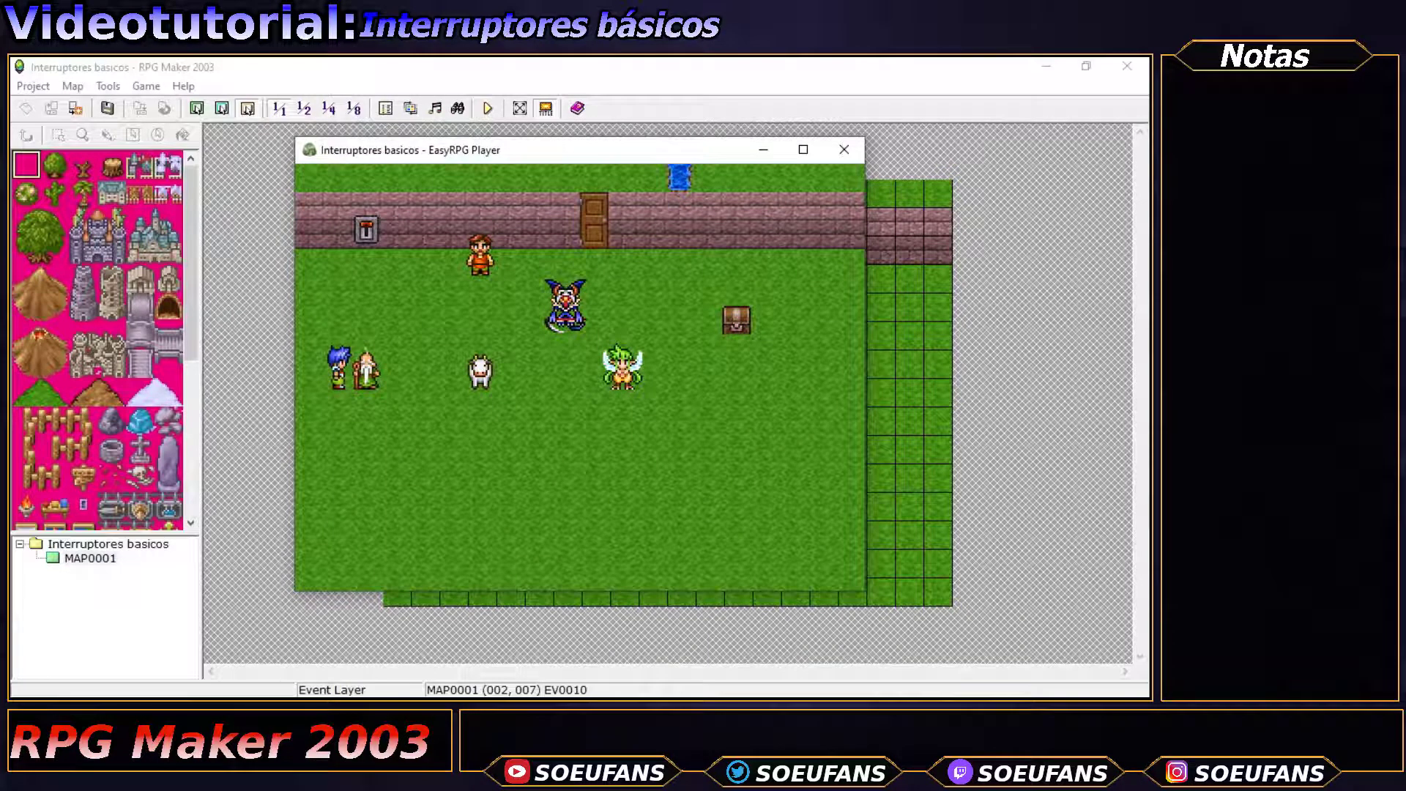
Step: Recheck switches 1 to 5 in the debug screen after toggling them again through the old man, and end the playtest
{"action": "key", "text": "F9"}
{"action": "key", "text": "Down"}
{"action": "key", "text": "Down"}
{"action": "key", "text": "Return"}
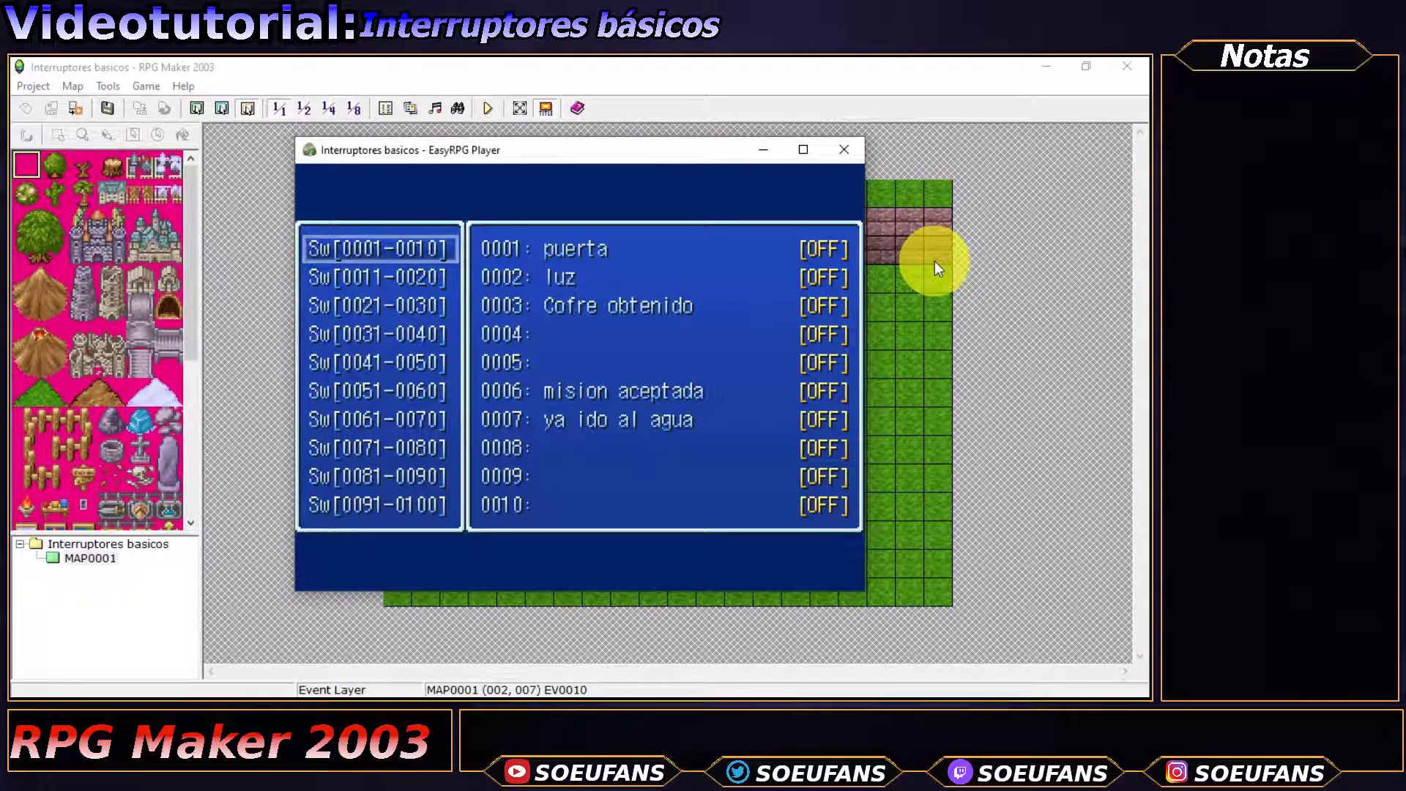
{"action": "key", "text": "alt+F4"}
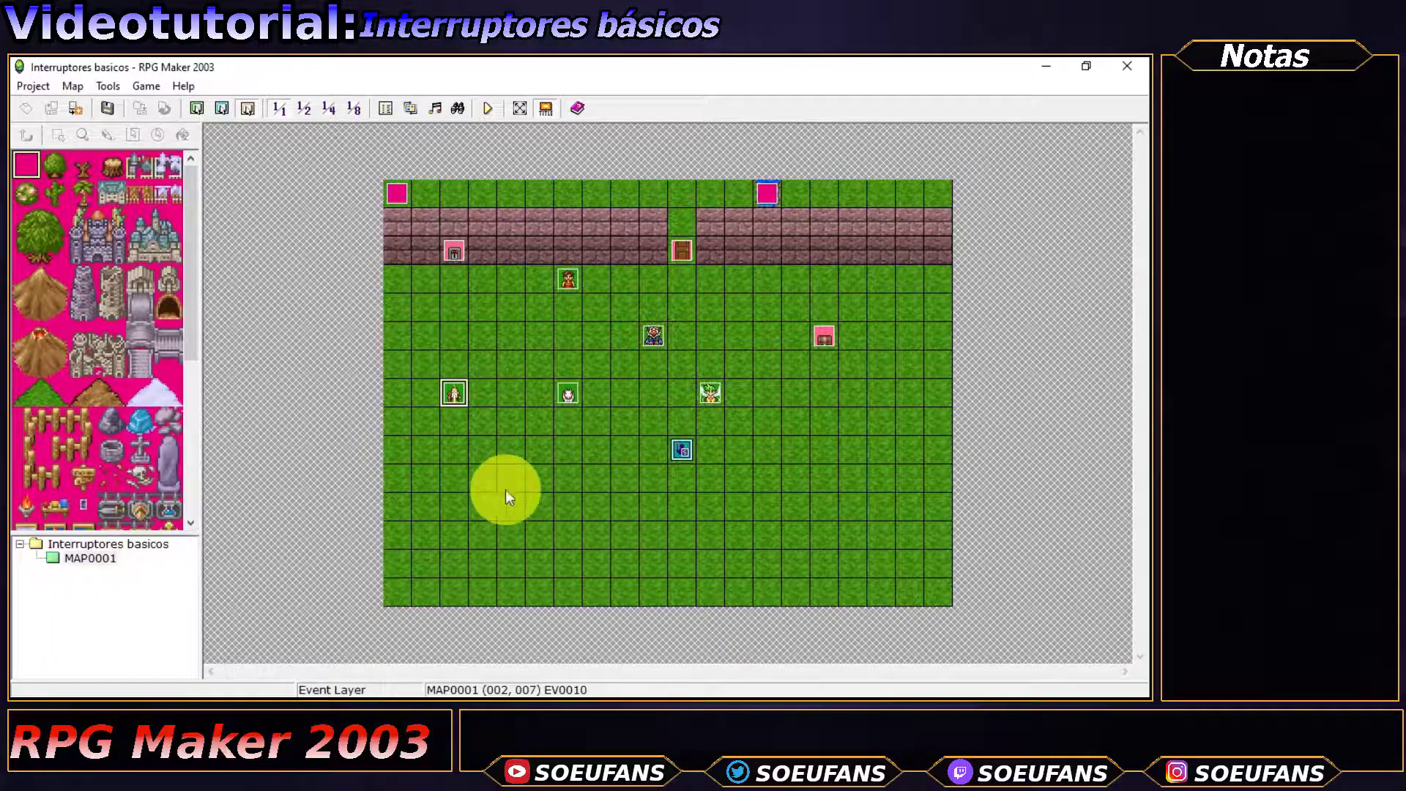
Step: Create an event at map position (004, 010) with the red-armoured soldier as its graphic
{"action": "double_click", "coordinate": [512, 476]}
{"action": "left_click", "coordinate": [246, 486]}
{"action": "left_click", "coordinate": [304, 437]}
{"action": "left_click", "coordinate": [481, 271]}
{"action": "double_click", "coordinate": [481, 270]}
Step: Add a Control Switches command set to Toggle ON/OFF the switch given by variable 0001, named "numero interruptor"
{"action": "double_click", "coordinate": [644, 349]}
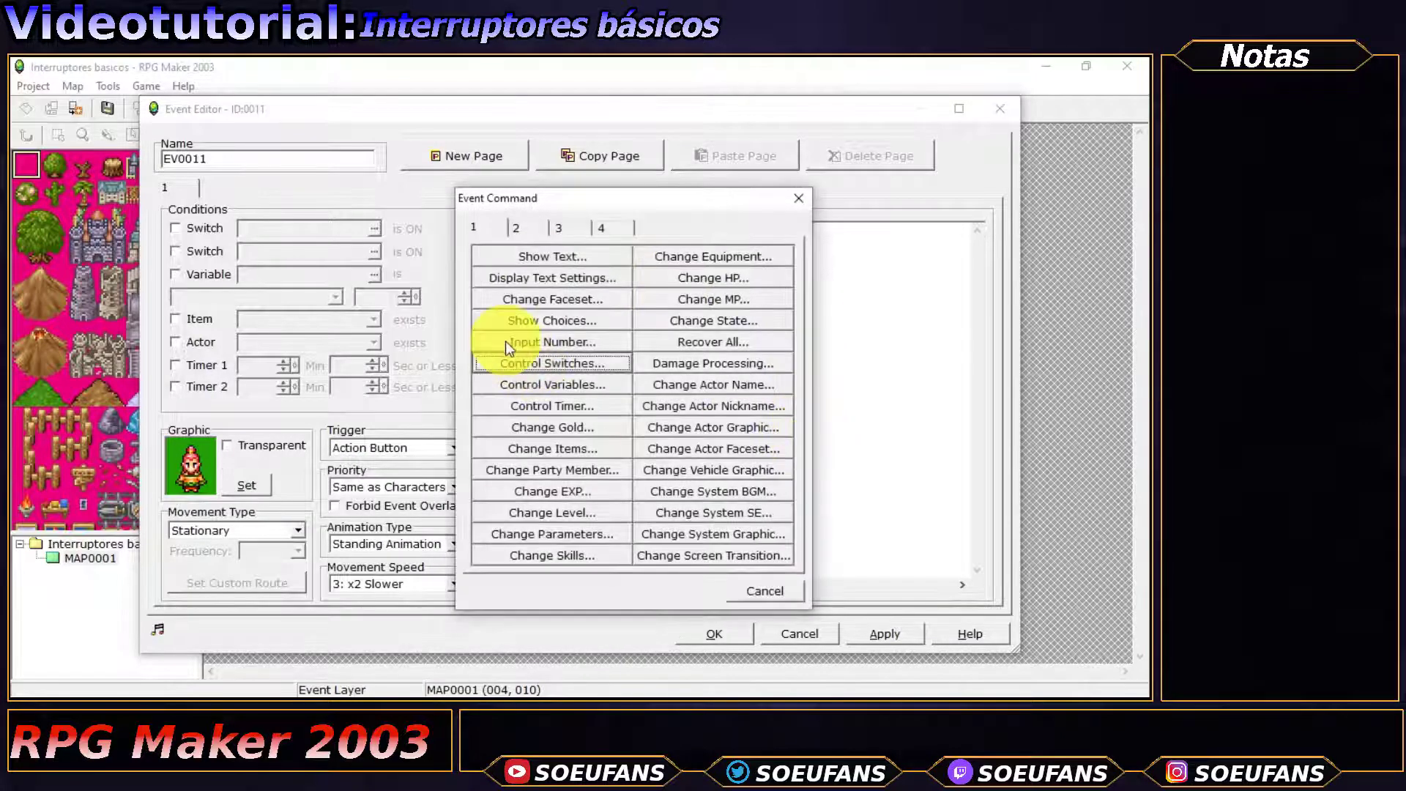
{"action": "left_click", "coordinate": [551, 364]}
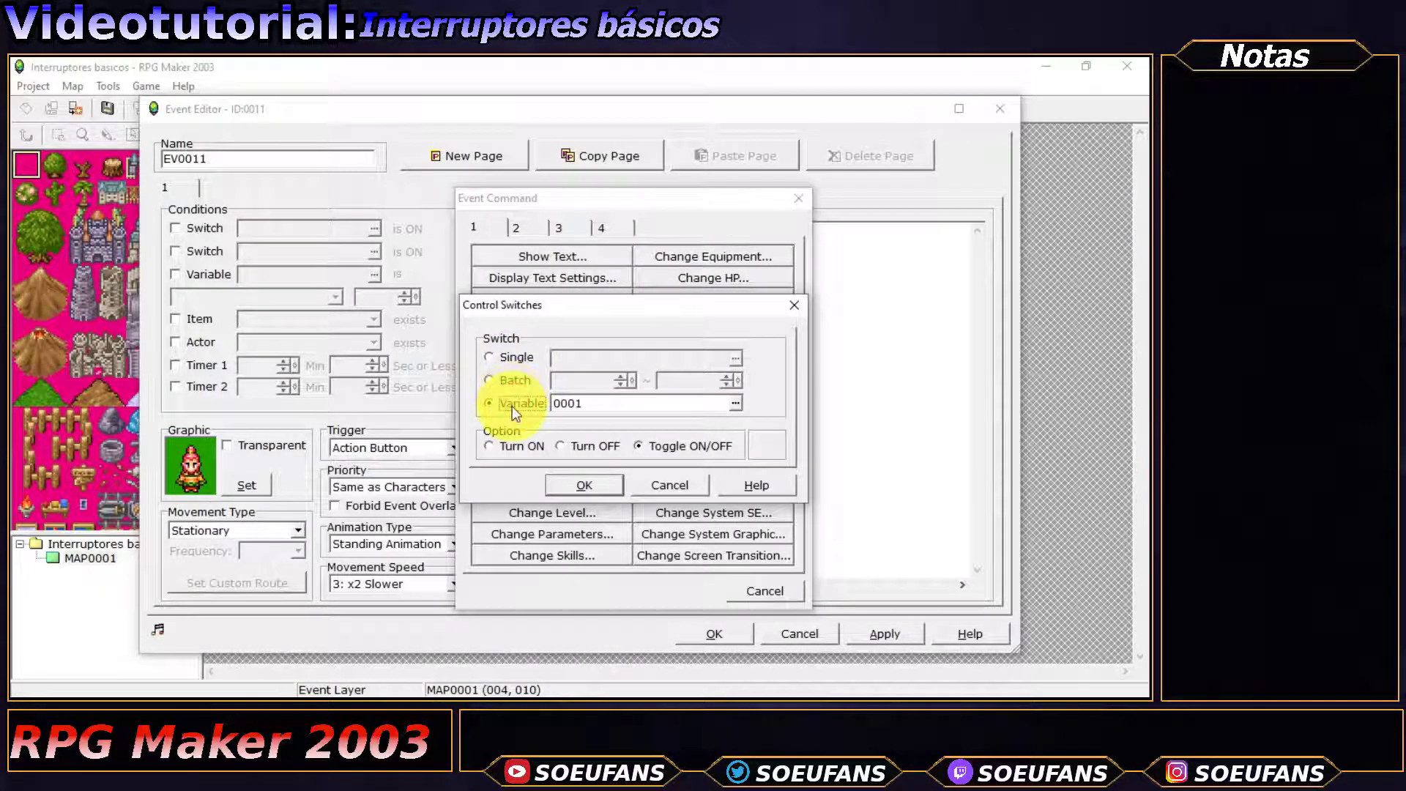
{"action": "left_click", "coordinate": [735, 403]}
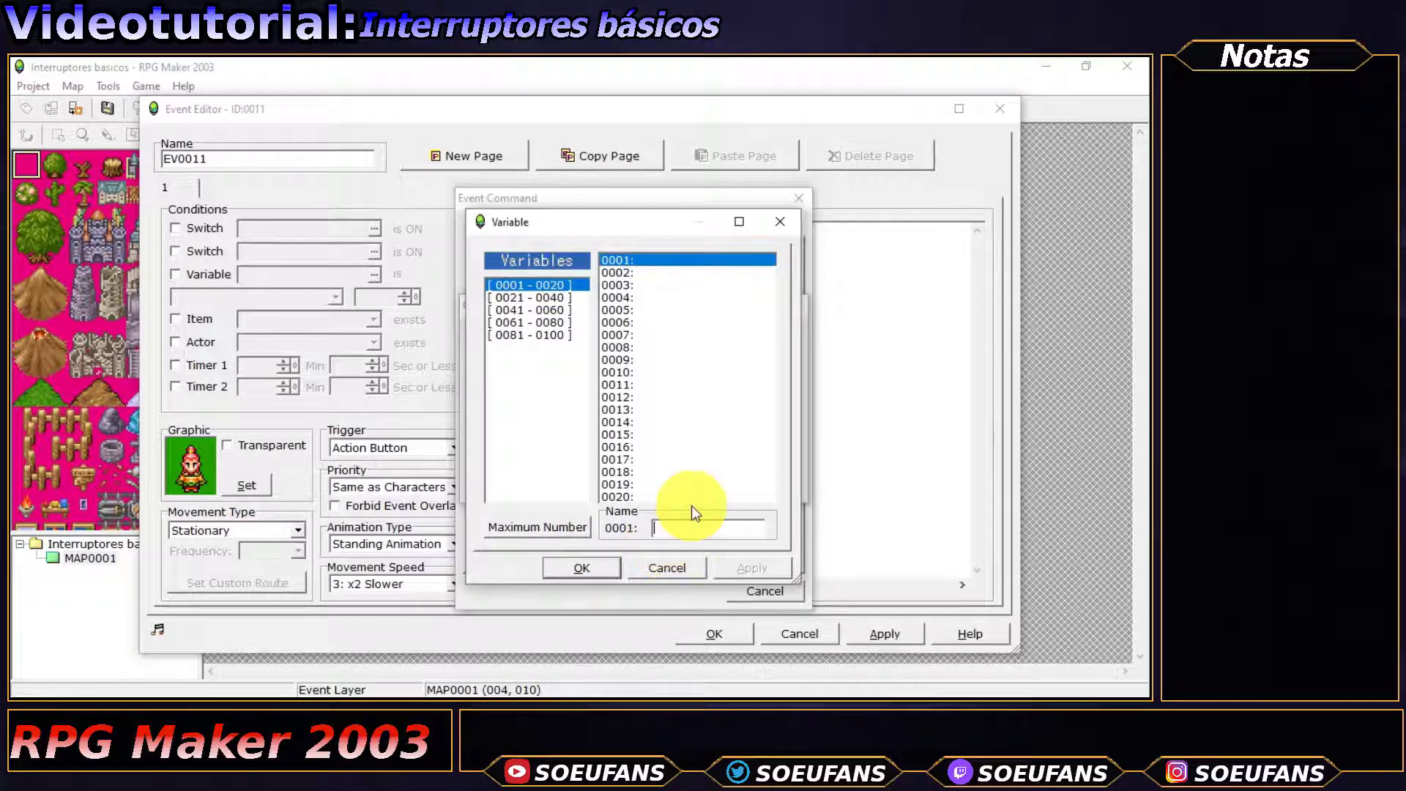
{"action": "type", "text": "numero interruptor"}
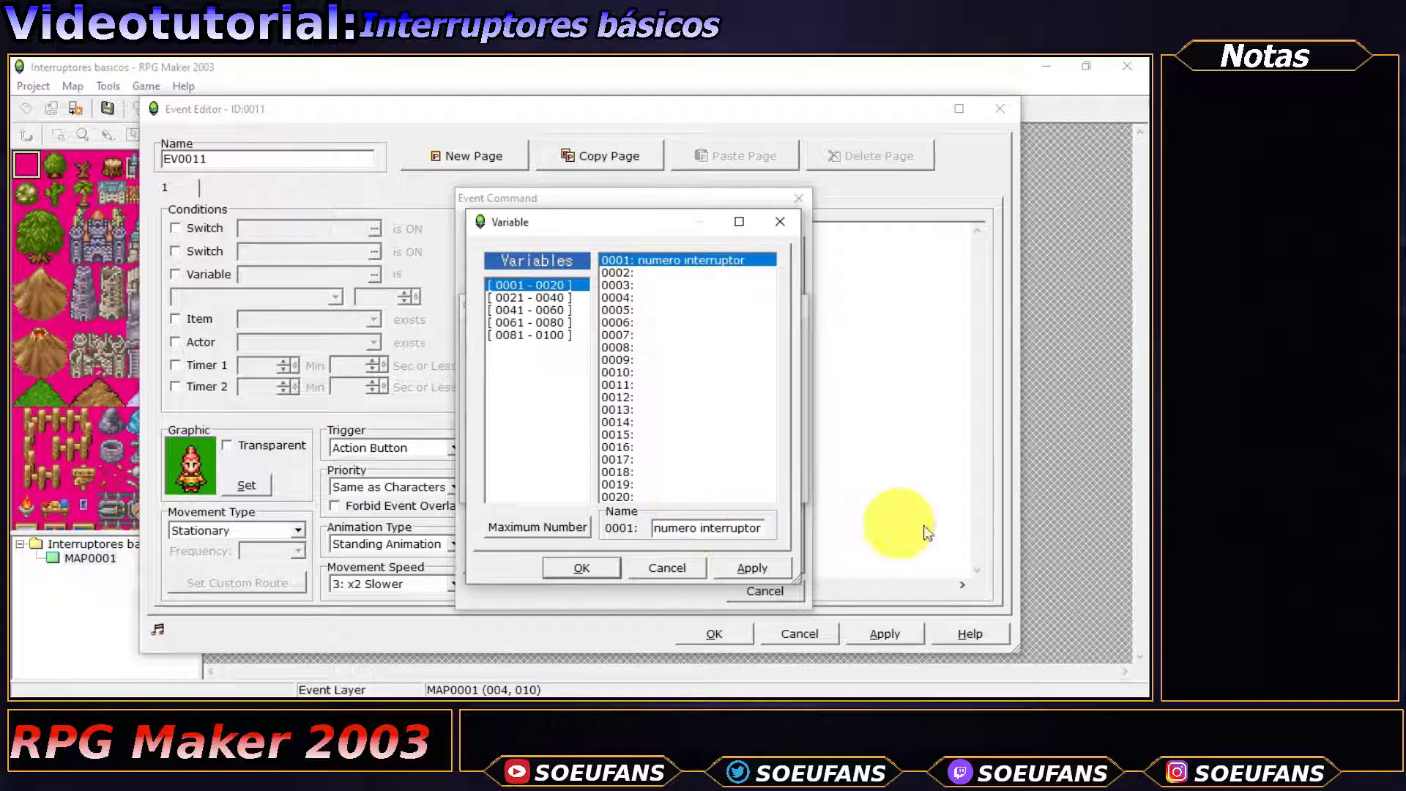
{"action": "key", "text": "Return"}
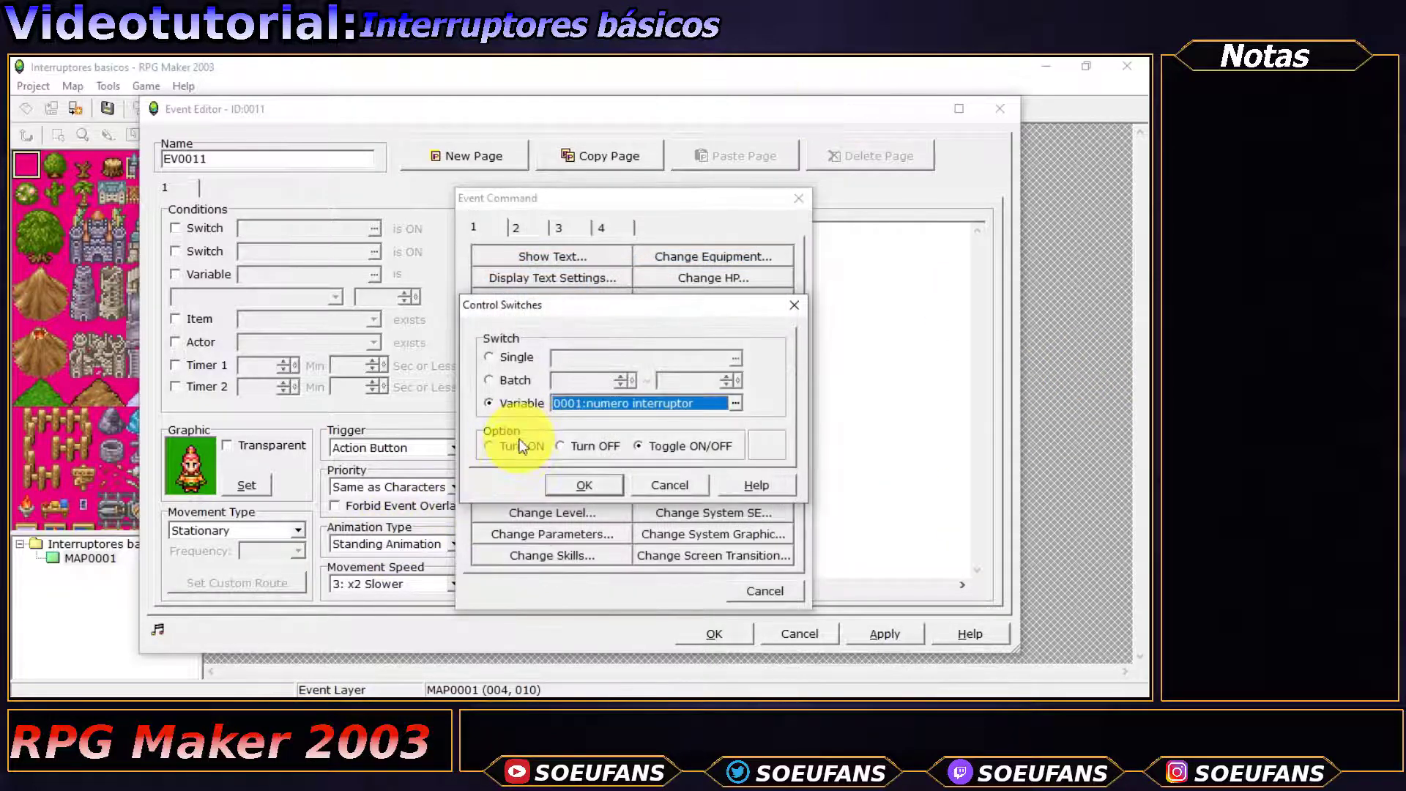
{"action": "left_click", "coordinate": [709, 445]}
{"action": "left_click", "coordinate": [609, 485]}
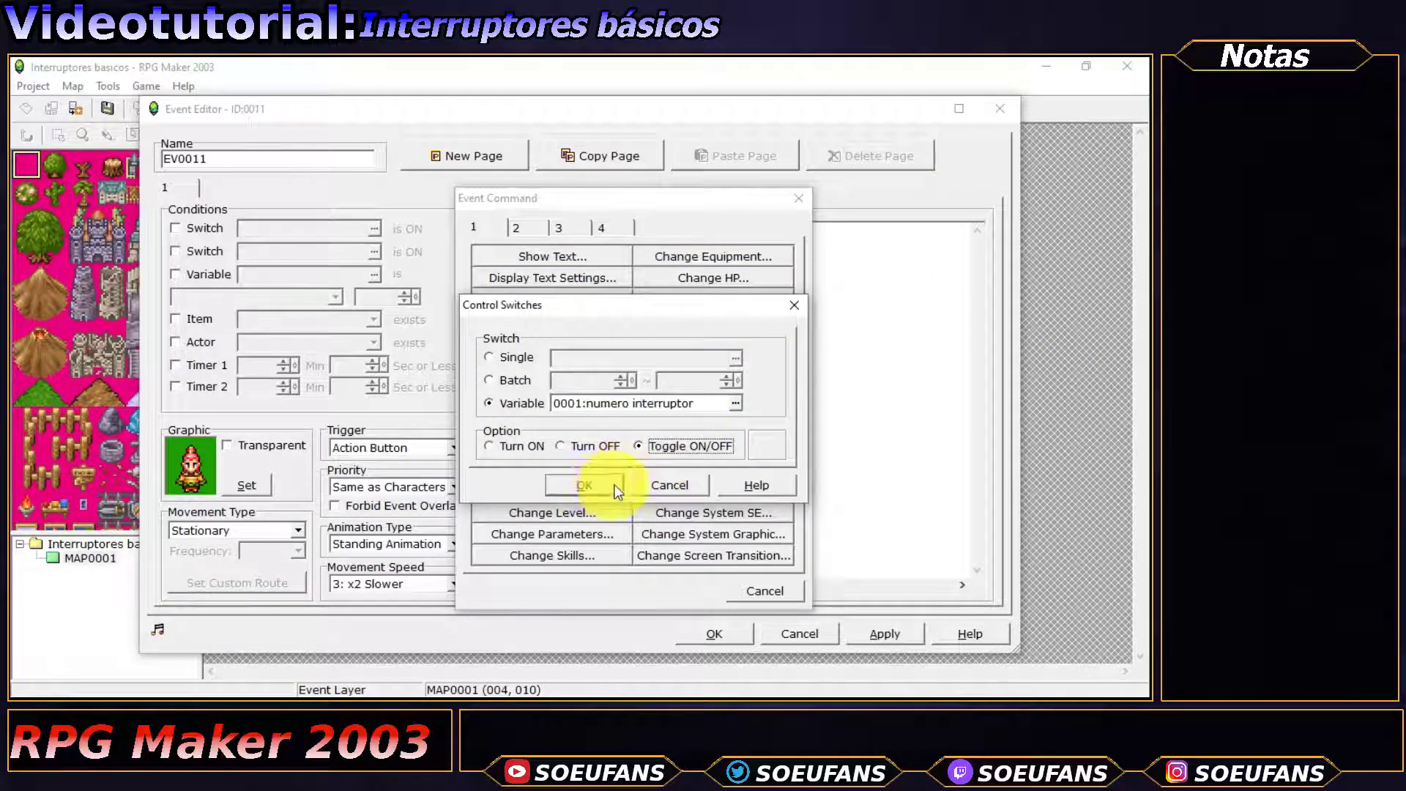
Step: Review the soldier's variable-based switch command and save the event
{"action": "double_click", "coordinate": [622, 232]}
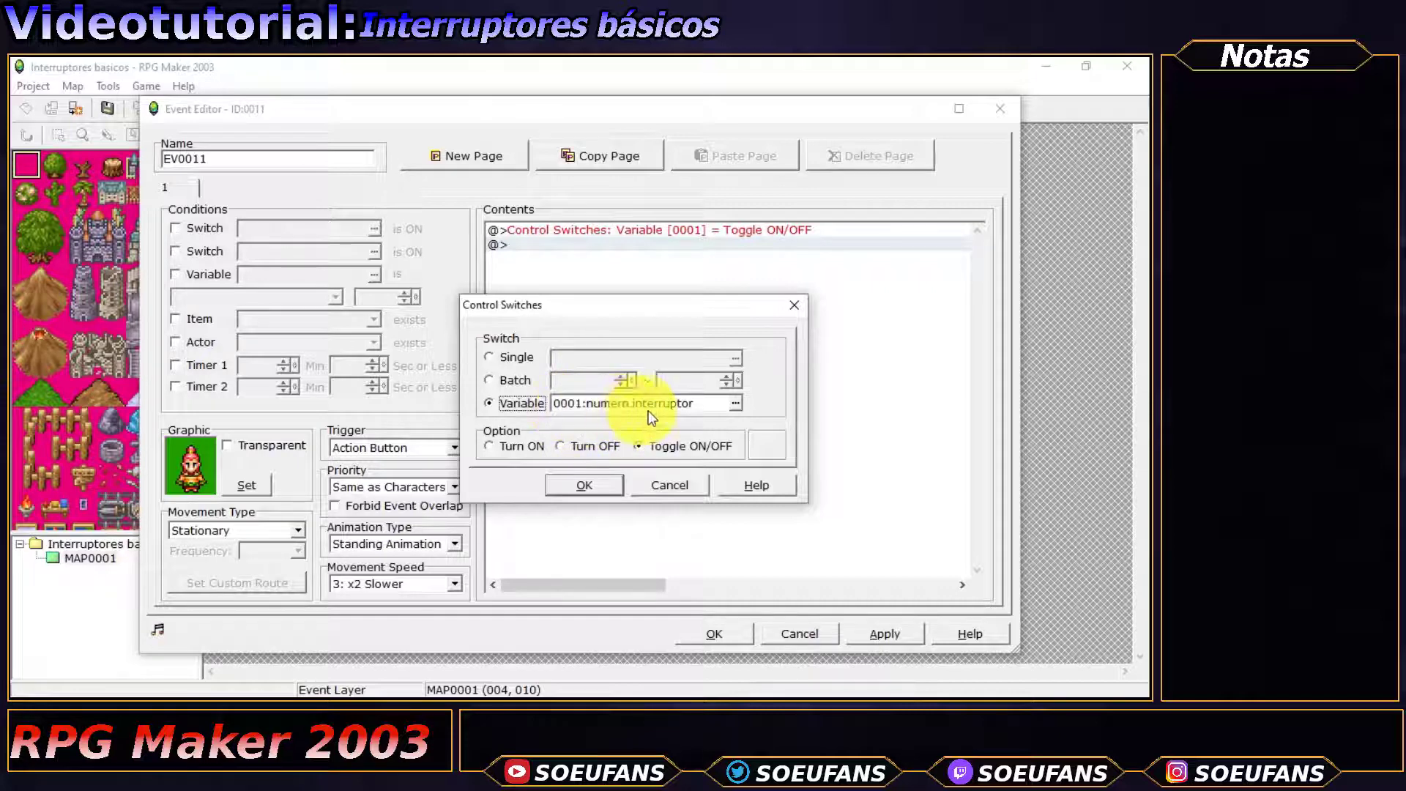
{"action": "left_click", "coordinate": [585, 485]}
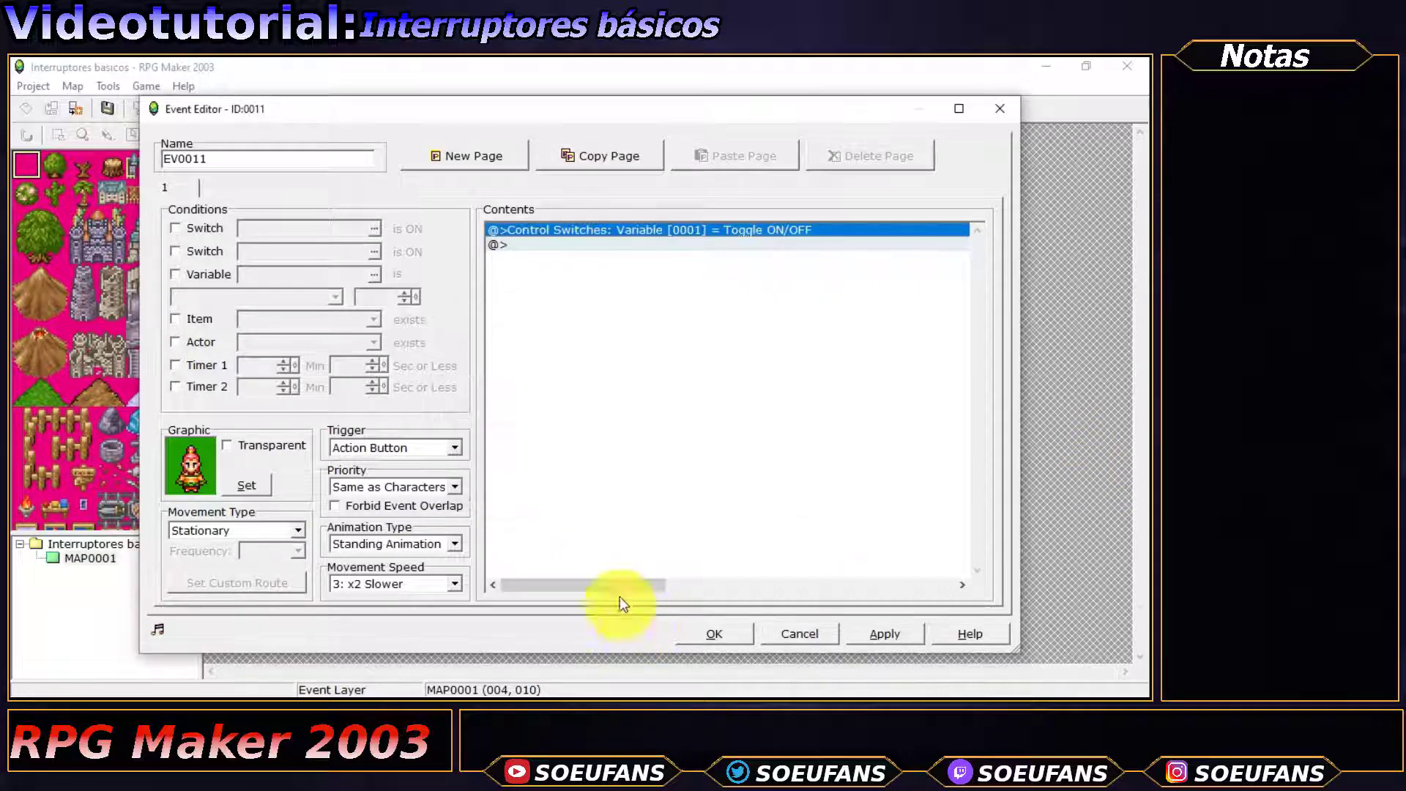
{"action": "left_click", "coordinate": [728, 639]}
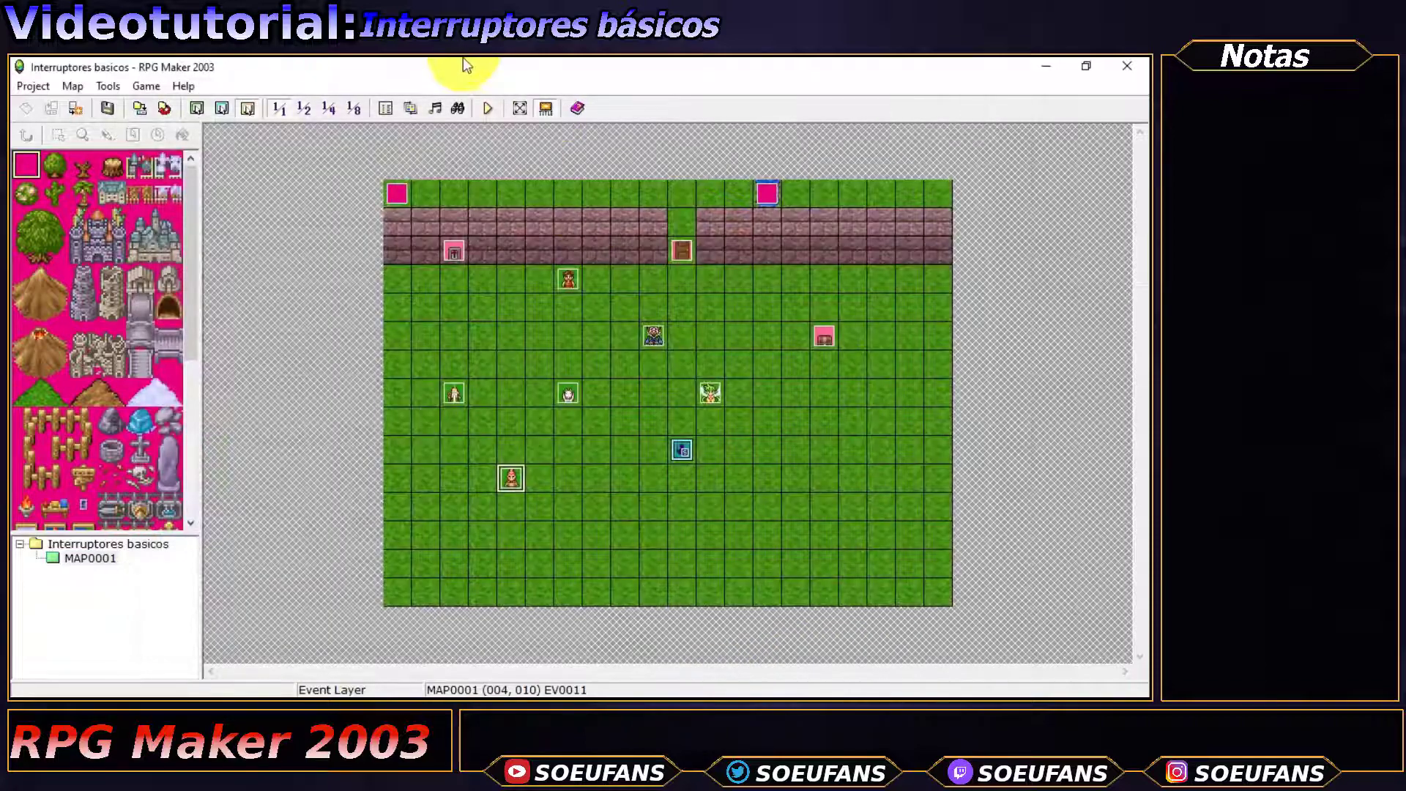
Step: Start a playtest with a new game and walk the hero to stand beside the red-armoured soldier
{"action": "left_click", "coordinate": [487, 107]}
{"action": "key", "text": "Return"}
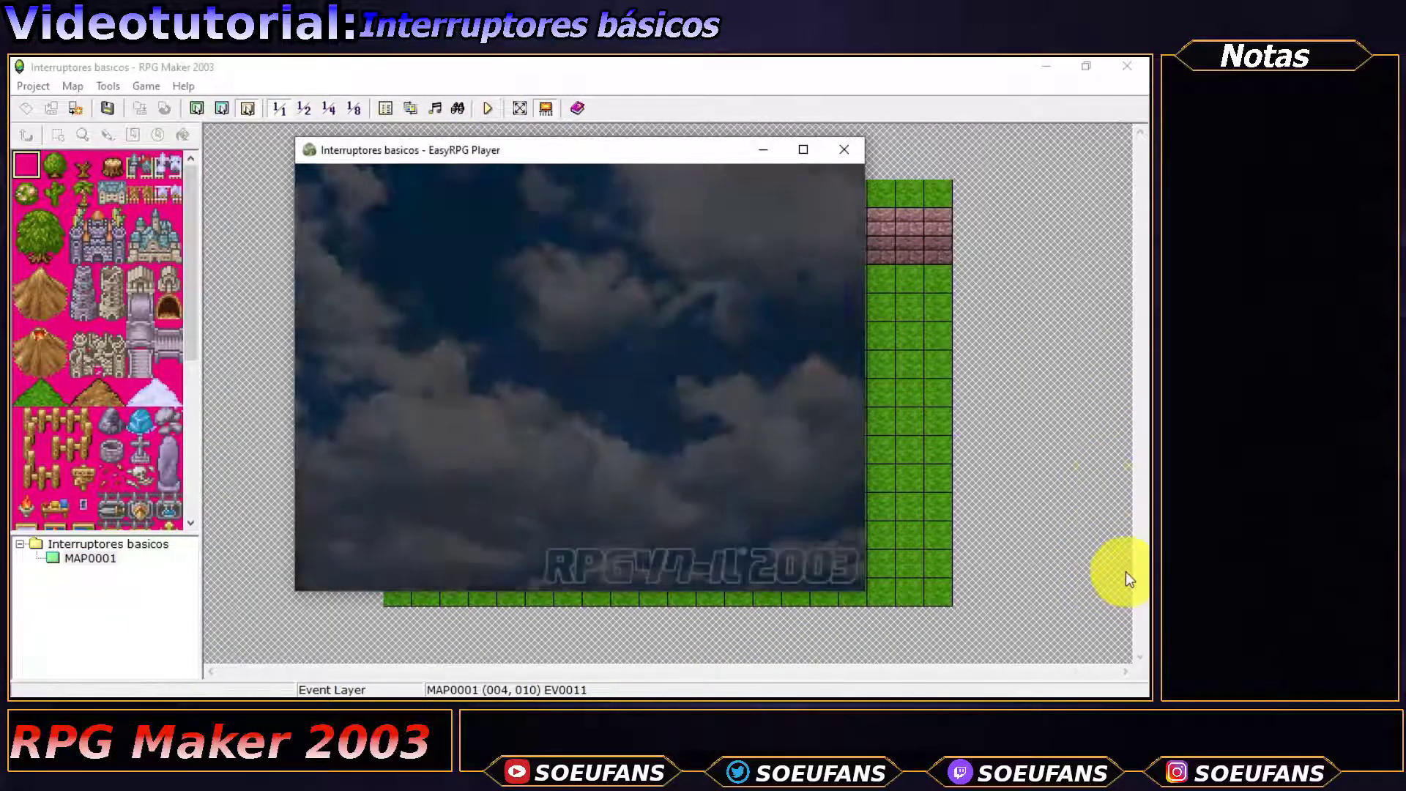
{"action": "key", "text": "Return"}
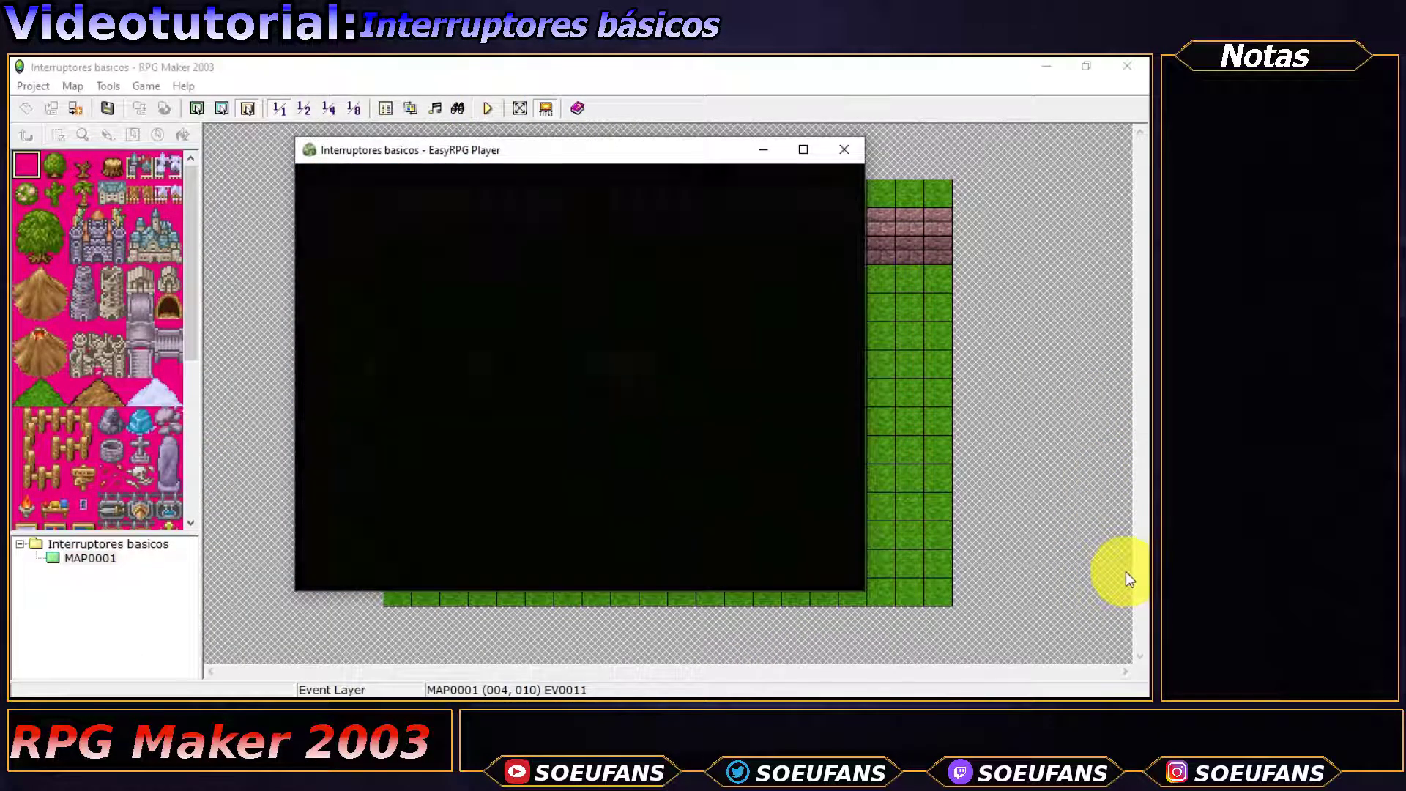
{"action": "key", "text": "Left"}
{"action": "key", "text": "Left"}
{"action": "key", "text": "Left"}
{"action": "key", "text": "Left"}
{"action": "key", "text": "Down"}
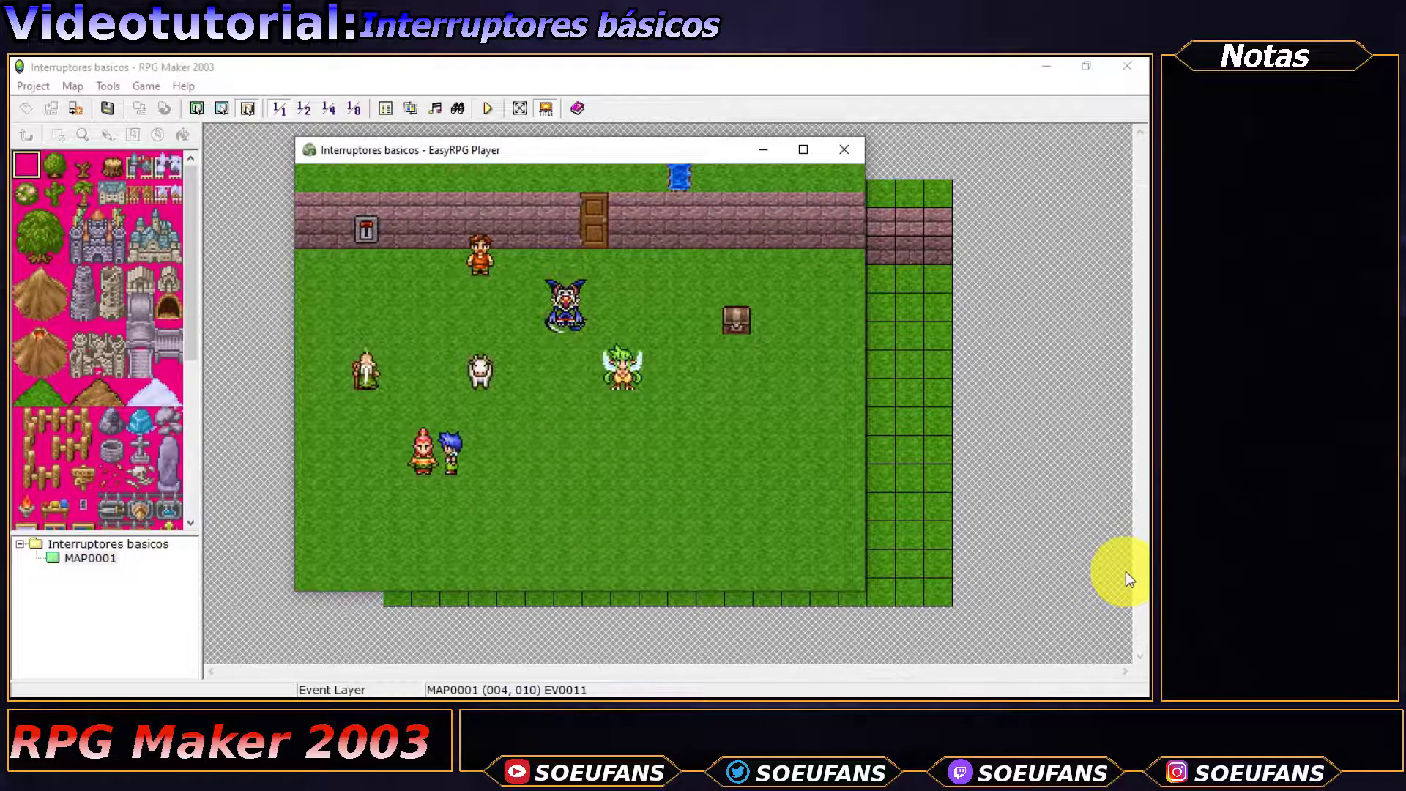
Step: Inspect variable 0001 "numero interruptor" and switches 0001 to 0010 in the debug screen, and return to the map
{"action": "key", "text": "F9"}
{"action": "key", "text": "Down"}
{"action": "key", "text": "Down"}
{"action": "key", "text": "Down"}
{"action": "key", "text": "Return"}
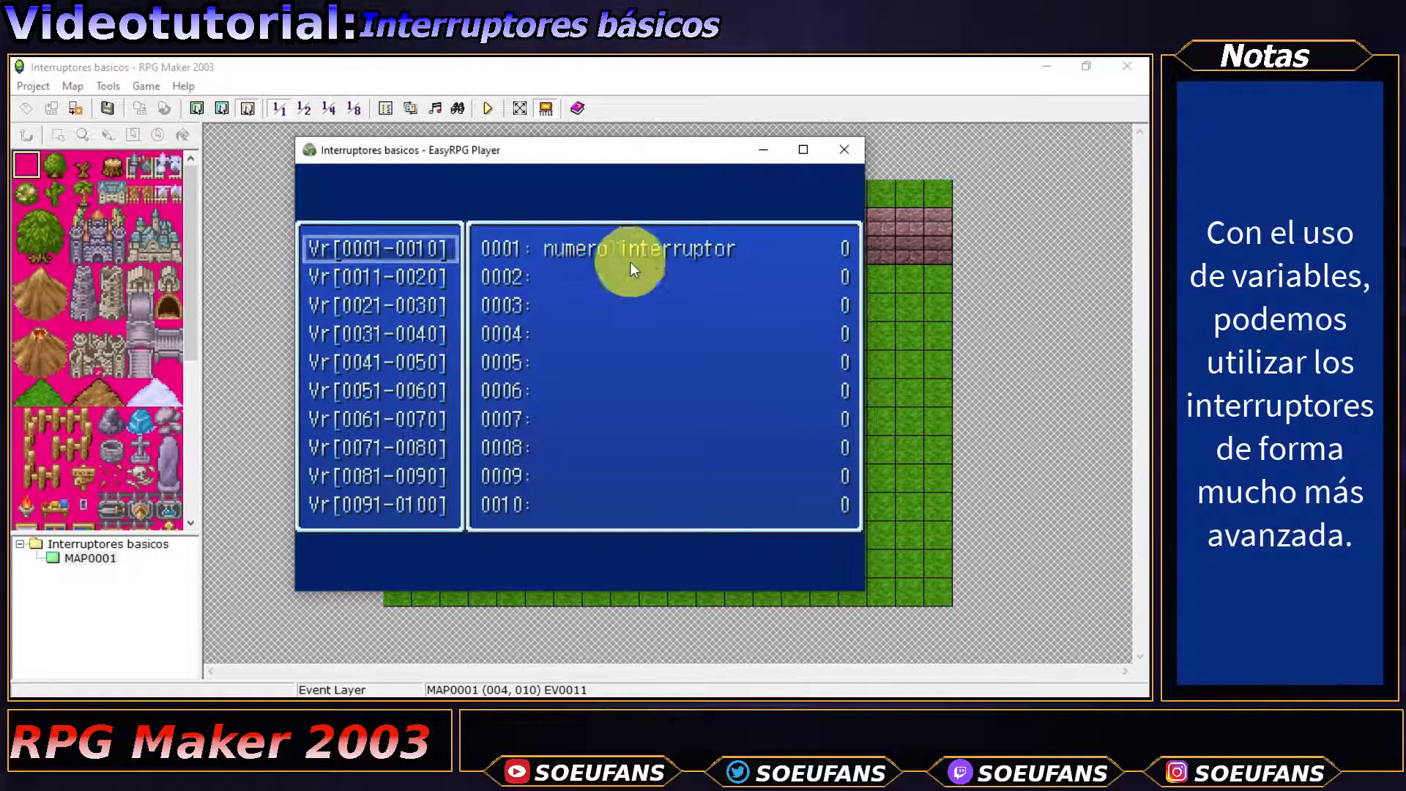
{"action": "key", "text": "Escape"}
{"action": "key", "text": "Up"}
{"action": "key", "text": "Return"}
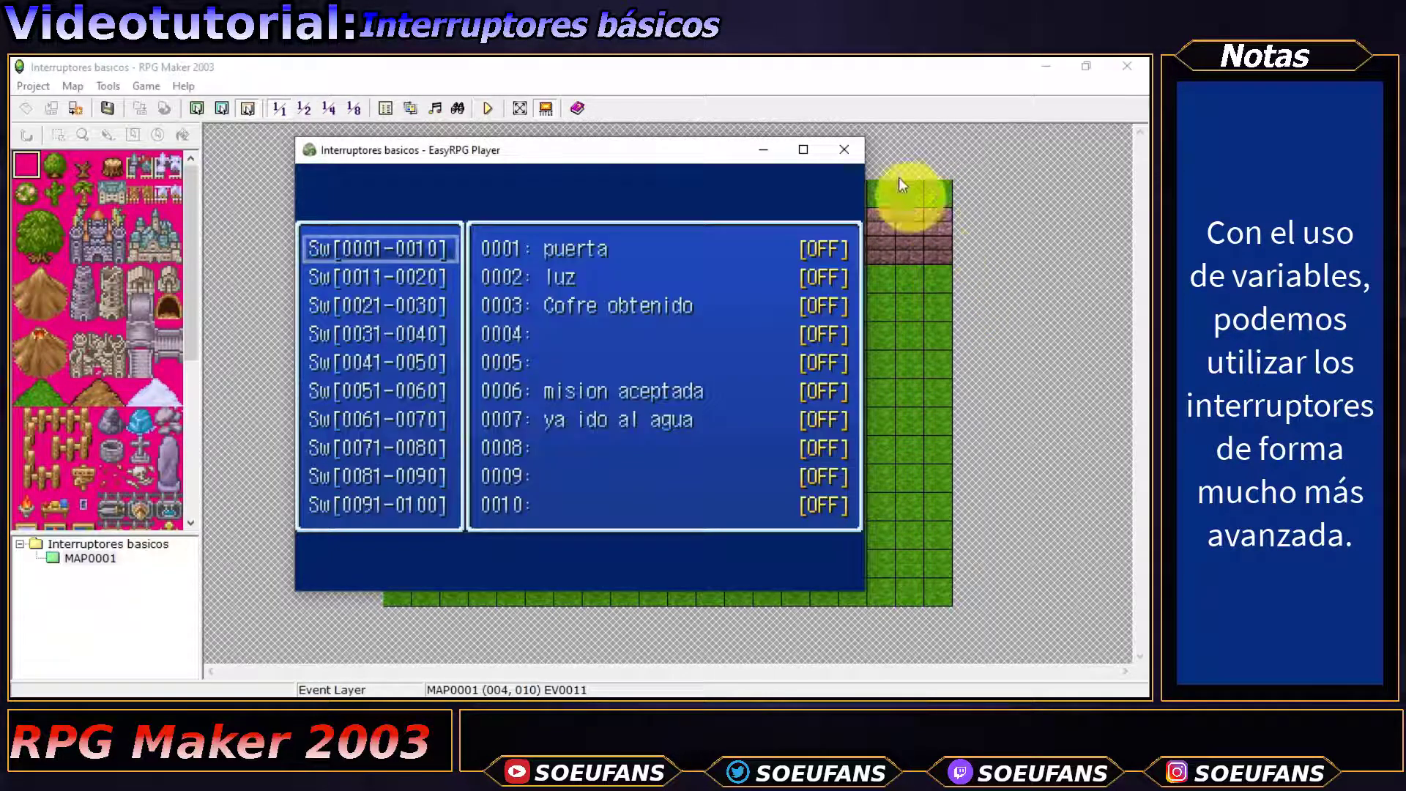
{"action": "key", "text": "Escape"}
{"action": "key", "text": "Escape"}
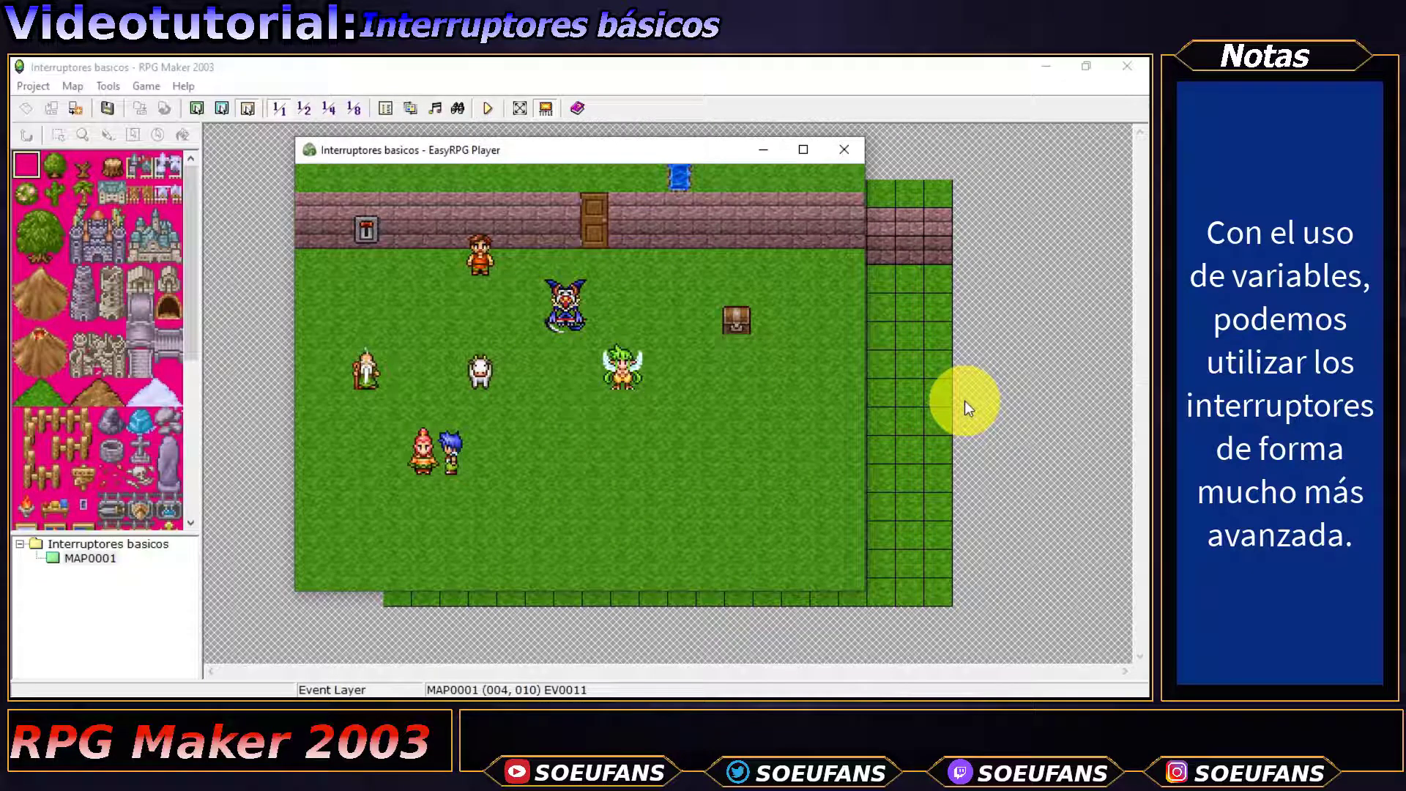
Step: Reopen the debug screen, recheck the switches, and set variable 0001 "numero interruptor" to 1
{"action": "key", "text": "F9"}
{"action": "key", "text": "Down"}
{"action": "key", "text": "Up"}
{"action": "key", "text": "Return"}
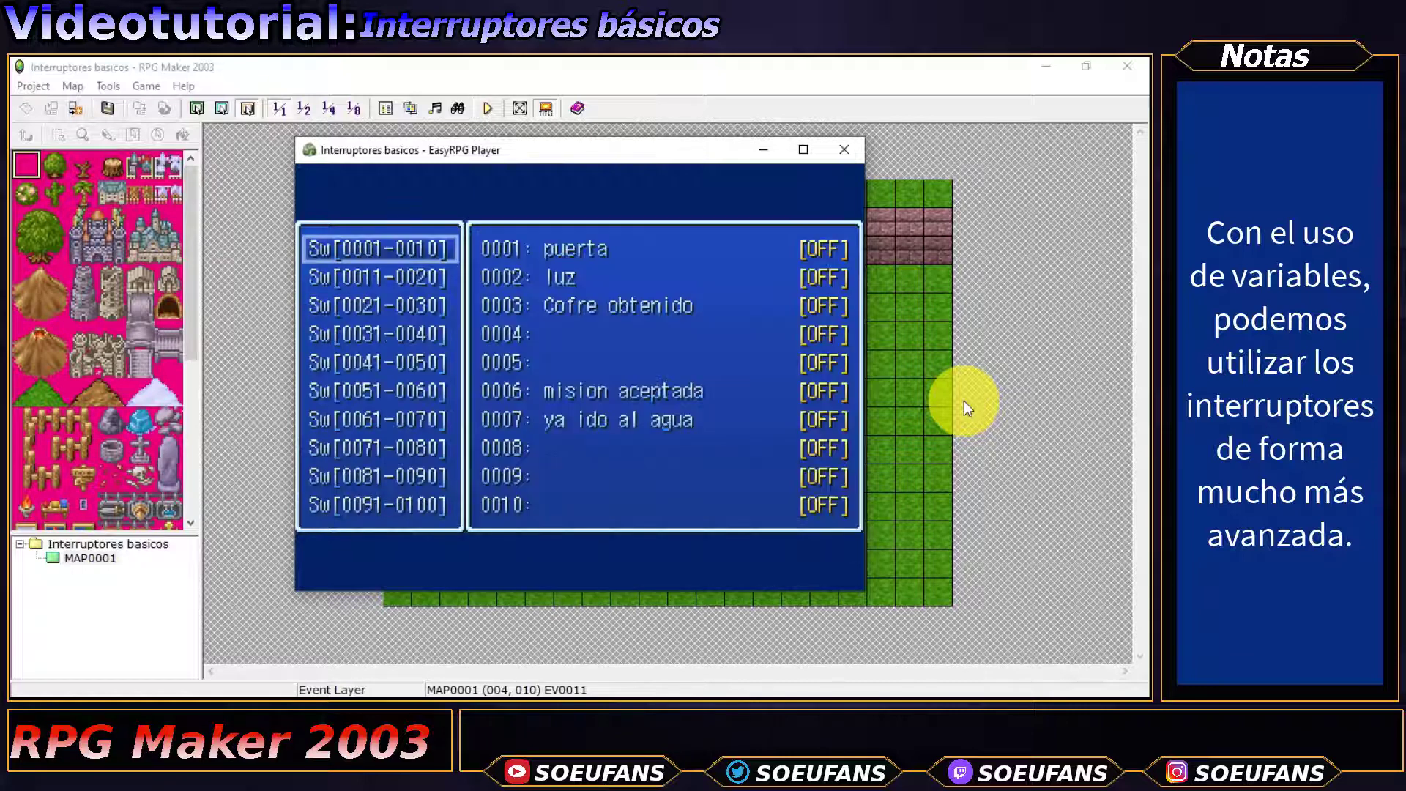
{"action": "key", "text": "Escape"}
{"action": "key", "text": "Down"}
{"action": "key", "text": "Return"}
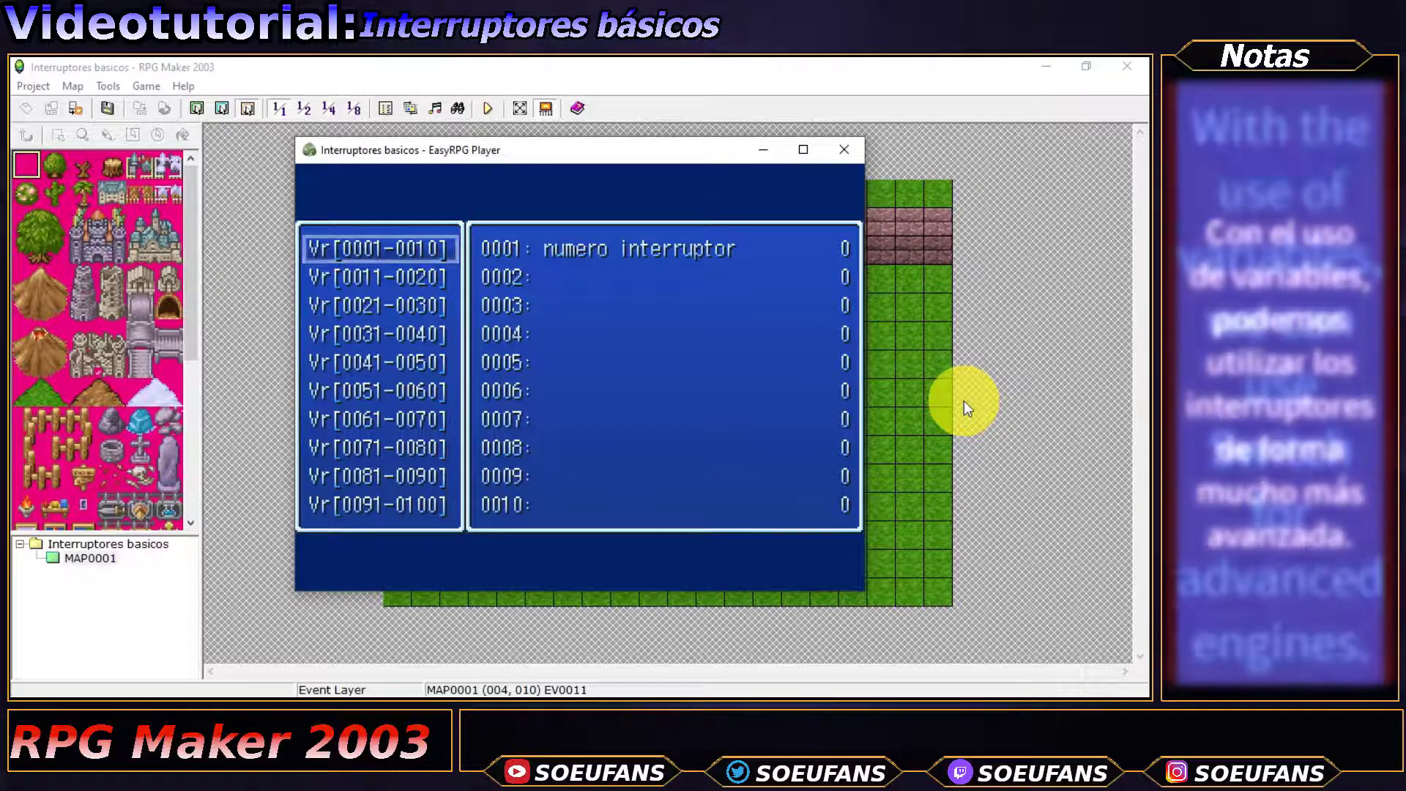
{"action": "key", "text": "Return"}
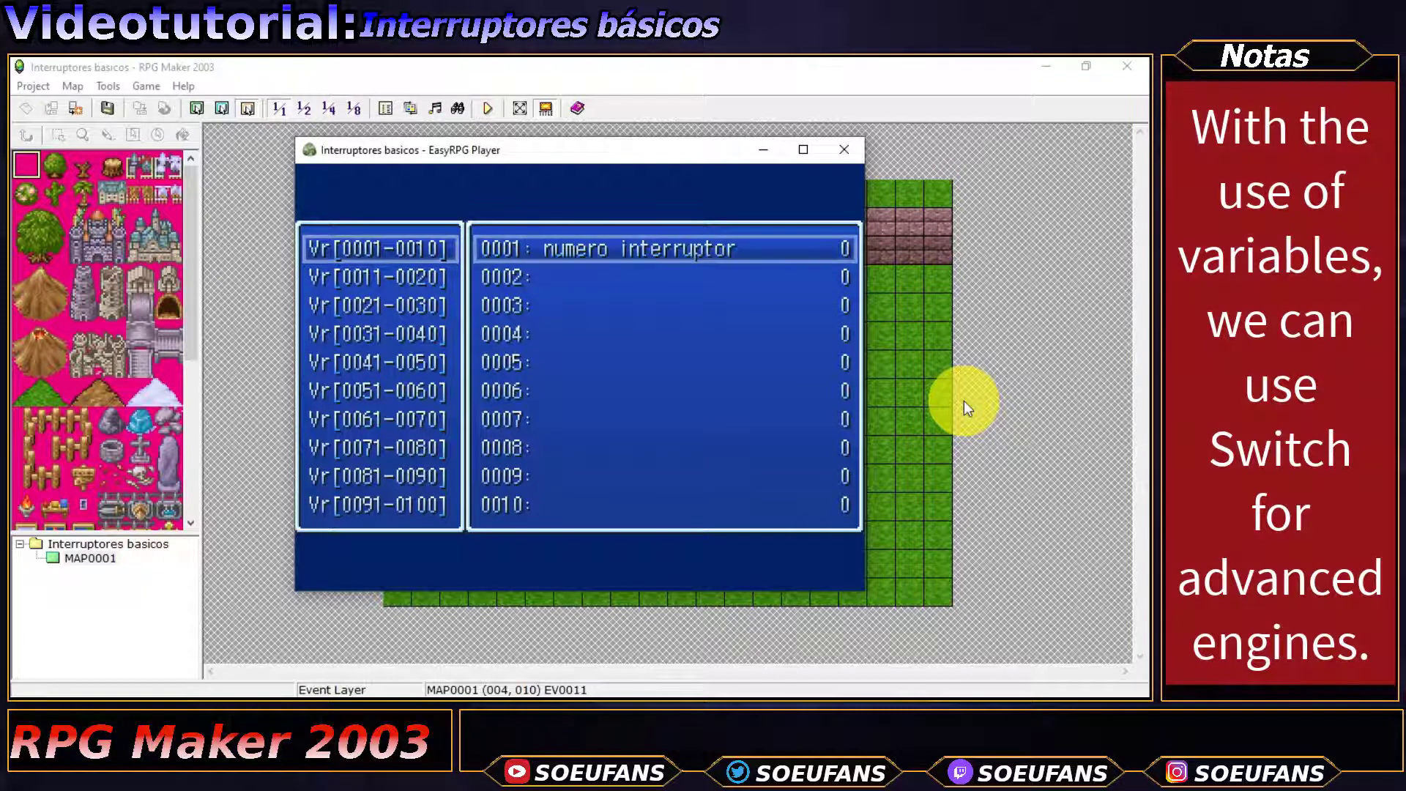
{"action": "key", "text": "Return"}
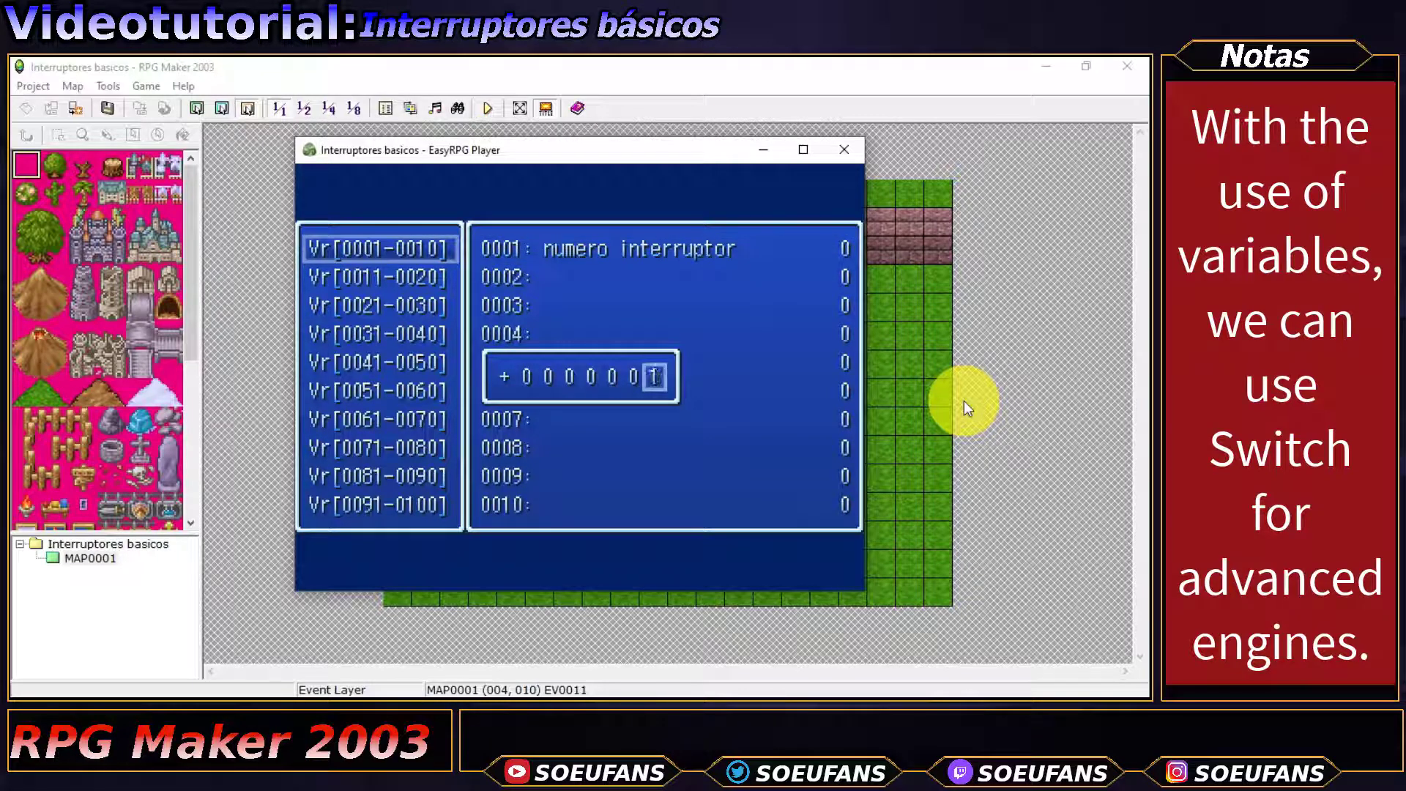
{"action": "key", "text": "Return"}
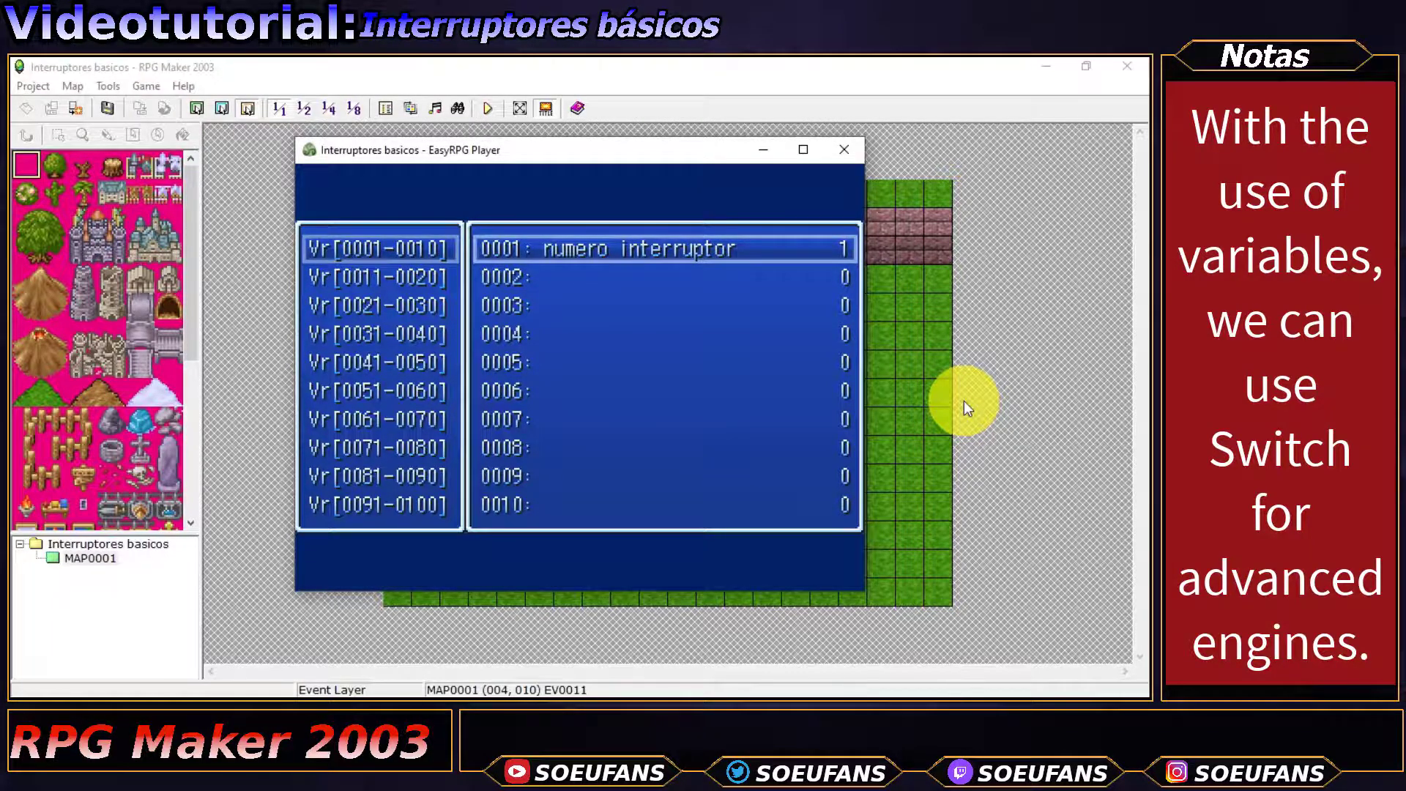
Step: Check switch 0001 "puerta" in the debug screen, and return to the map to toggle it through the soldier
{"action": "key", "text": "Escape"}
{"action": "key", "text": "Escape"}
{"action": "key", "text": "Up"}
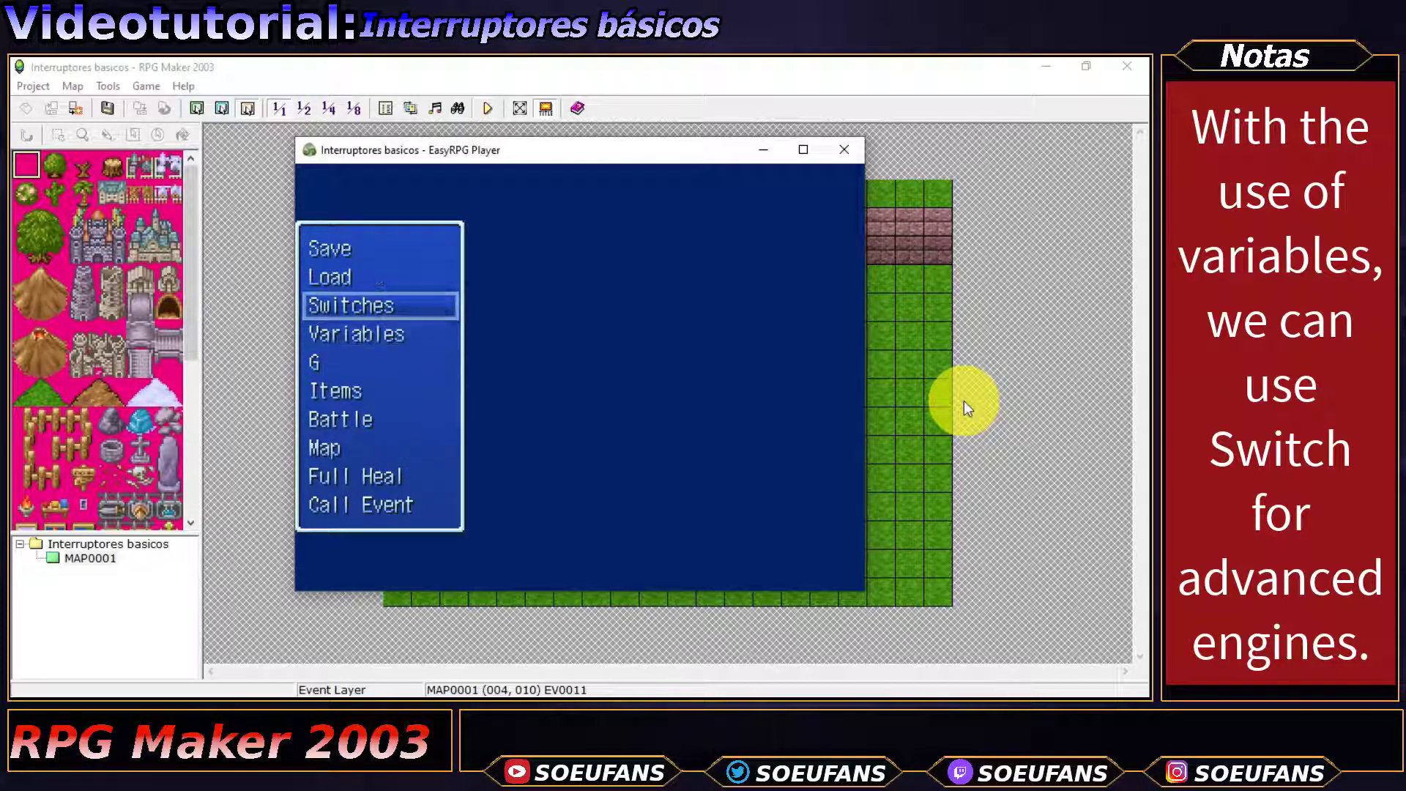
{"action": "key", "text": "Return"}
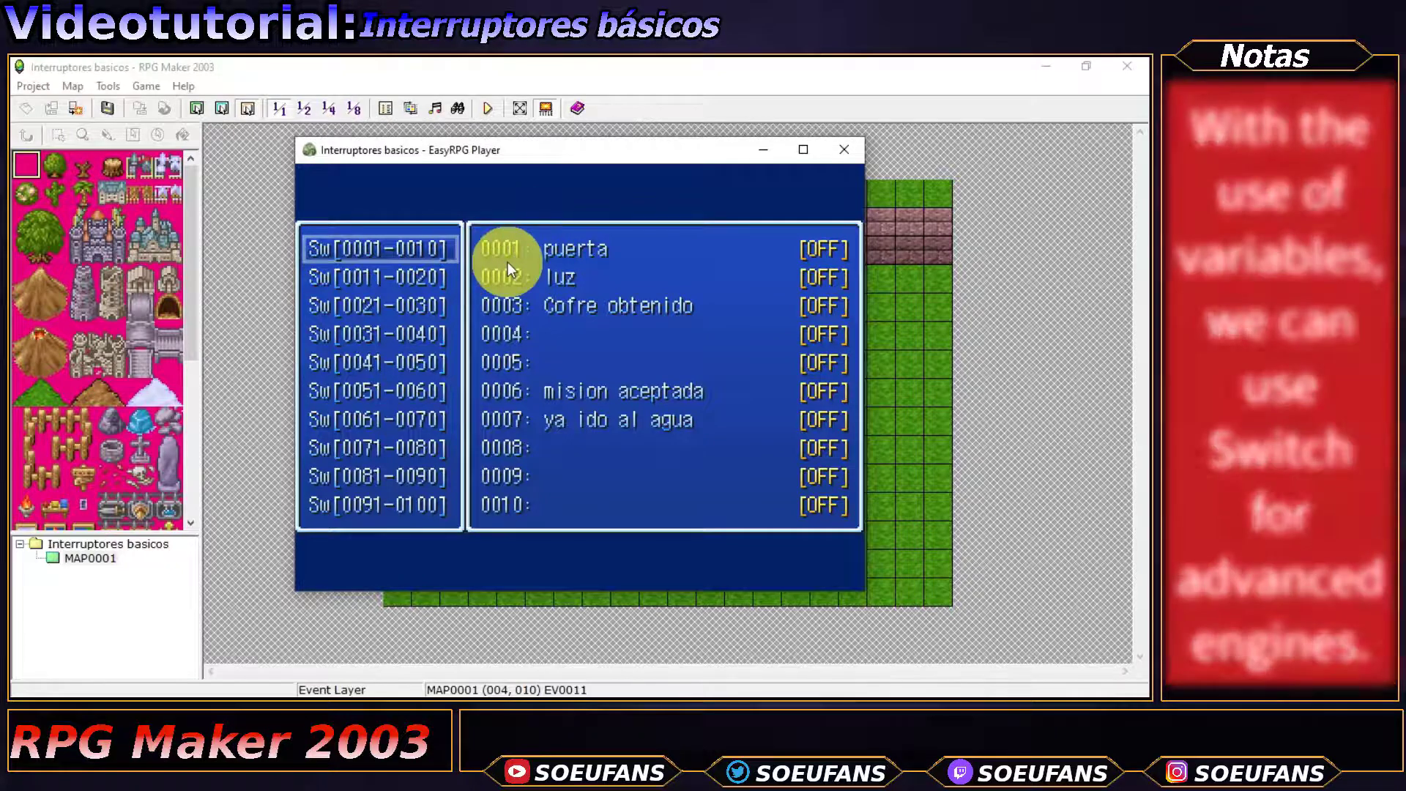
{"action": "key", "text": "Escape"}
{"action": "key", "text": "Escape"}
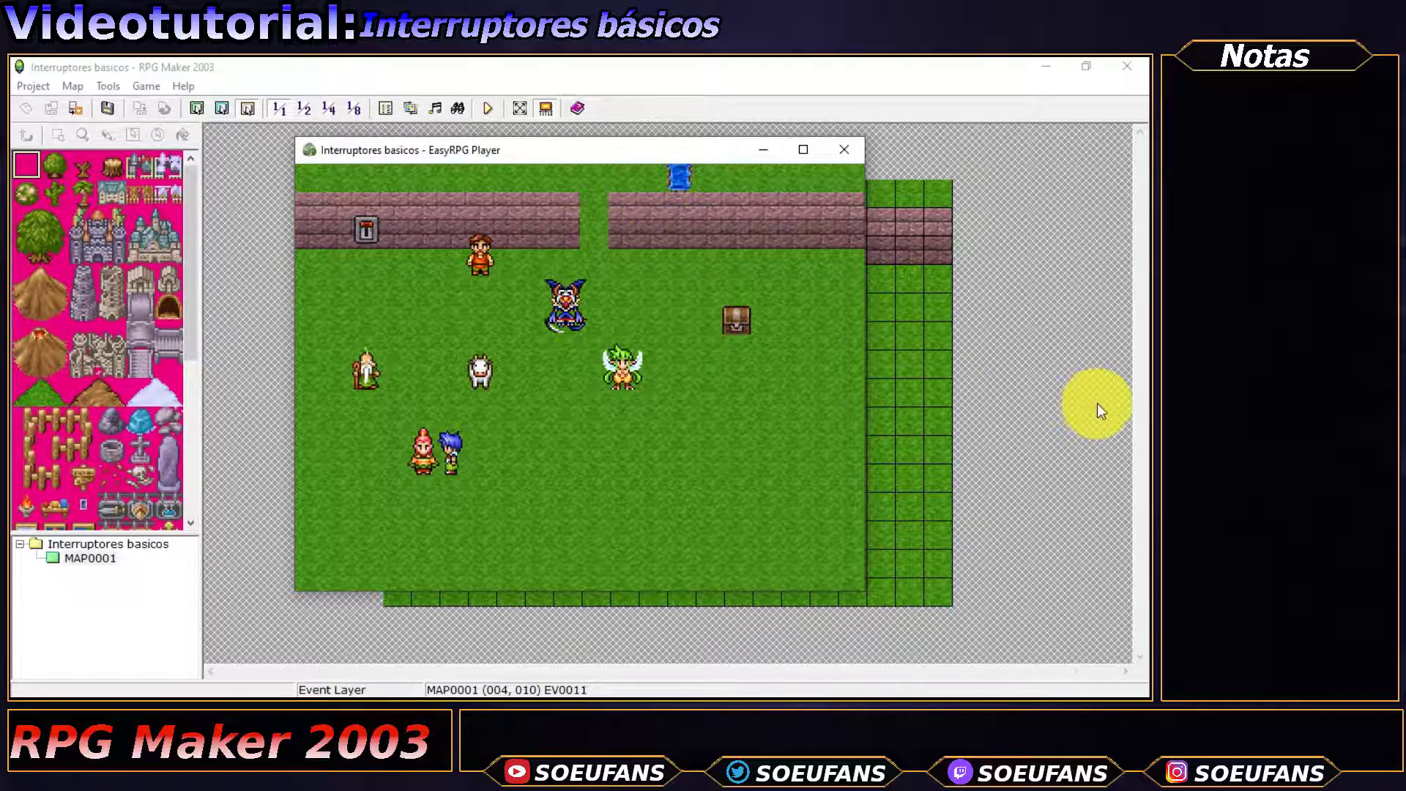
Step: Check switch 0001 "puerta" in the debug screen after talking to the soldier, and recheck it after a second talk
{"action": "key", "text": "F9"}
{"action": "key", "text": "Return"}
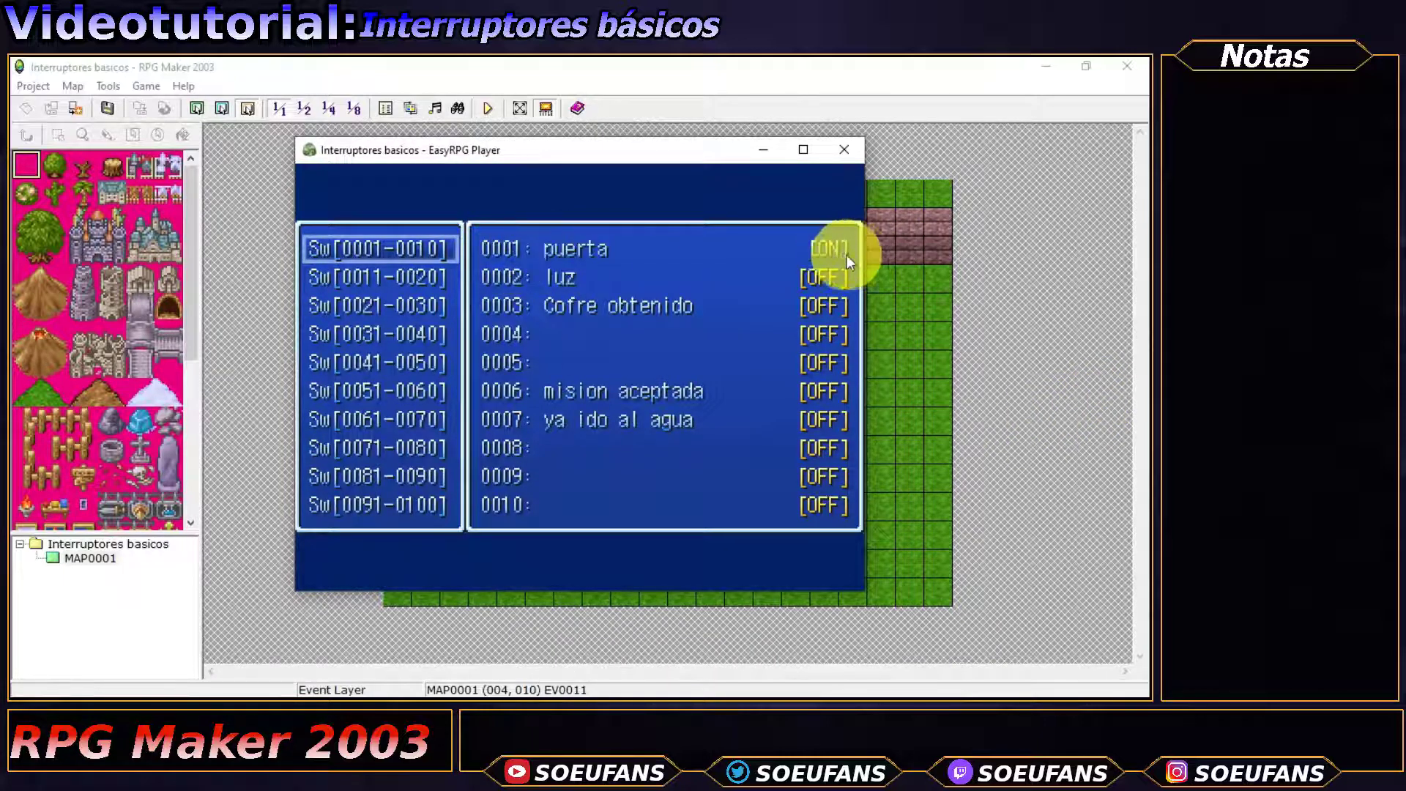
{"action": "key", "text": "Escape"}
{"action": "key", "text": "Escape"}
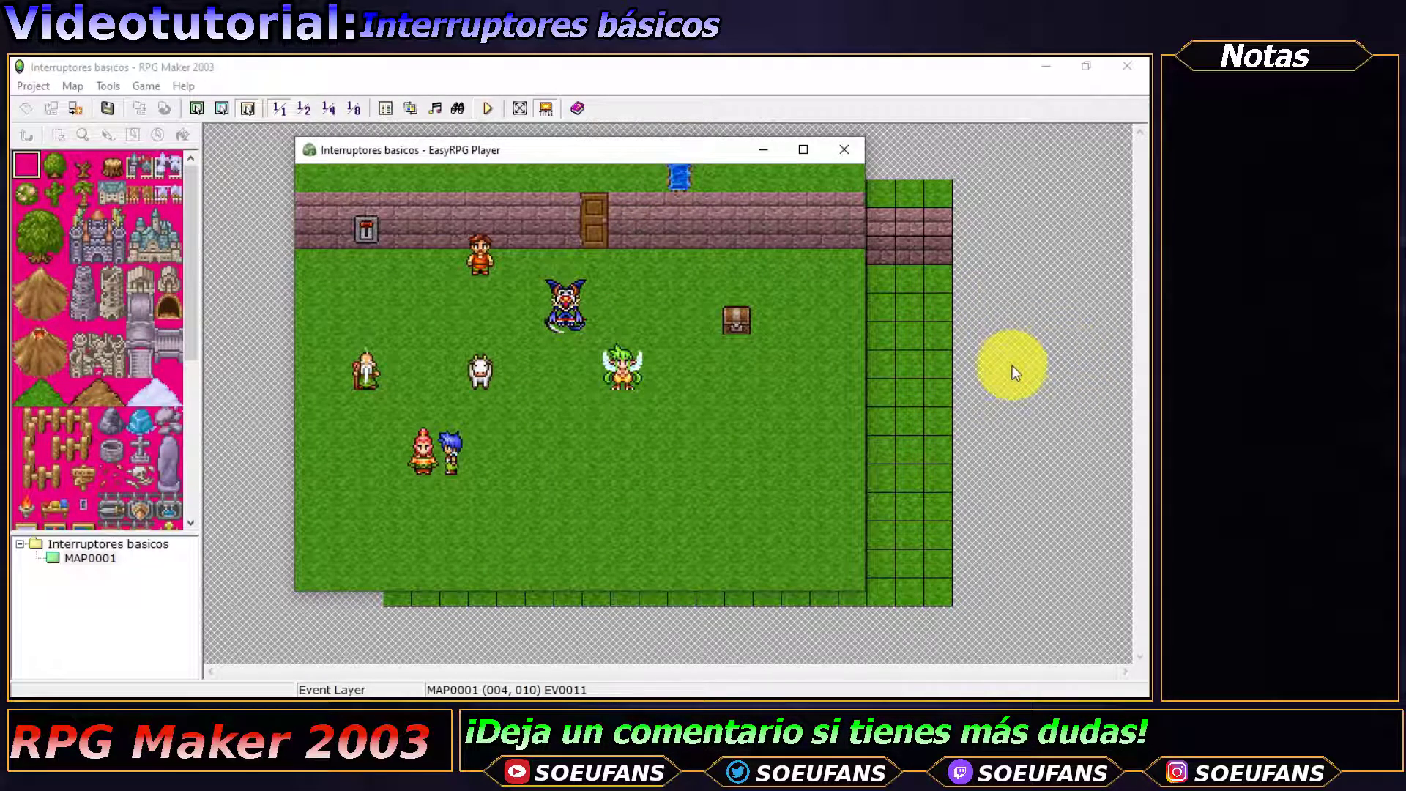
{"action": "key", "text": "F9"}
{"action": "key", "text": "Return"}
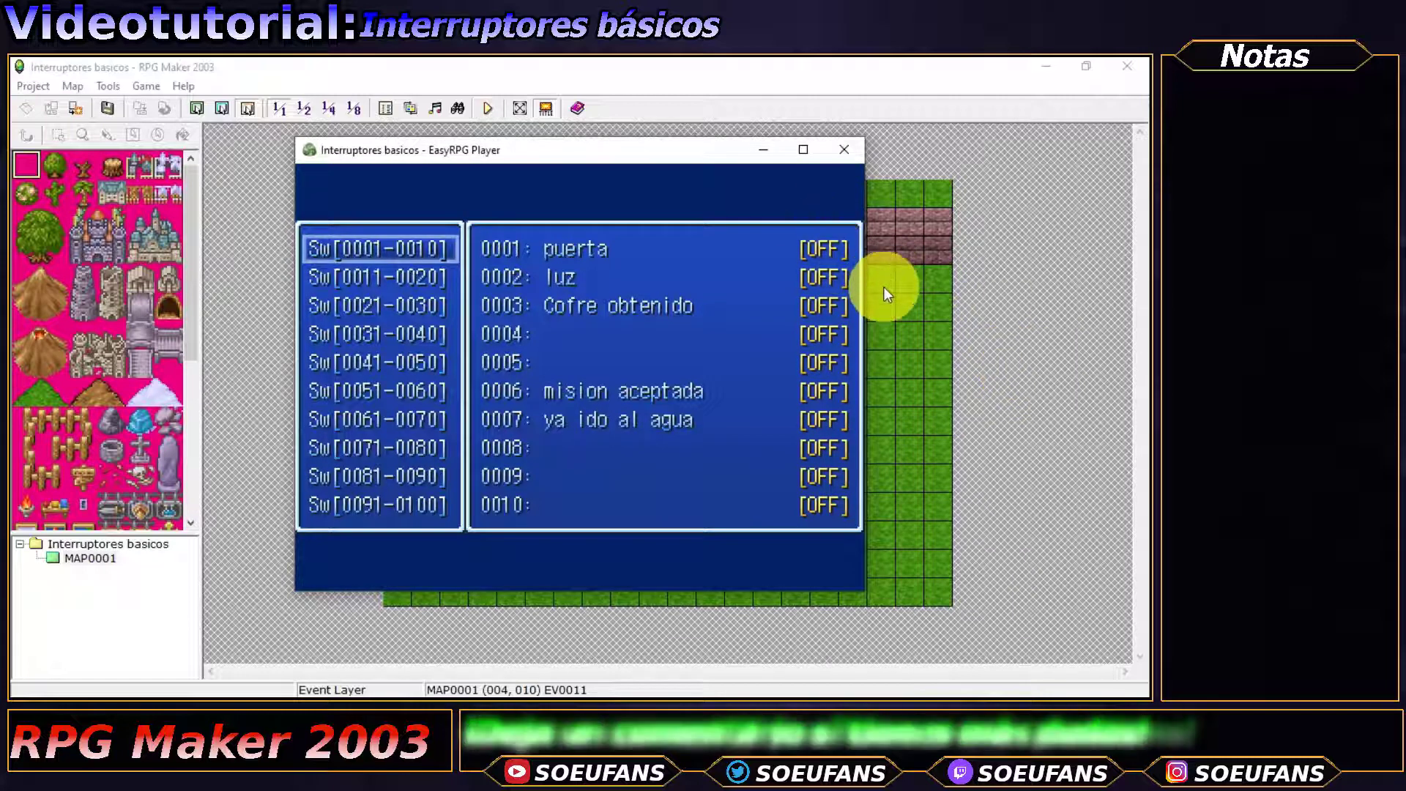
Step: Set variable 0001 "numero interruptor" to 2 in the debug screen
{"action": "key", "text": "Escape"}
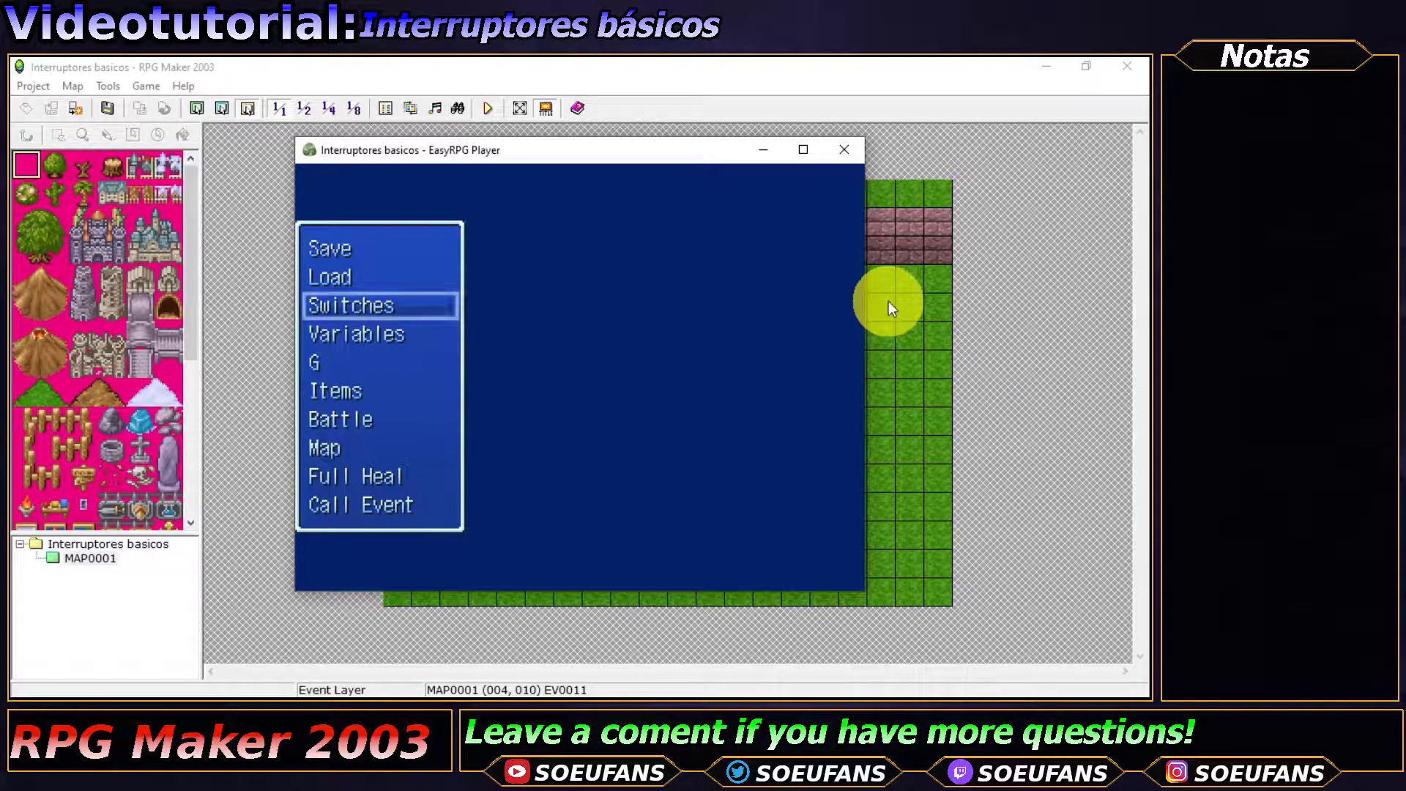
{"action": "key", "text": "Down"}
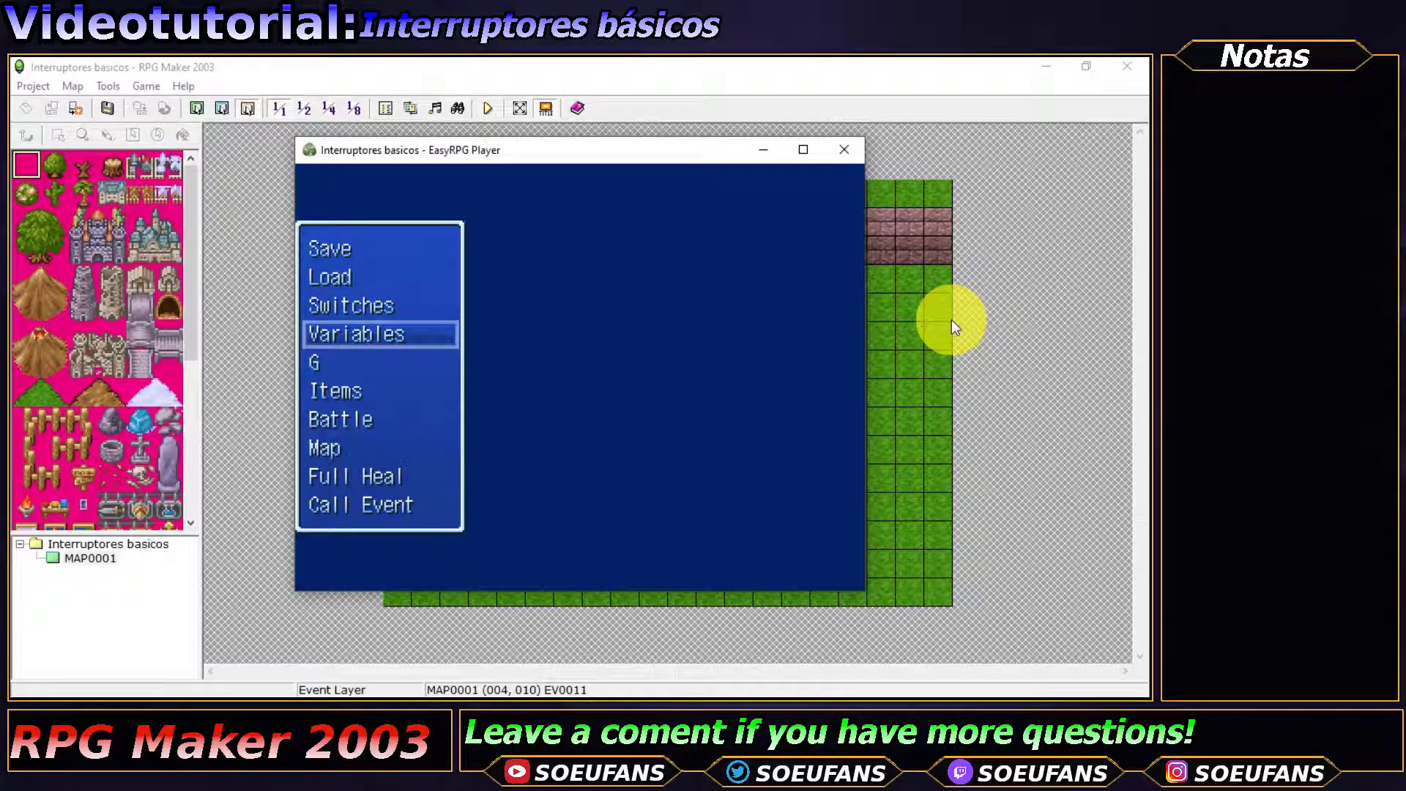
{"action": "key", "text": "Return"}
{"action": "key", "text": "Return"}
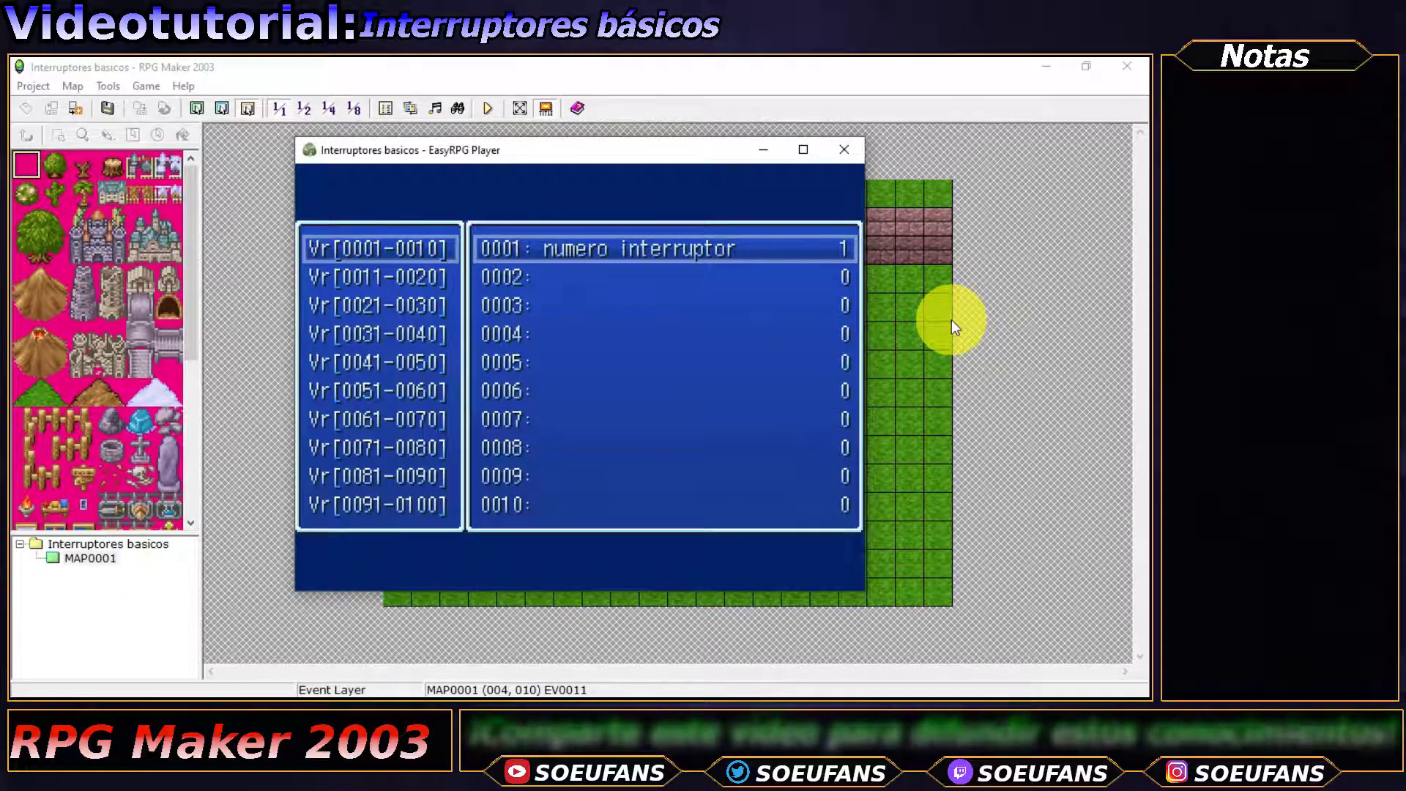
{"action": "key", "text": "Return"}
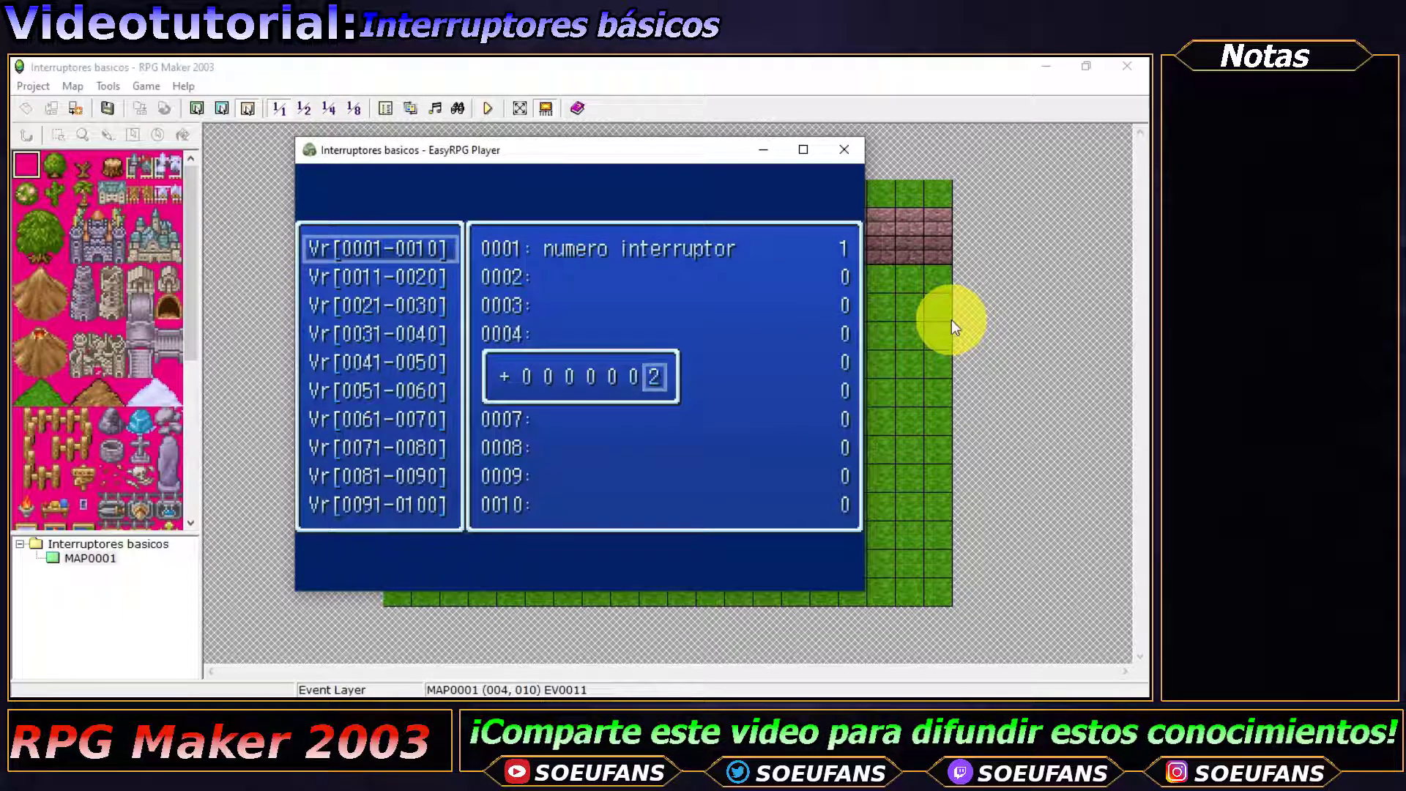
{"action": "key", "text": "Return"}
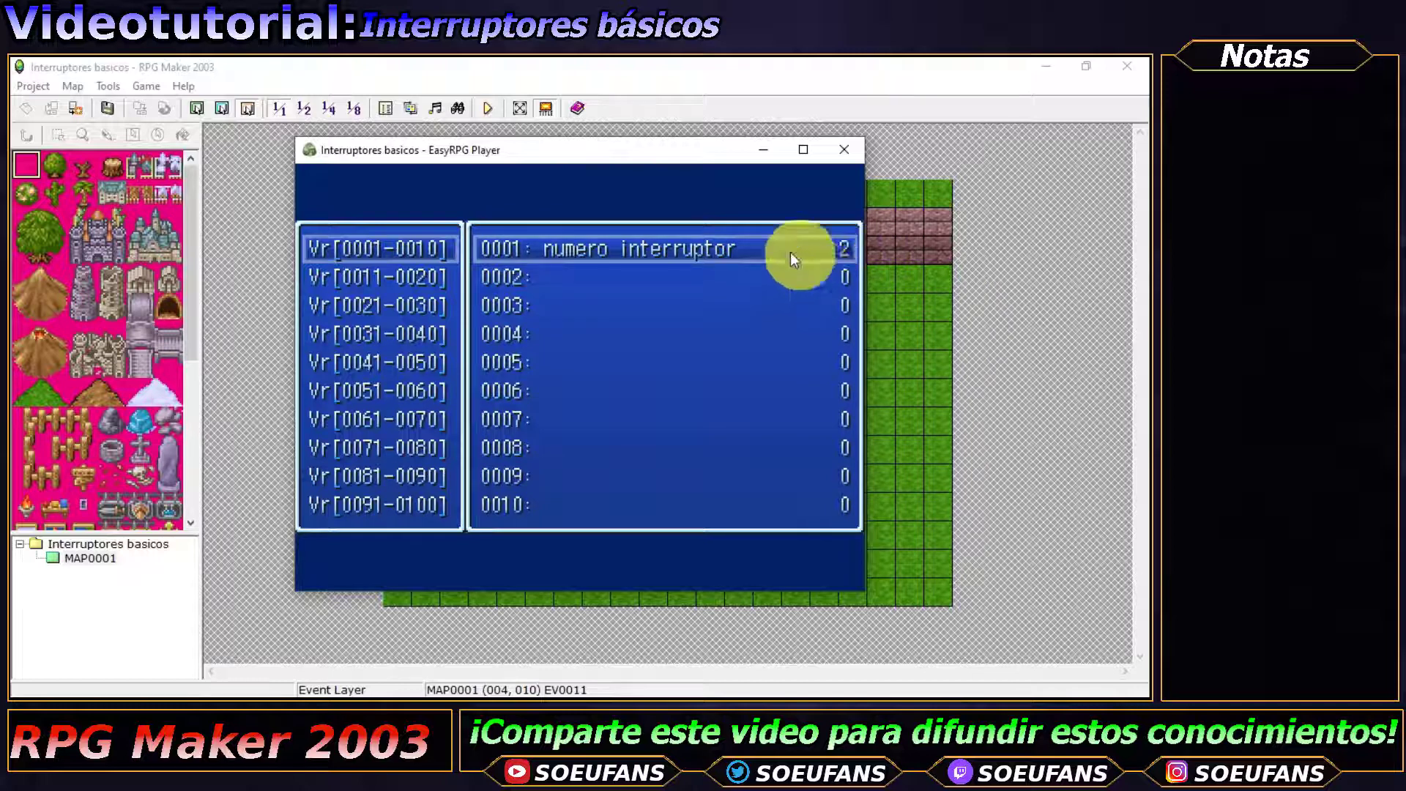
Step: Check switch 0002 "luz" in the debug screen, and return to the map to toggle it through the soldier
{"action": "key", "text": "Escape"}
{"action": "key", "text": "Escape"}
{"action": "key", "text": "Up"}
{"action": "key", "text": "Return"}
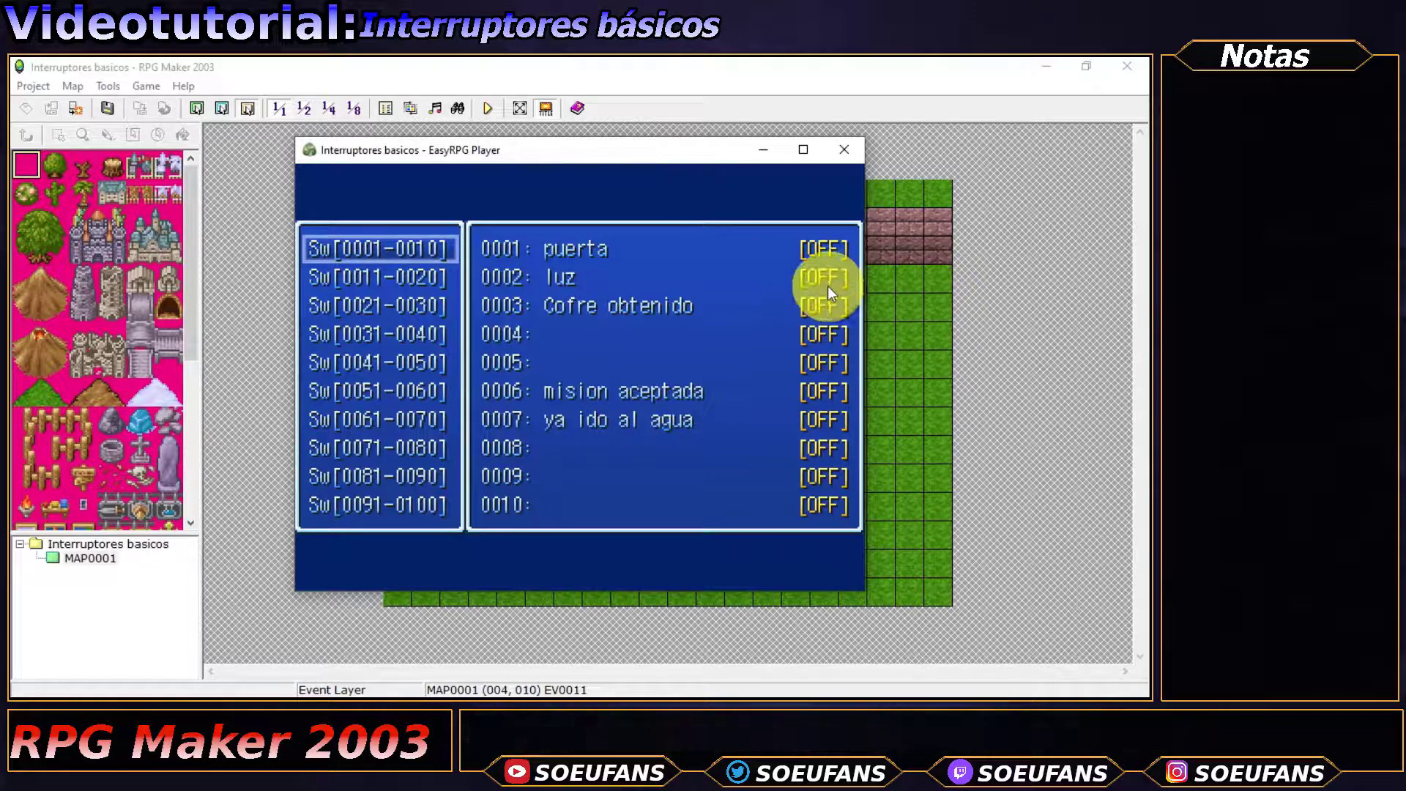
{"action": "key", "text": "Escape"}
{"action": "key", "text": "Escape"}
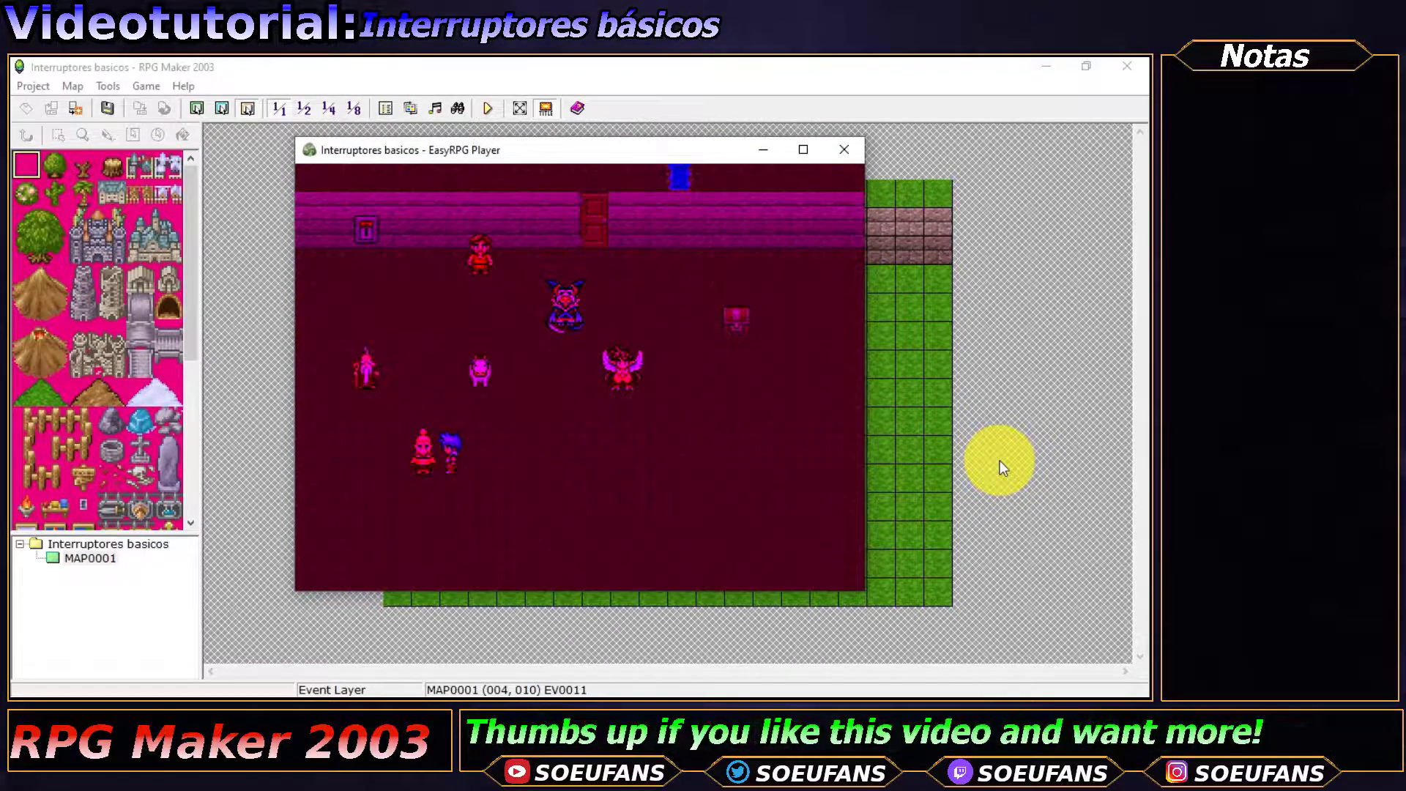
Step: Recheck switch 0002 "luz" in the debug screen after talking to the soldier, and return to the map
{"action": "key", "text": "F9"}
{"action": "key", "text": "Return"}
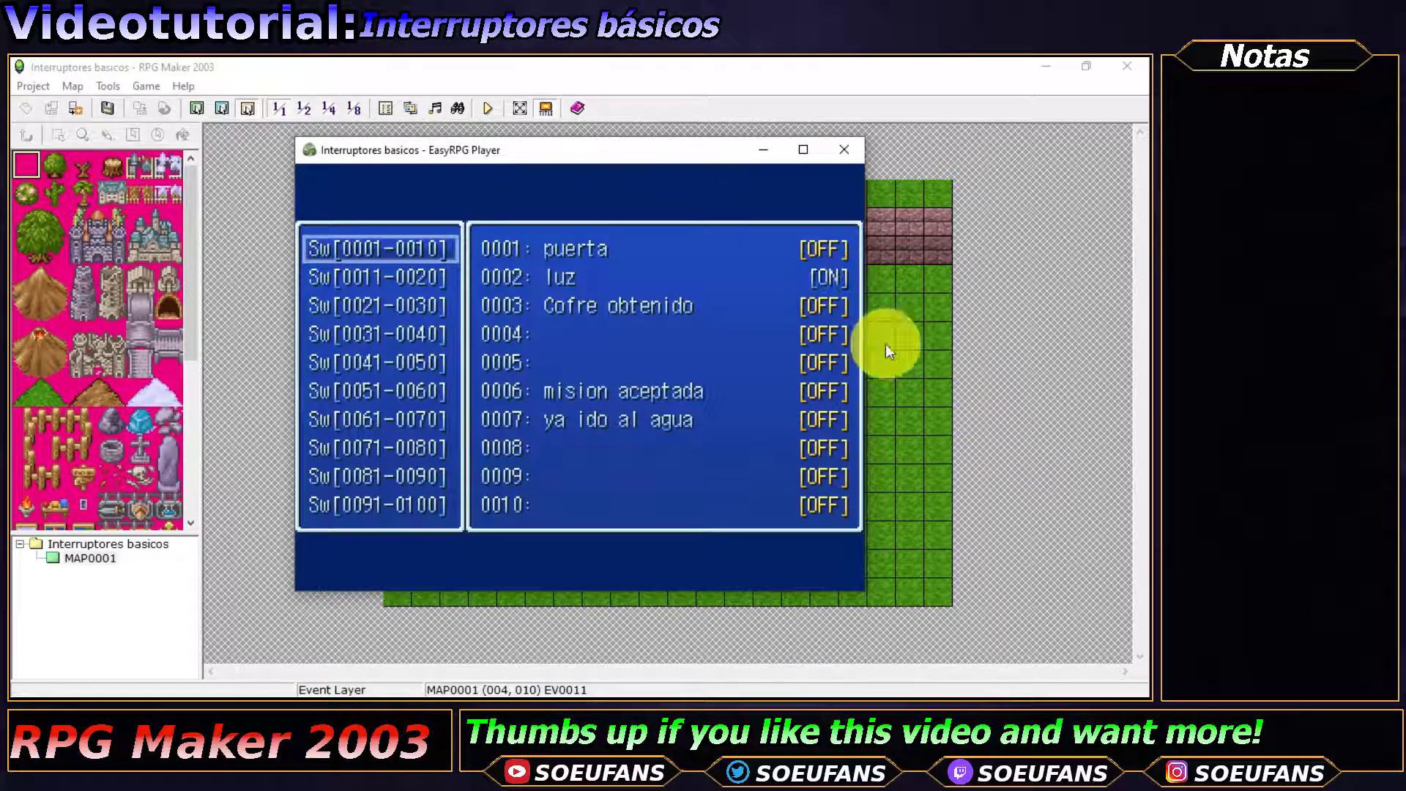
{"action": "key", "text": "Escape"}
{"action": "key", "text": "Escape"}
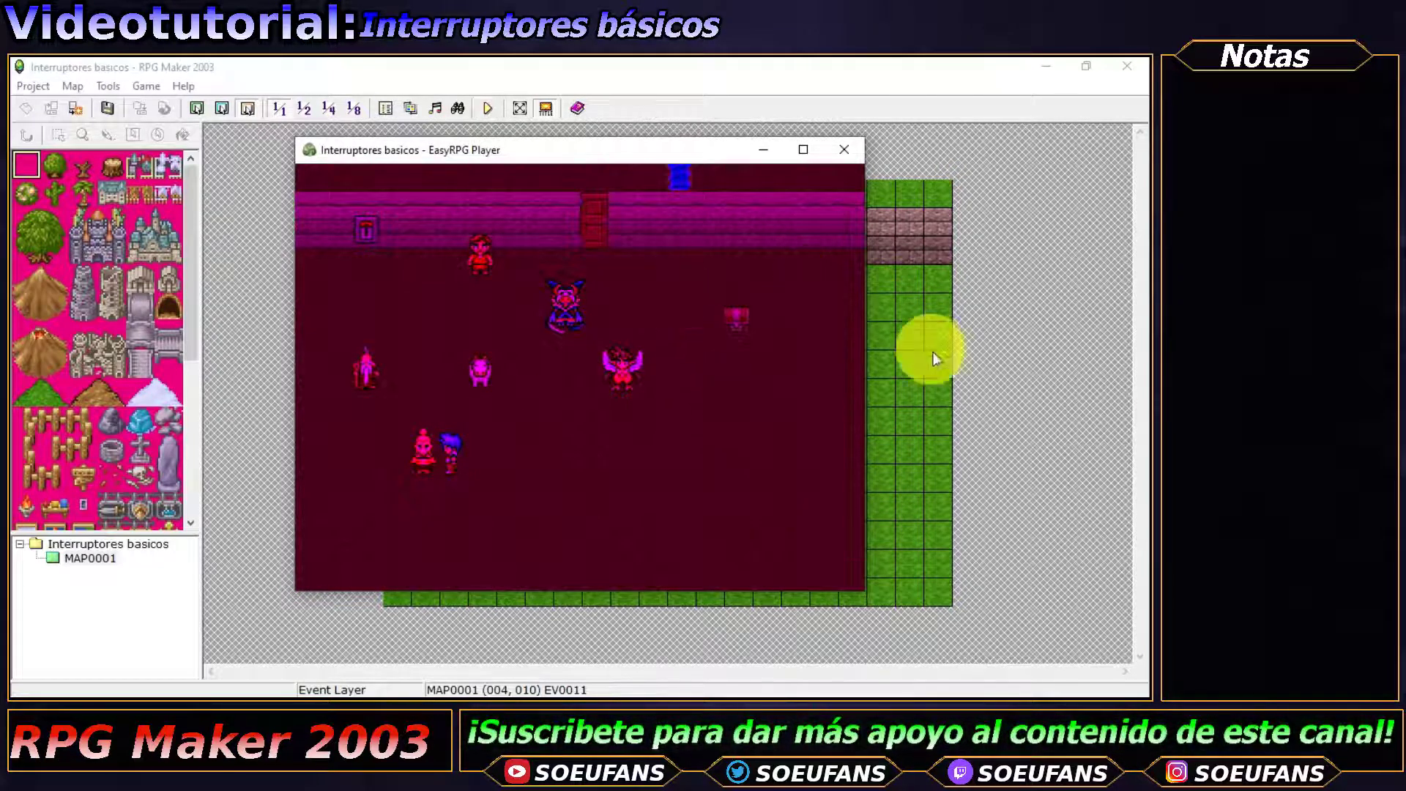
Step: Set variable 0001 "numero interruptor" to 3 in the debug screen
{"action": "key", "text": "F9"}
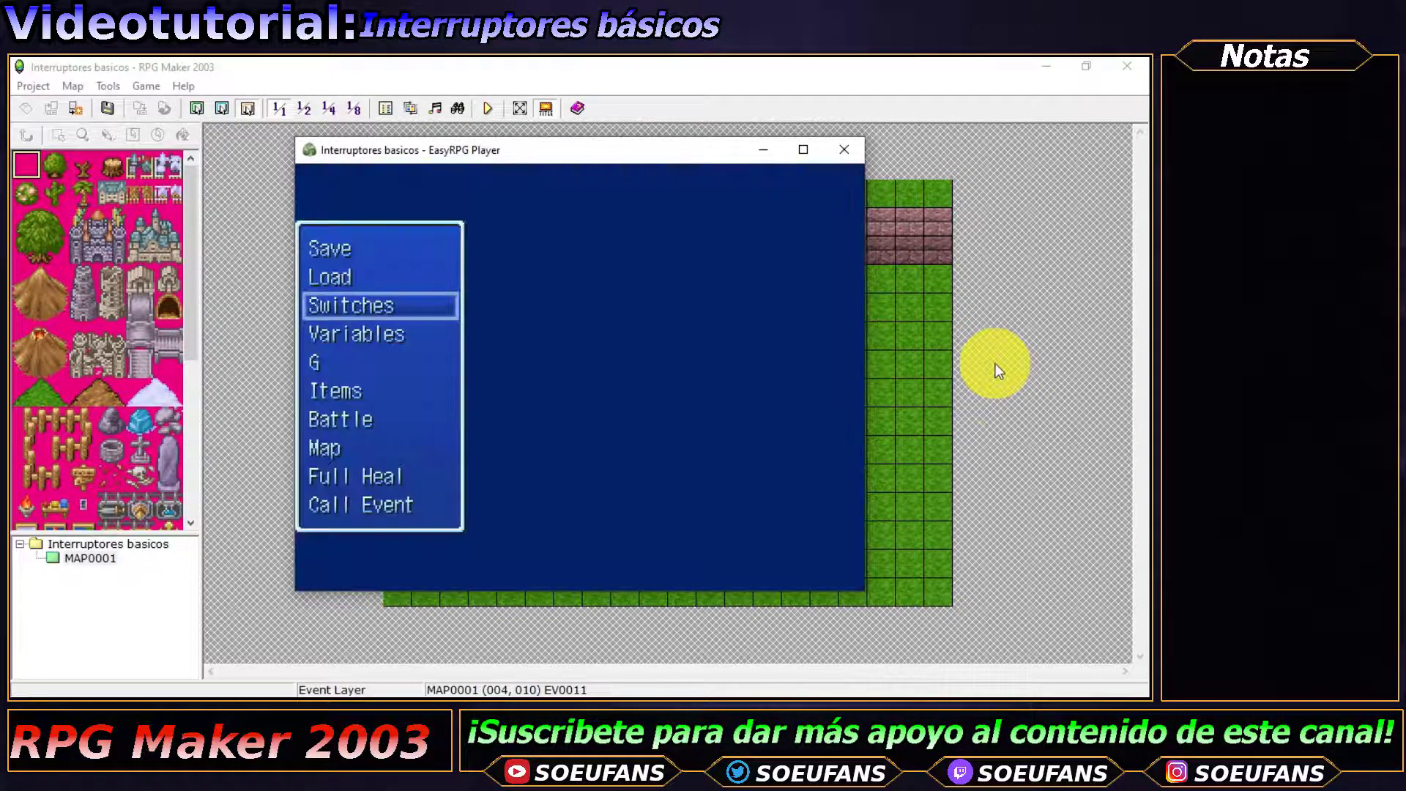
{"action": "key", "text": "Down"}
{"action": "key", "text": "Return"}
{"action": "key", "text": "Return"}
{"action": "key", "text": "Return"}
{"action": "key", "text": "Up"}
{"action": "key", "text": "Return"}
{"action": "key", "text": "Escape"}
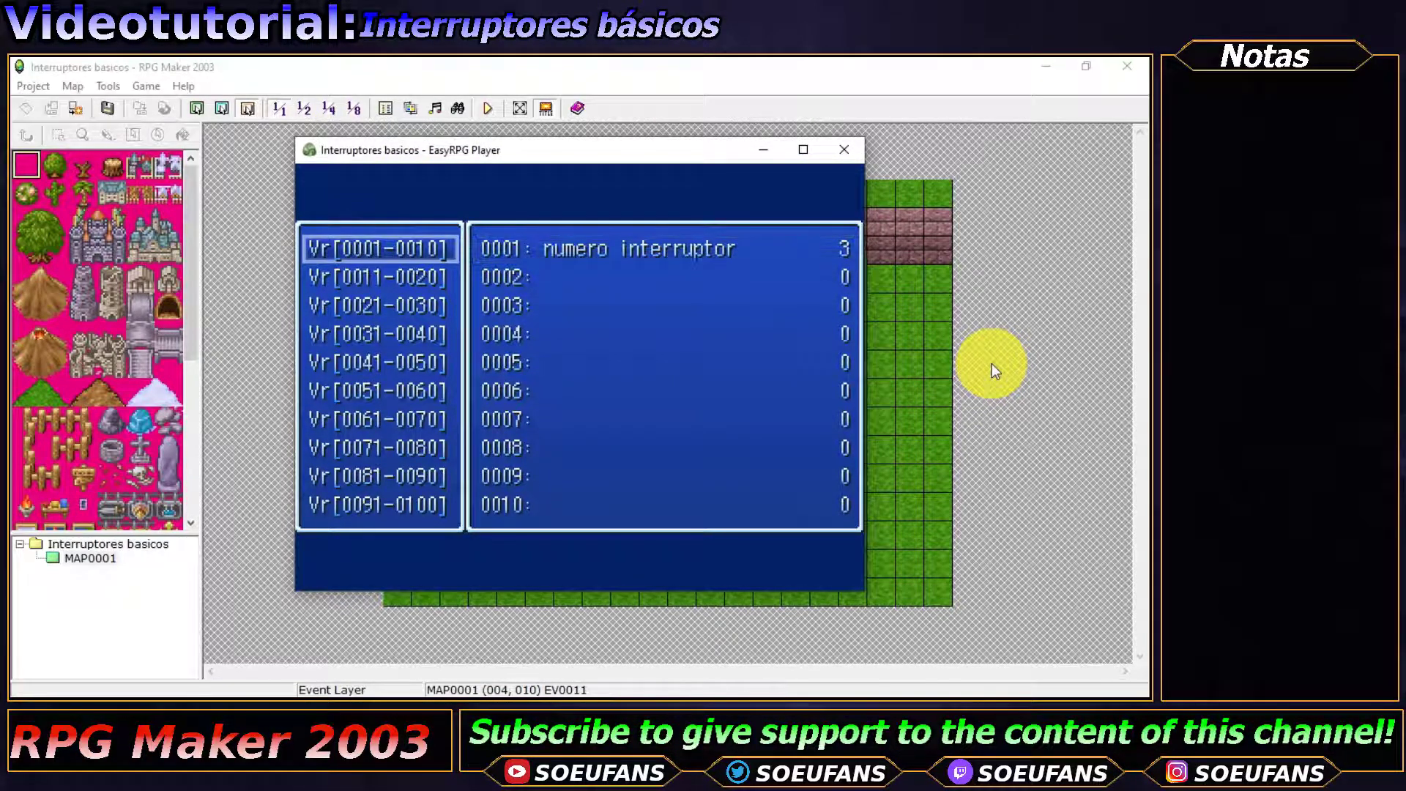
Step: Check switch 0003 "Cofre obtenido" in the debug screen, and return to the map to toggle it through the soldier
{"action": "key", "text": "Escape"}
{"action": "key", "text": "Up"}
{"action": "key", "text": "Return"}
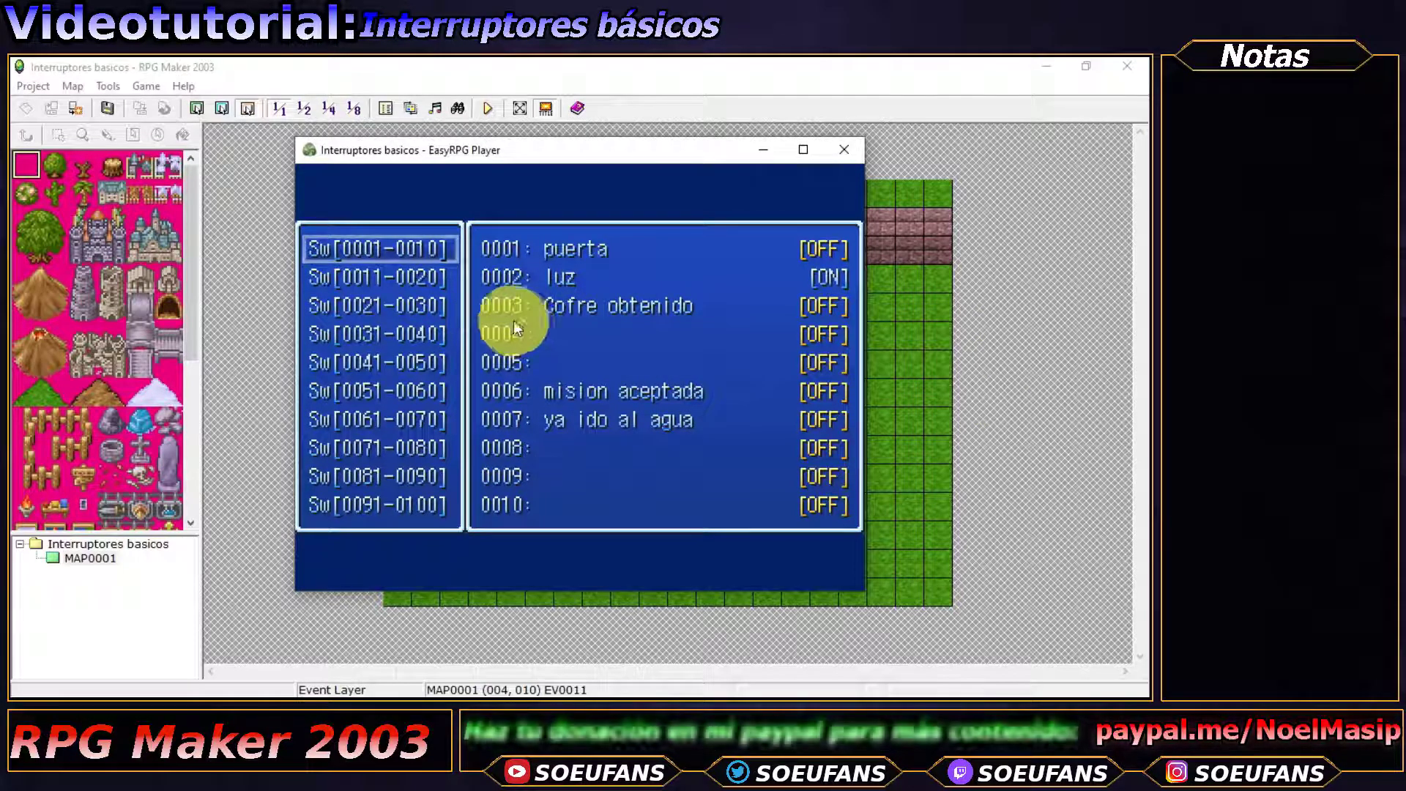
{"action": "key", "text": "Escape"}
{"action": "key", "text": "Escape"}
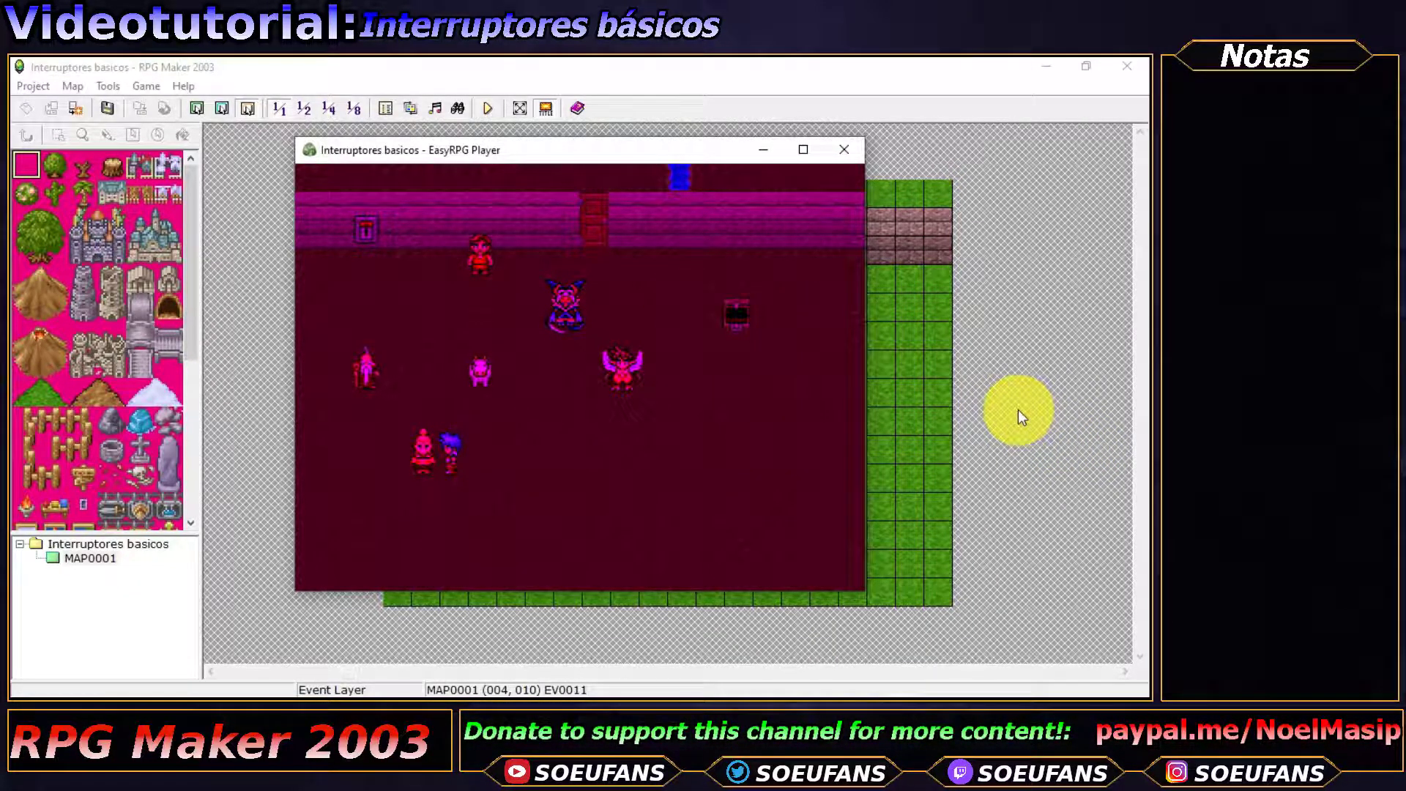
Step: Check the value of variable 0001 in the debug screen once more, and end the playtest
{"action": "key", "text": "F9"}
{"action": "key", "text": "Down"}
{"action": "key", "text": "Return"}
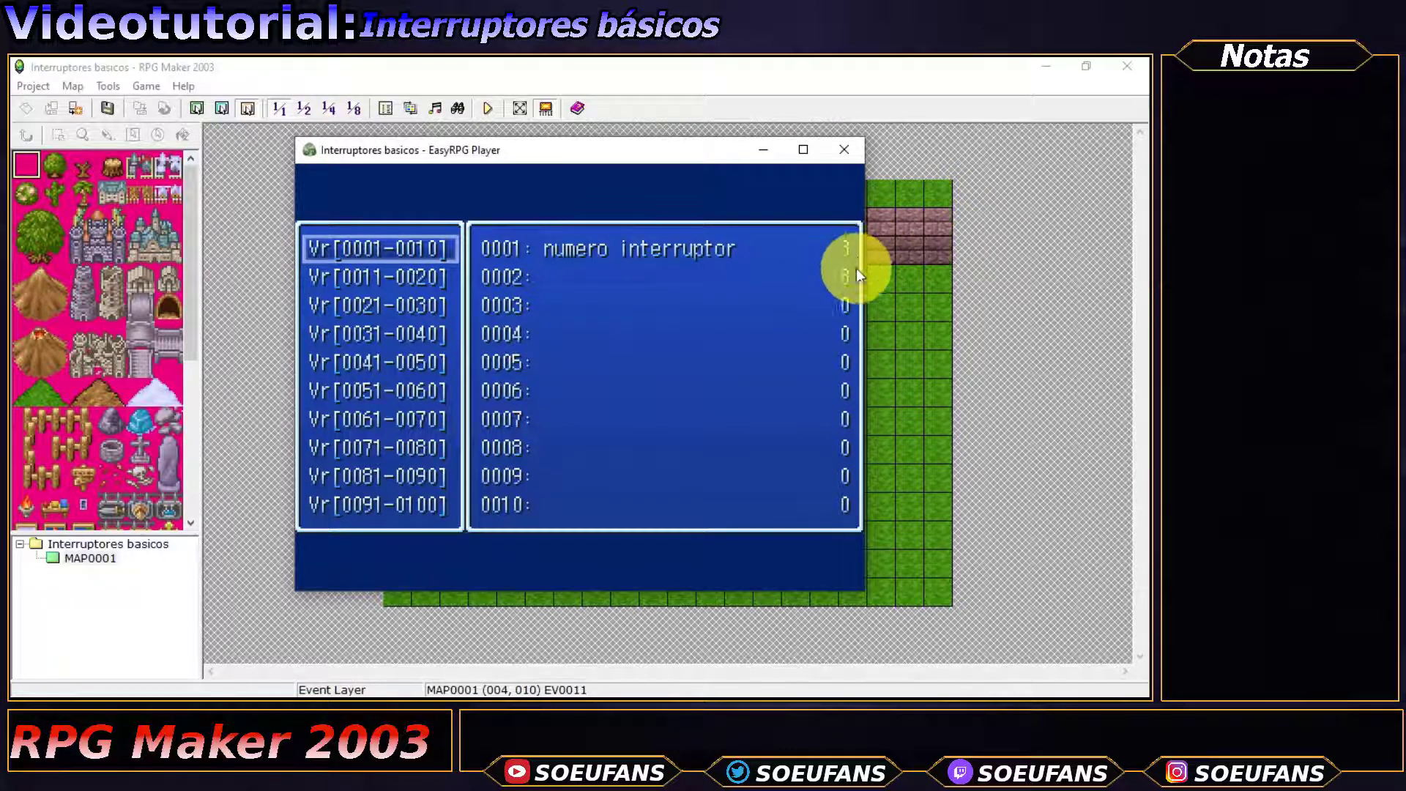
{"action": "key", "text": "Escape"}
{"action": "key", "text": "Escape"}
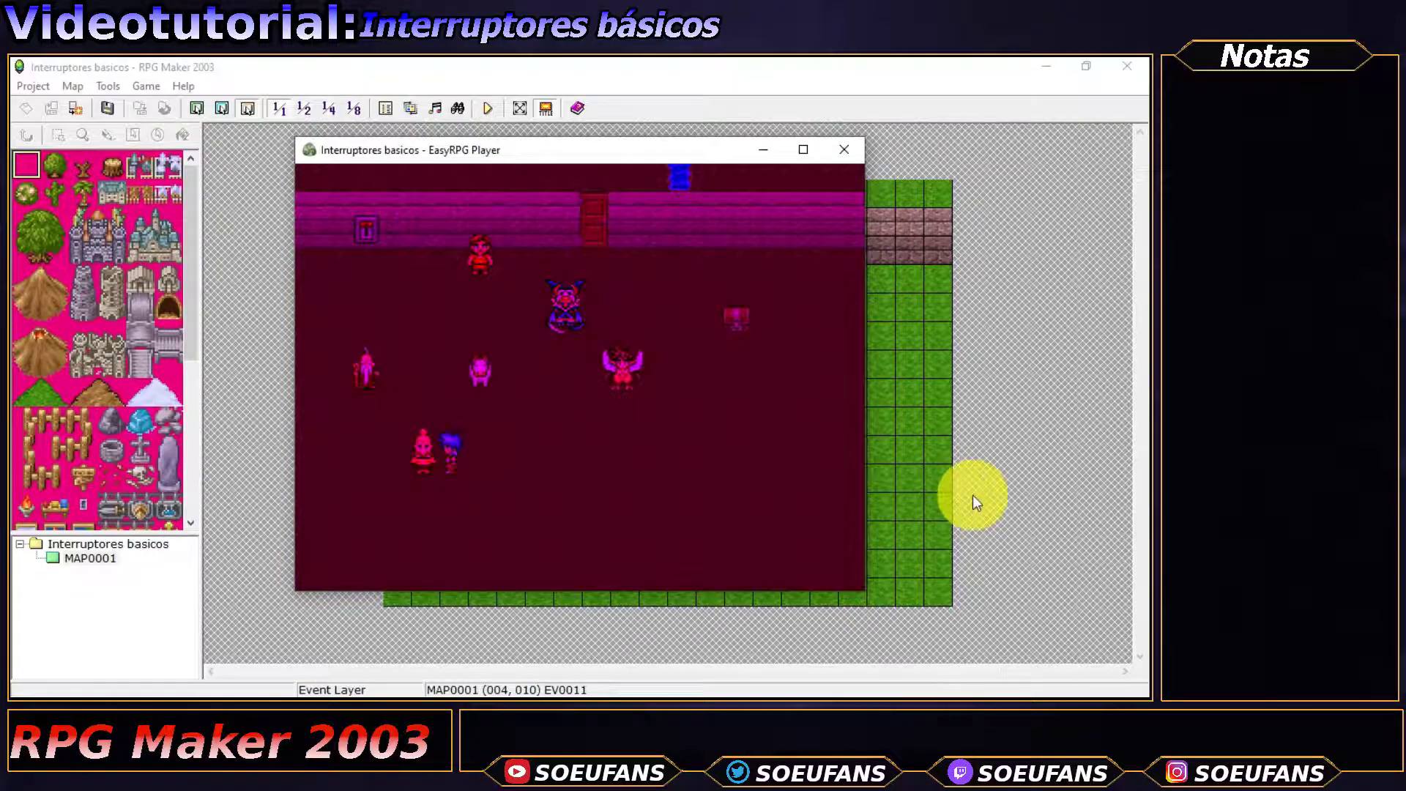
{"action": "key", "text": "alt+F4"}
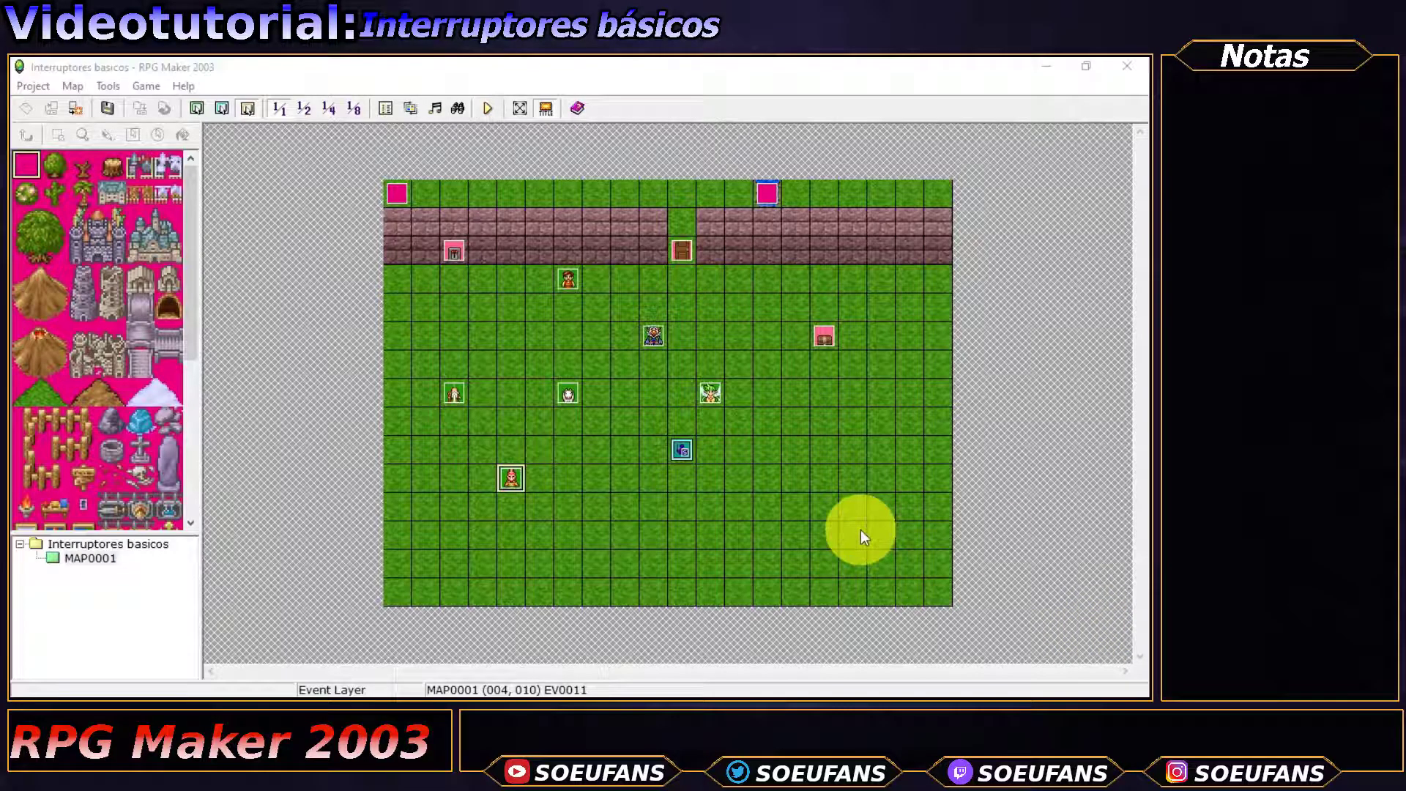
Step: Try a Conditional Branch on switch 0006 "mision aceptada" in a new event on an empty map tile, and discard the event
{"action": "left_click", "coordinate": [524, 480]}
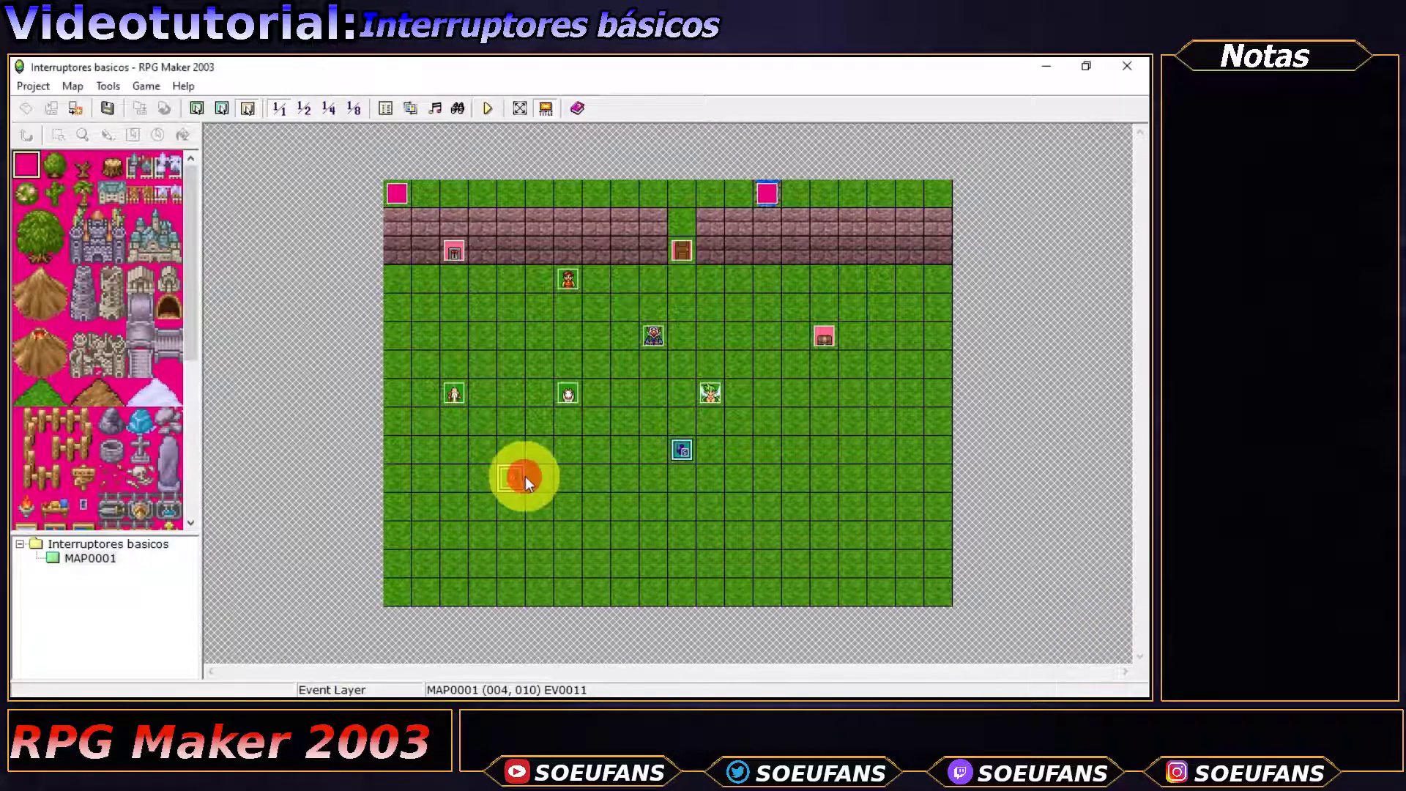
{"action": "double_click", "coordinate": [711, 504]}
{"action": "double_click", "coordinate": [712, 494]}
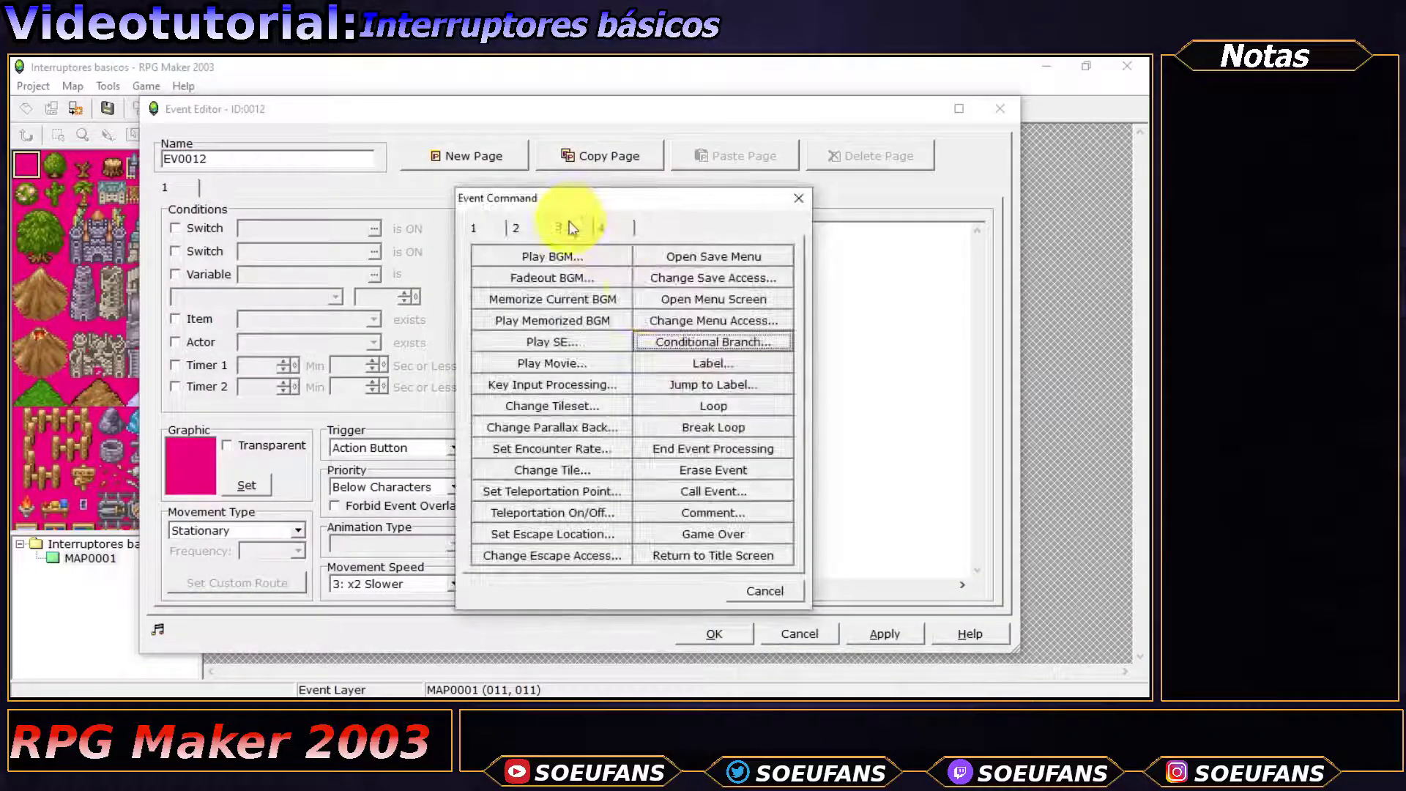
{"action": "left_click", "coordinate": [694, 333]}
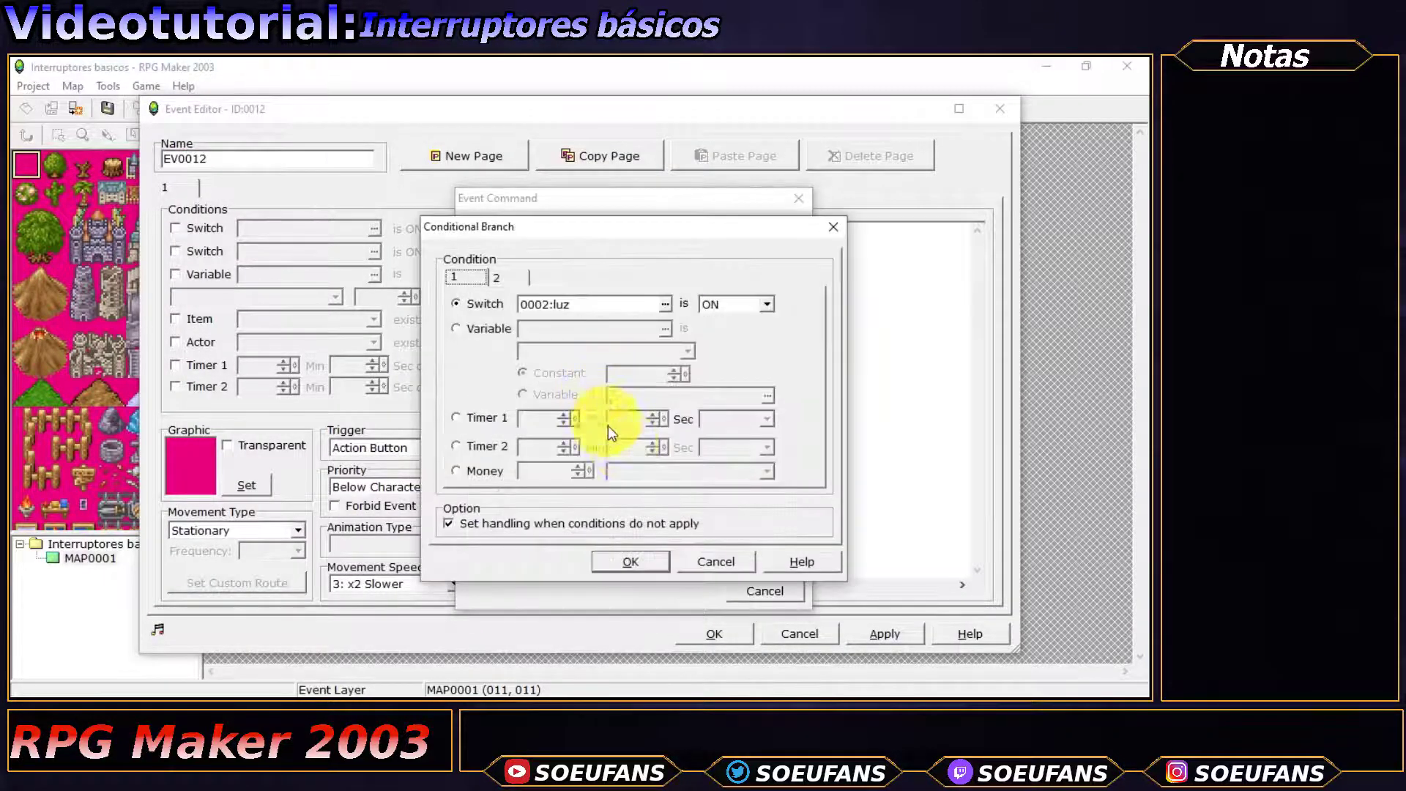
{"action": "left_click", "coordinate": [662, 304]}
{"action": "left_click", "coordinate": [699, 284]}
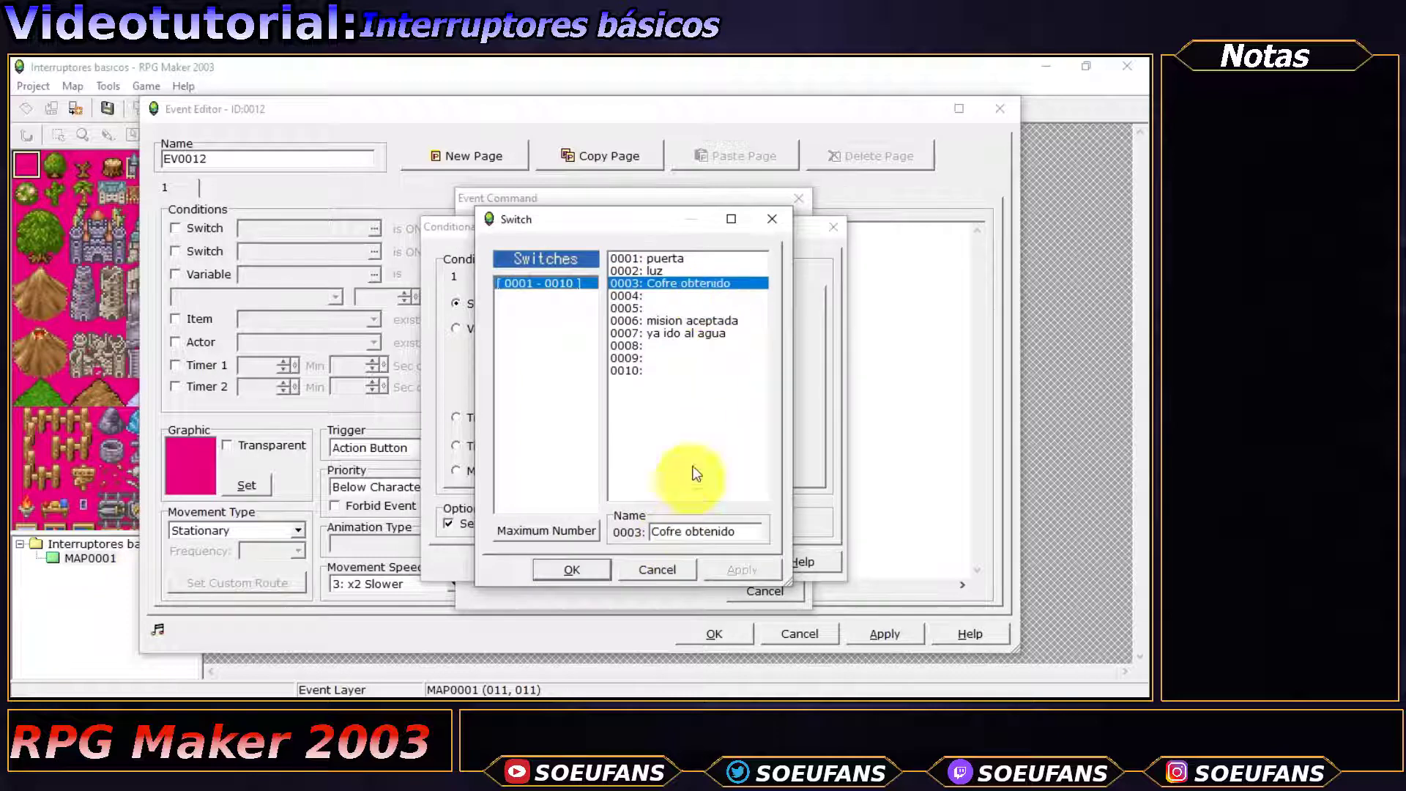
{"action": "left_click", "coordinate": [688, 321]}
{"action": "double_click", "coordinate": [689, 320]}
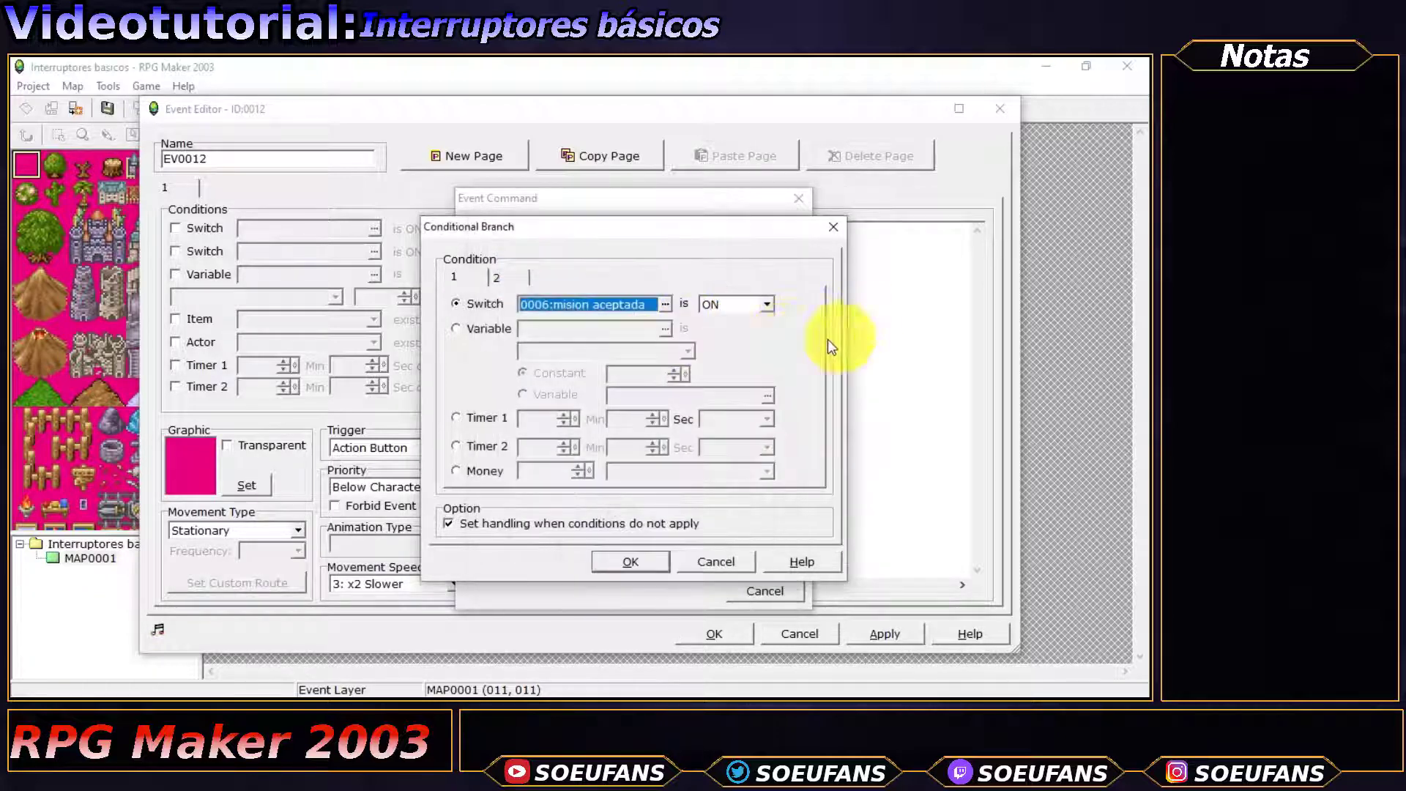
{"action": "left_click", "coordinate": [777, 304]}
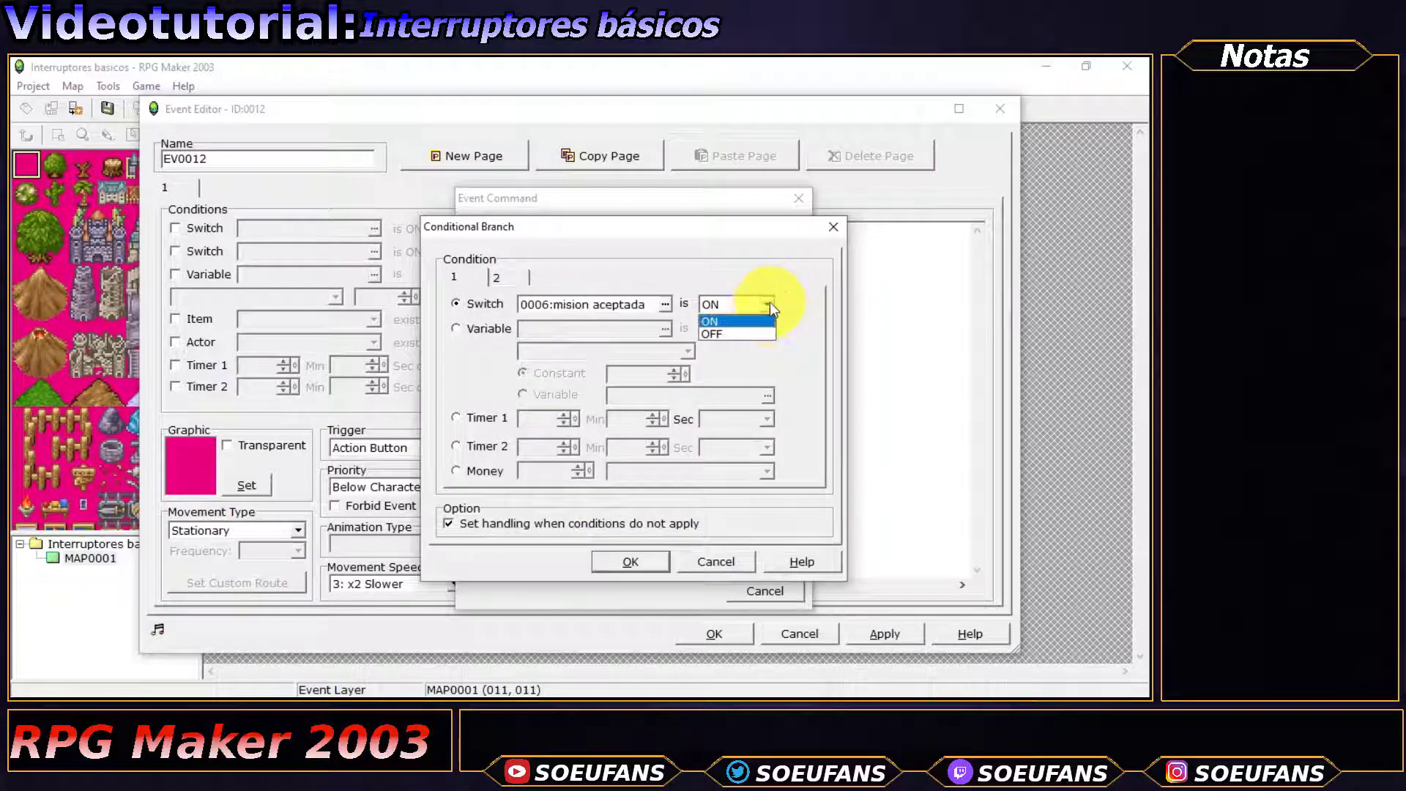
{"action": "left_click", "coordinate": [756, 589]}
{"action": "left_click", "coordinate": [732, 562]}
{"action": "left_click", "coordinate": [792, 631]}
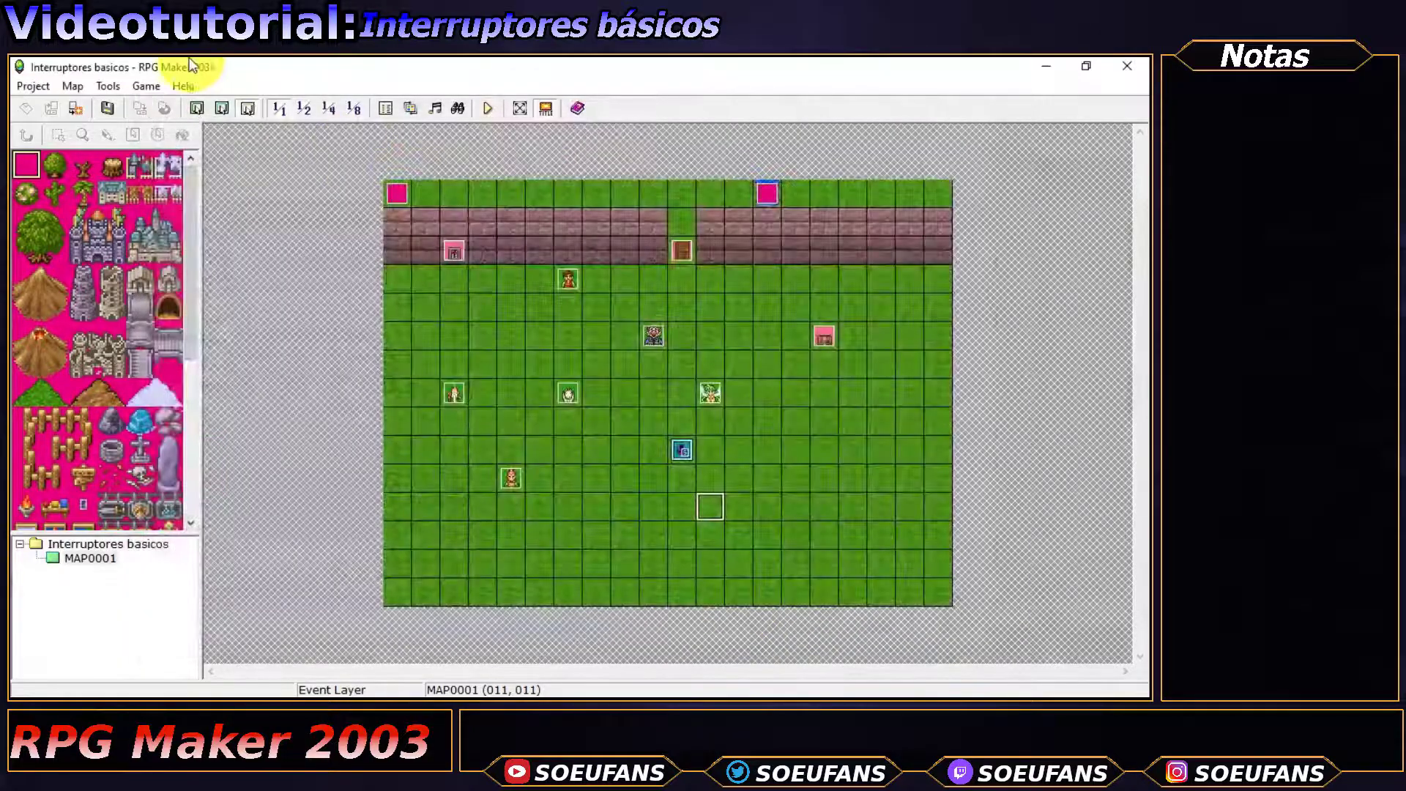
Step: In the database, set the Potion item's type to Switch and make it toggle switch 0007 "ya ido al agua"
{"action": "left_click", "coordinate": [109, 86]}
{"action": "left_click", "coordinate": [139, 103]}
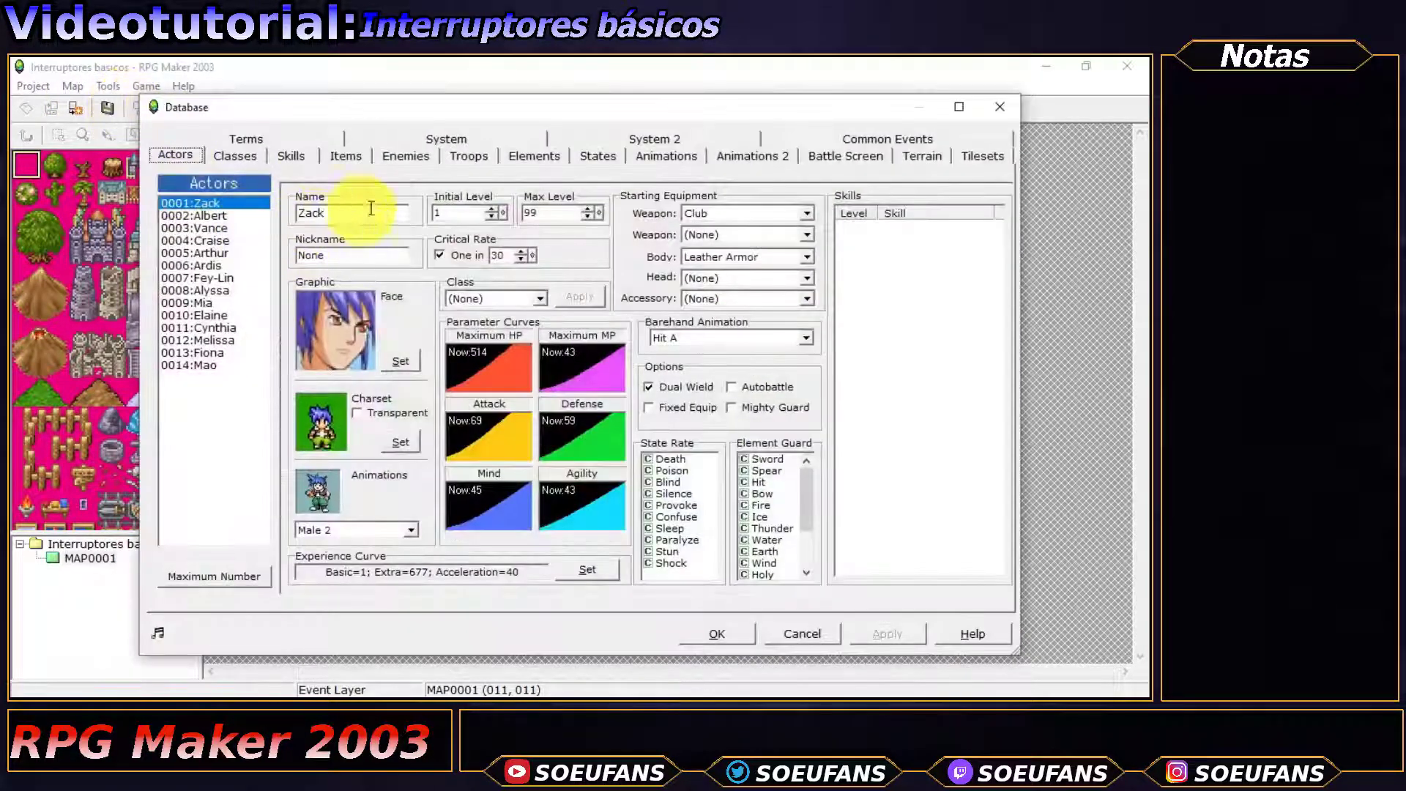
{"action": "left_click", "coordinate": [350, 158]}
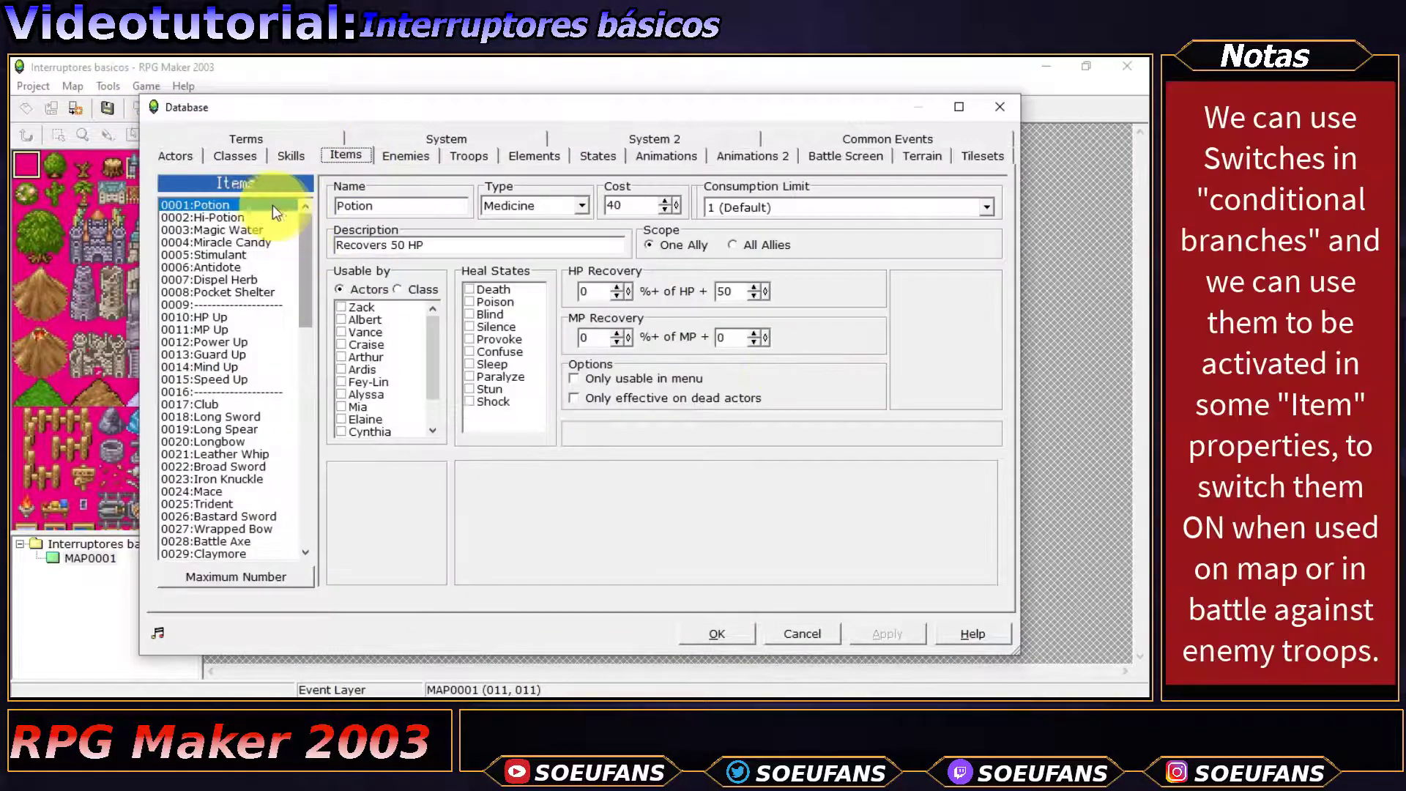
{"action": "left_click", "coordinate": [582, 206]}
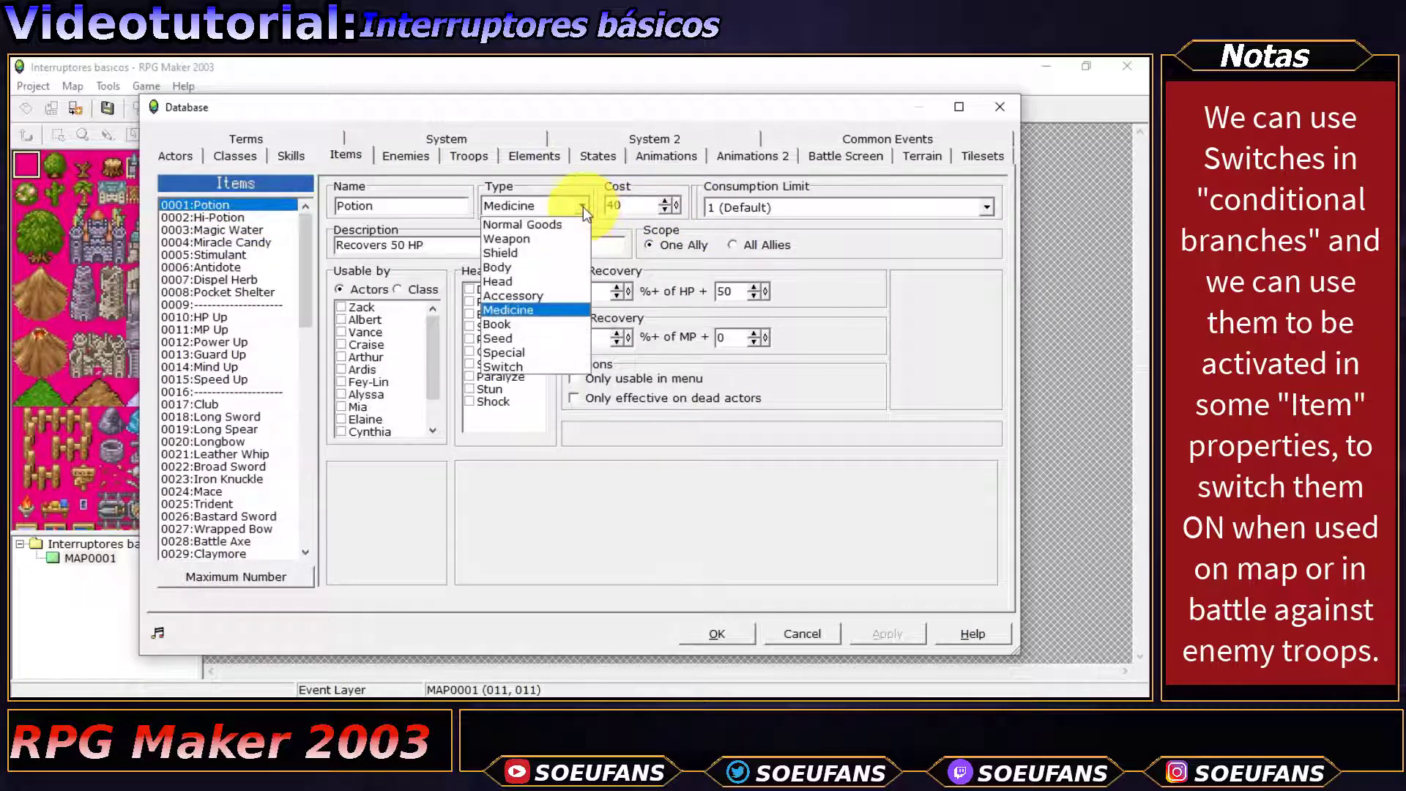
{"action": "left_click", "coordinate": [517, 365]}
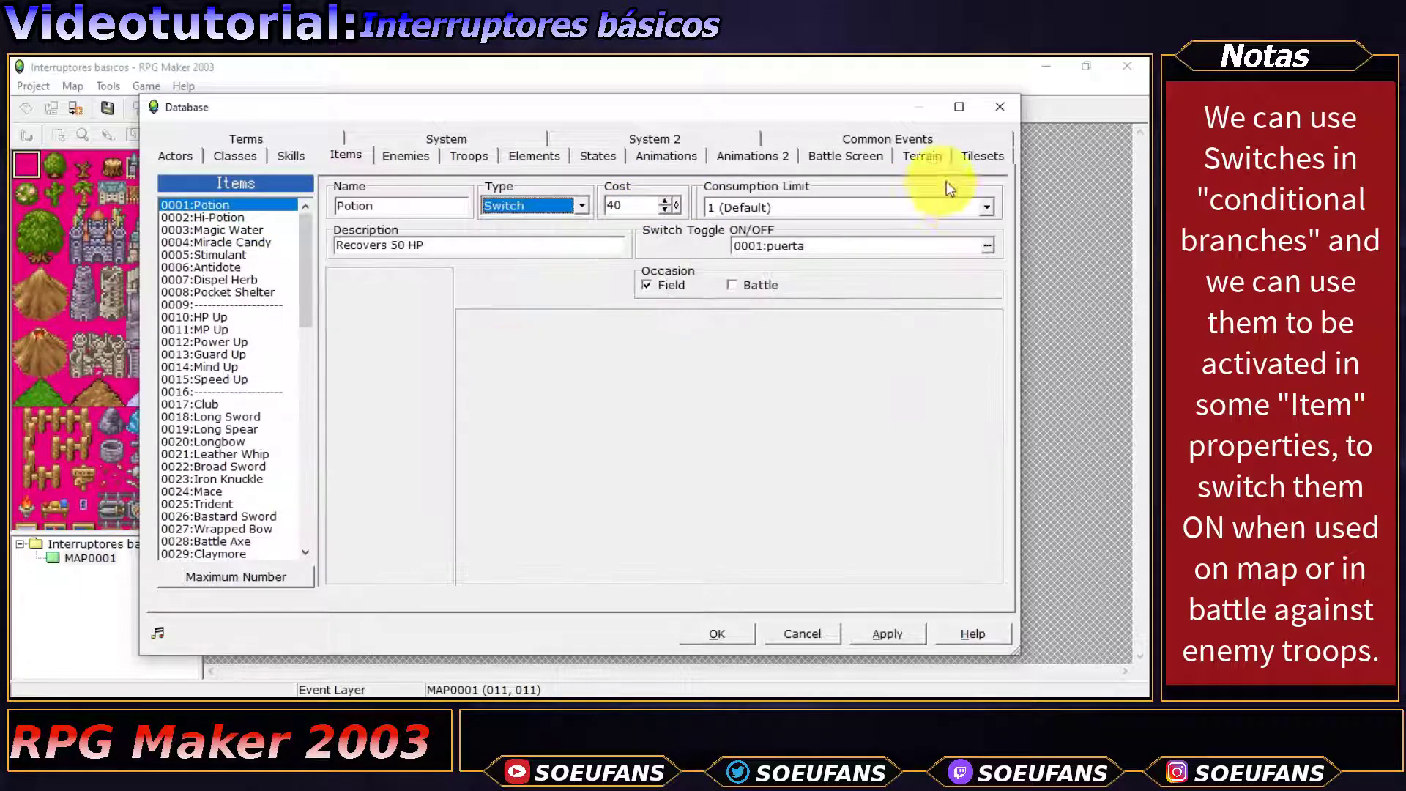
{"action": "left_click", "coordinate": [989, 247]}
{"action": "double_click", "coordinate": [758, 292]}
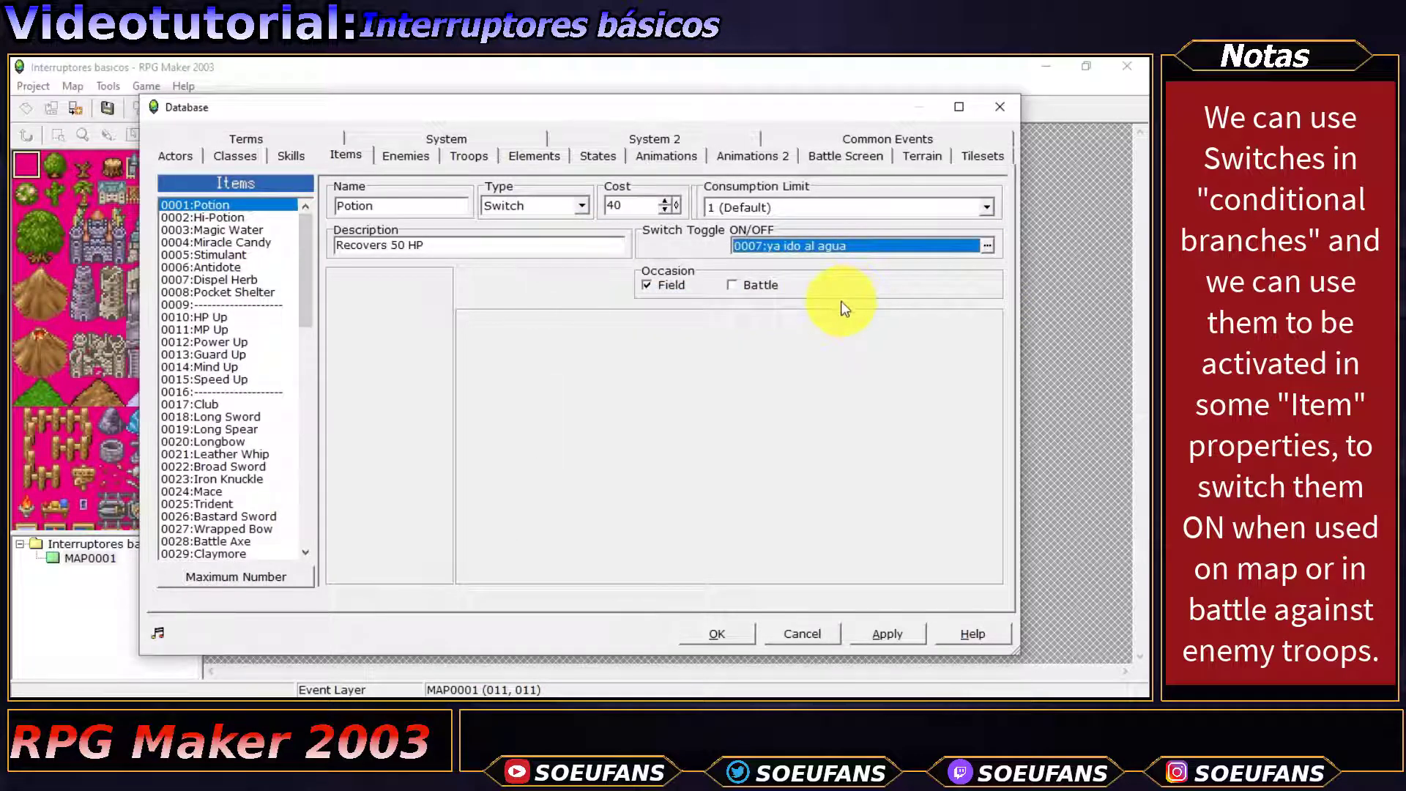
Step: Examine the Control Switches command available in the Grassland 1 troop's battle events, and leave it without adding anything
{"action": "left_click", "coordinate": [472, 156]}
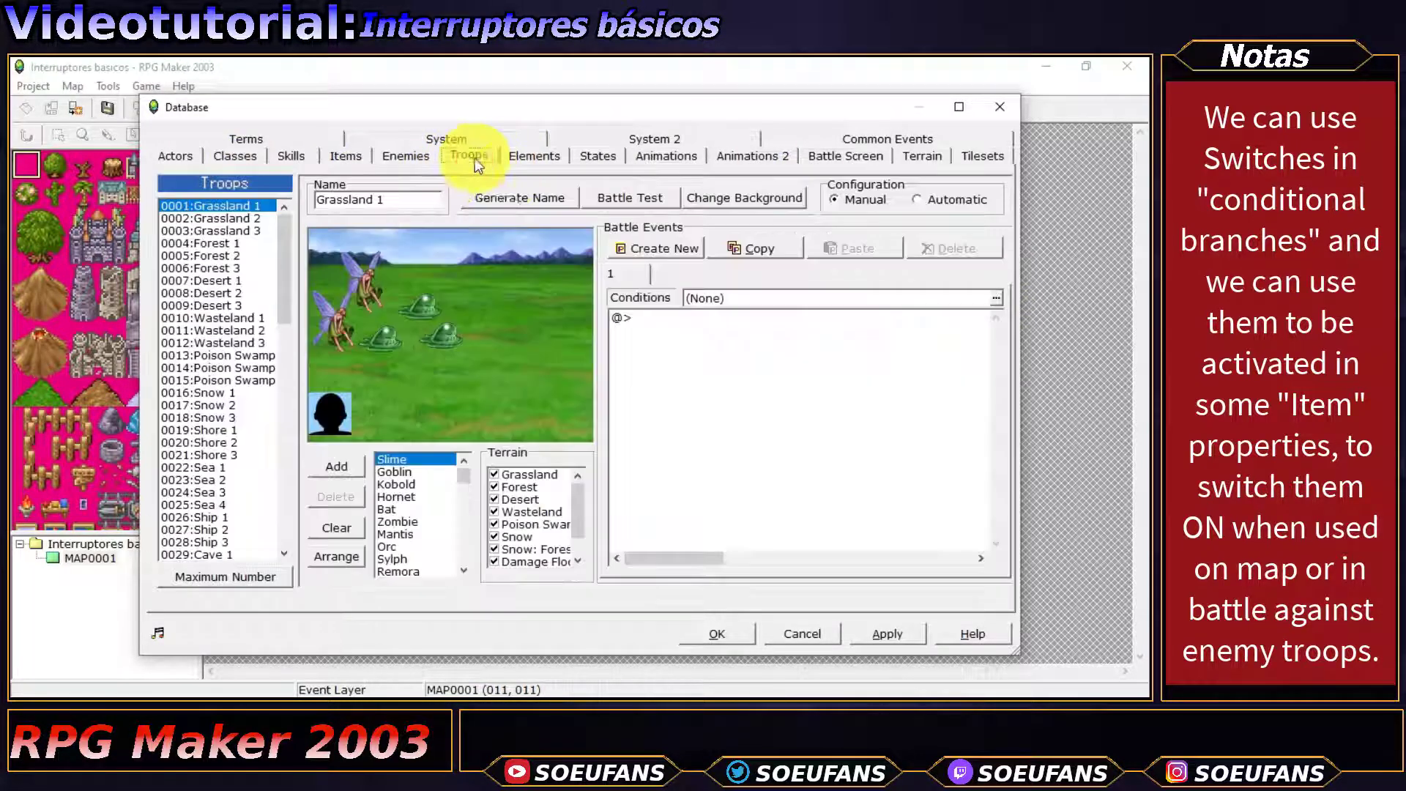
{"action": "double_click", "coordinate": [717, 364]}
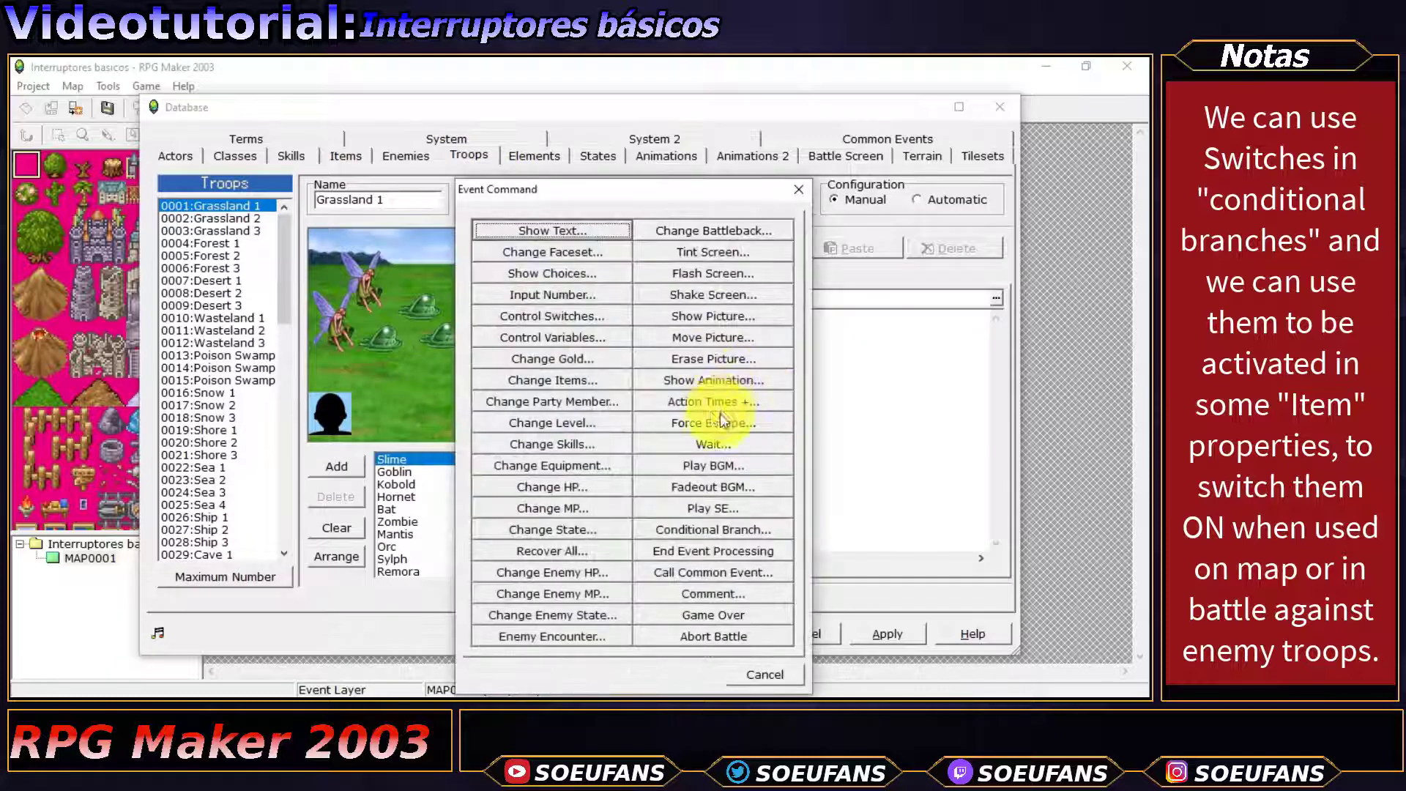
{"action": "left_click", "coordinate": [529, 314]}
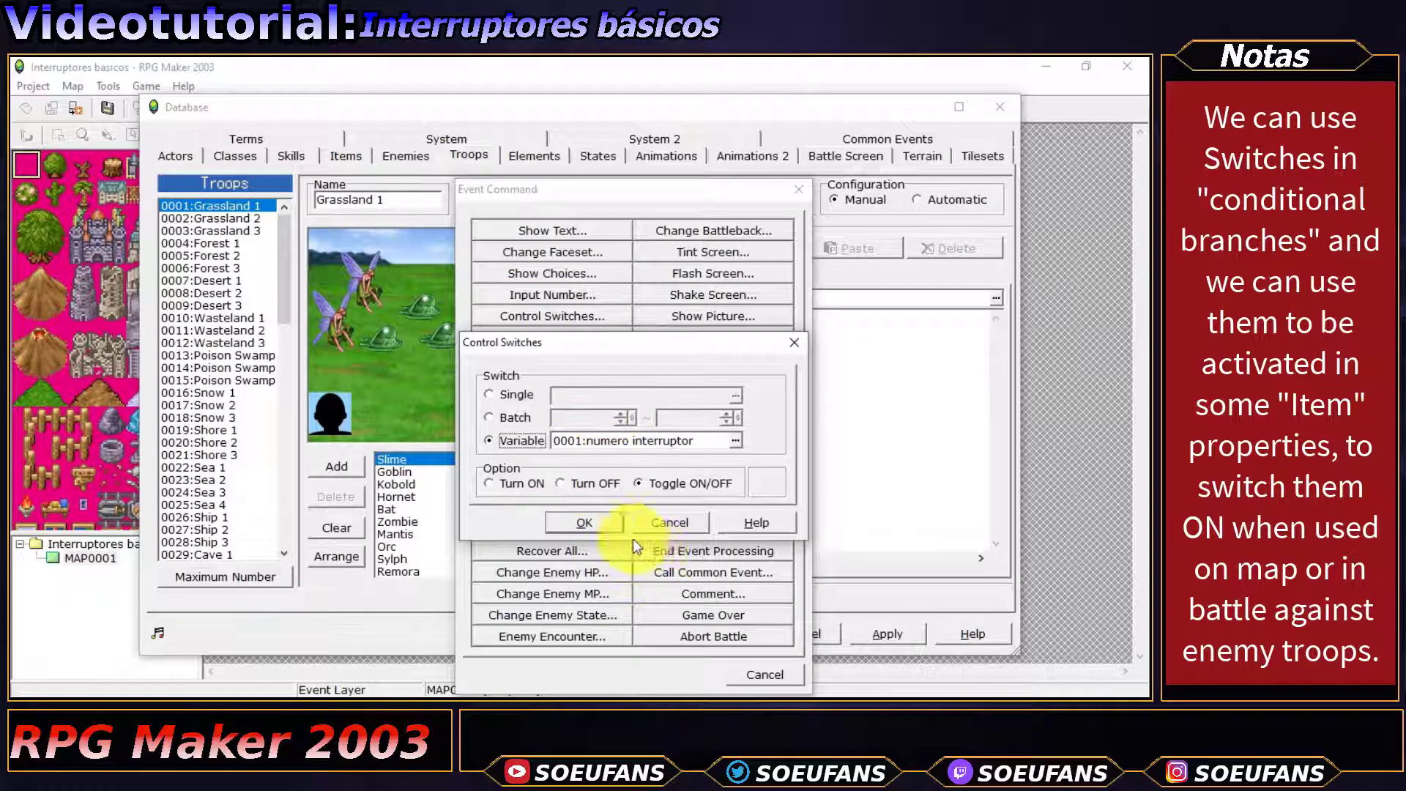
{"action": "left_click", "coordinate": [668, 526]}
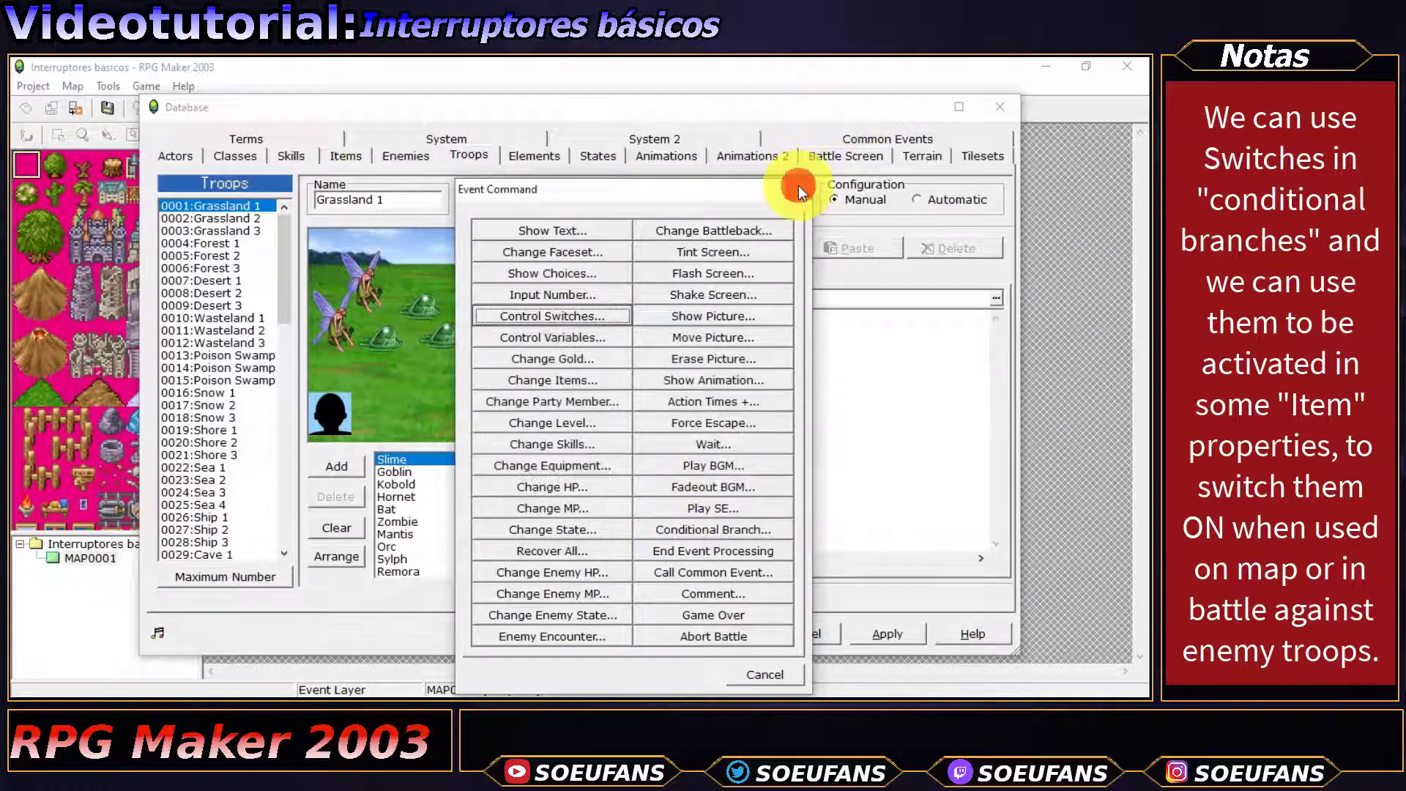
{"action": "left_click", "coordinate": [799, 189]}
Step: Examine the Control Switches options for common event 0001, including a single switch, and close the database without saving
{"action": "left_click", "coordinate": [889, 144]}
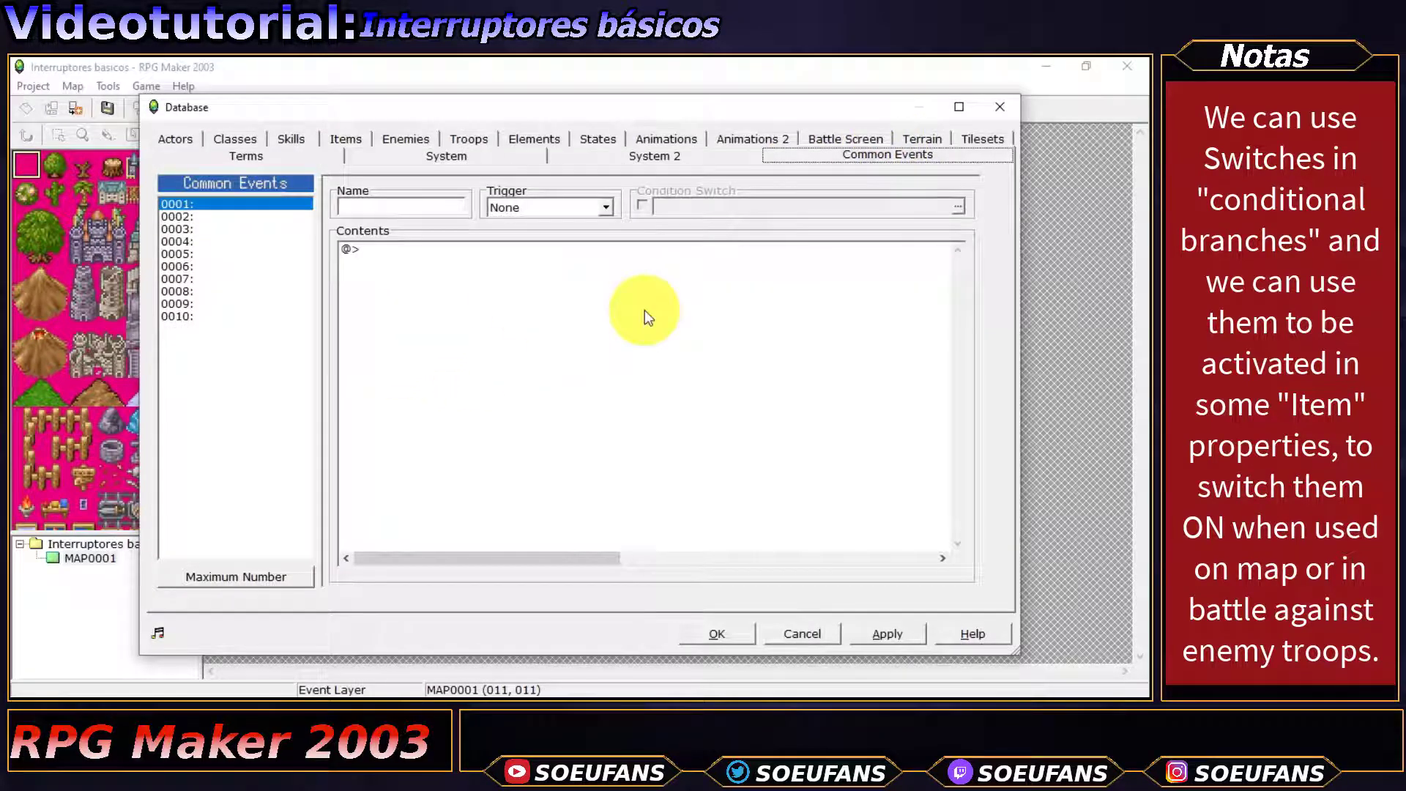
{"action": "left_click", "coordinate": [477, 262]}
{"action": "double_click", "coordinate": [477, 262]}
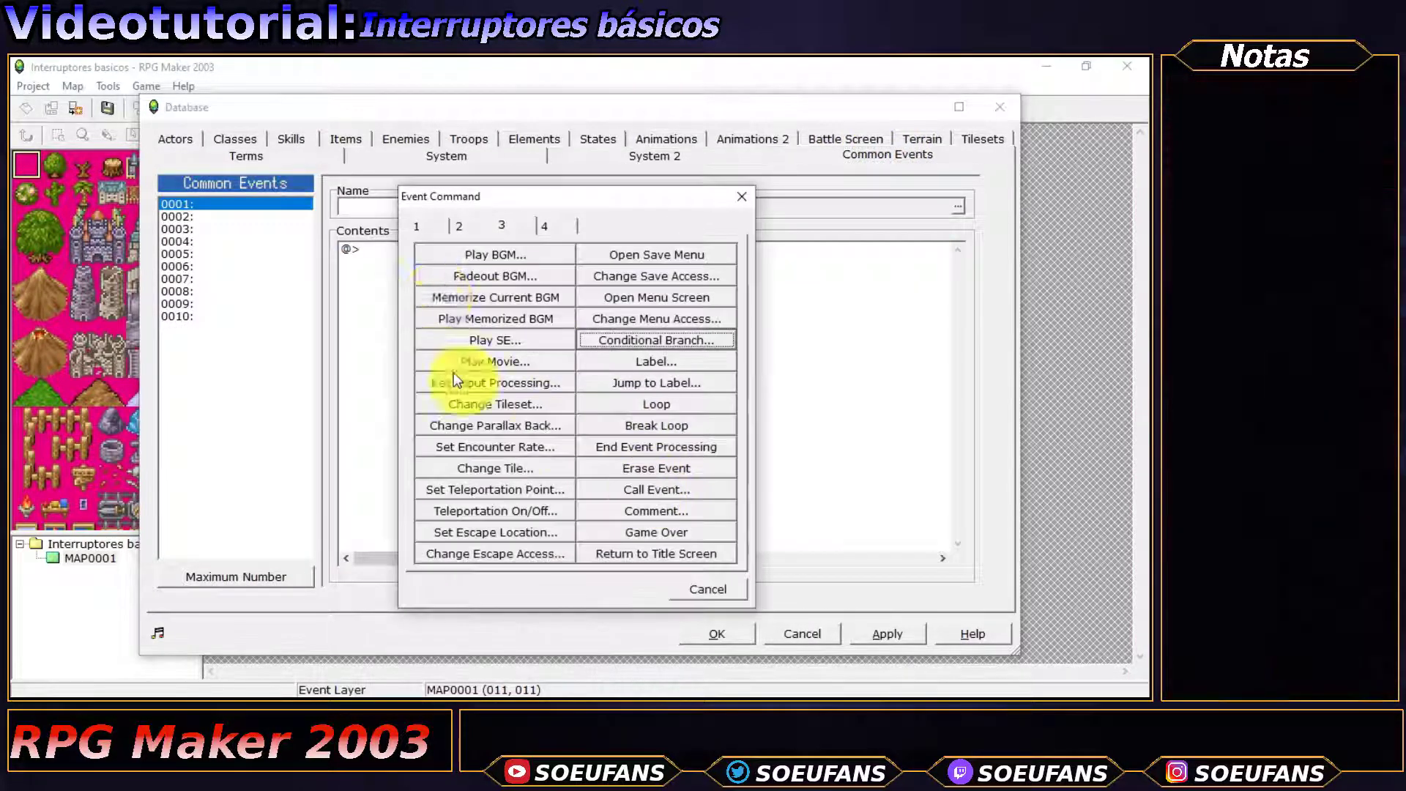
{"action": "left_click", "coordinate": [427, 228]}
{"action": "left_click", "coordinate": [533, 360]}
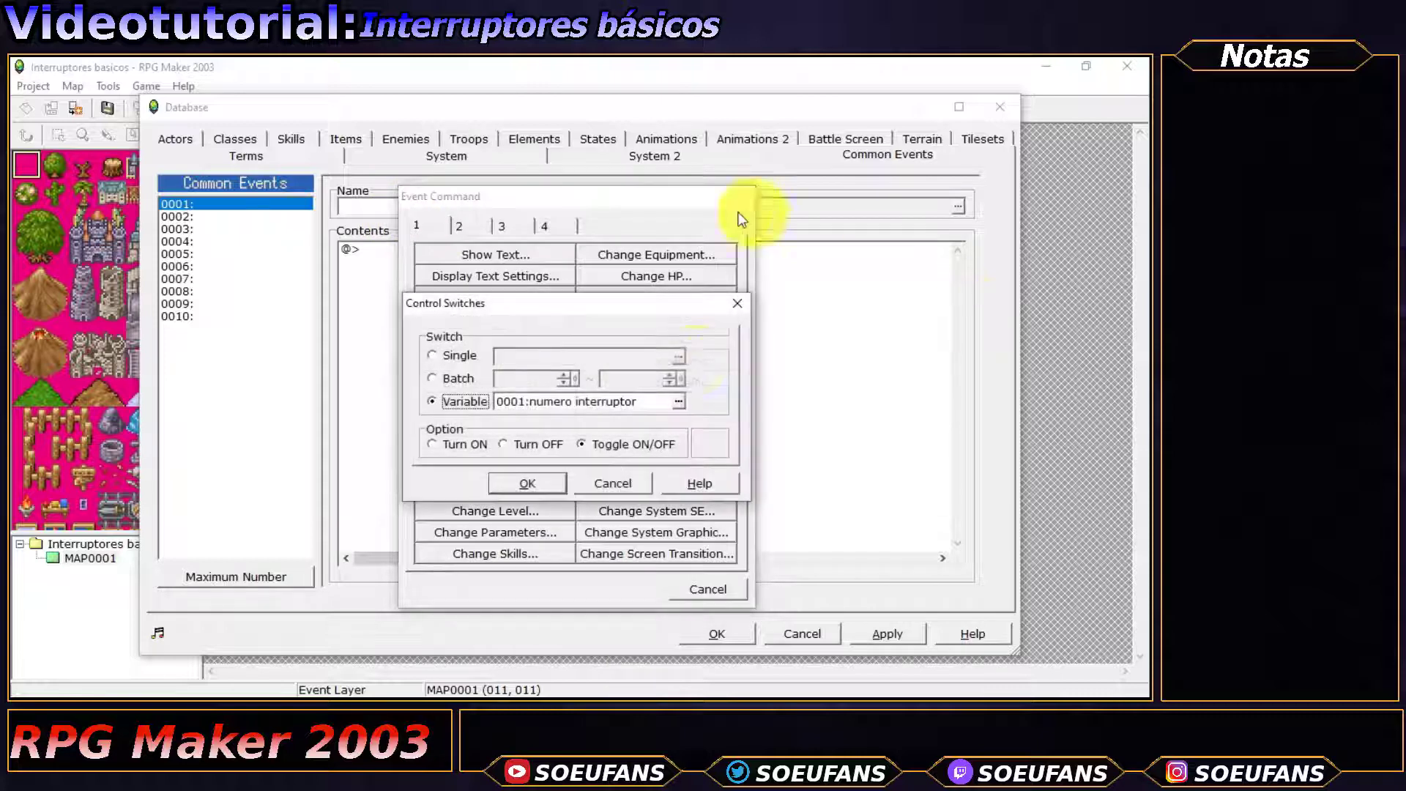
{"action": "left_click", "coordinate": [455, 359]}
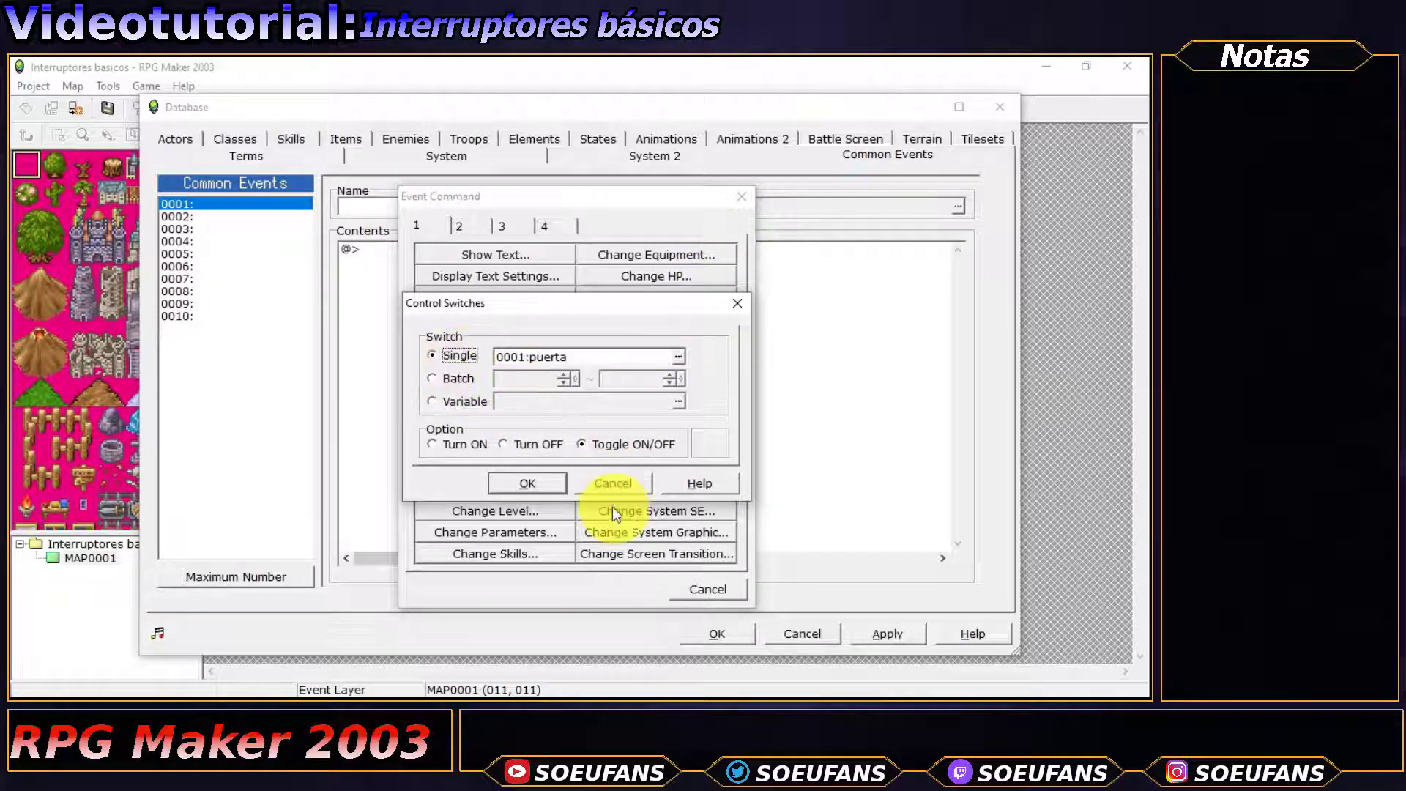
{"action": "left_click", "coordinate": [622, 484]}
{"action": "left_click", "coordinate": [708, 589]}
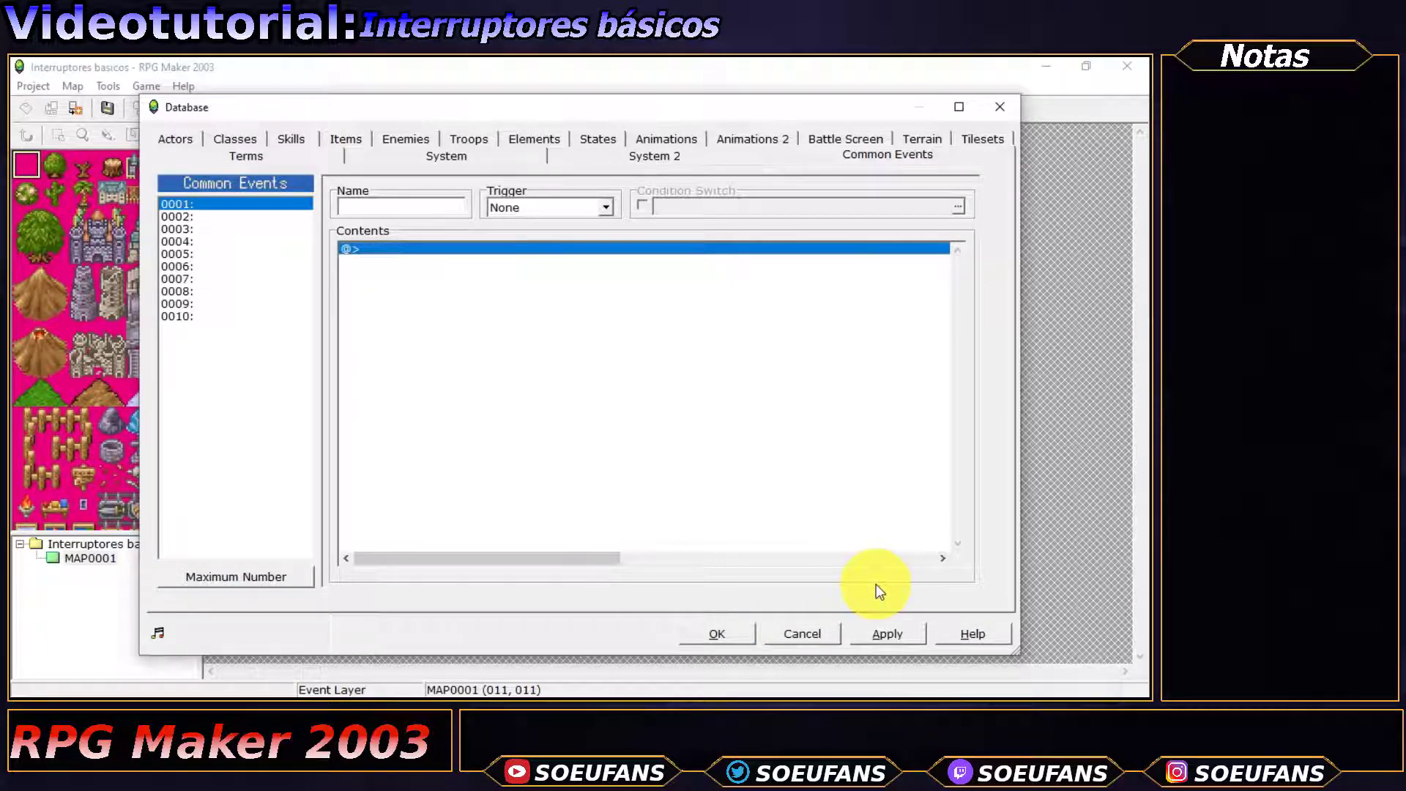
{"action": "key", "text": "Escape"}
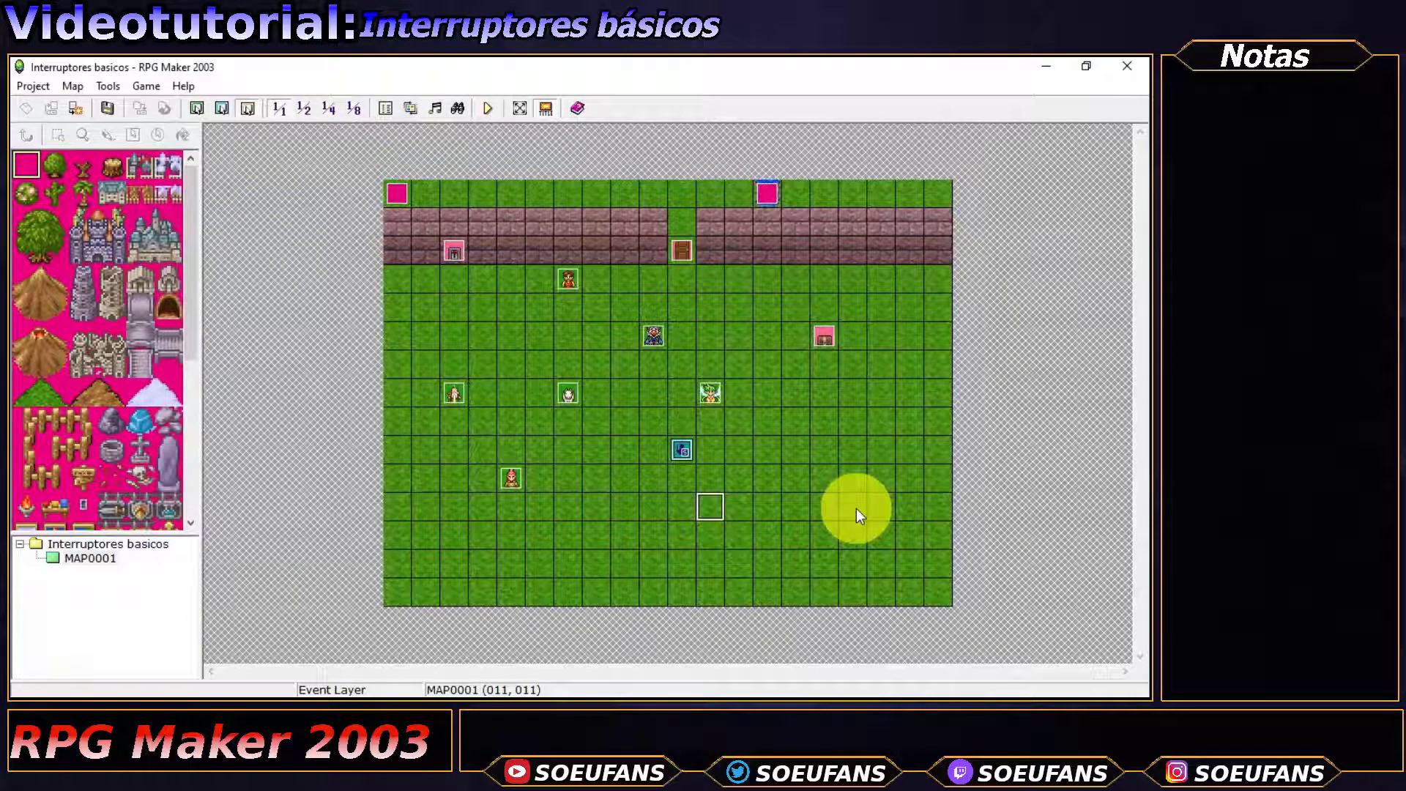
{"action": "left_click", "coordinate": [510, 478]}
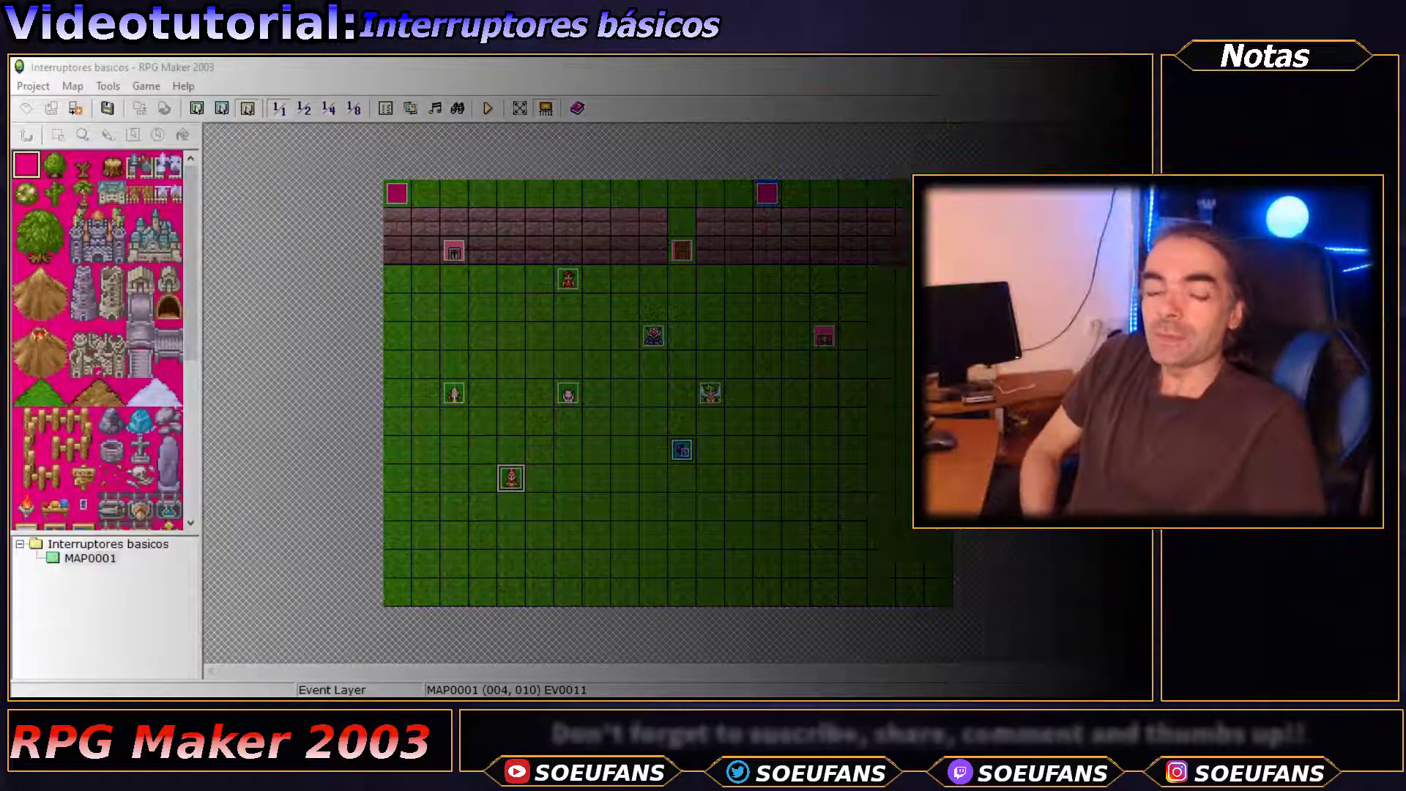